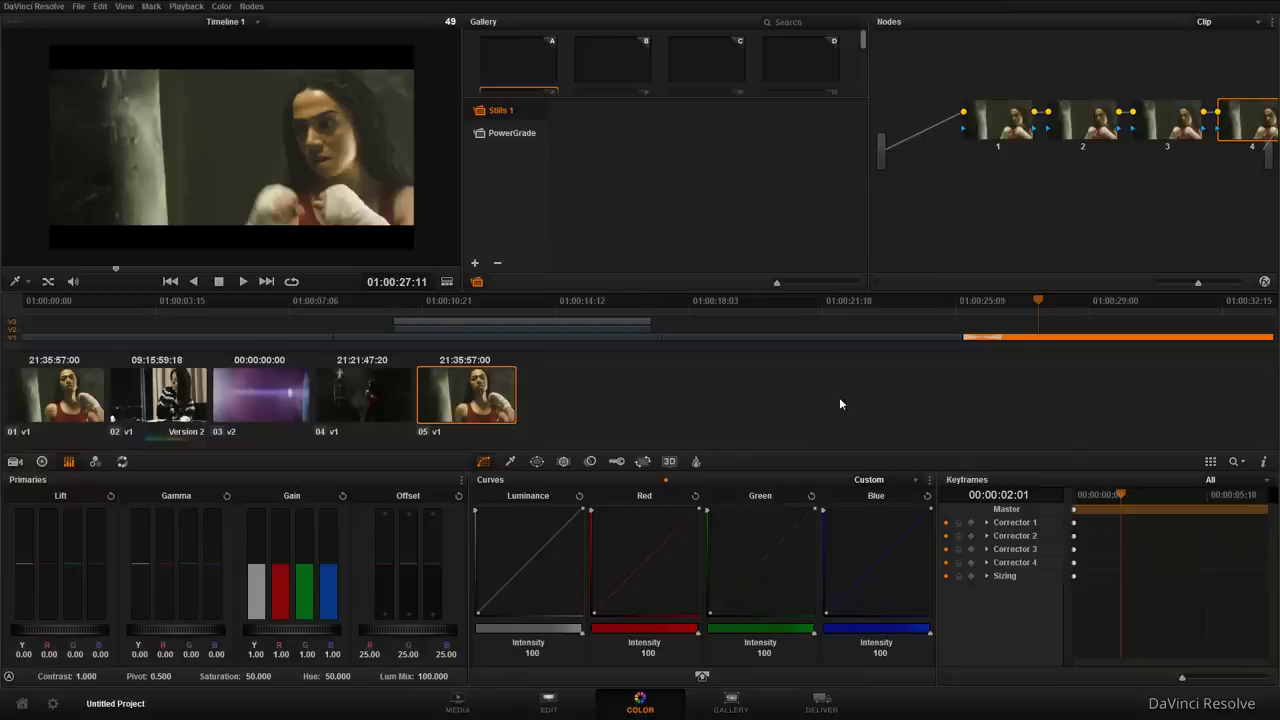
- Switch to the Edit page and park the playhead on the titled flare frame at 01:00:11:09
left_click(573, 704)
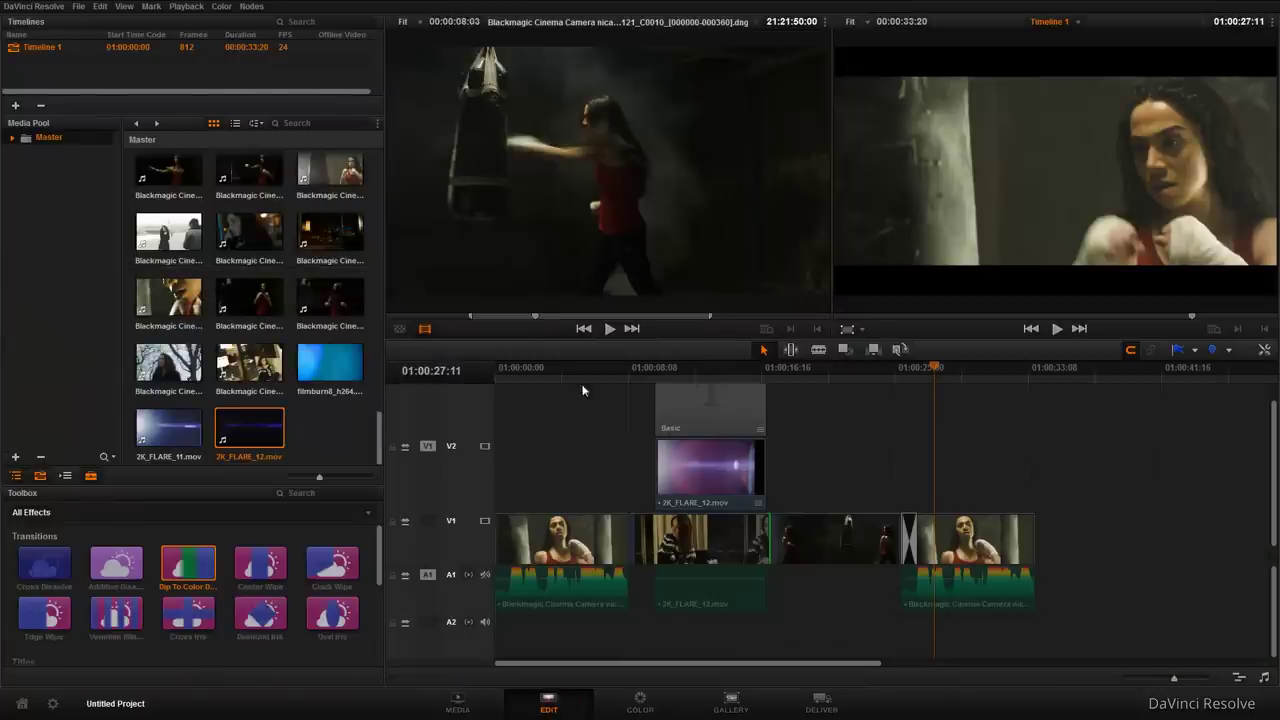
left_click(560, 368)
left_click_drag(588, 371, 681, 400)
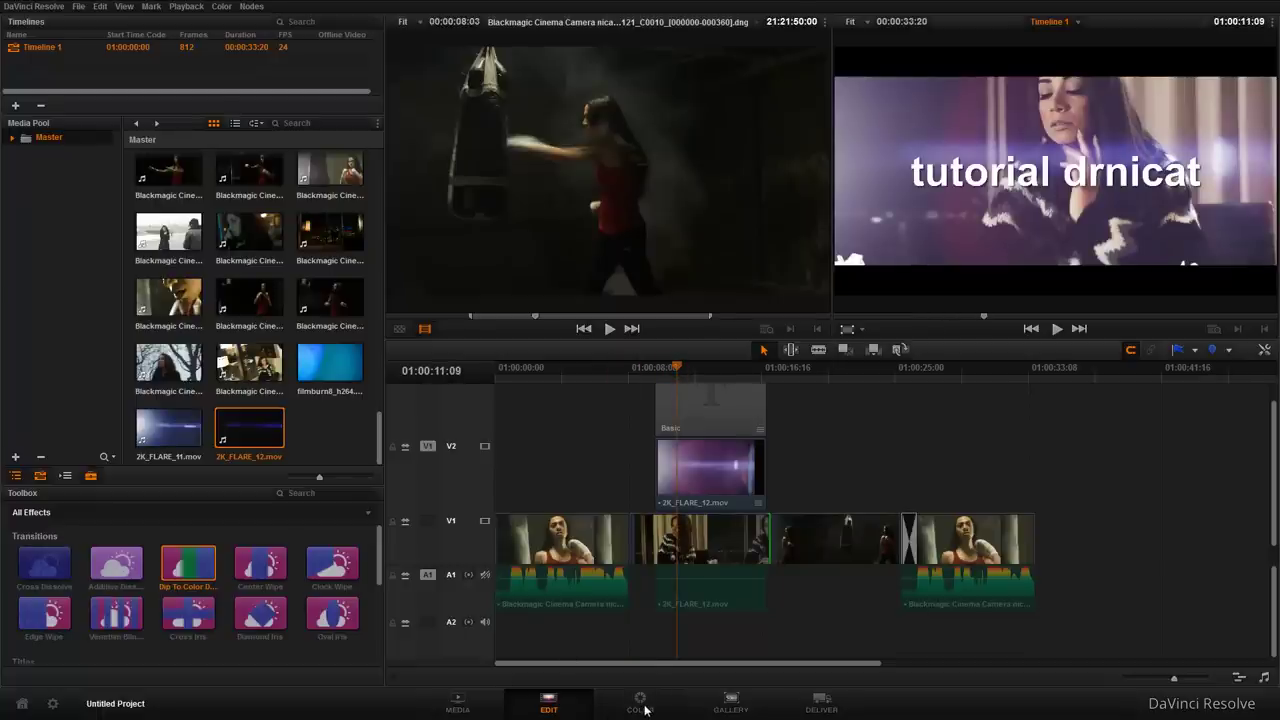
- Go to the Color page and select boxing clip 01 in the thumbnail timeline
left_click(640, 703)
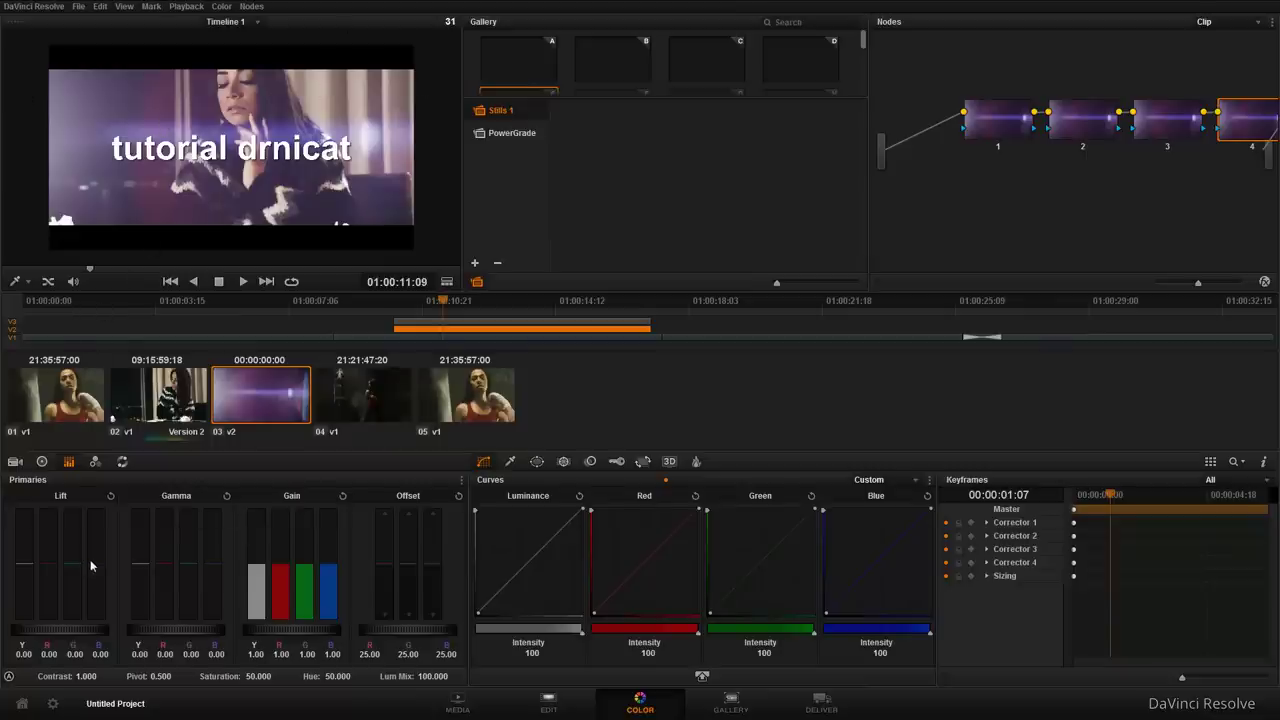
left_click(102, 316)
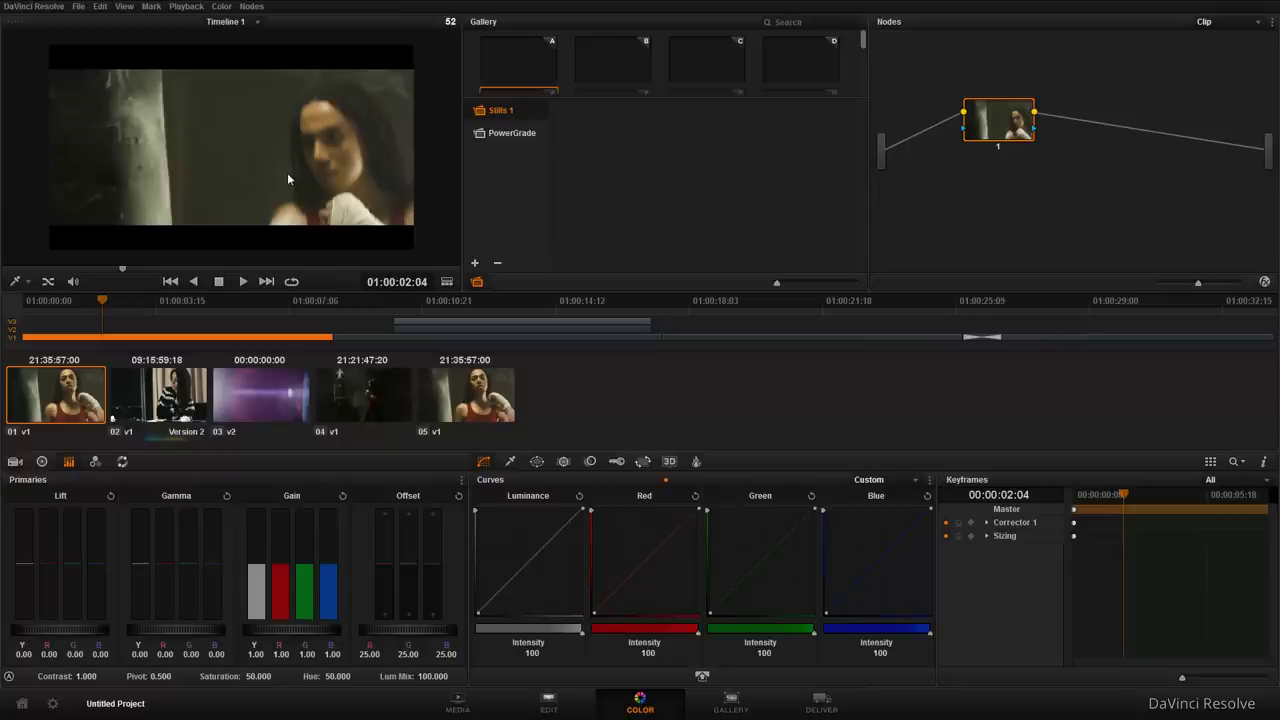
- Scrub through clip 01 around 01:00:01:14 and set the viewer readout to timecode
scroll(287, 175, "up", 2)
scroll(287, 175, "down", 3)
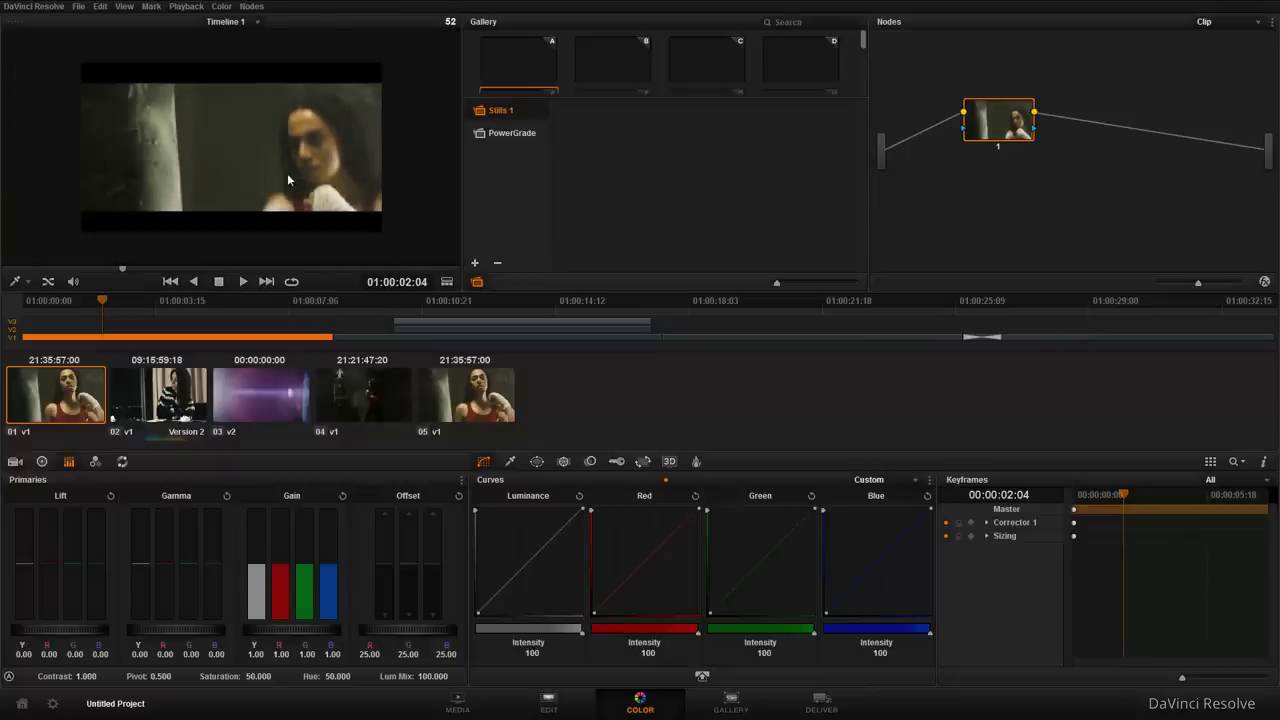
scroll(288, 183, "up", 3)
scroll(288, 183, "down", 2)
left_click(82, 305)
scroll(284, 145, "up", 1)
scroll(284, 145, "down", 2)
scroll(284, 150, "up", 2)
scroll(284, 152, "up", 2)
scroll(284, 152, "down", 2)
scroll(284, 152, "up", 2)
scroll(284, 152, "down", 2)
scroll(284, 152, "up", 1)
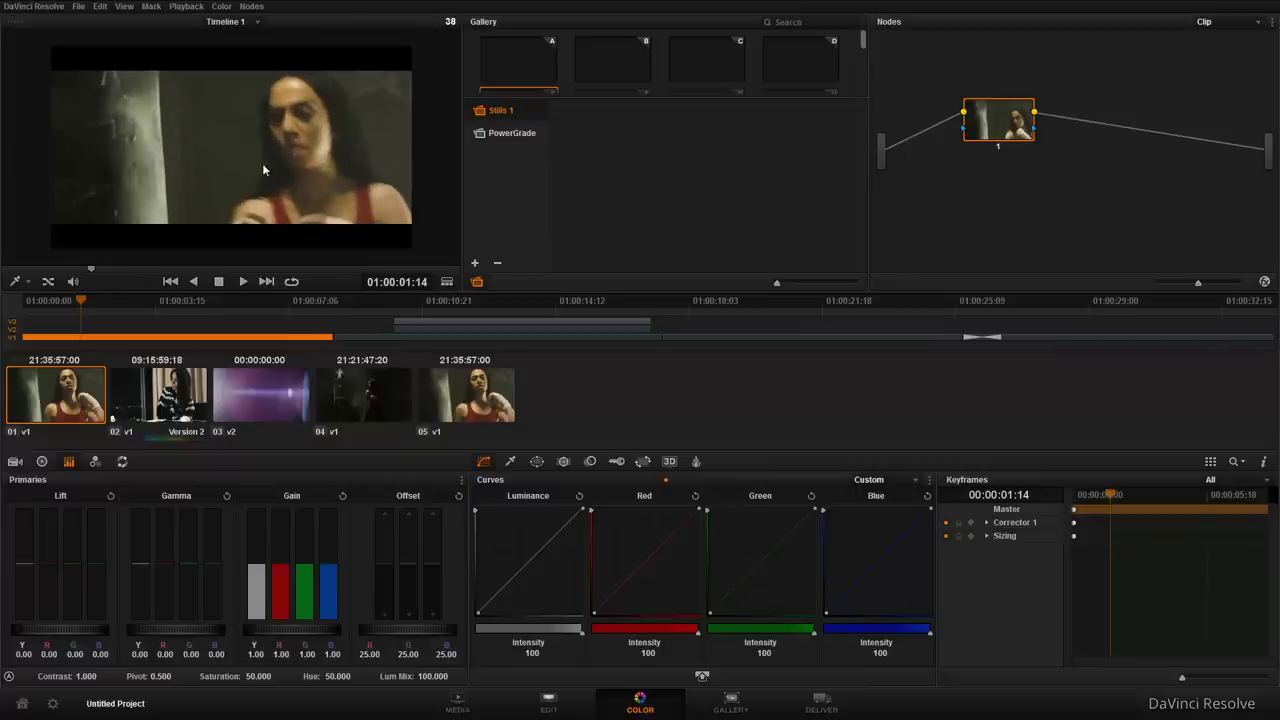
left_click(447, 24)
left_click(445, 25)
- Scrub between the timeline start and clip 03, cycling the transport readout back to timecode
left_click_drag(28, 301, 145, 311)
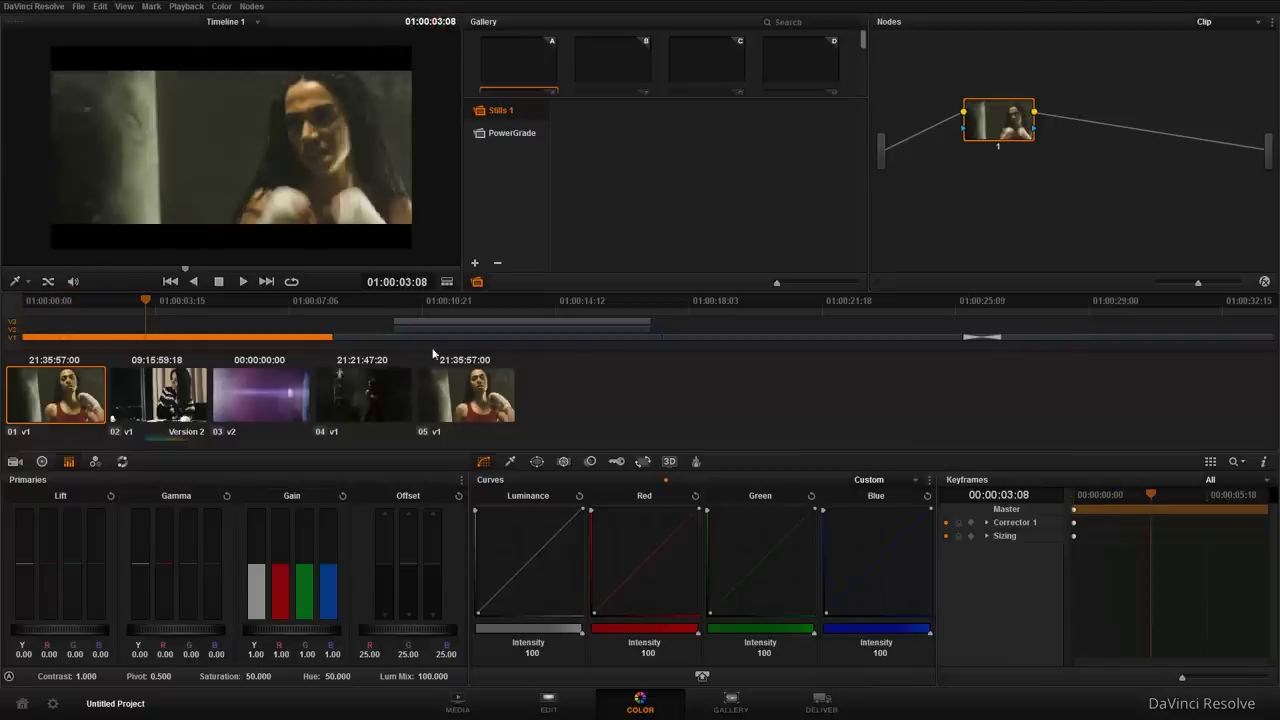
left_click(436, 301)
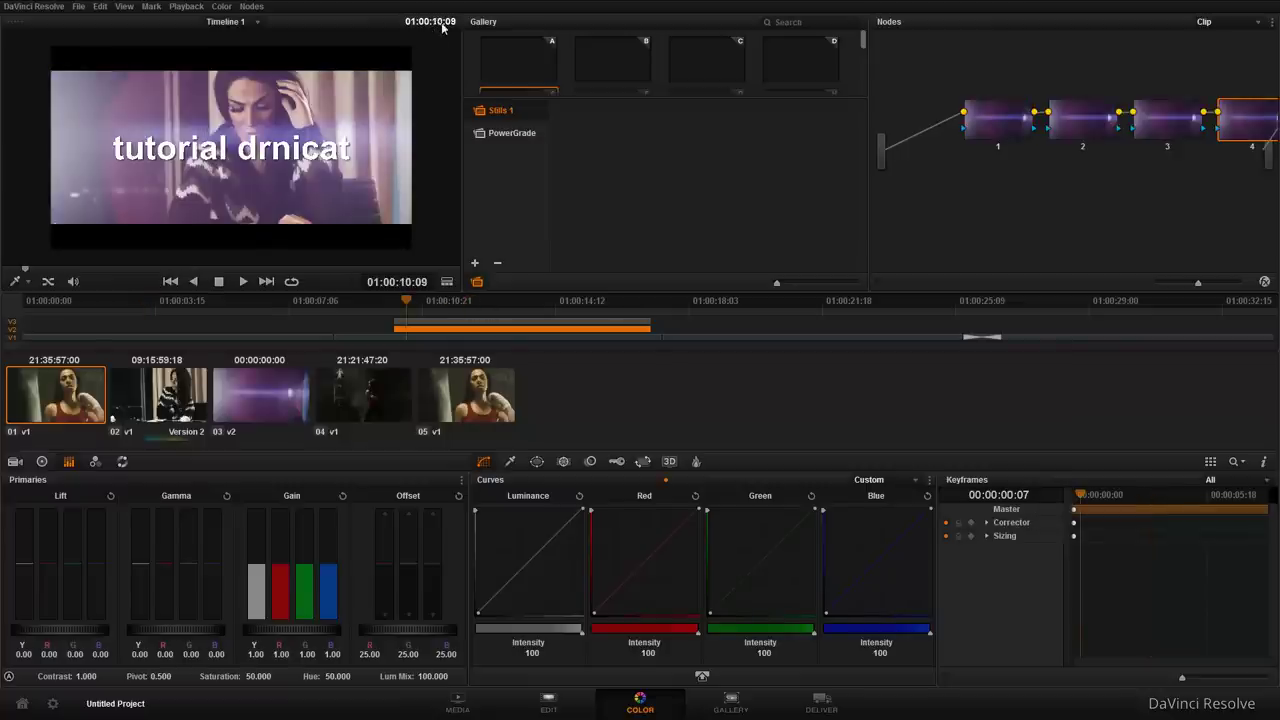
key("Home")
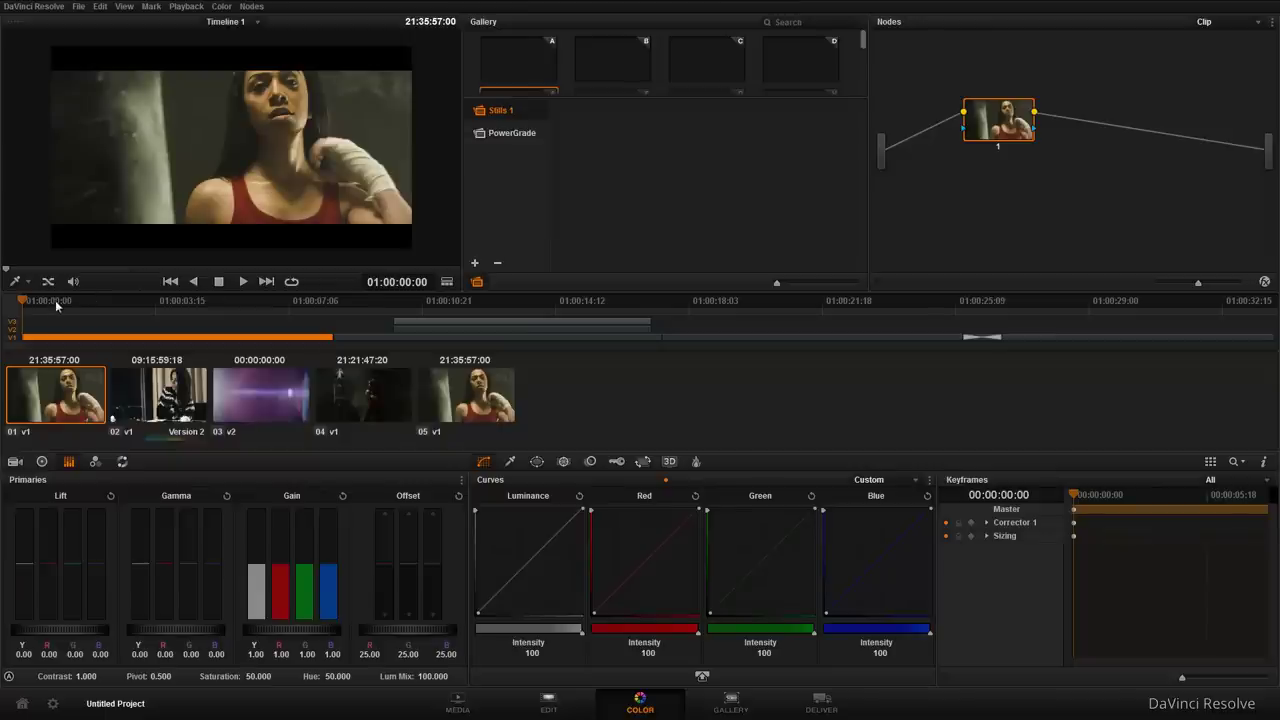
mouse_move(161, 304)
left_mouse_down()
mouse_move(244, 304)
mouse_move(119, 313)
left_mouse_up()
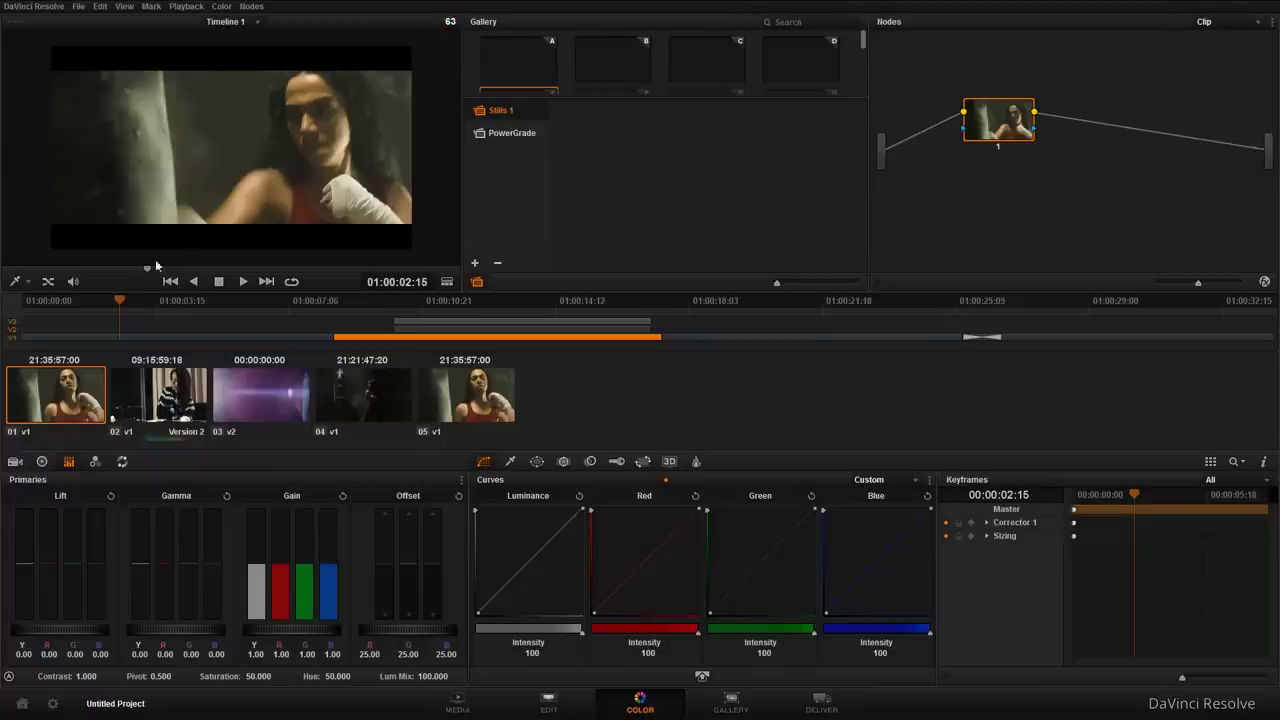
mouse_move(102, 304)
left_mouse_down()
mouse_move(22, 306)
mouse_move(295, 304)
mouse_move(252, 302)
left_mouse_up()
left_click(449, 22)
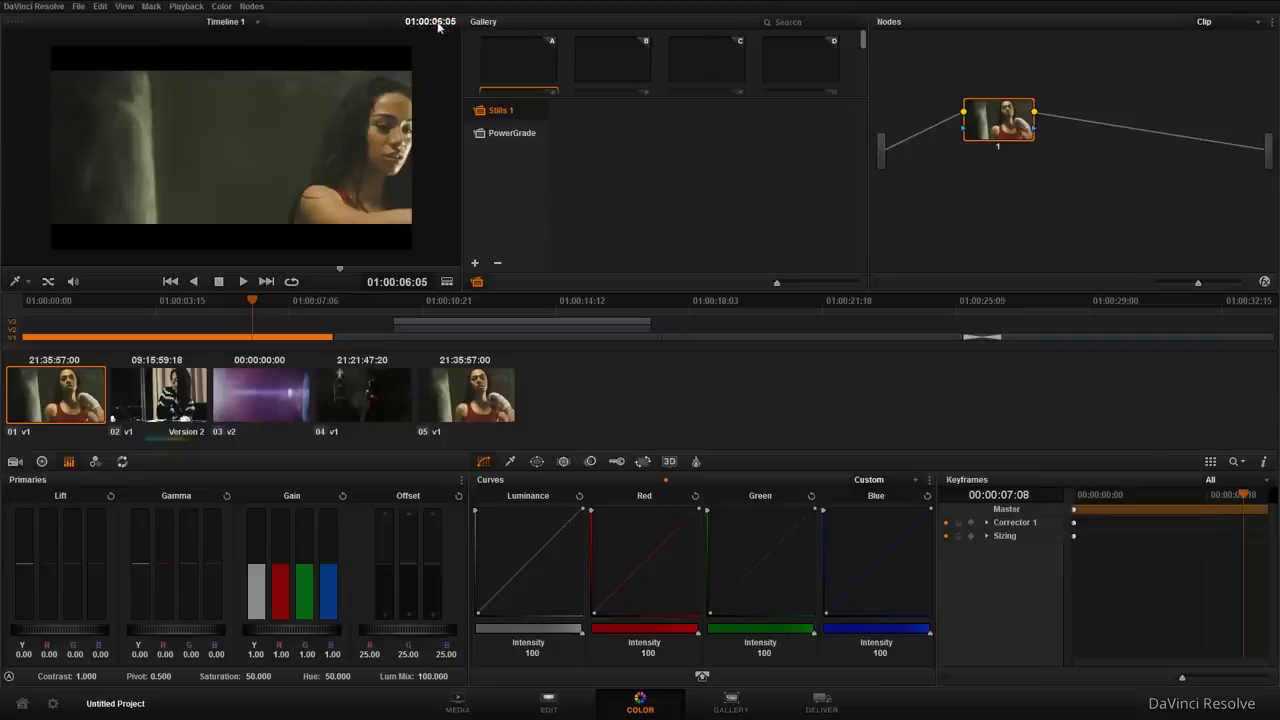
left_click(405, 283)
left_click(410, 283)
left_click(412, 283)
left_click(412, 284)
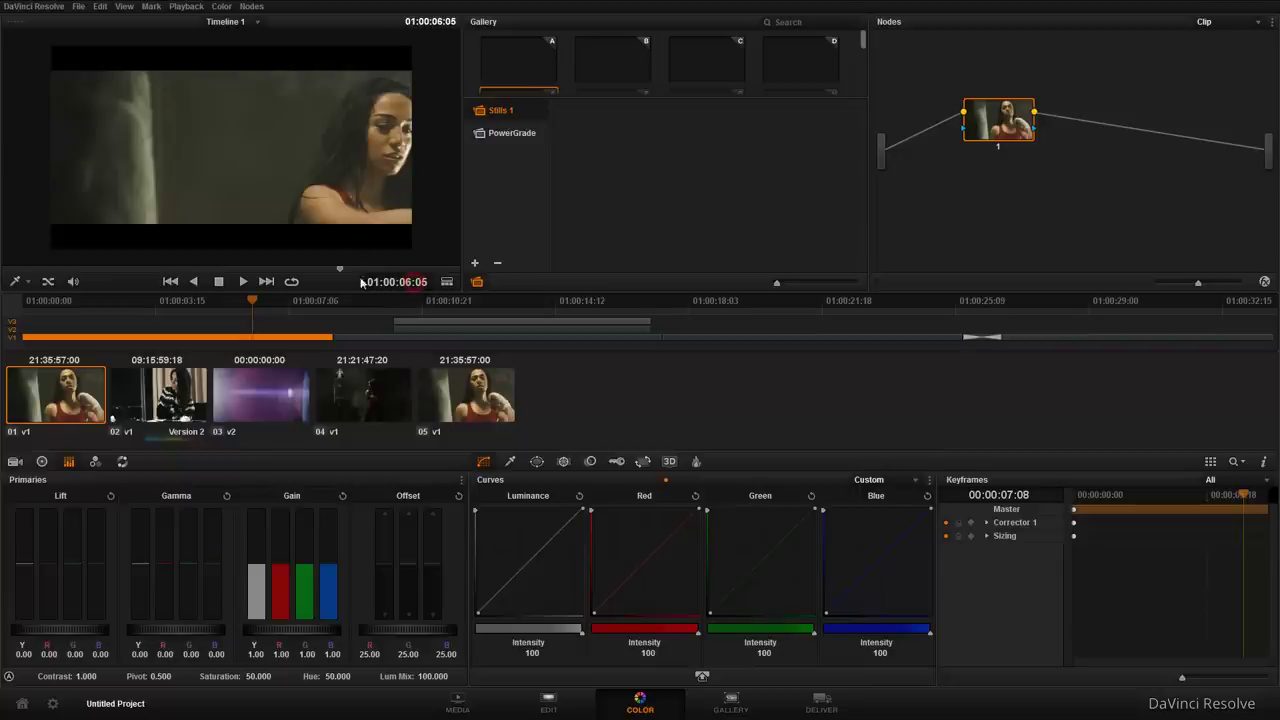
- Show the viewer readout as a frame count and switch to the enhanced viewer layout
left_click(440, 24)
left_click(446, 28)
left_click(449, 30)
mouse_move(289, 305)
left_mouse_down()
mouse_move(140, 305)
mouse_move(549, 299)
mouse_move(22, 300)
left_mouse_up()
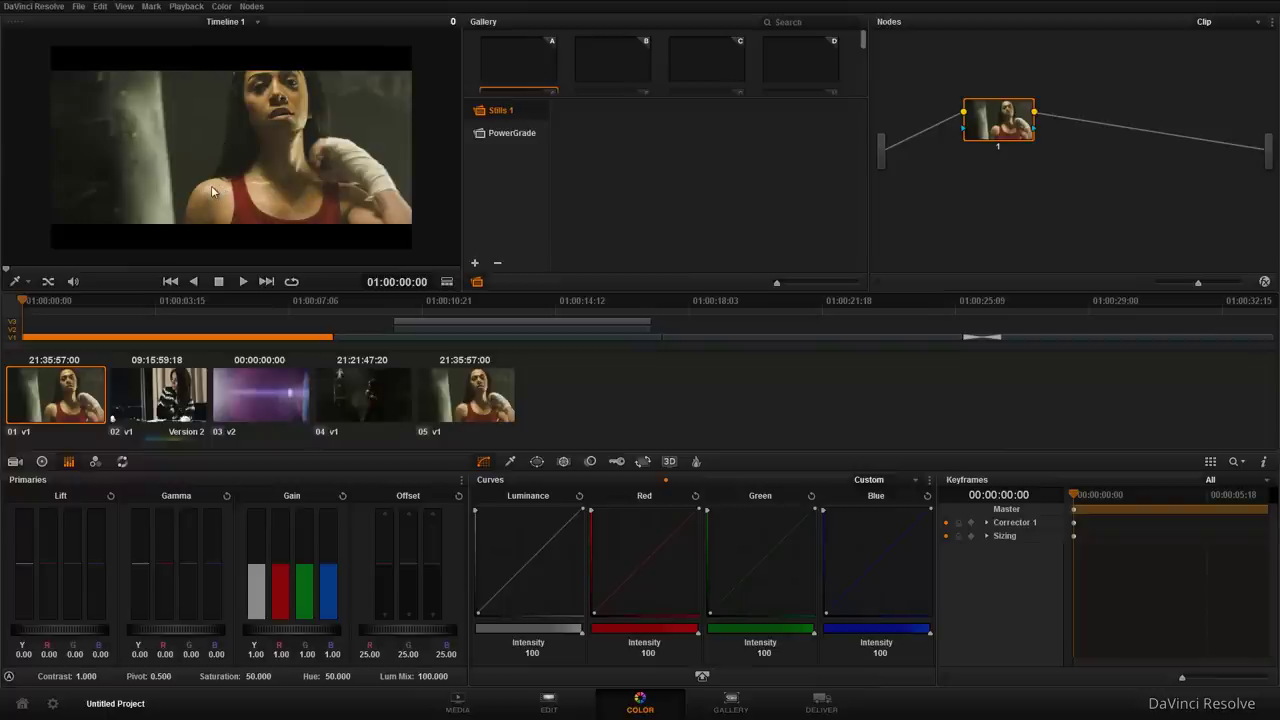
left_click(448, 284)
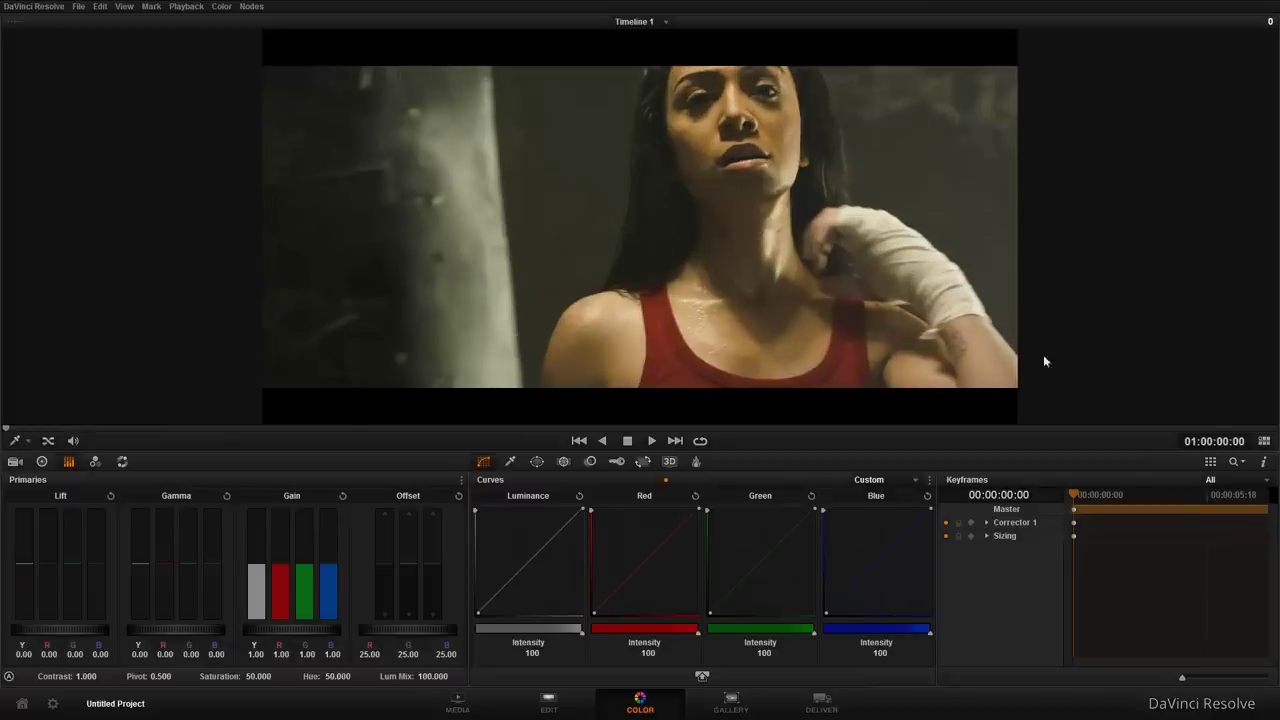
- Toggle the enhanced viewer (Alt+F) and cinema viewer (Ctrl+F), ending in the standard layout
left_click(1264, 440)
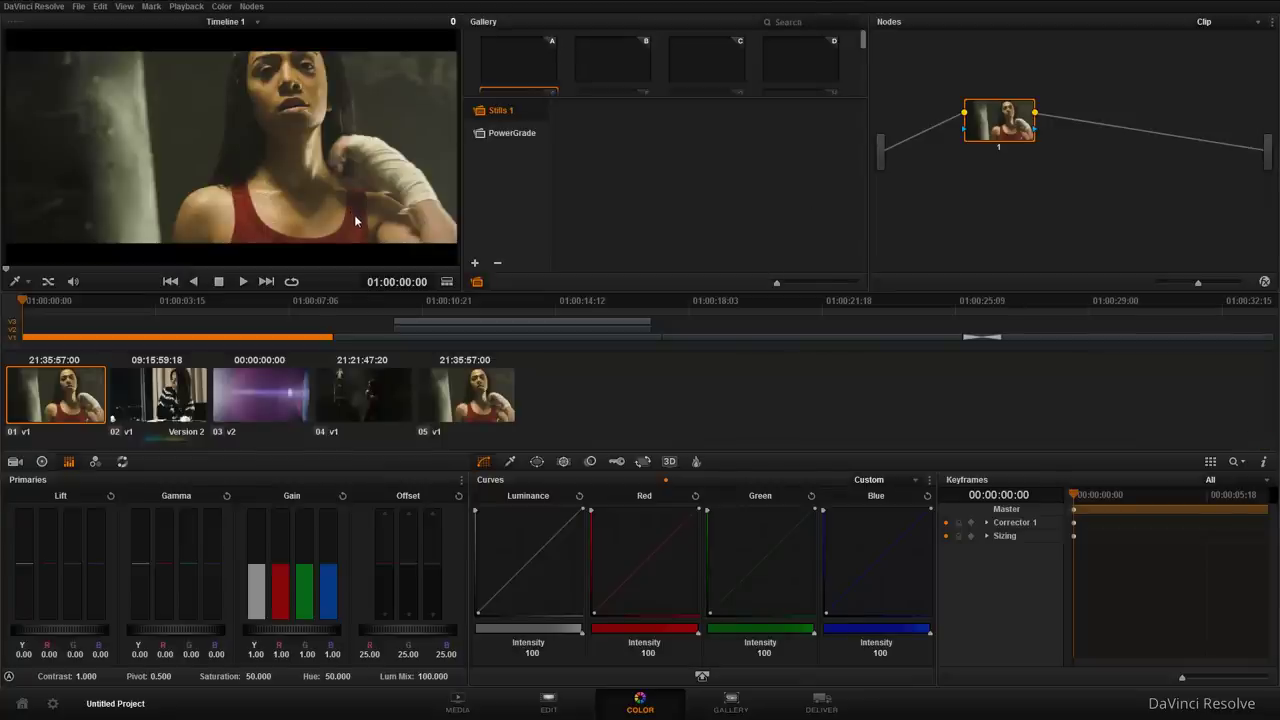
key("alt+f")
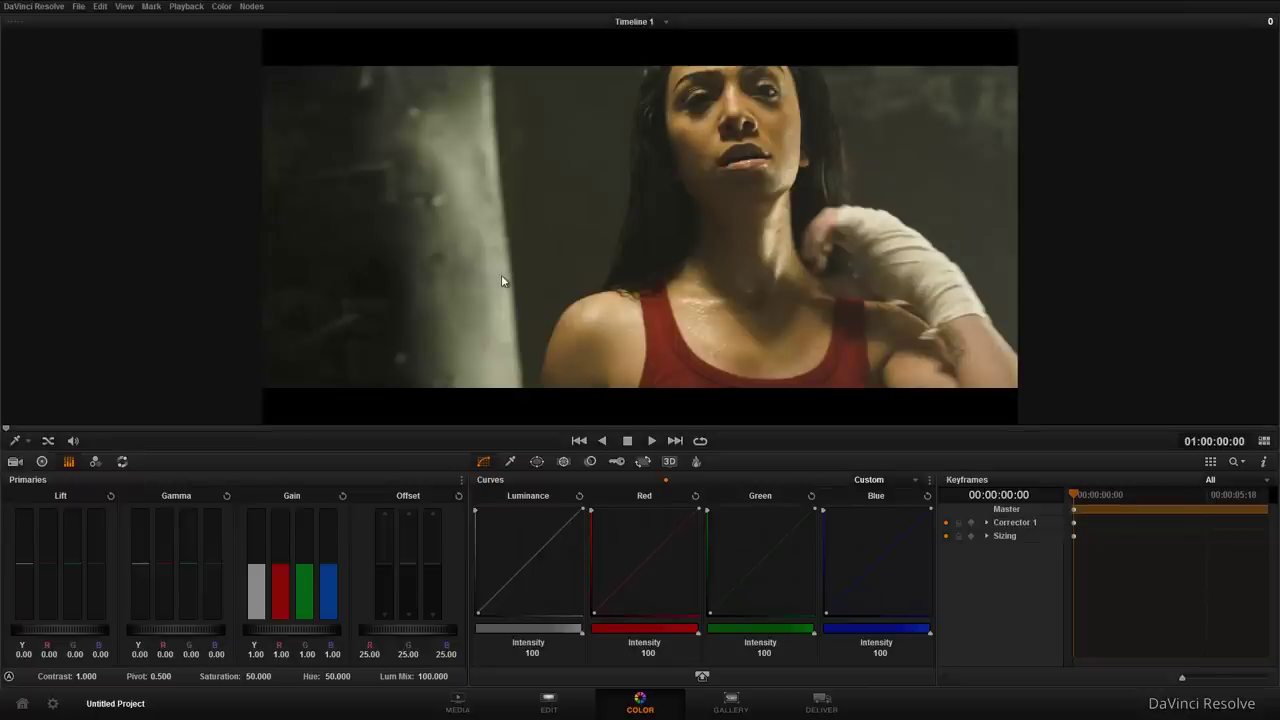
key("alt+f")
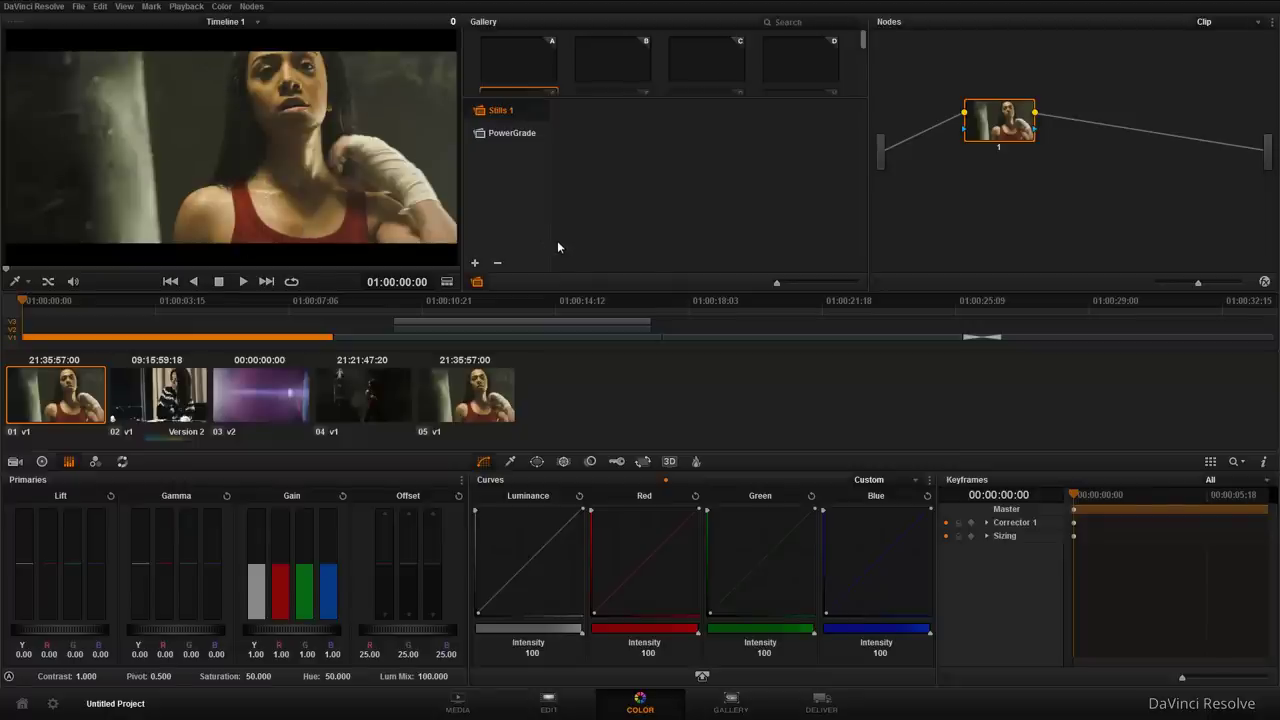
key("ctrl+f")
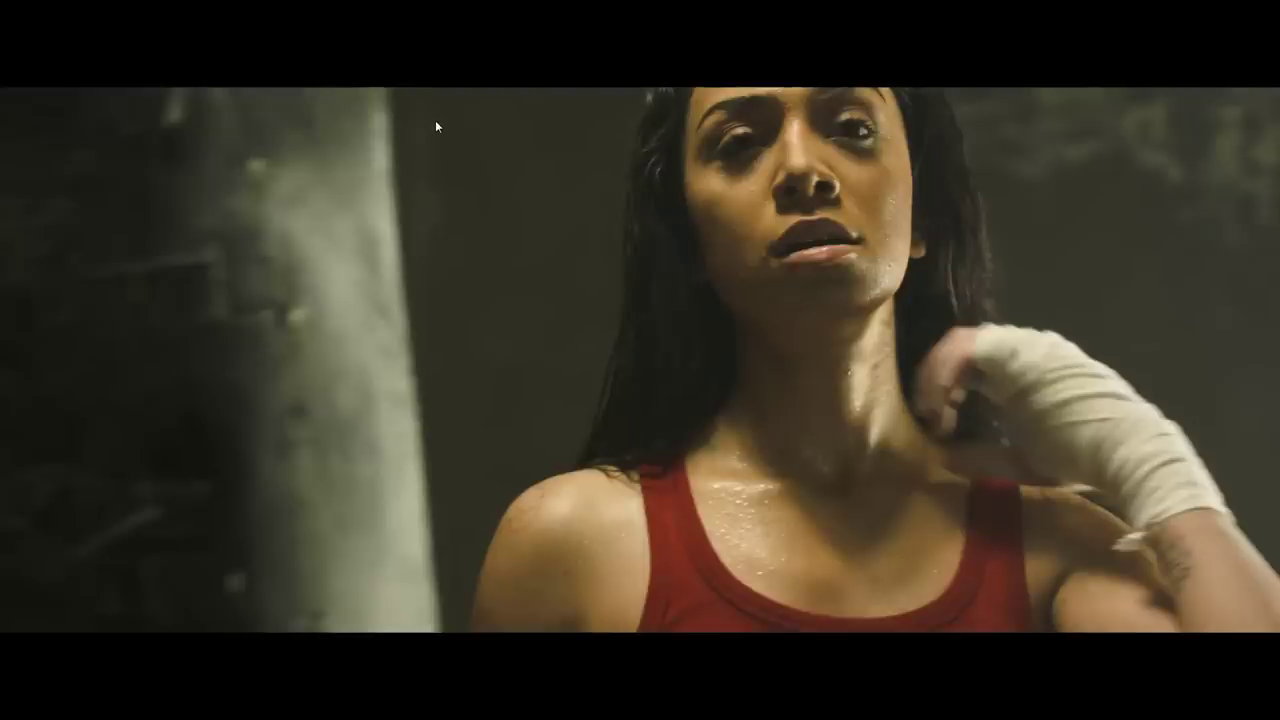
key("ctrl+f")
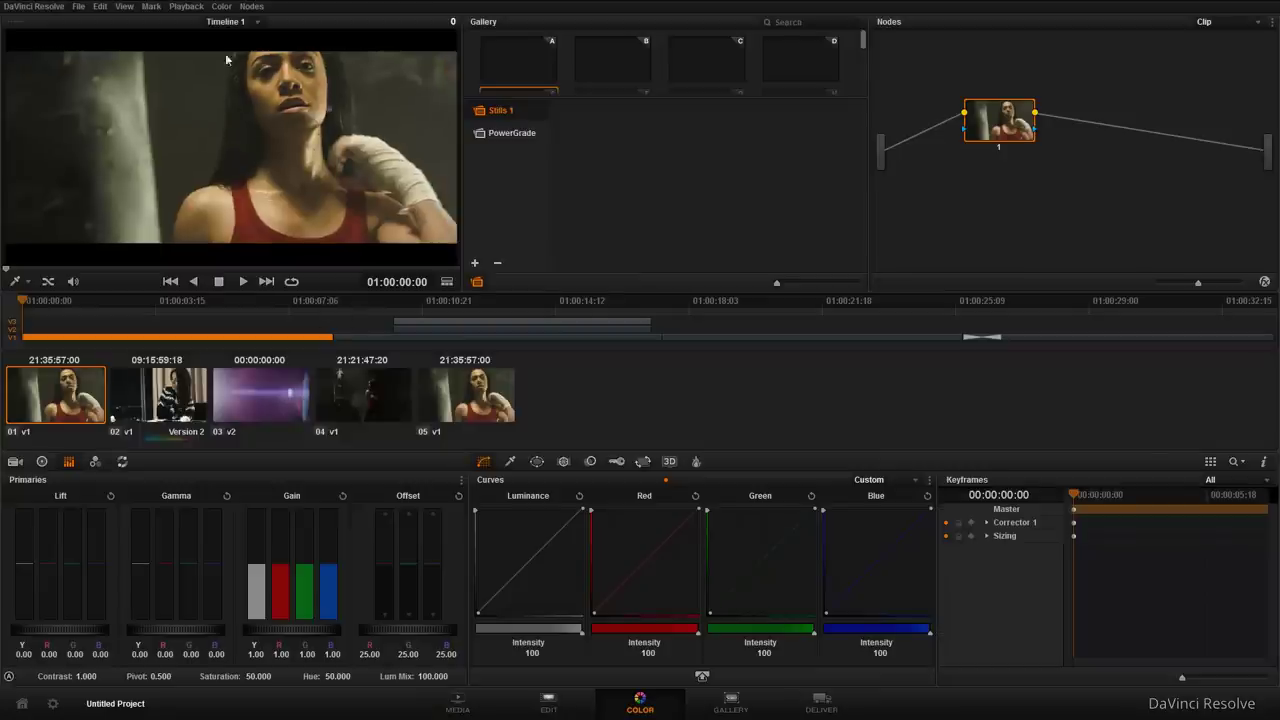
- Create a new timeline named 'test' from the Edit page's Timelines bin
left_click(251, 24)
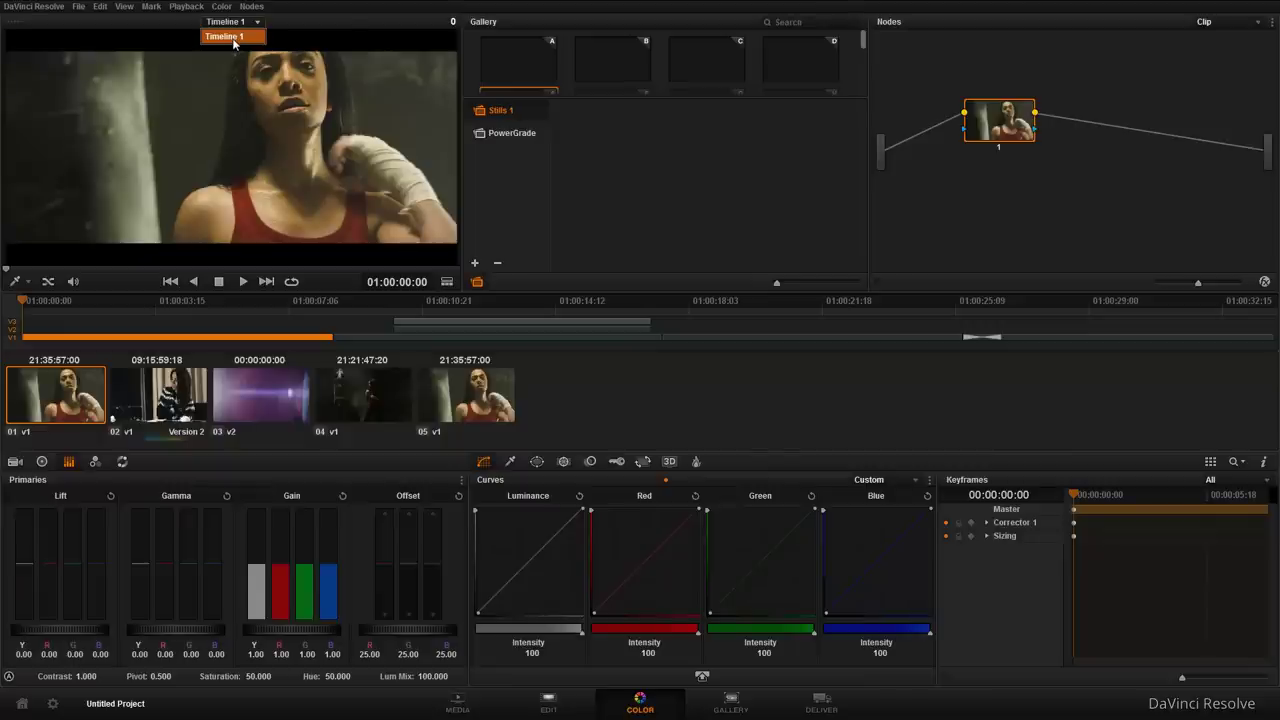
left_click(346, 24)
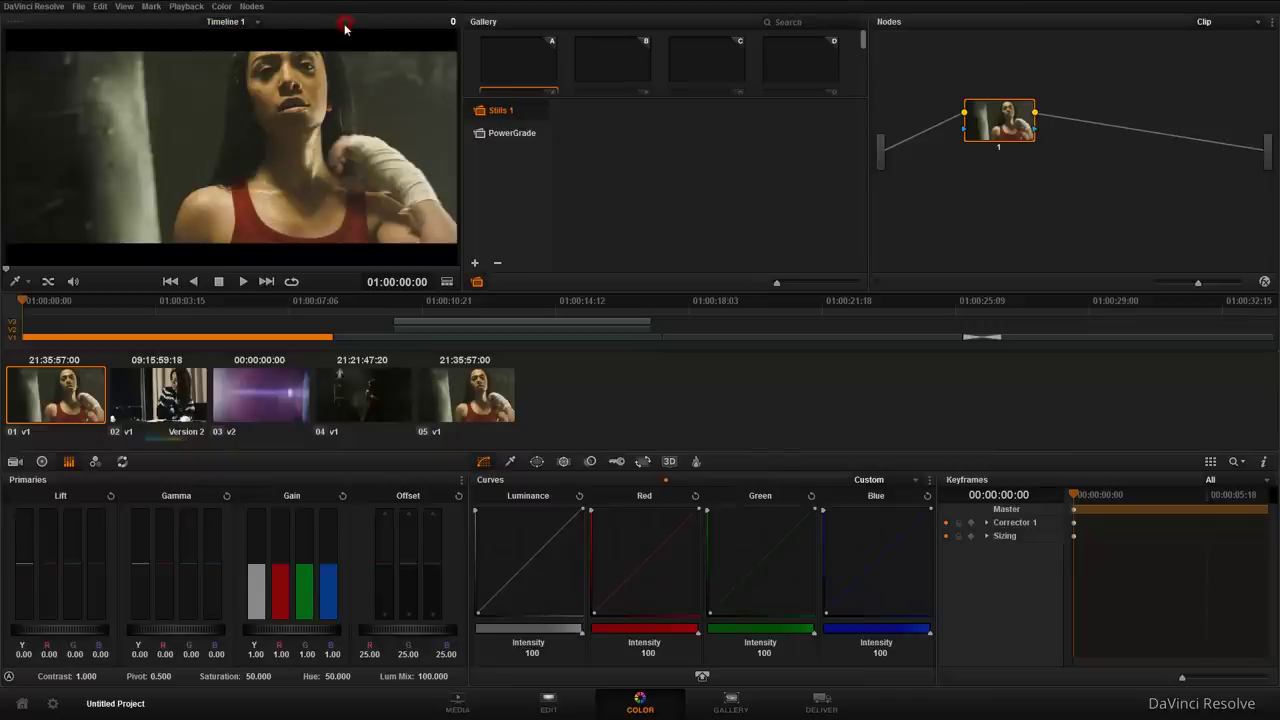
left_click(548, 703)
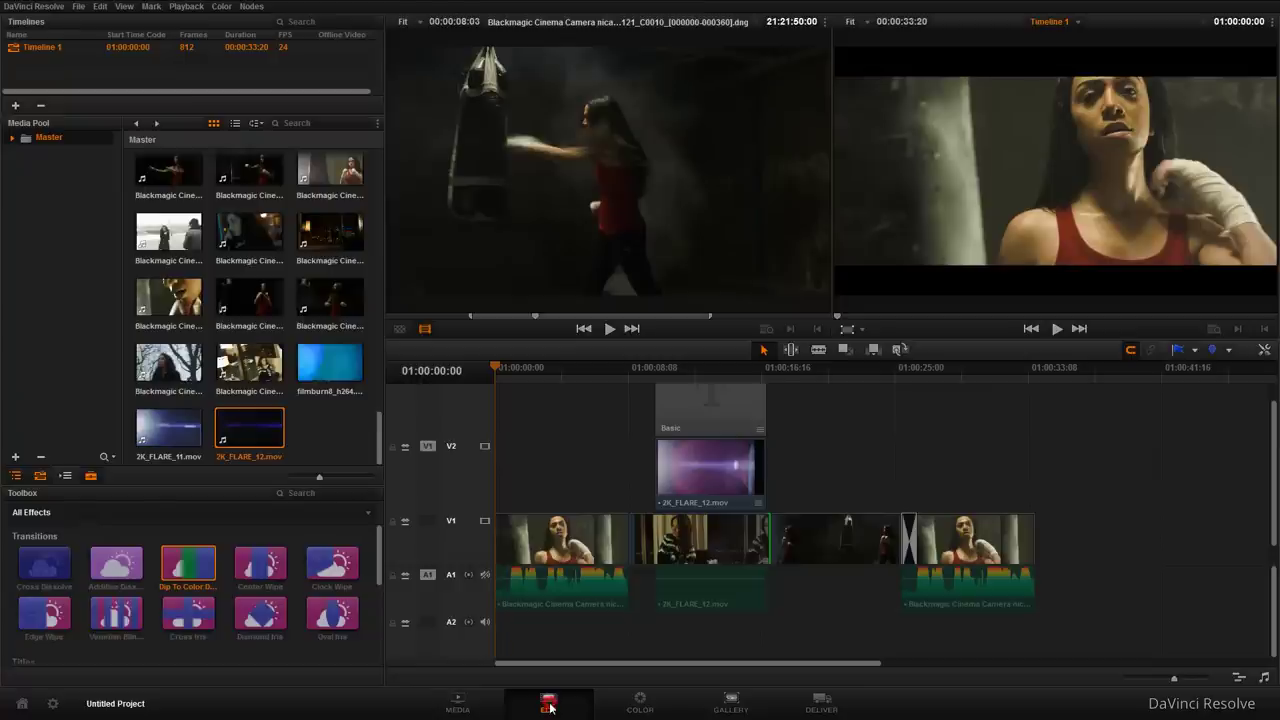
right_click(108, 66)
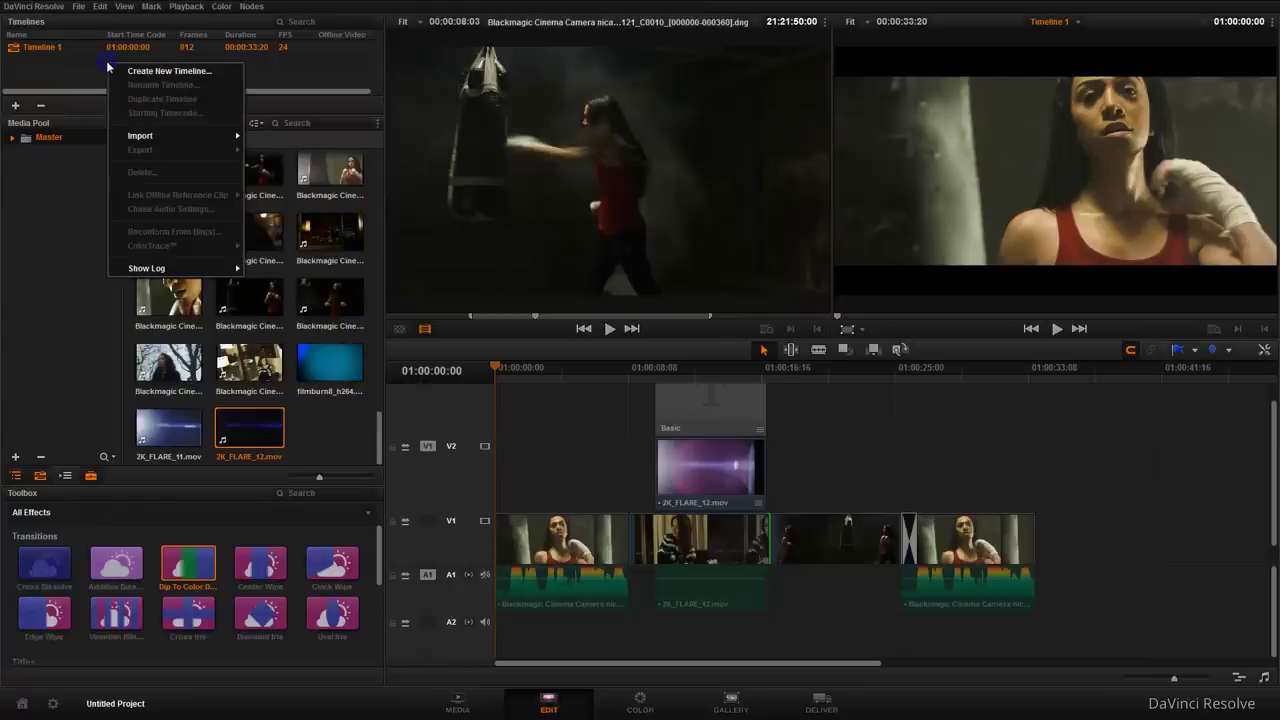
left_click(168, 71)
double_click(657, 373)
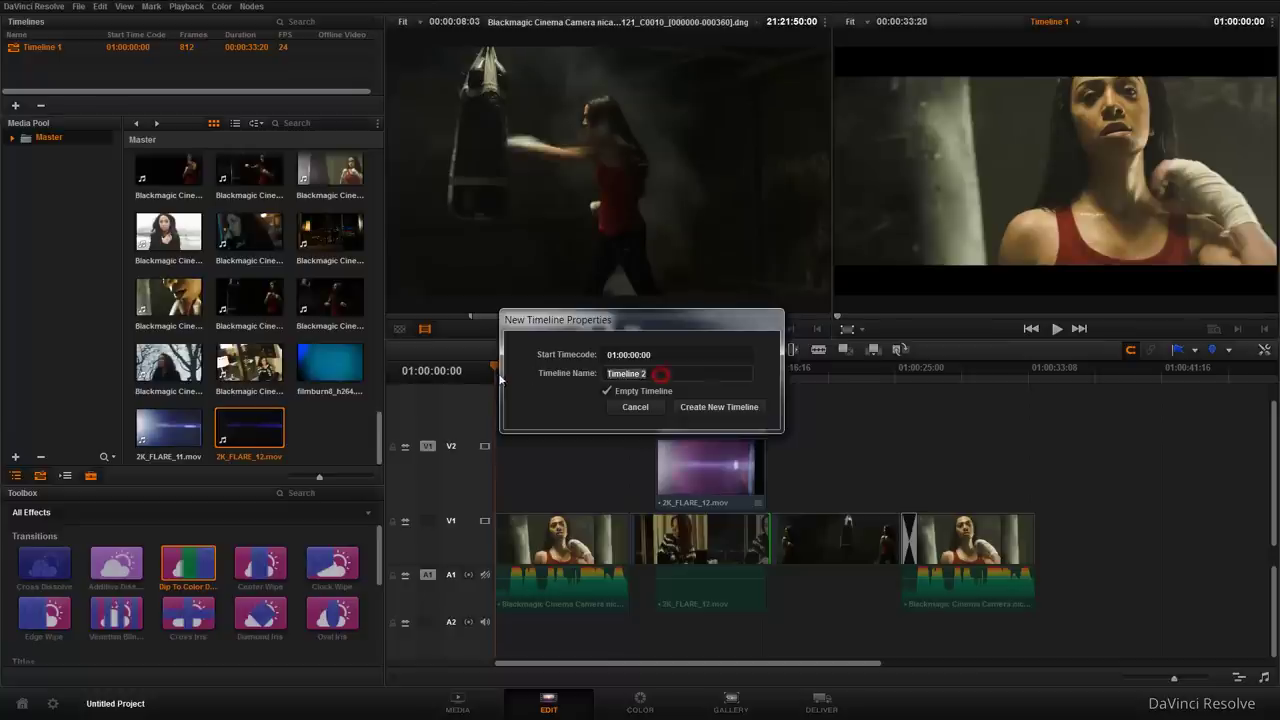
type("test")
left_click(718, 406)
- Add two clips to 'test', trim the second clip's video and audio tails, and view it at 01:00:02:20 on Color
left_click_drag(168, 231, 503, 568)
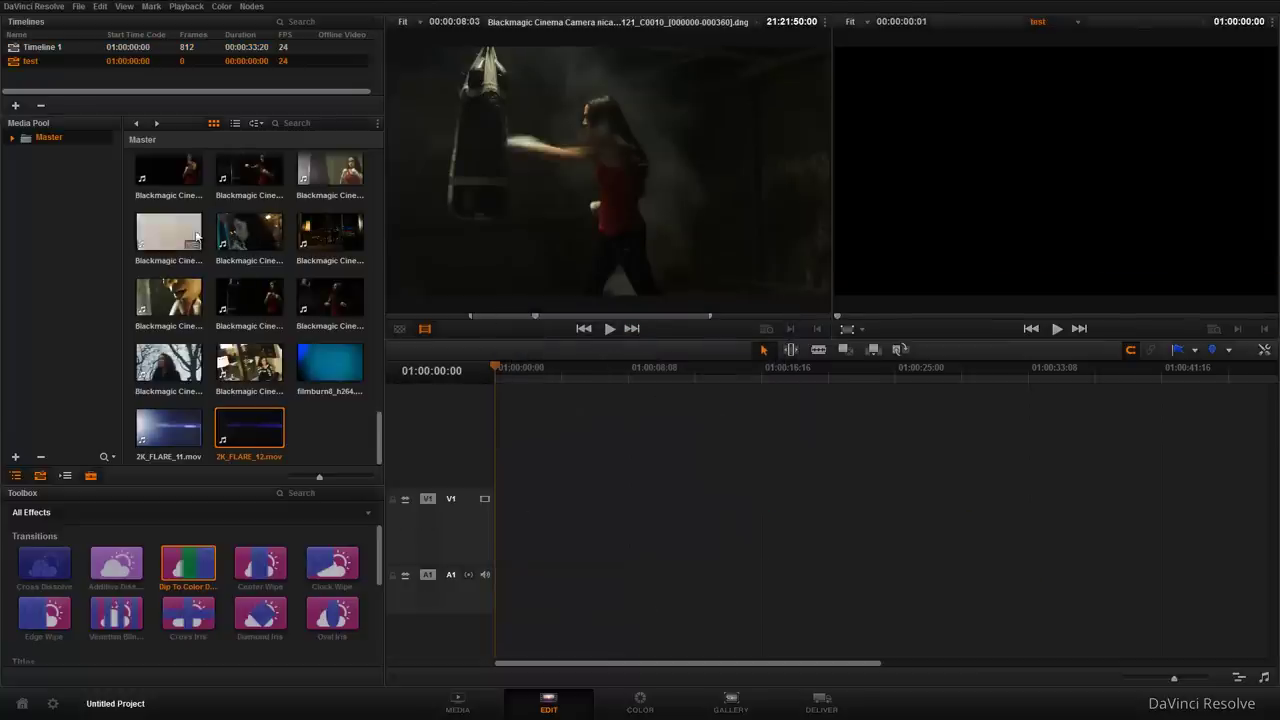
left_click_drag(249, 231, 601, 571)
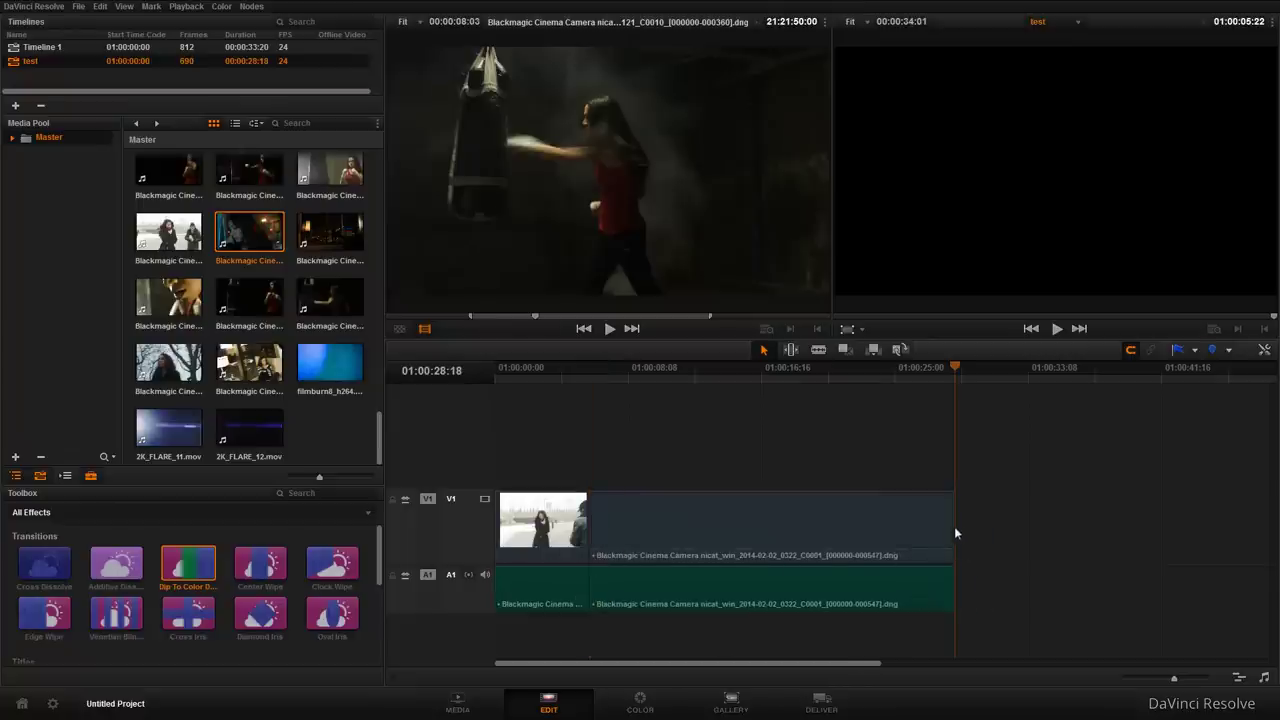
left_click_drag(954, 526, 693, 528)
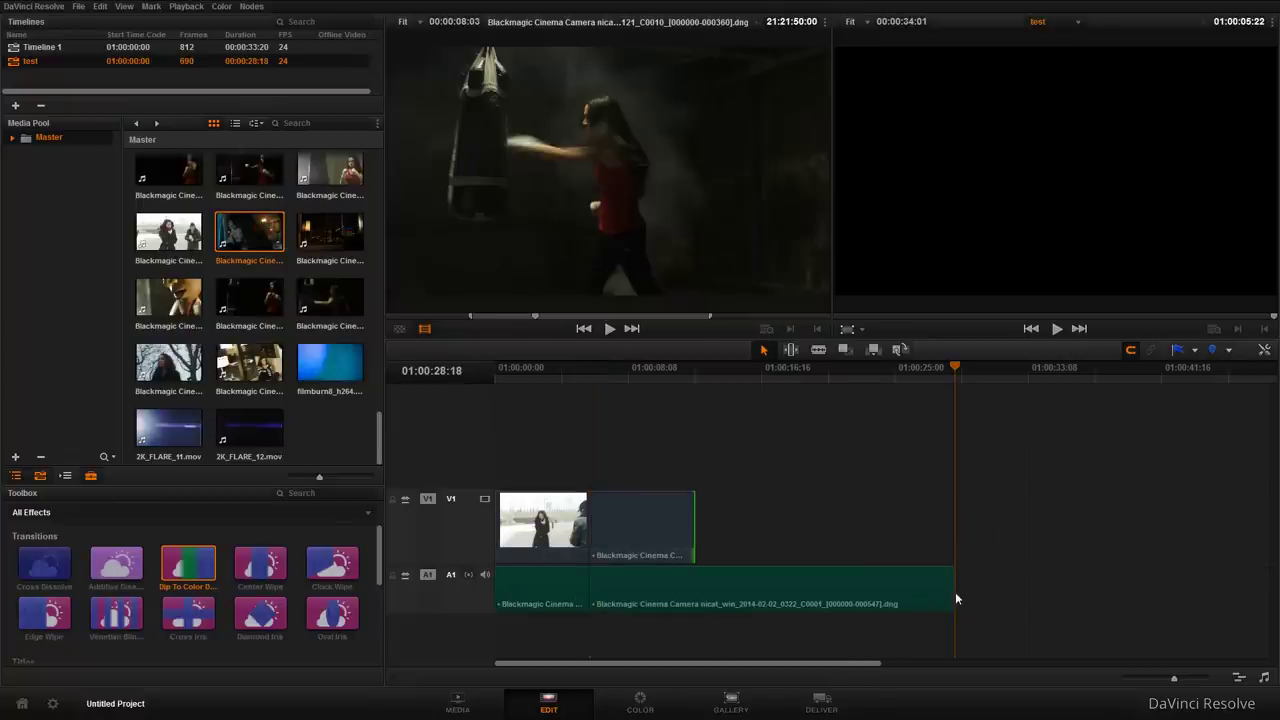
left_click_drag(955, 595, 695, 594)
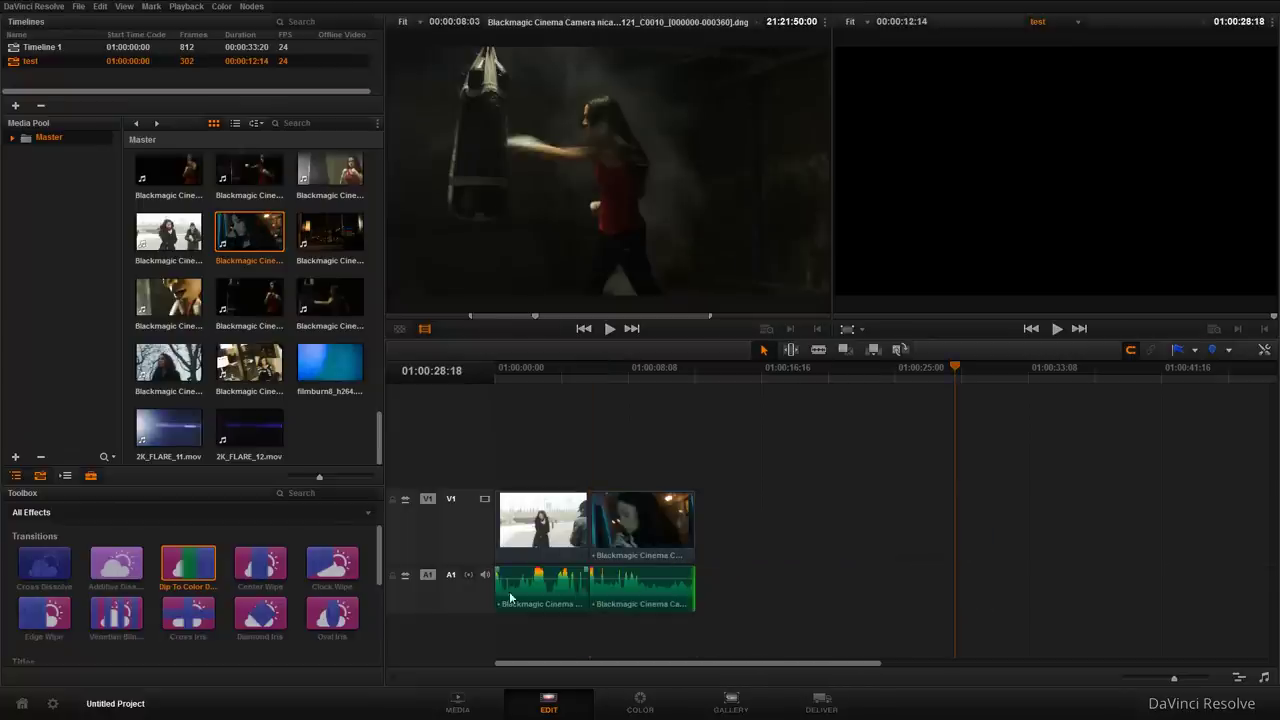
left_click(485, 577)
left_click(485, 577)
left_click(541, 376)
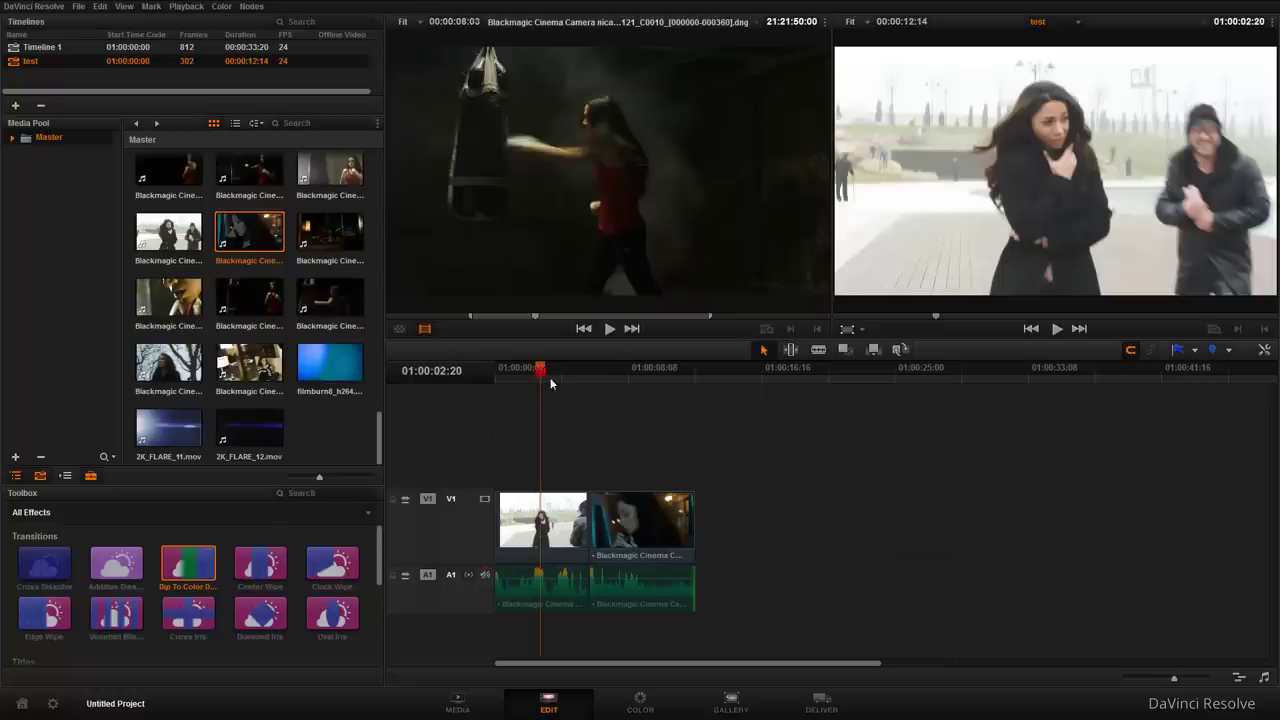
left_click(647, 710)
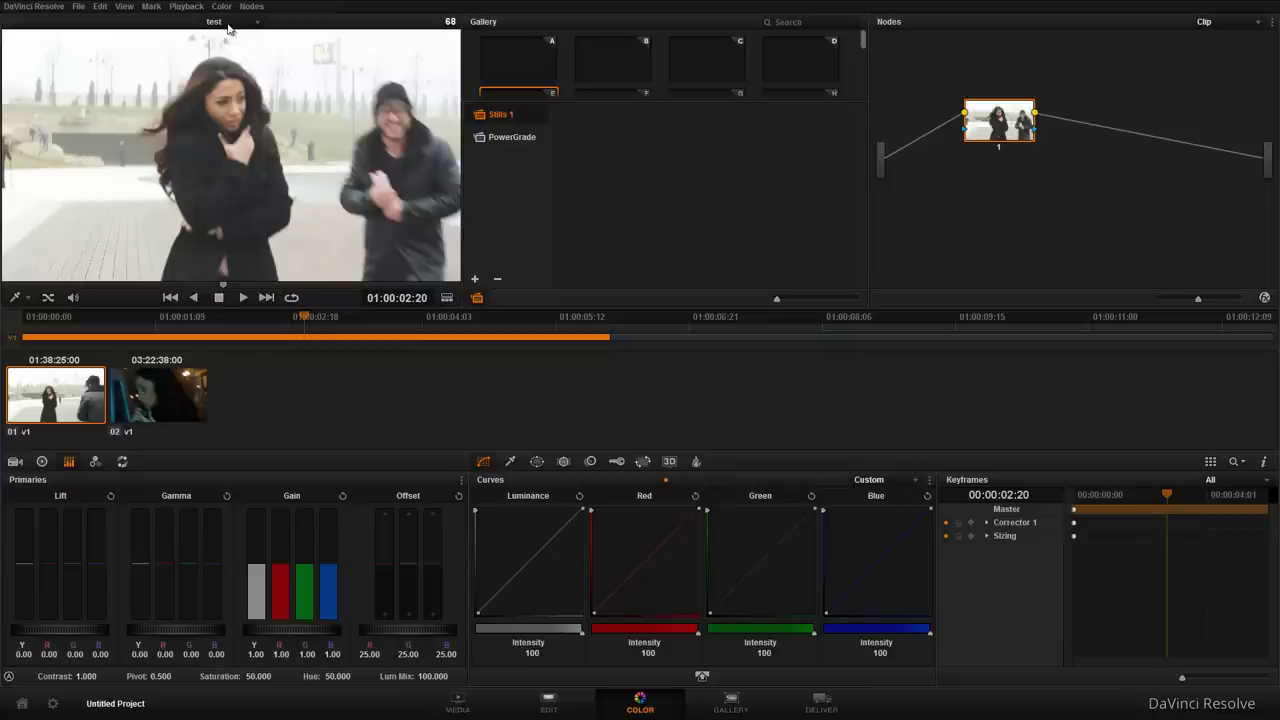
- Switch the viewer's timeline dropdown from test to Timeline 1, passing through the Edit page back to Color
left_click(228, 28)
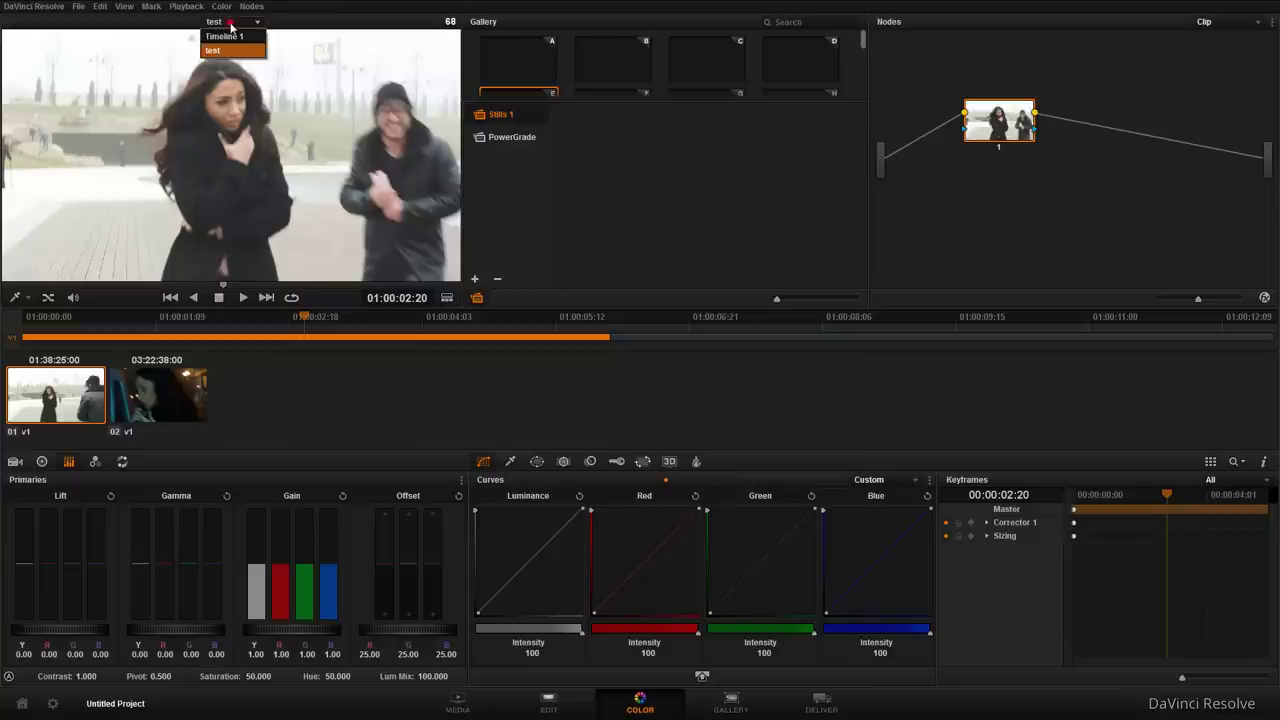
left_click(236, 42)
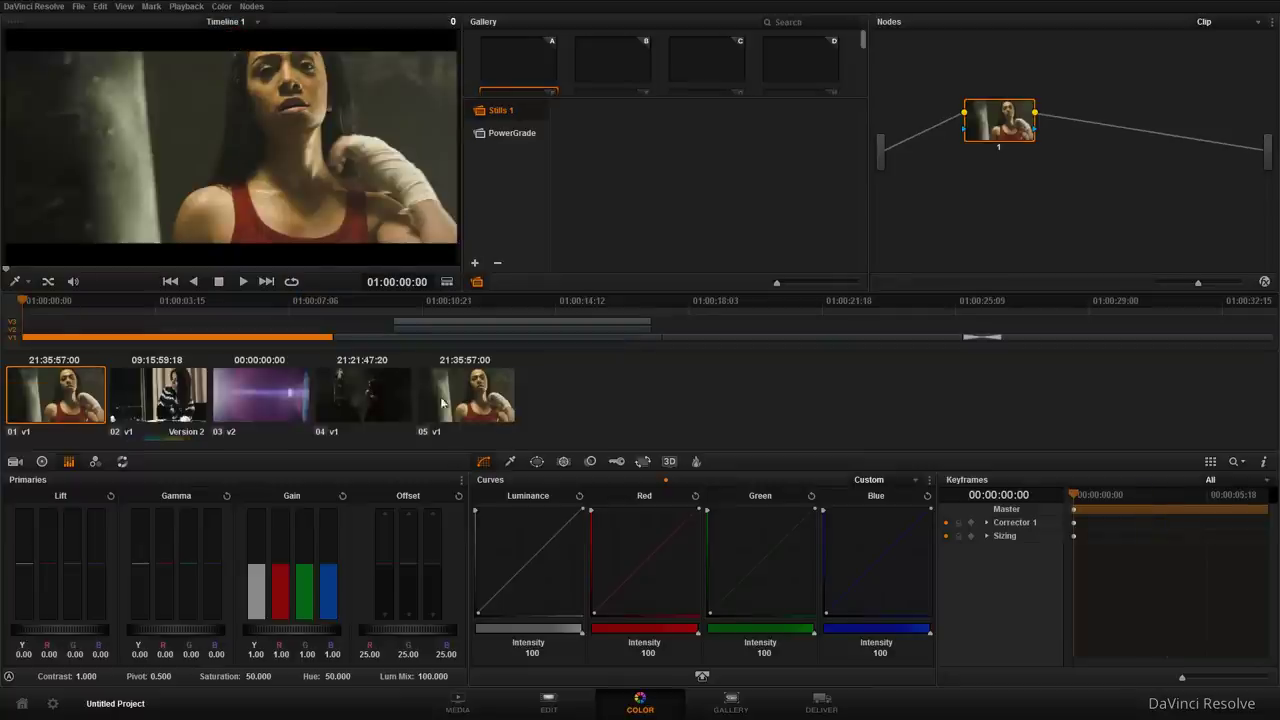
left_click(242, 54)
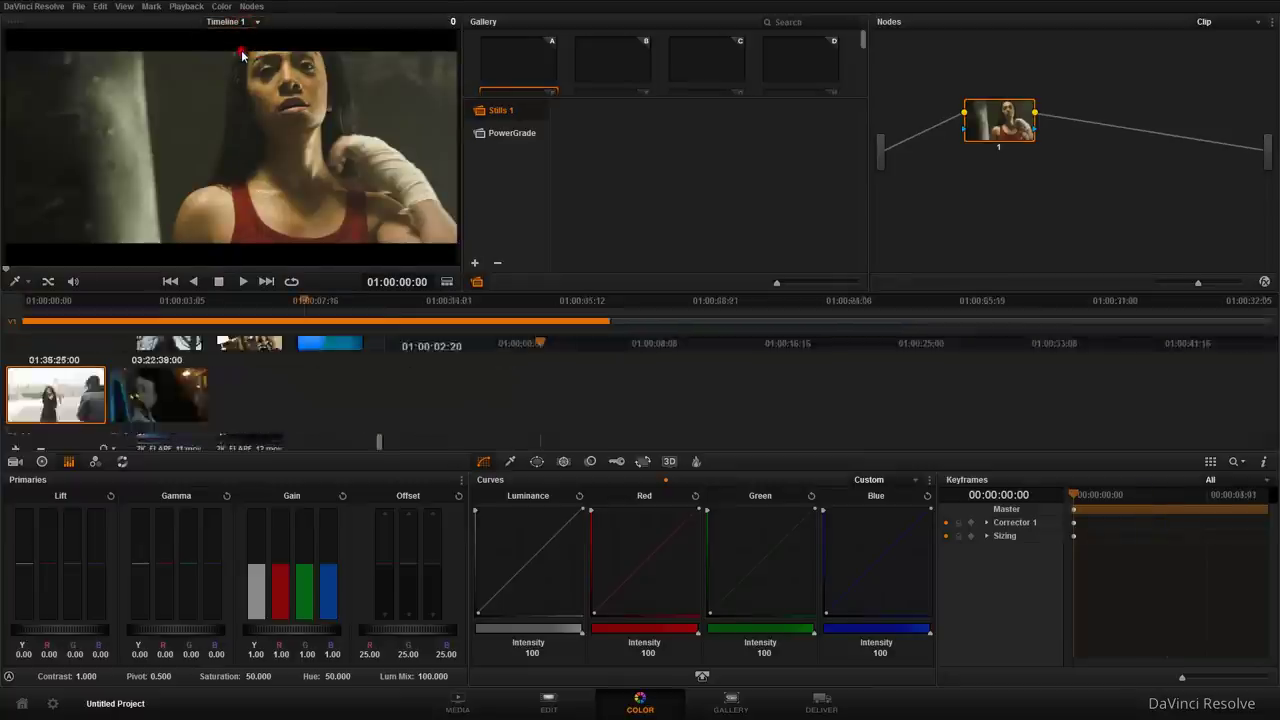
left_click(240, 21)
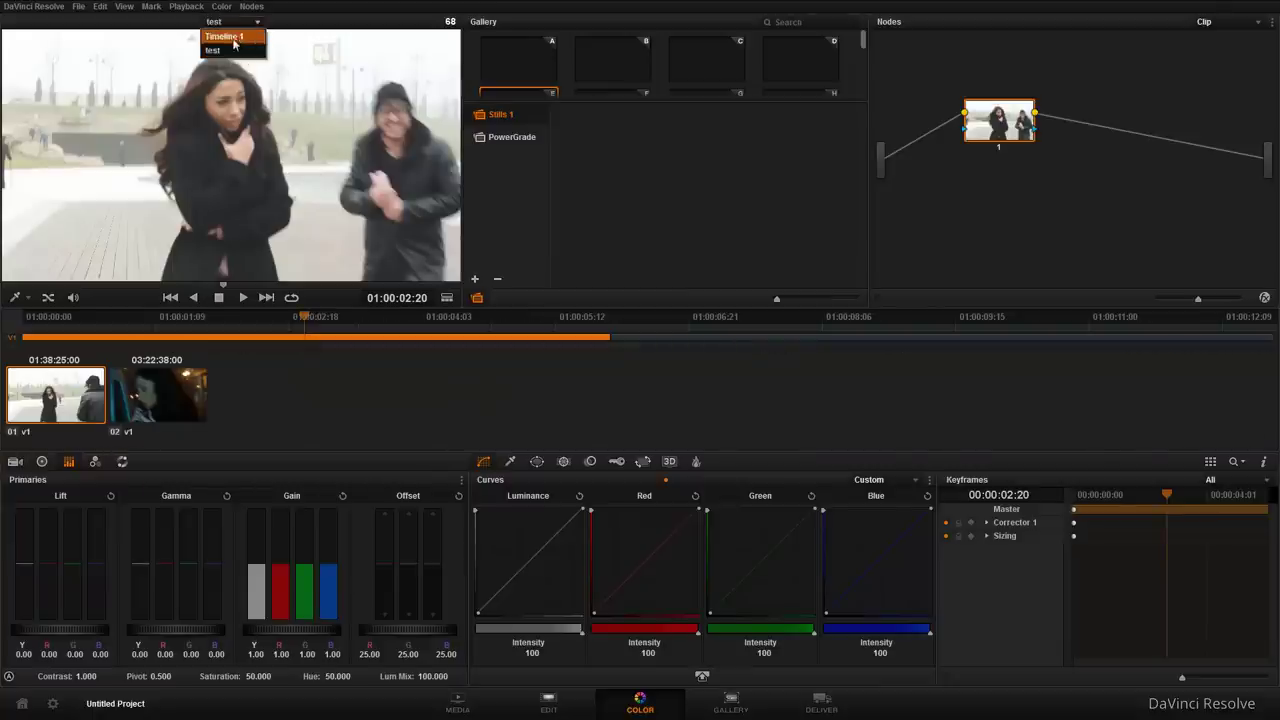
left_click(242, 37)
left_click(544, 706)
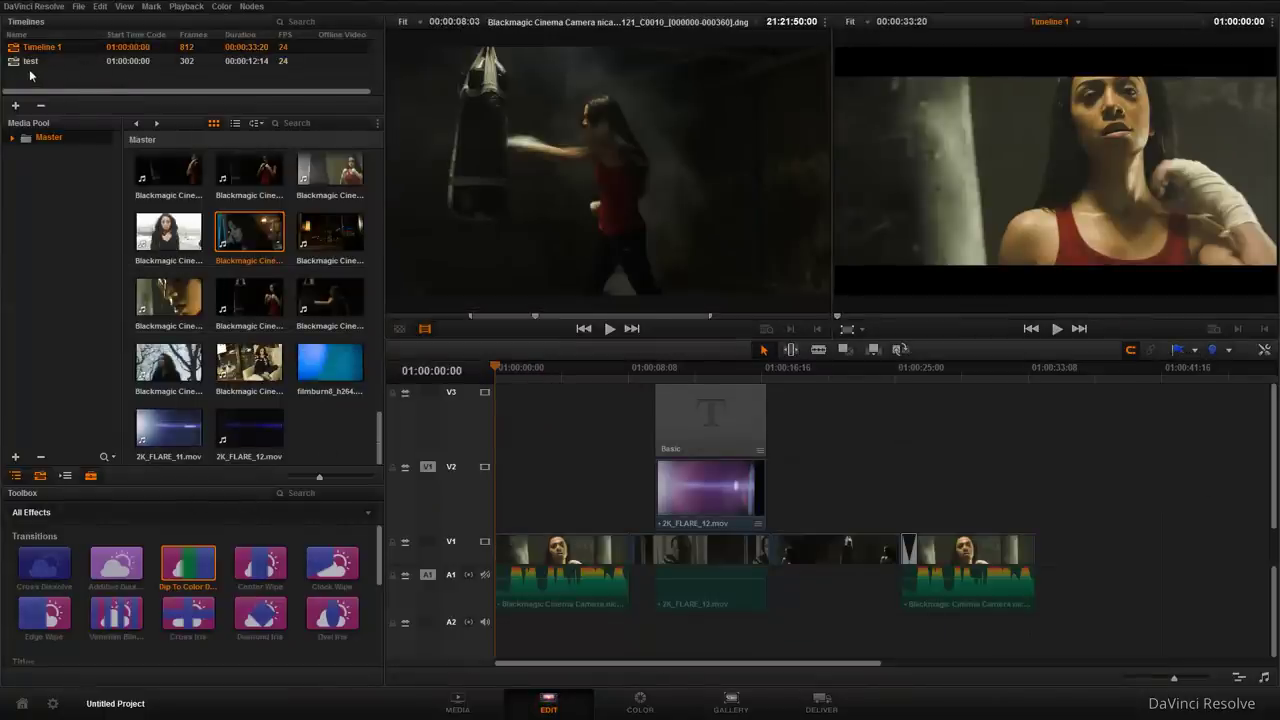
left_click(639, 703)
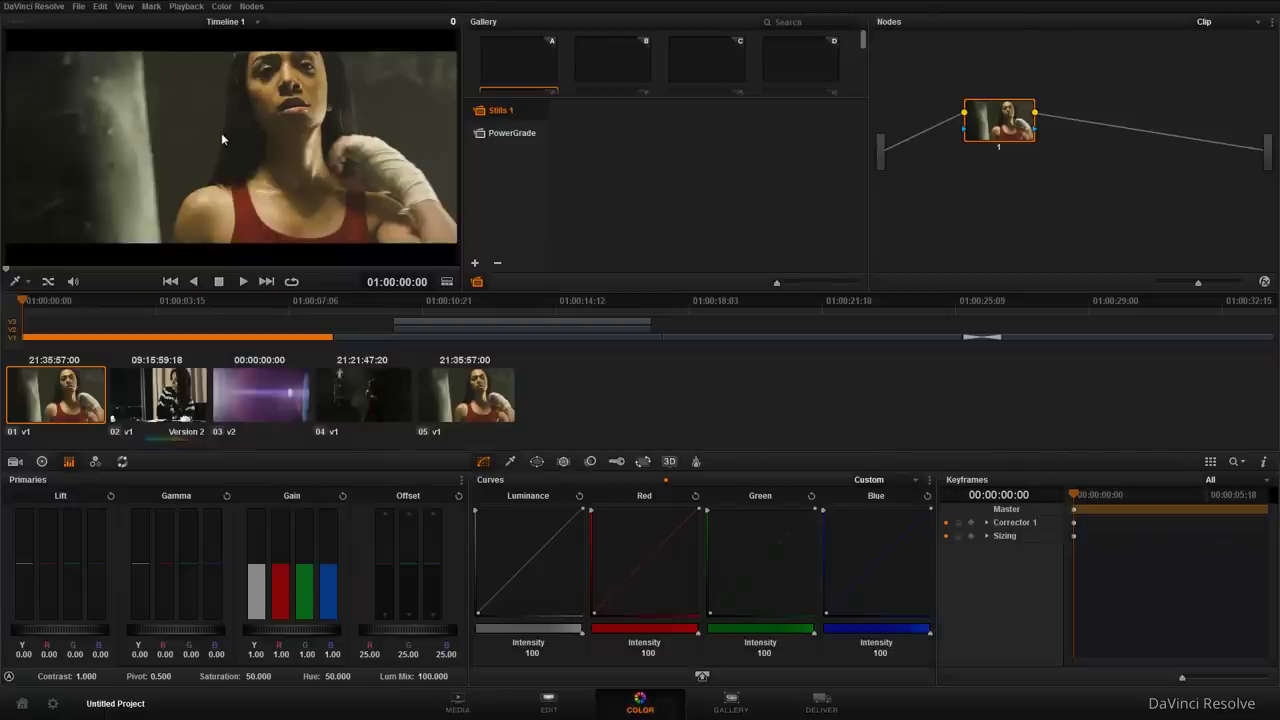
- Play Timeline 1 with A1 audio unmuted while switching between the Edit and Color pages
left_click(76, 284)
left_click(548, 703)
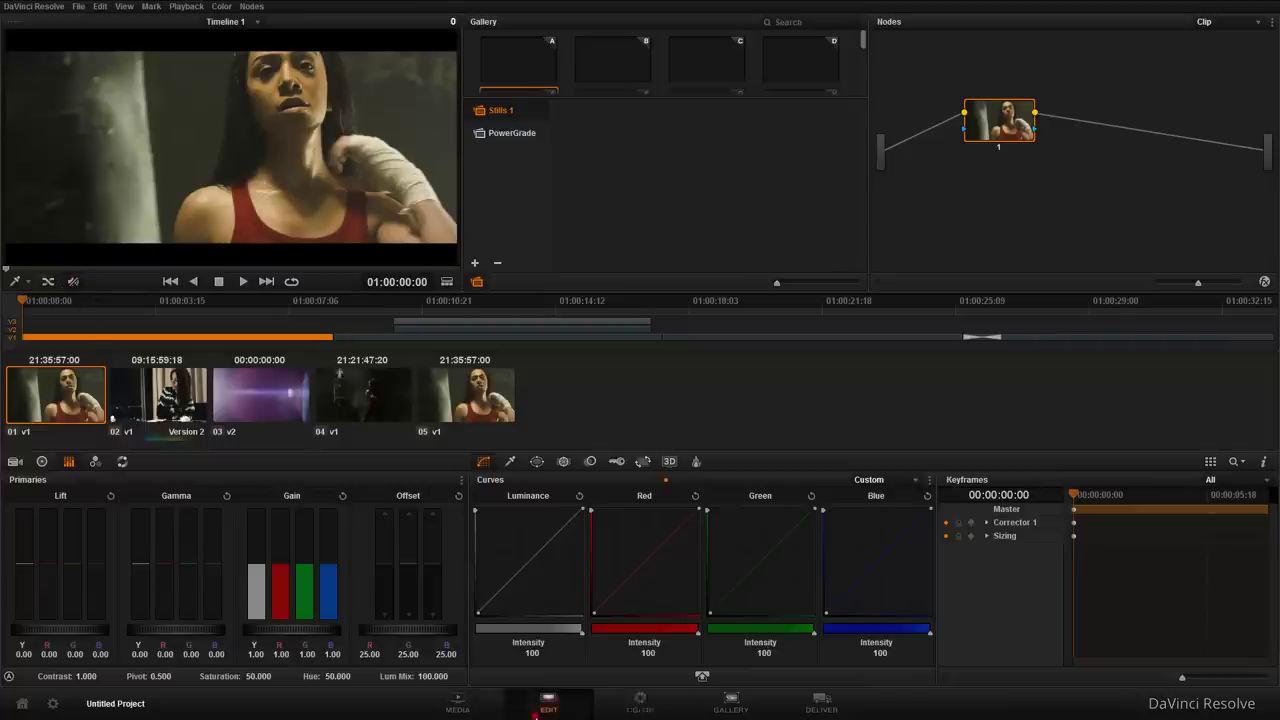
left_click(485, 576)
key("space")
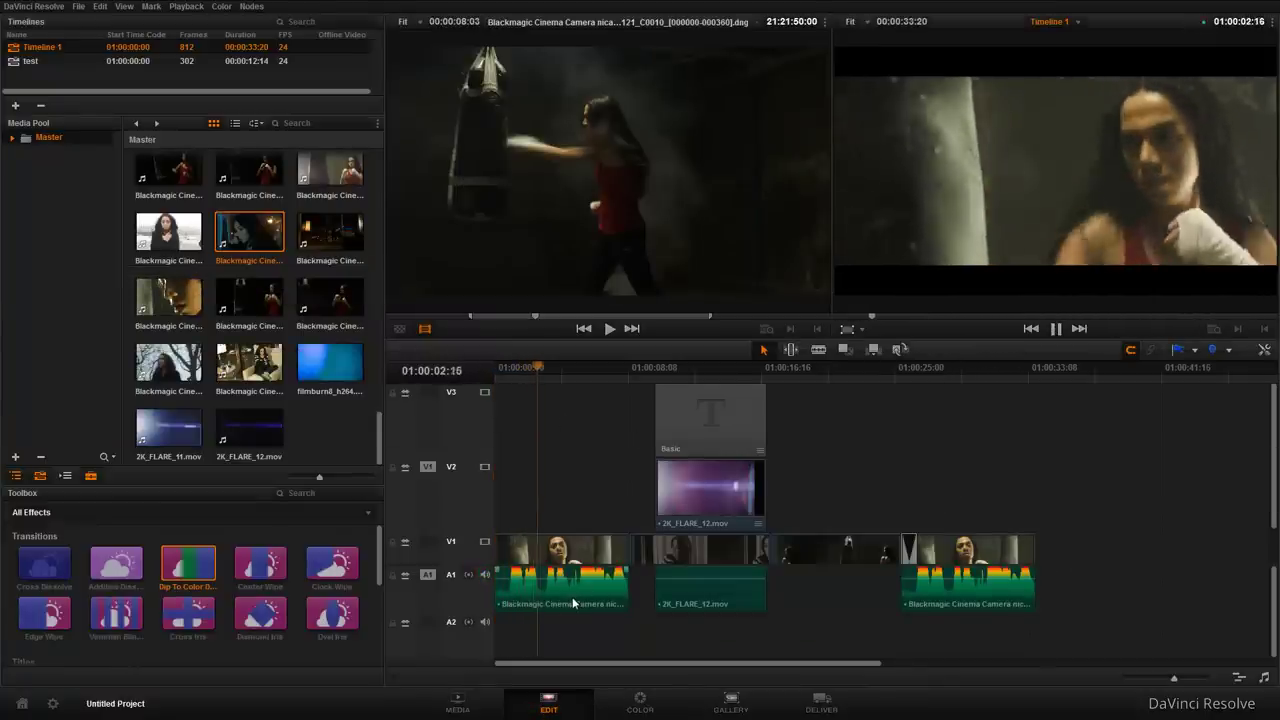
left_click(640, 707)
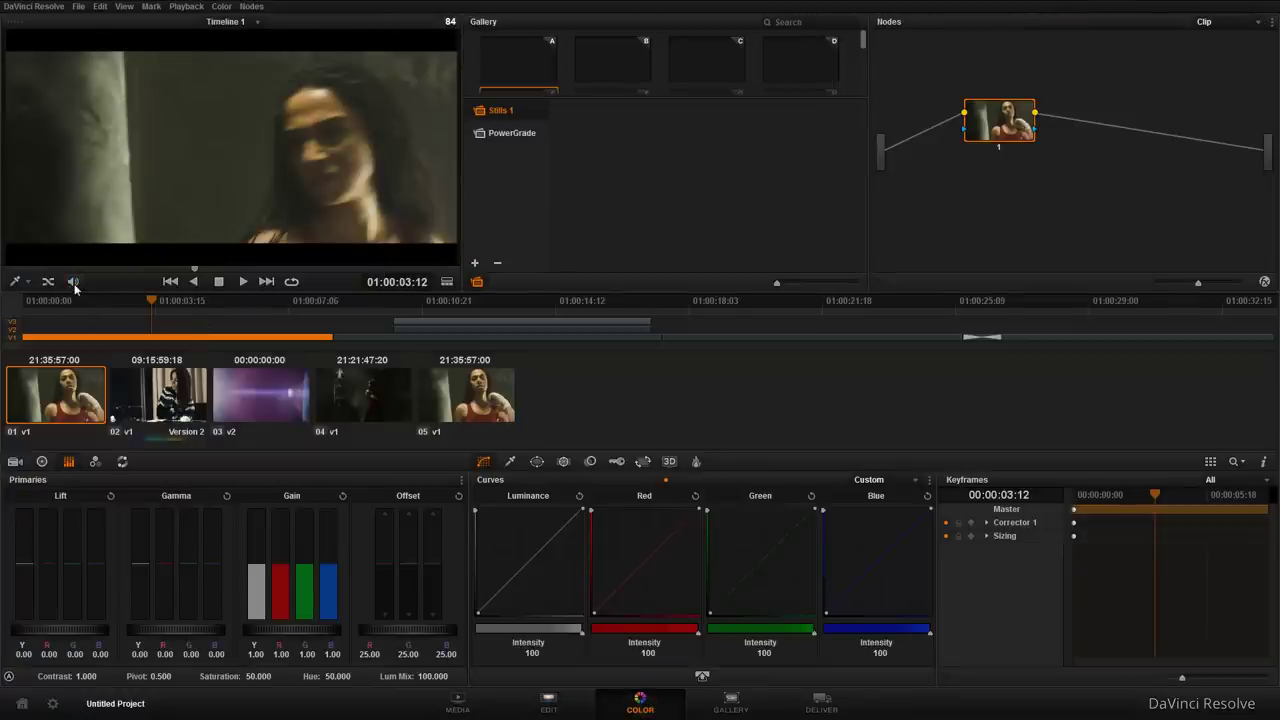
left_click(562, 707)
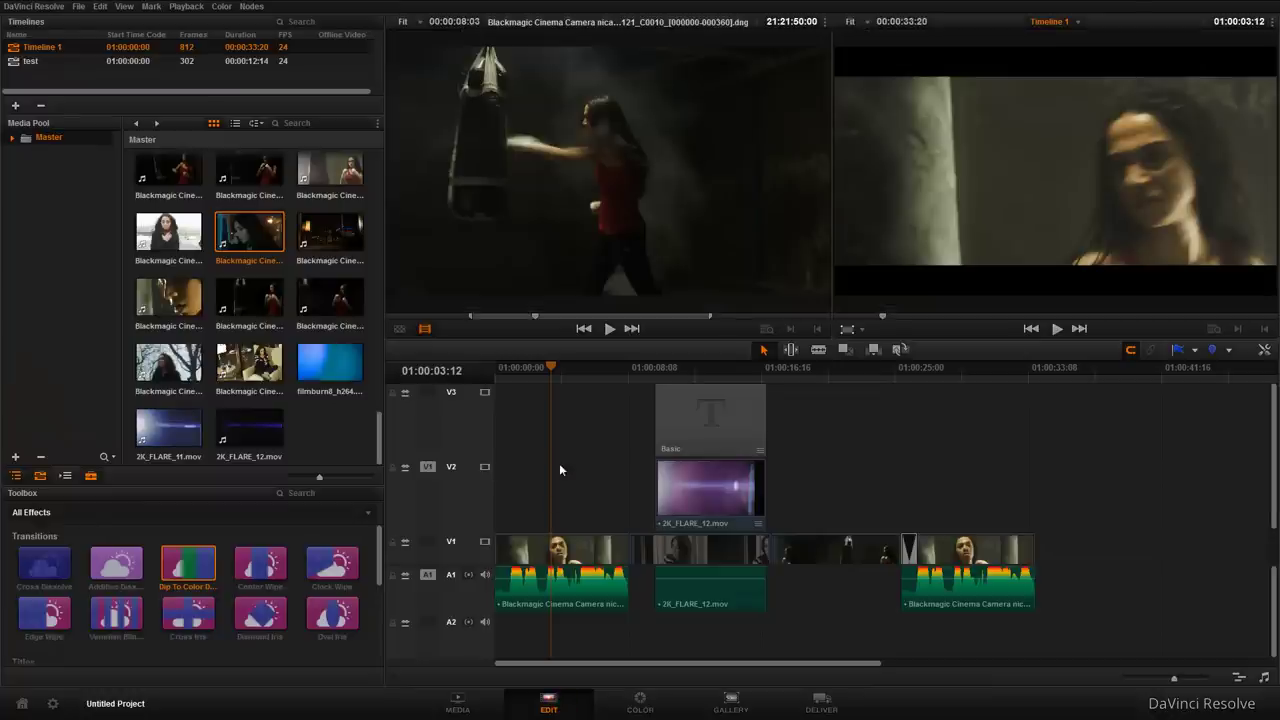
left_click(586, 375)
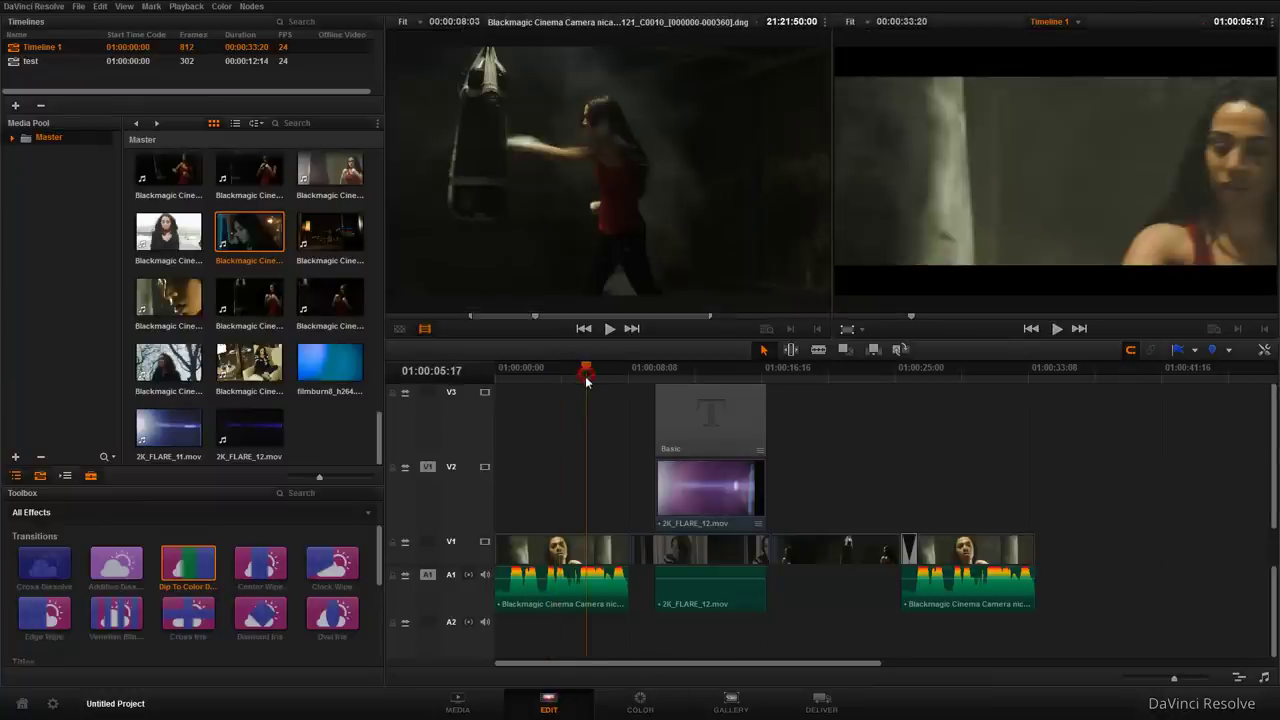
left_click(650, 706)
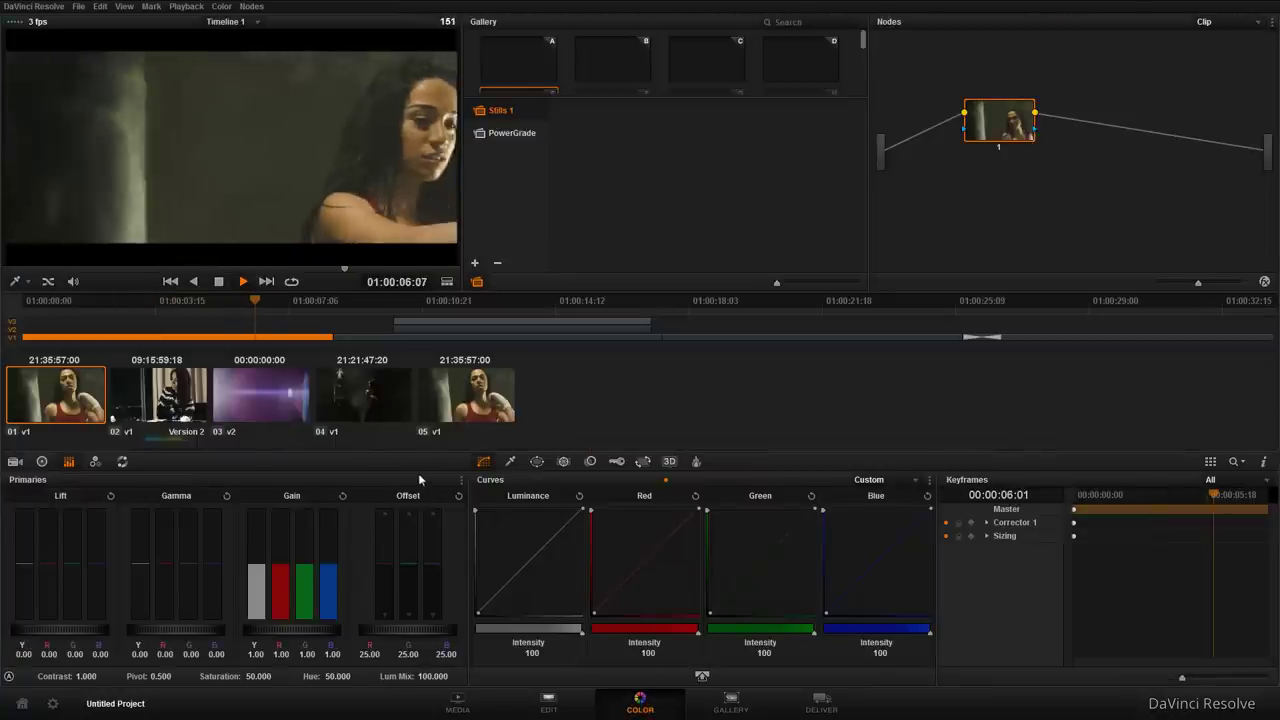
- Stop playback, mute audio, and select flare clip 03, viewing it on the Edit page at 01:00:10:07
key("space")
left_click(73, 281)
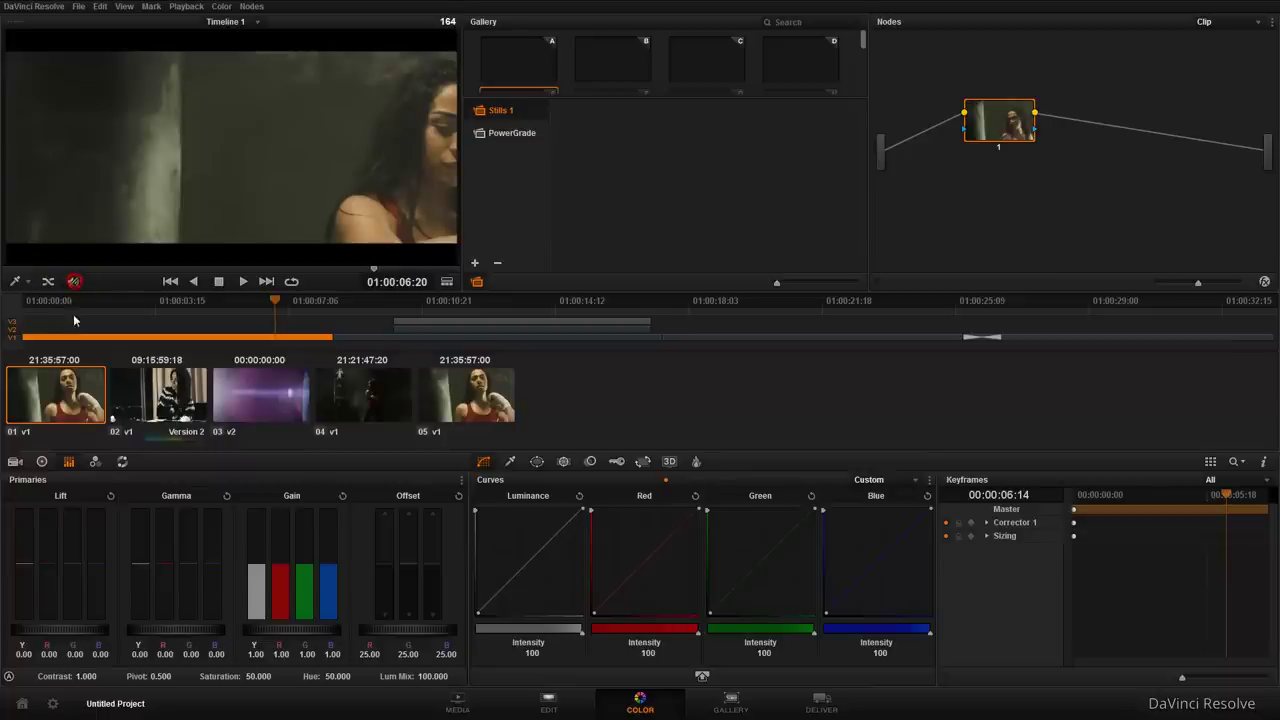
left_click_drag(103, 303, 2, 337)
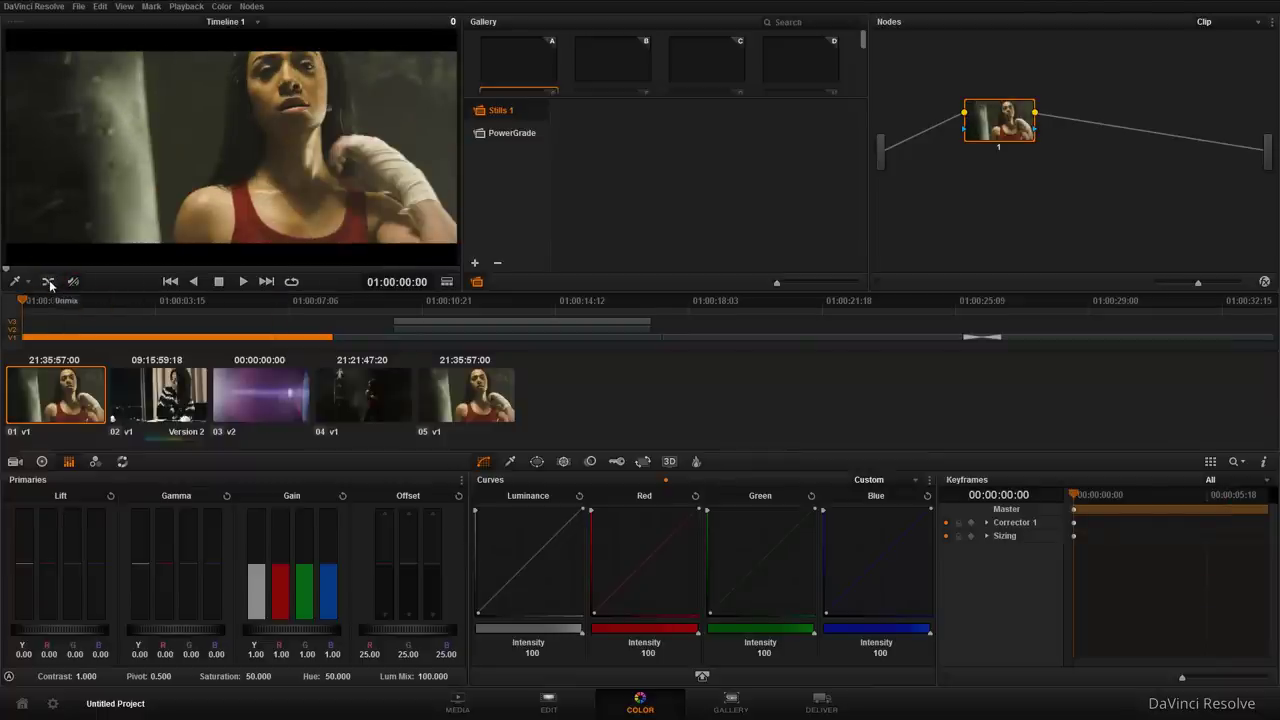
left_click(404, 304)
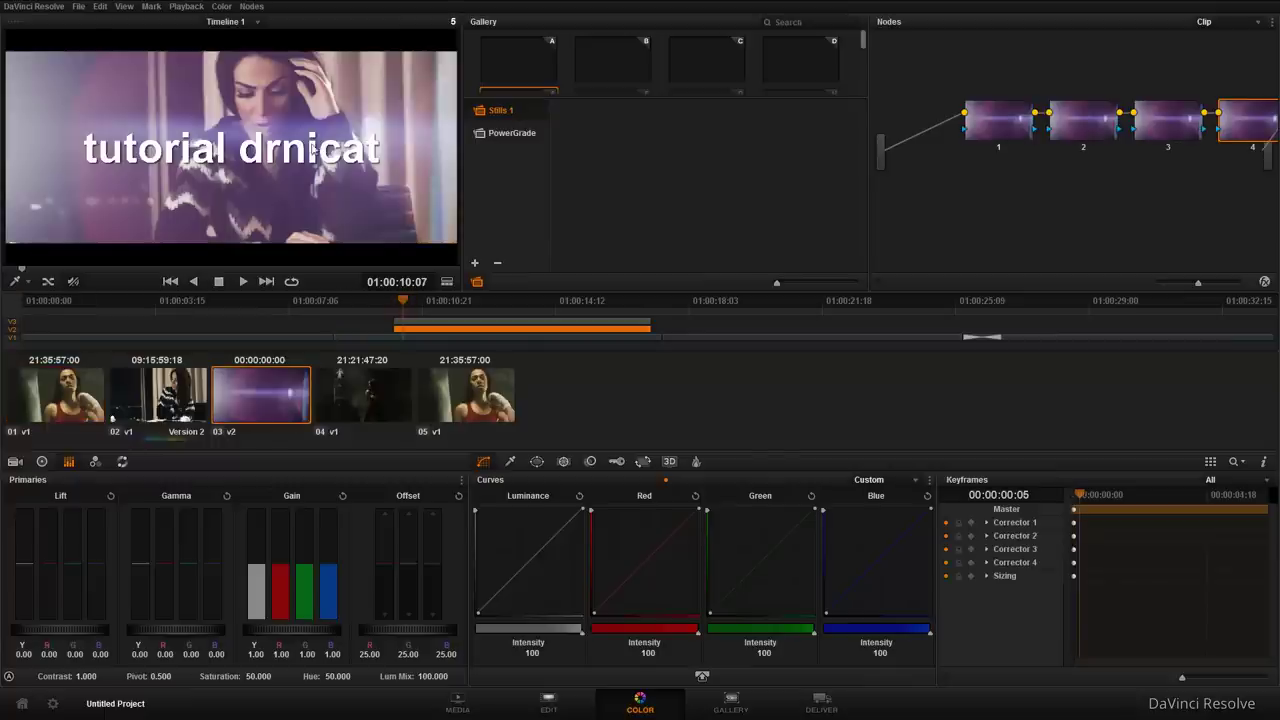
left_click(566, 709)
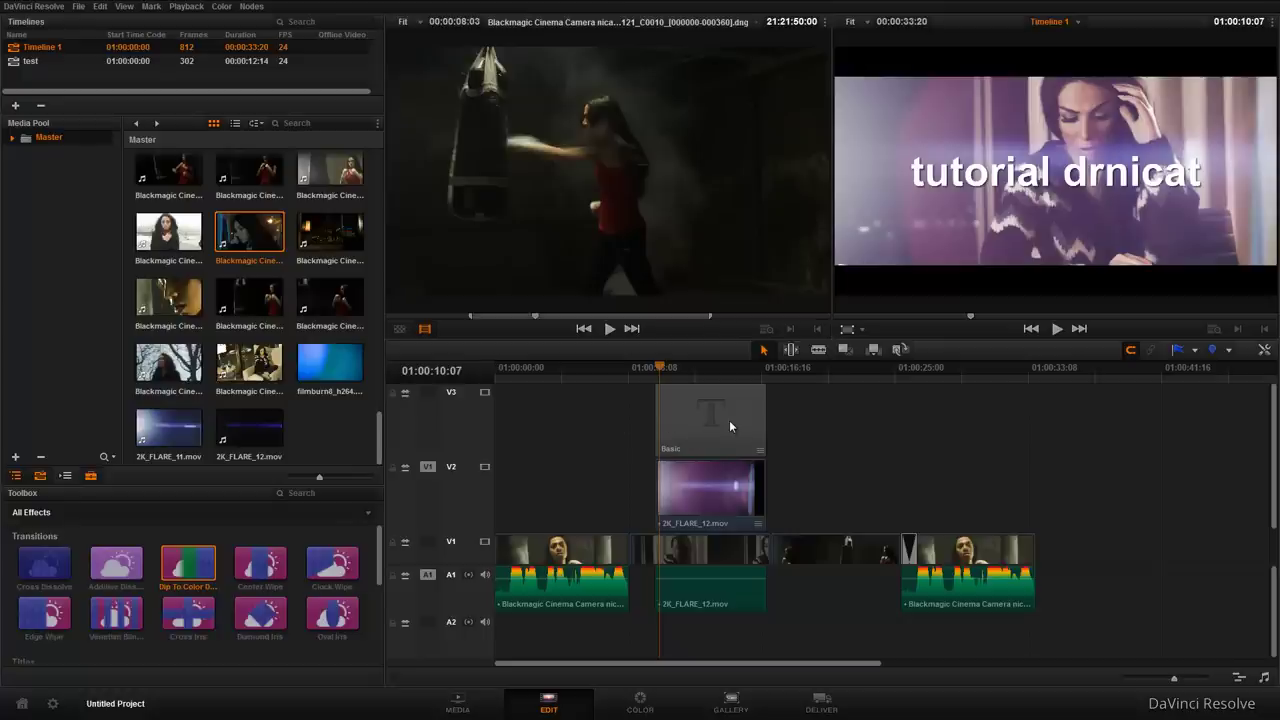
- Toggle Unmix, select clips 01 and 02, and play to stop on the sweater shot at 01:00:10:00
left_click(684, 370)
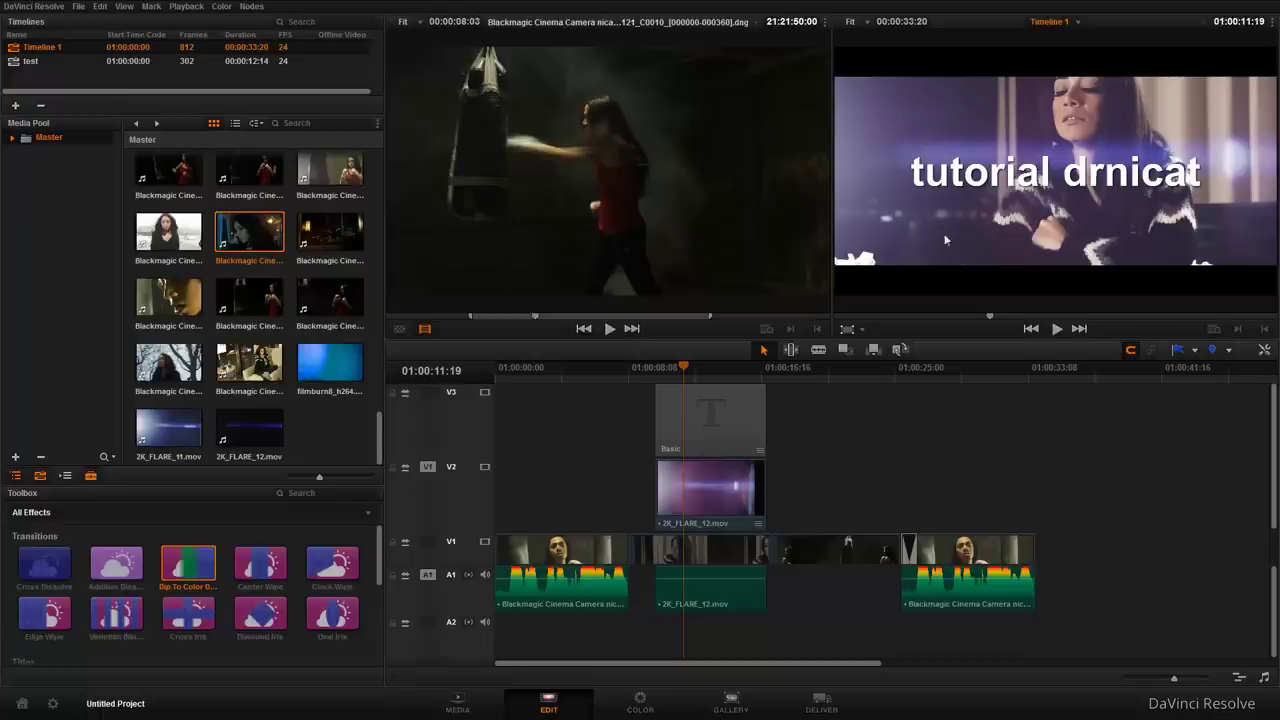
left_click(645, 708)
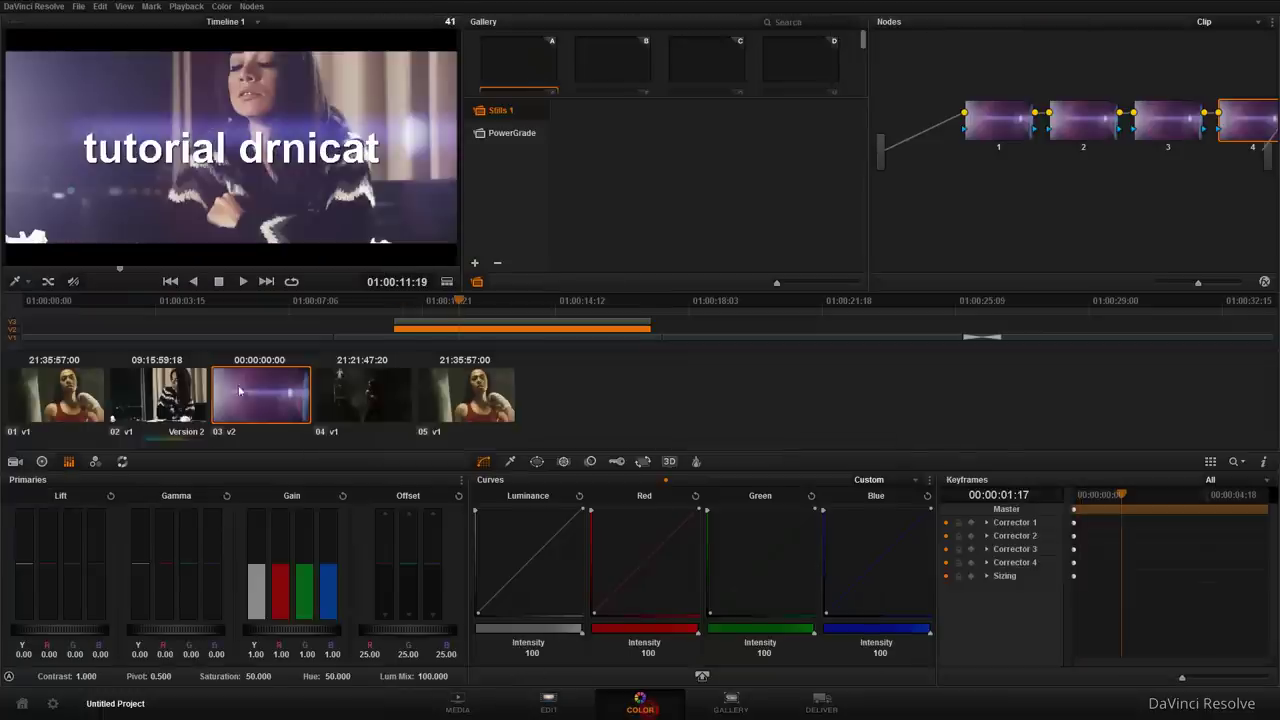
left_click(49, 284)
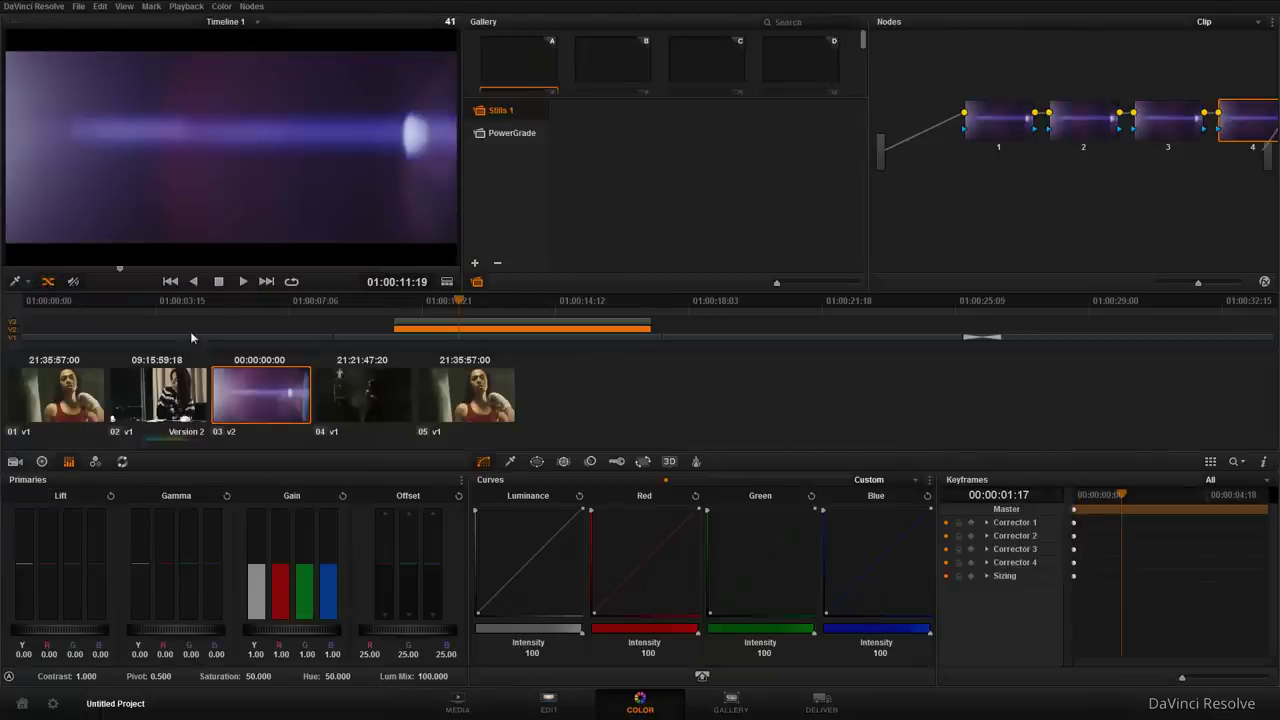
left_click(264, 302)
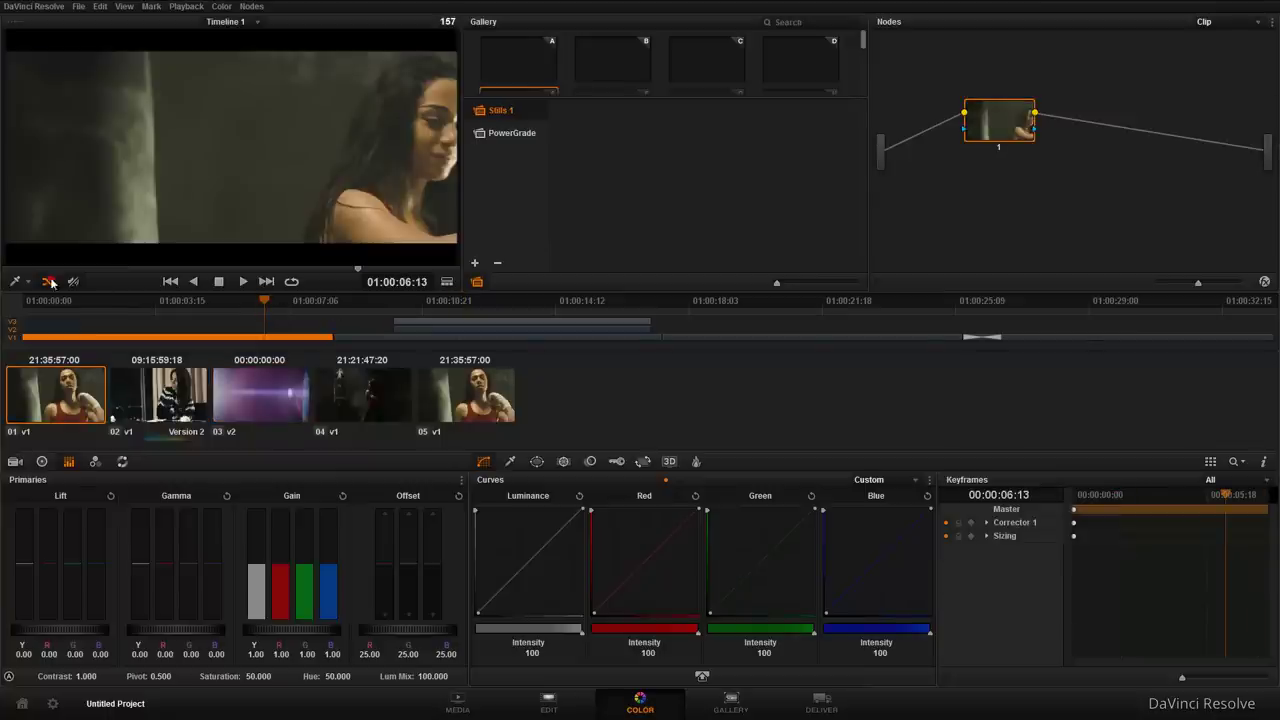
left_click(325, 302)
key("space")
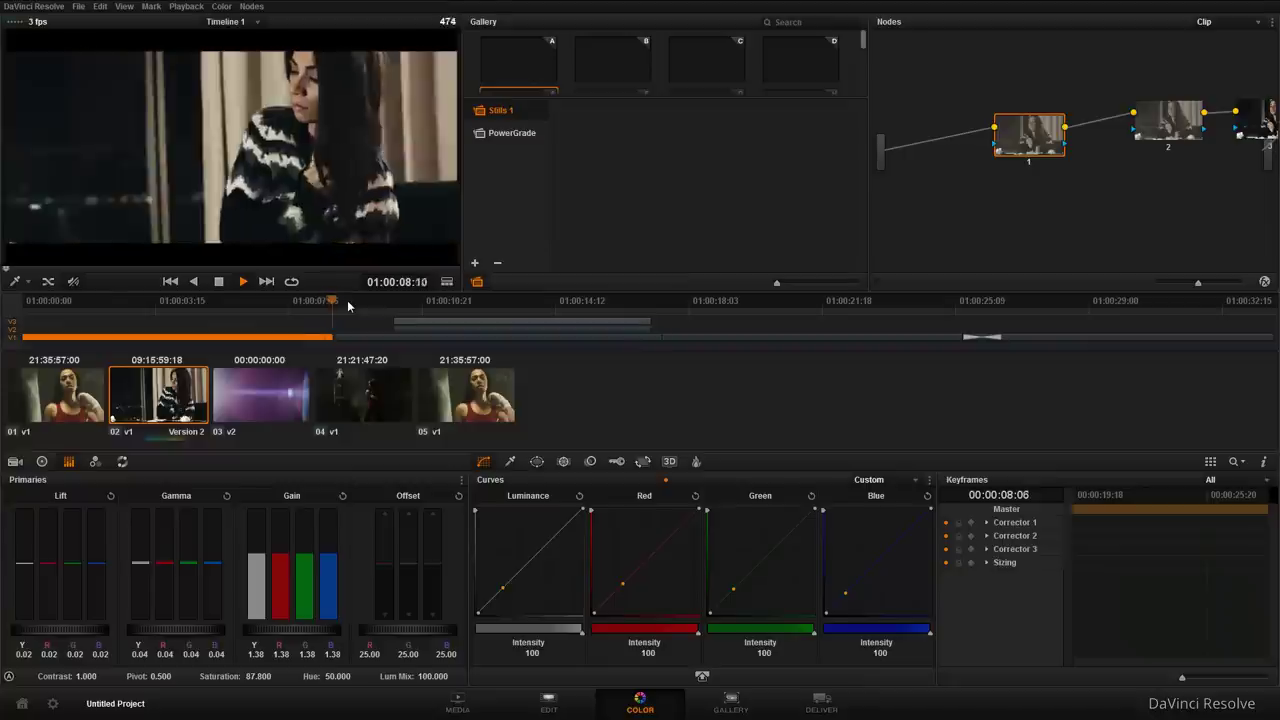
key("space")
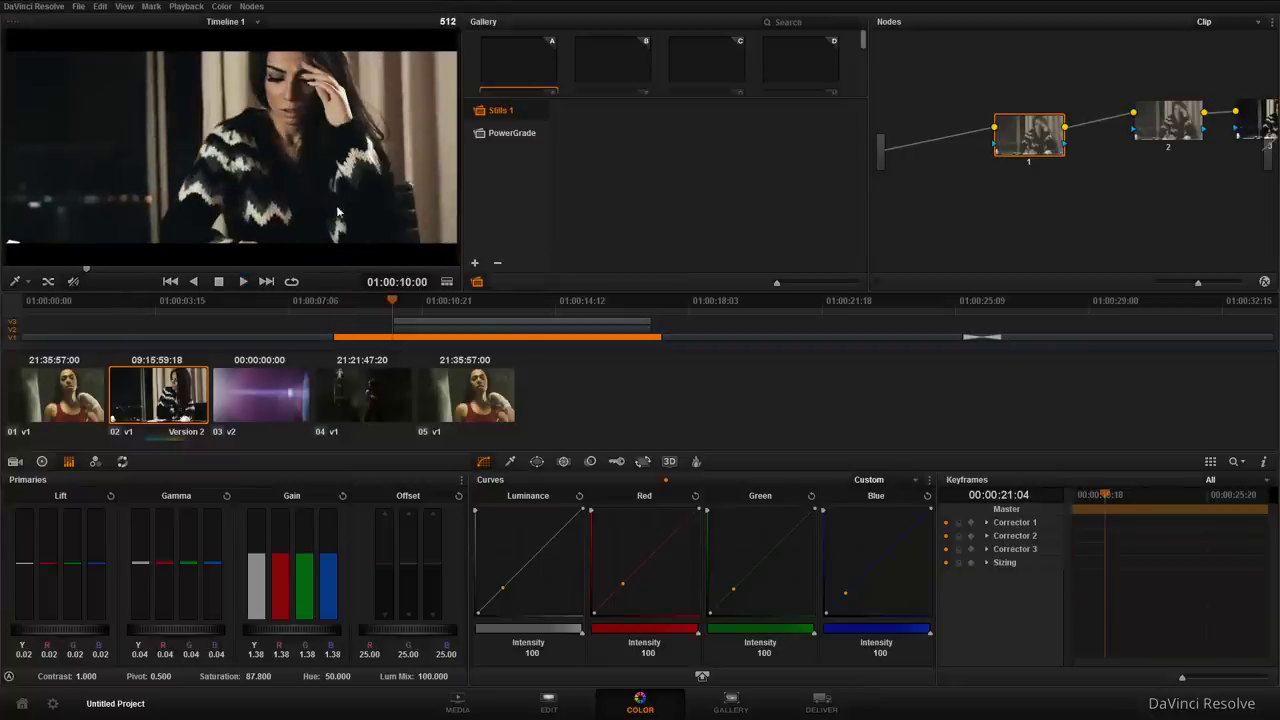
left_click(536, 710)
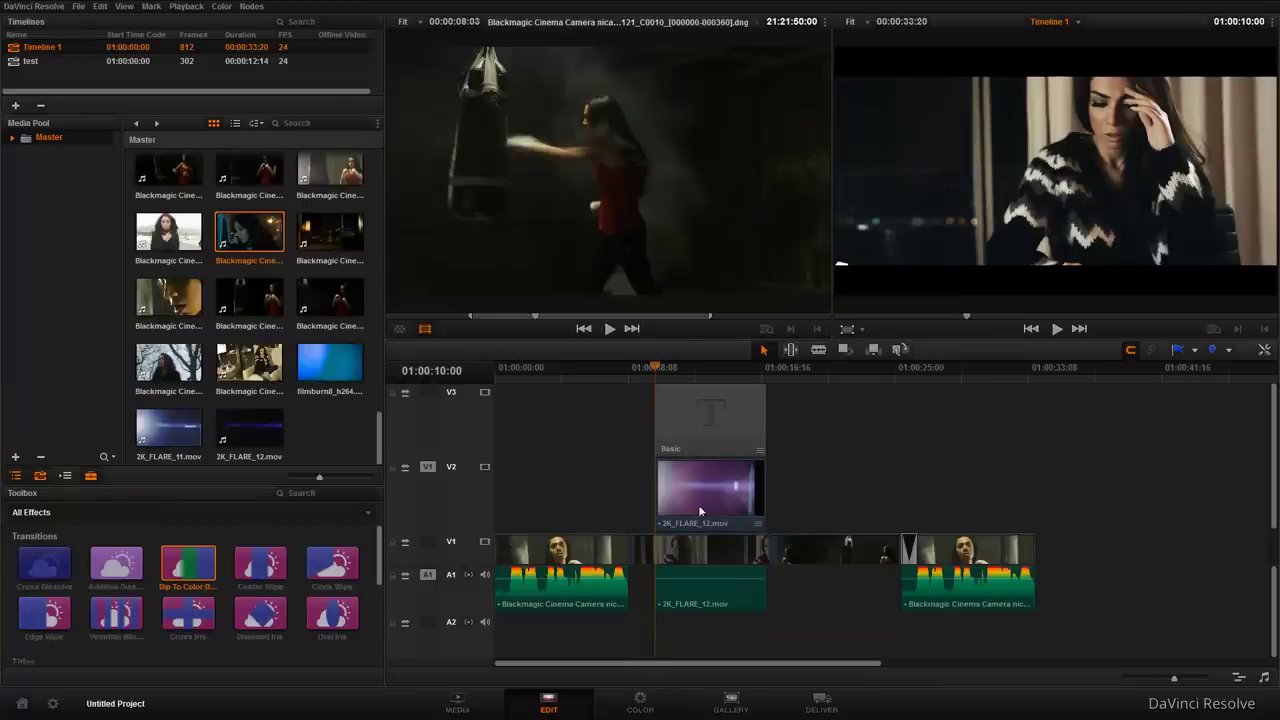
- Mute audio on the Color page, replay the sweater clip from 01:00:09:12, and bring up the viewer tools list
left_click(640, 705)
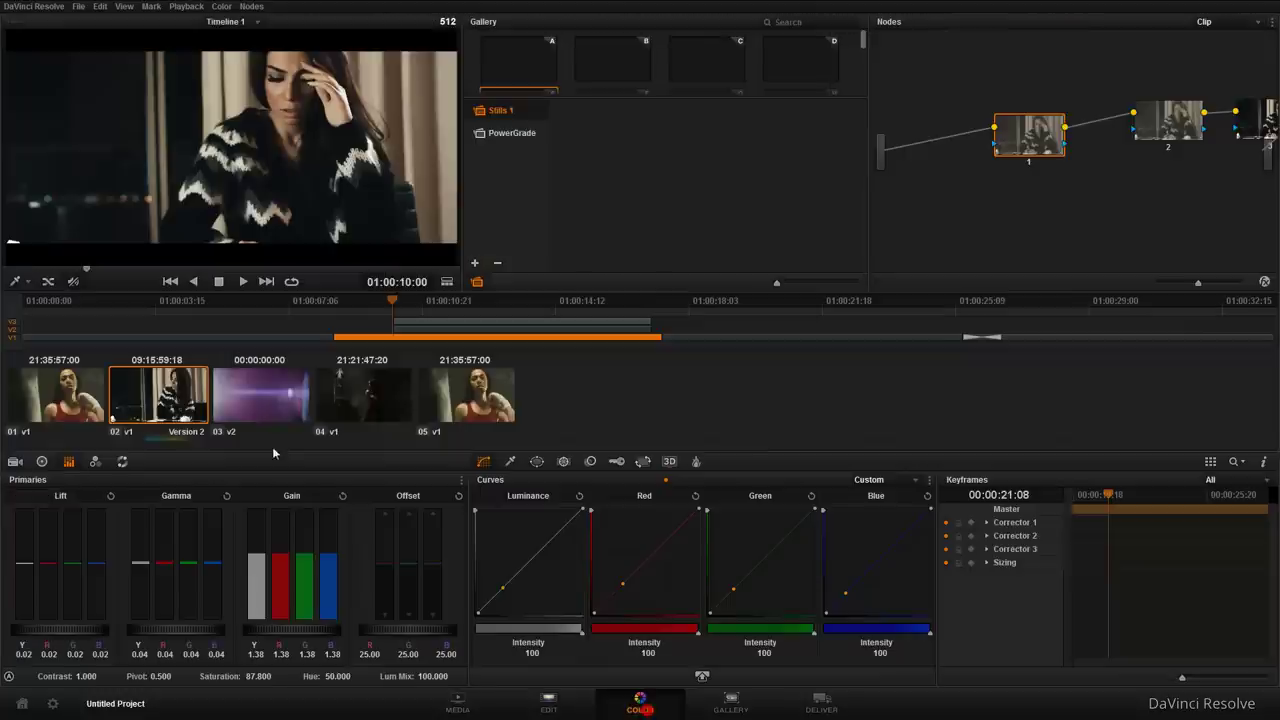
left_click(48, 283)
left_click(345, 316)
key("space")
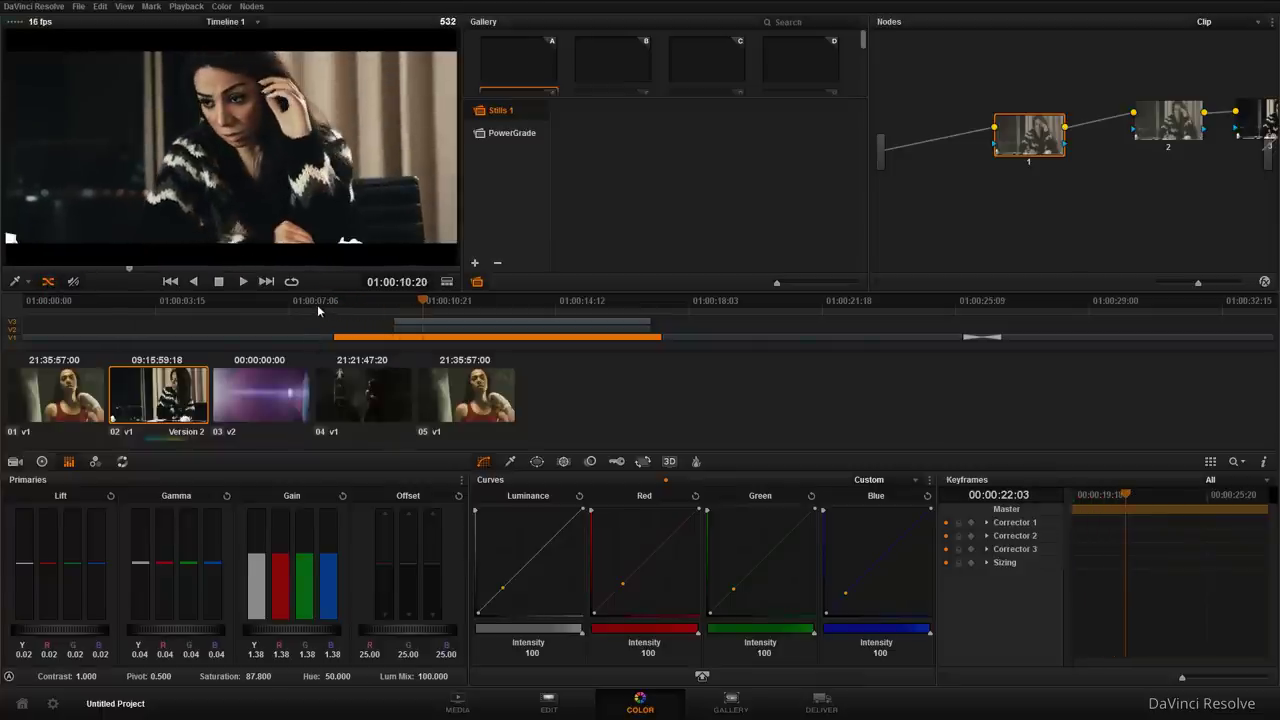
left_click(320, 313)
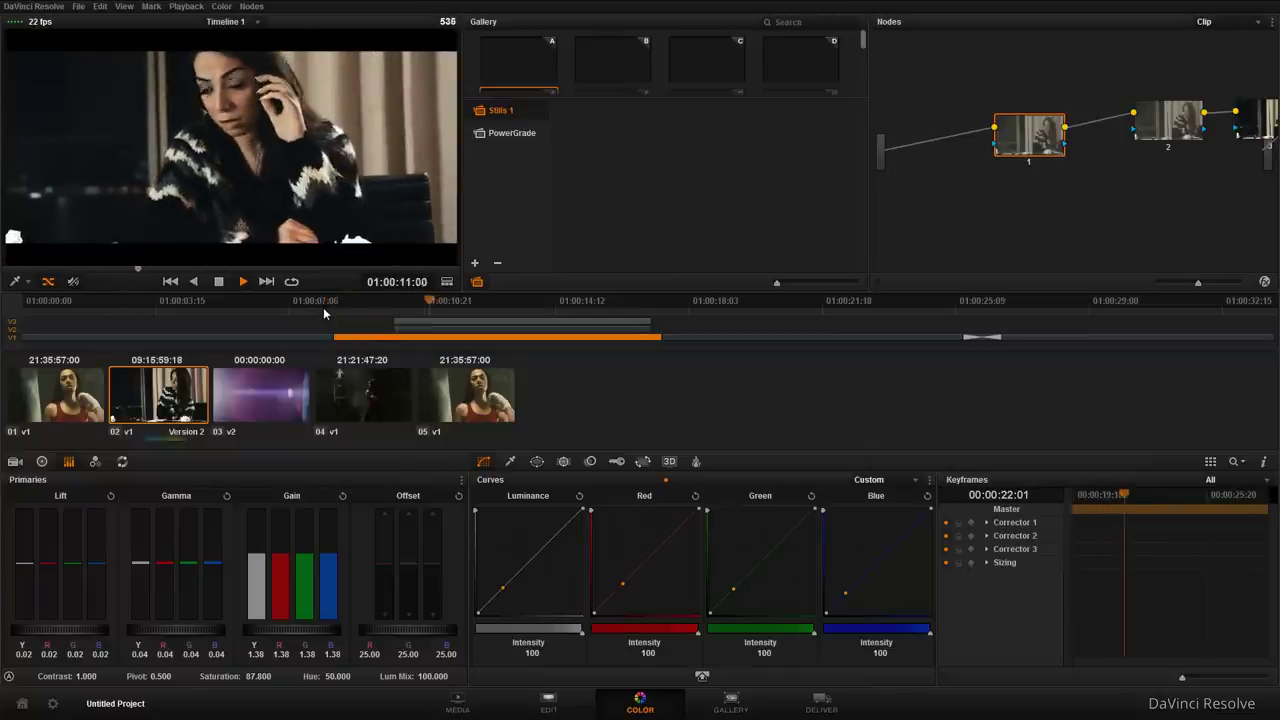
key("space")
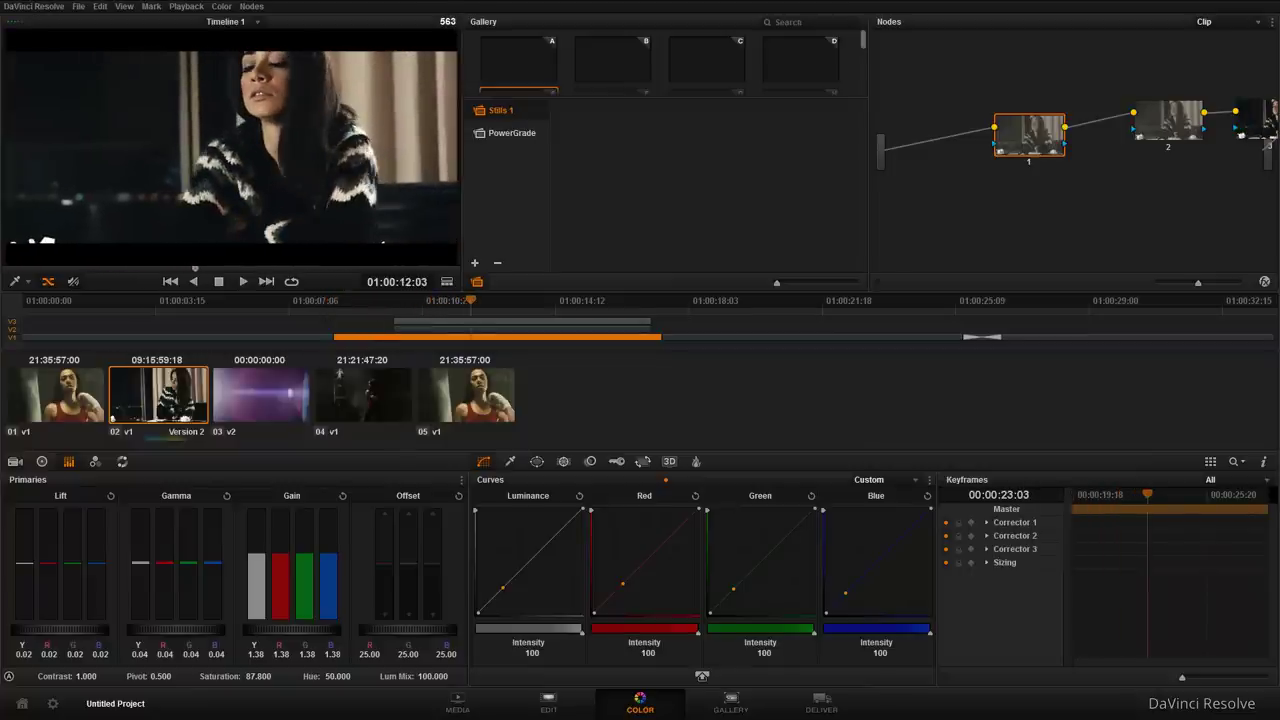
left_click(373, 318)
left_click(241, 282)
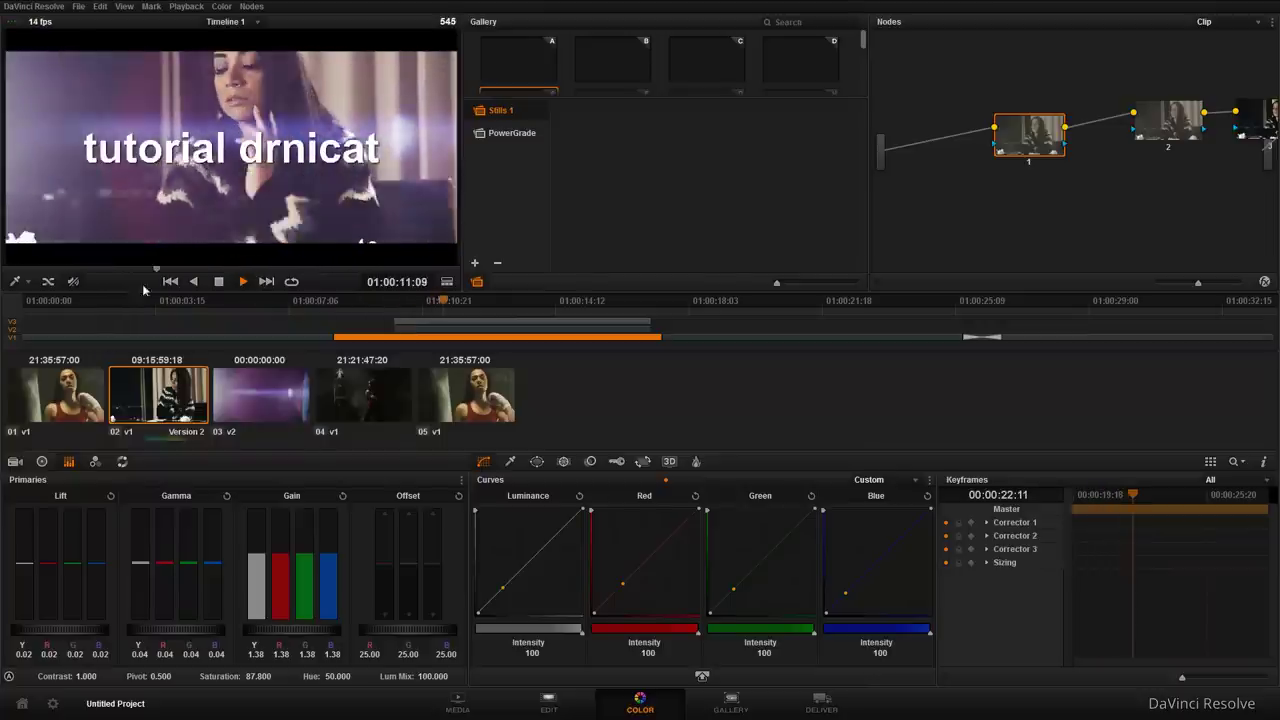
left_click(219, 282)
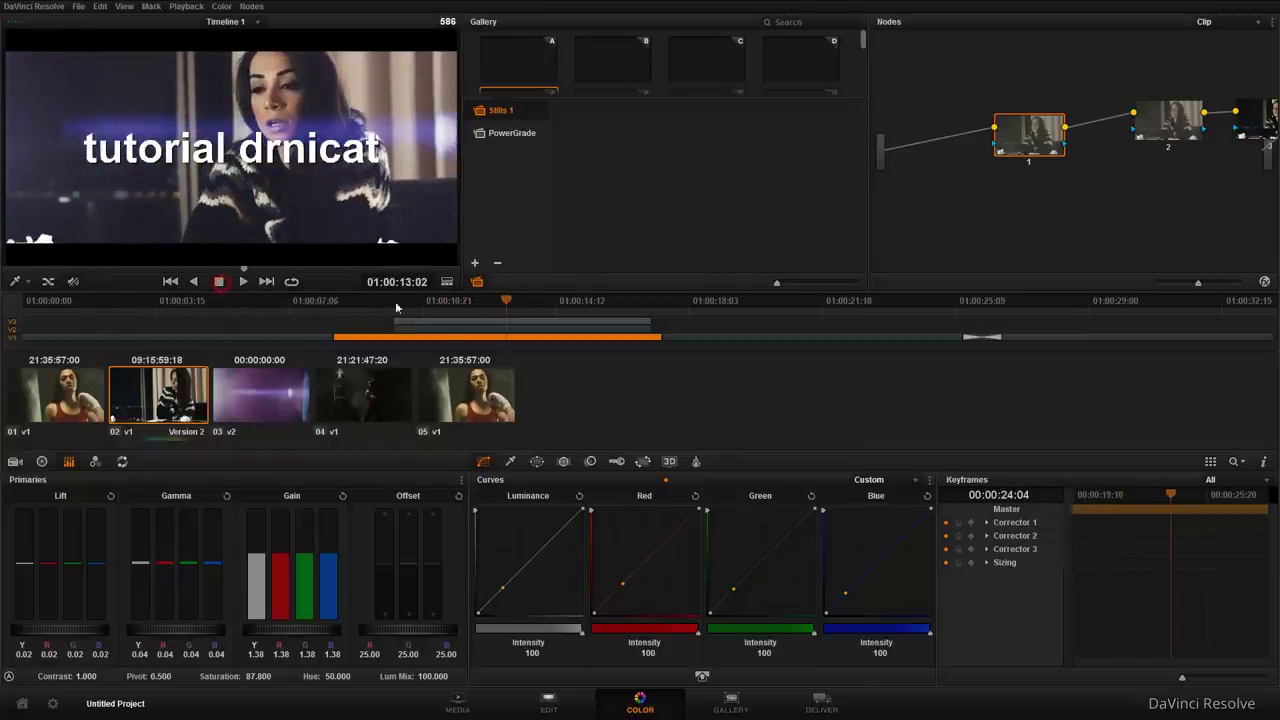
left_click(30, 284)
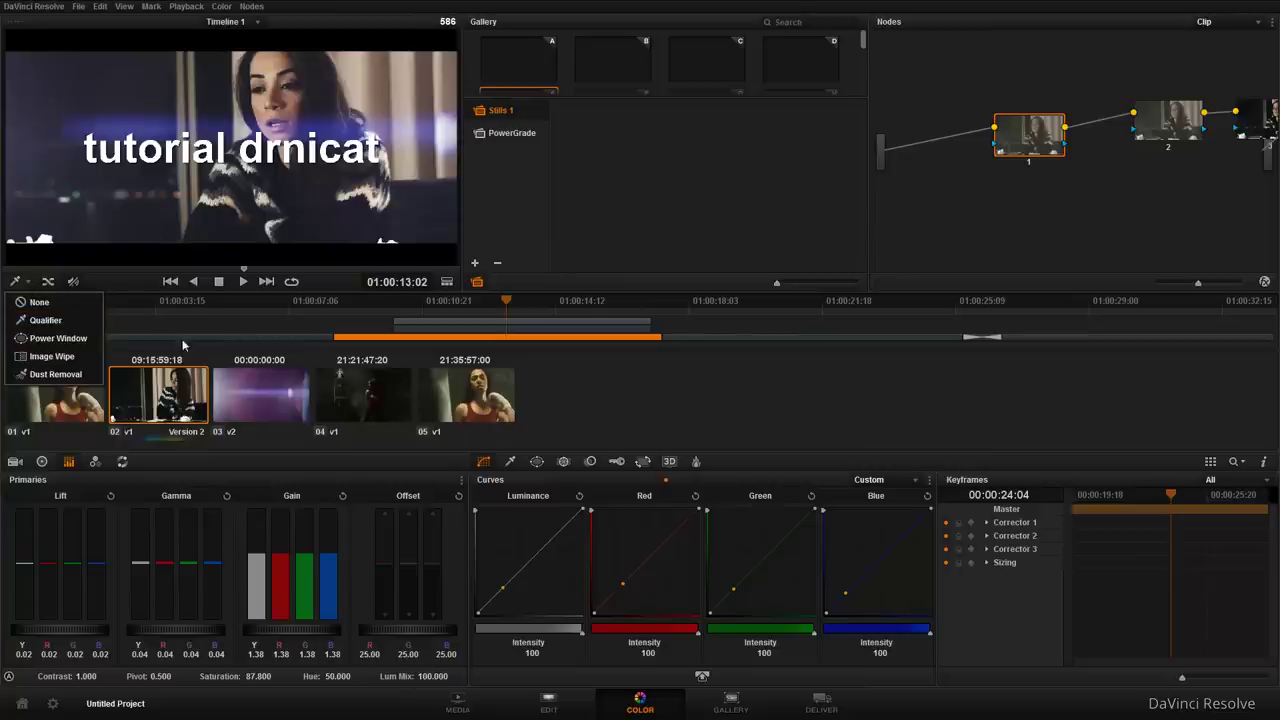
- On clip 01, sample the boxer's cheek with the Qualifier (Hue 40.7, width 1.8) and check the matte with Shift+H
left_click(60, 400)
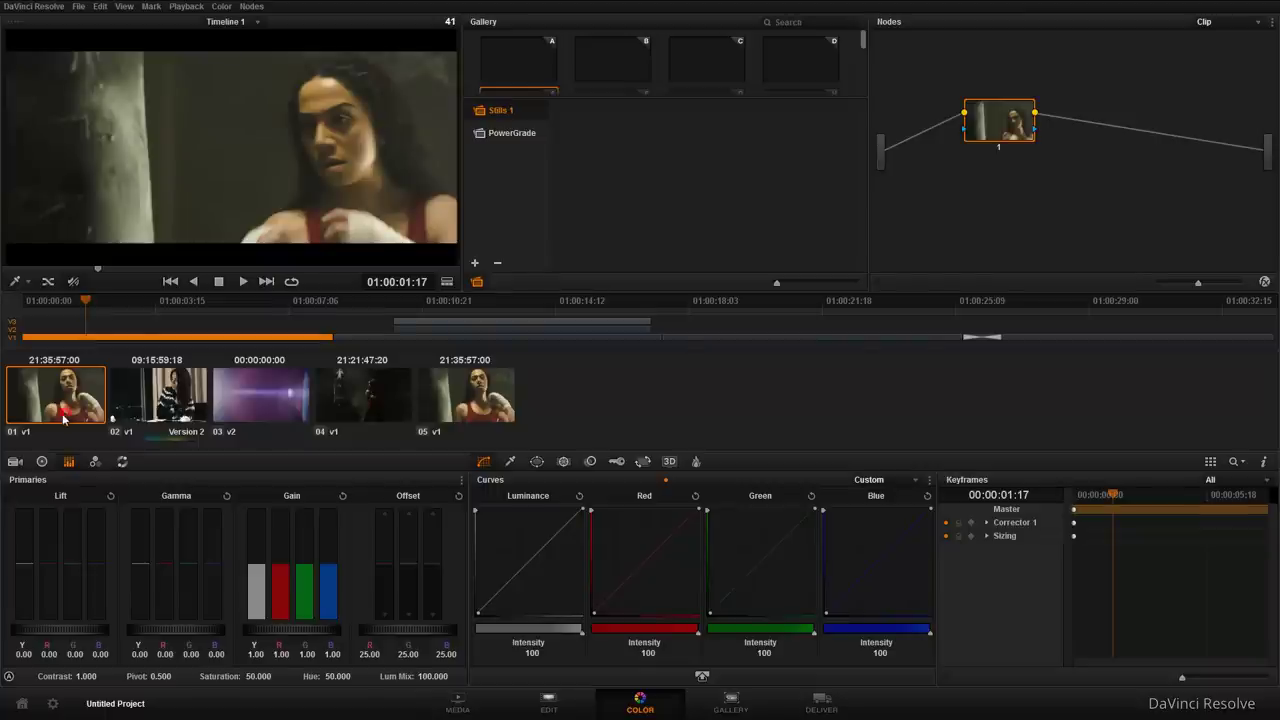
left_click(22, 282)
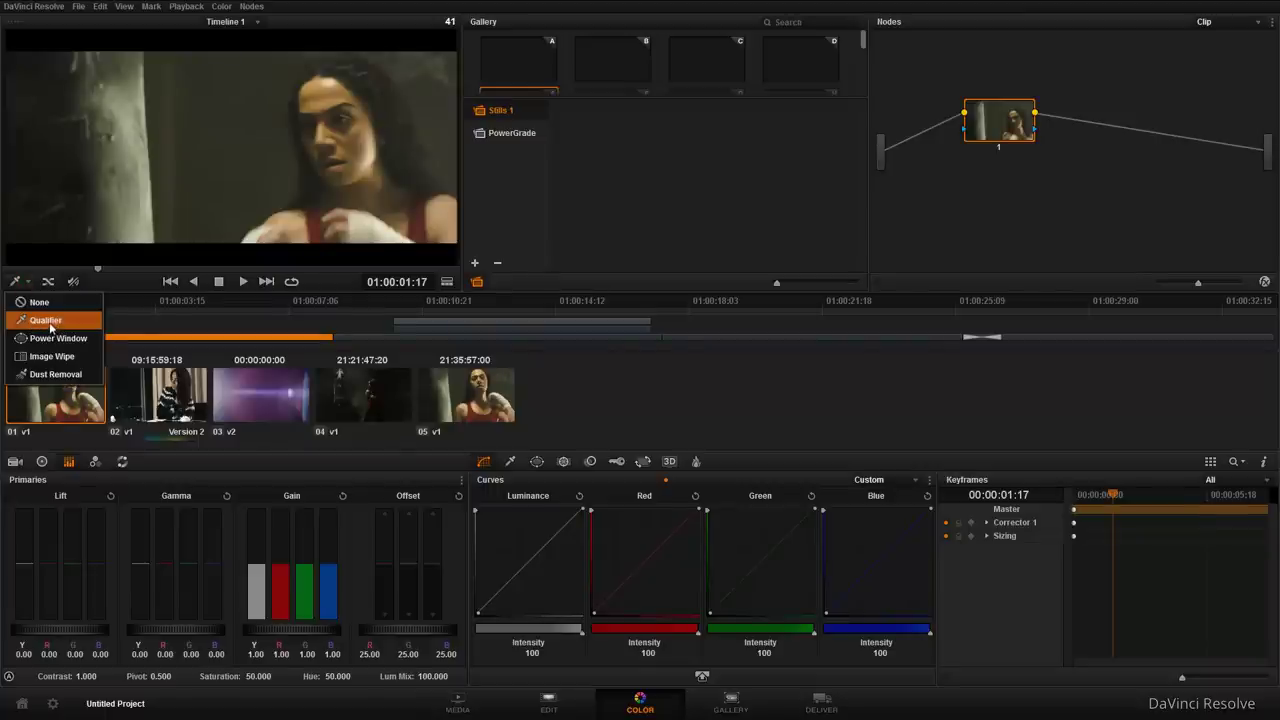
left_click(50, 324)
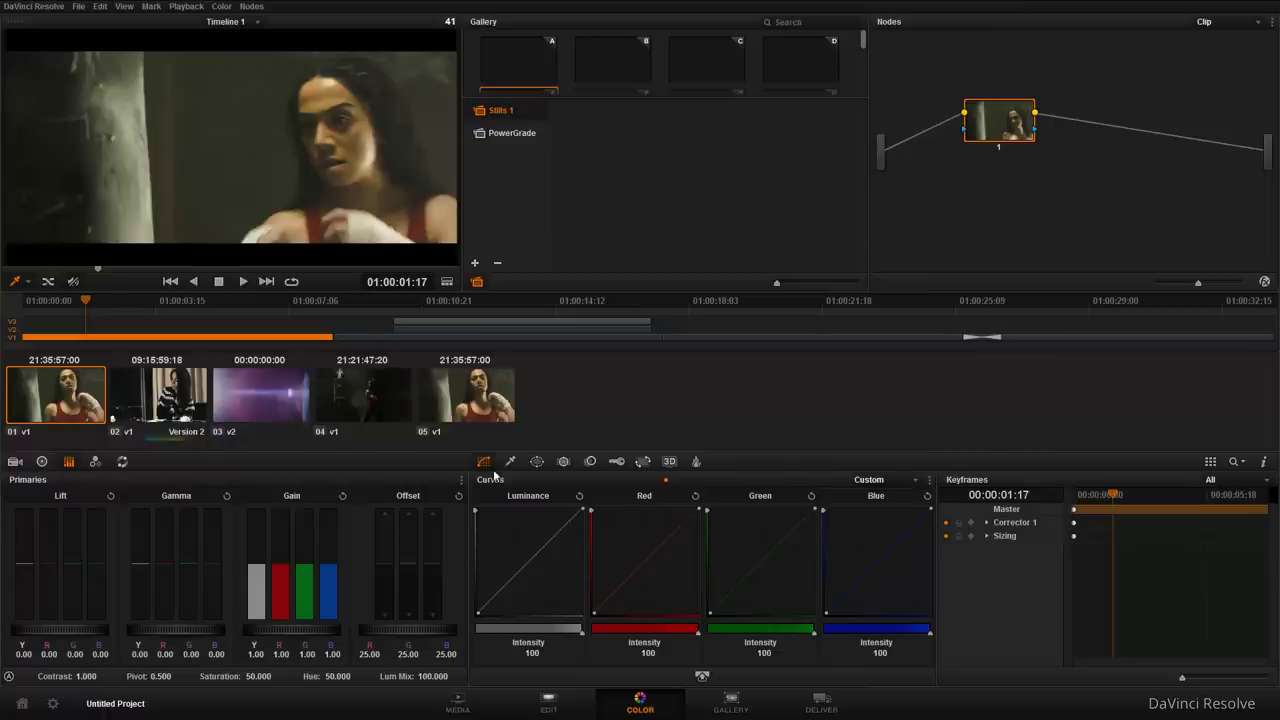
left_click(368, 146)
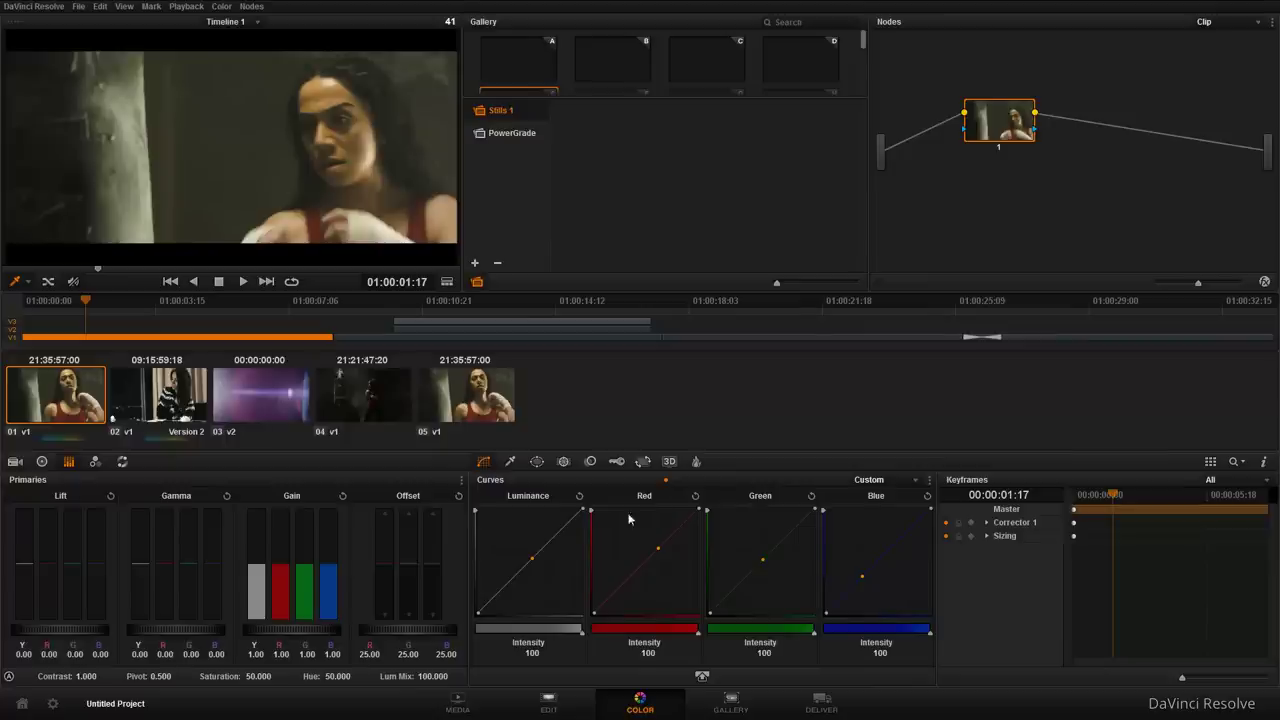
left_click(514, 464)
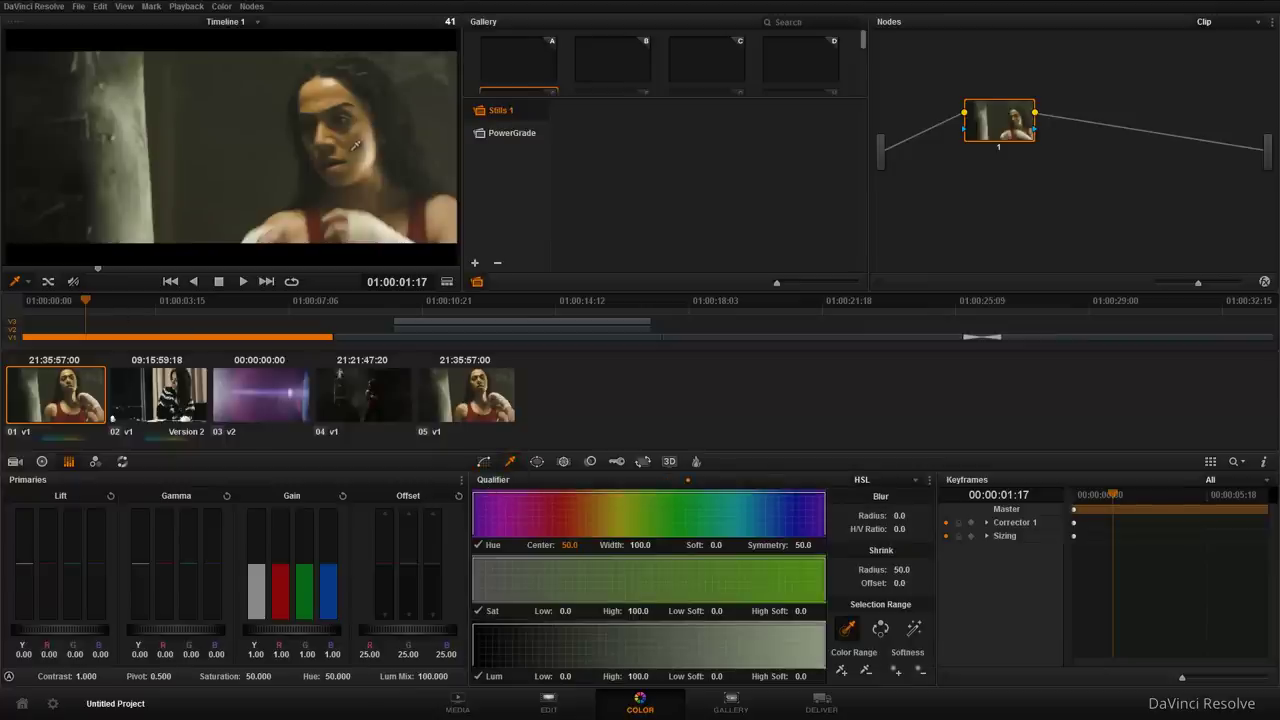
left_click(357, 137)
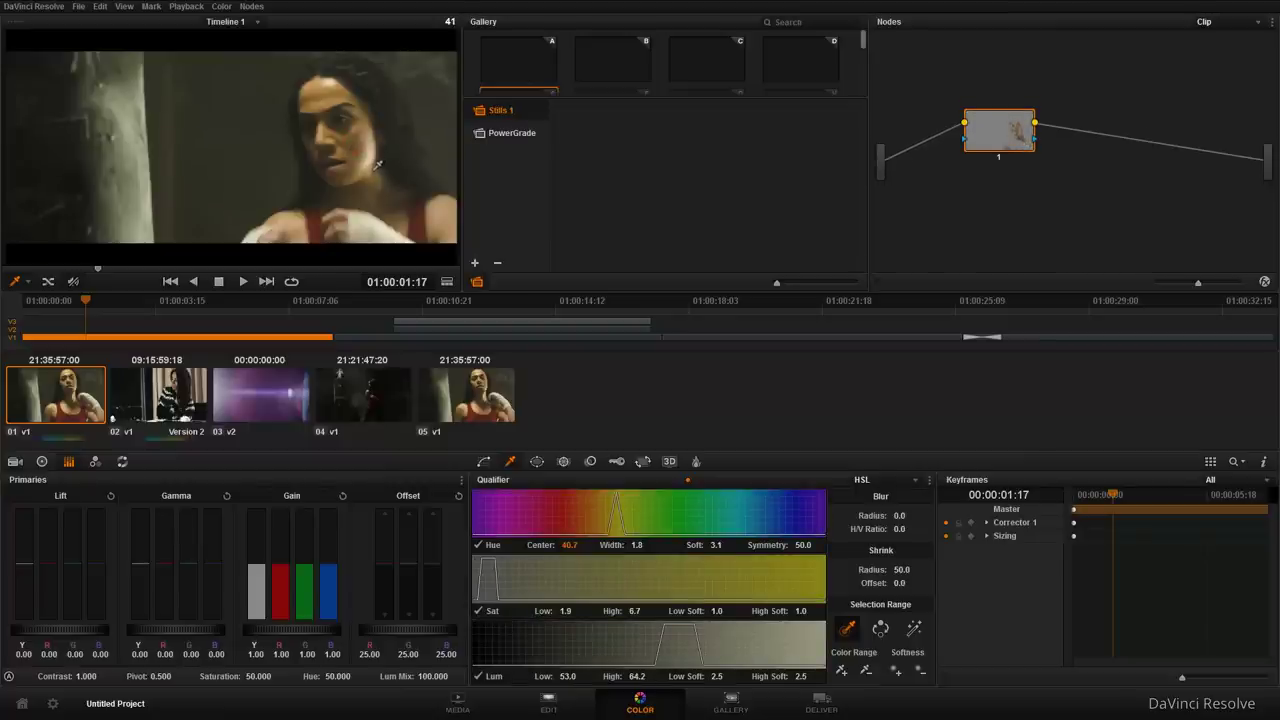
key("shift+h")
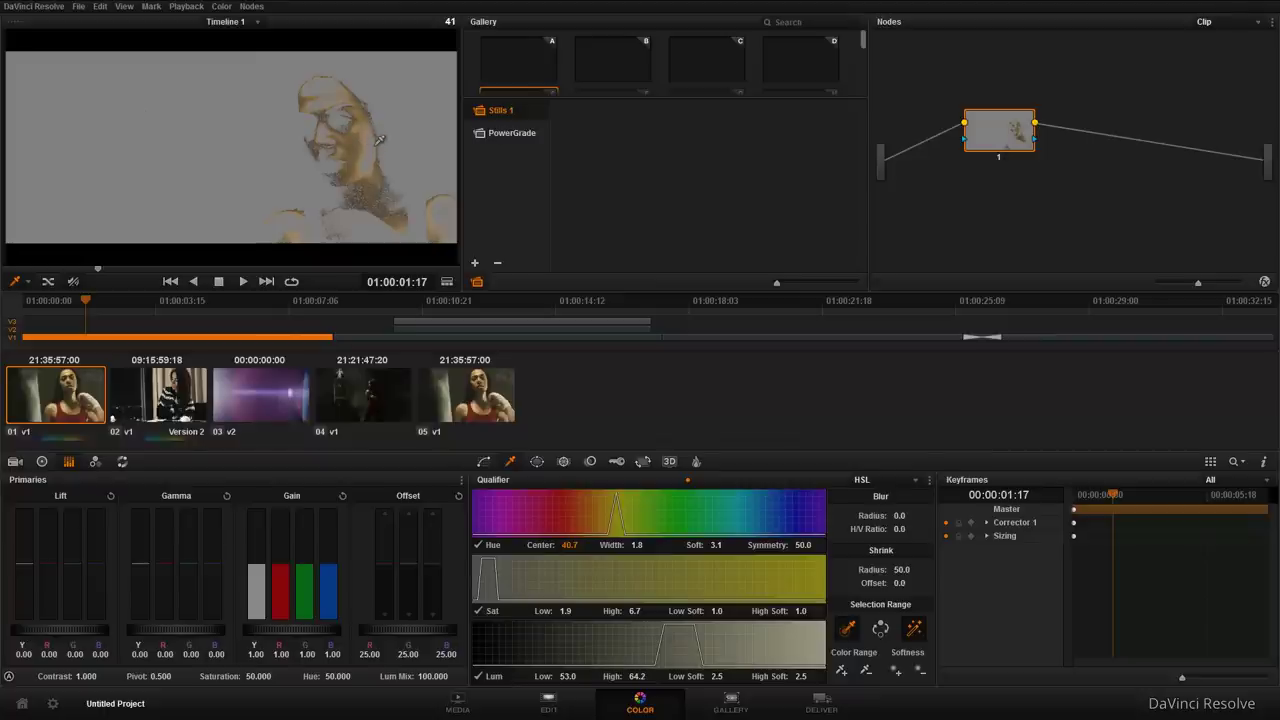
key("shift+h")
key("shift+h")
key("shift+h")
- Enable a circular power window and place it on the boxer's face (Pan 55.44, Tilt 50.38)
left_click(30, 285)
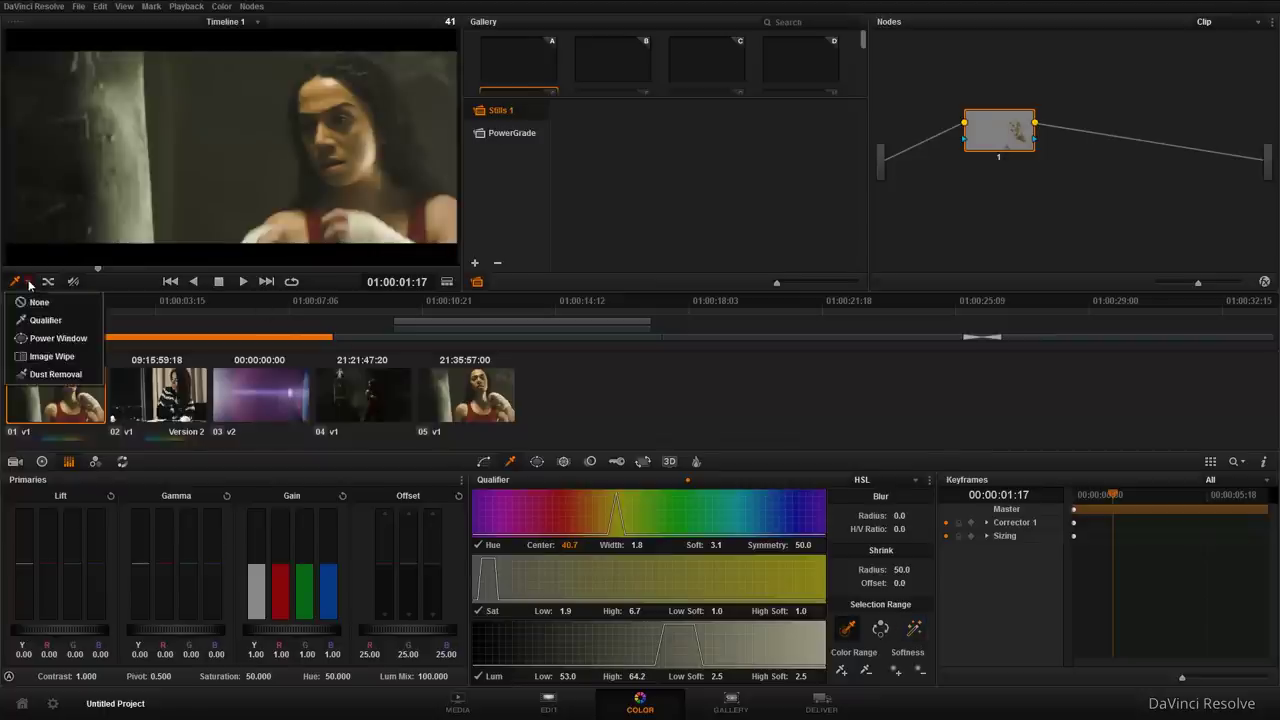
left_click(57, 331)
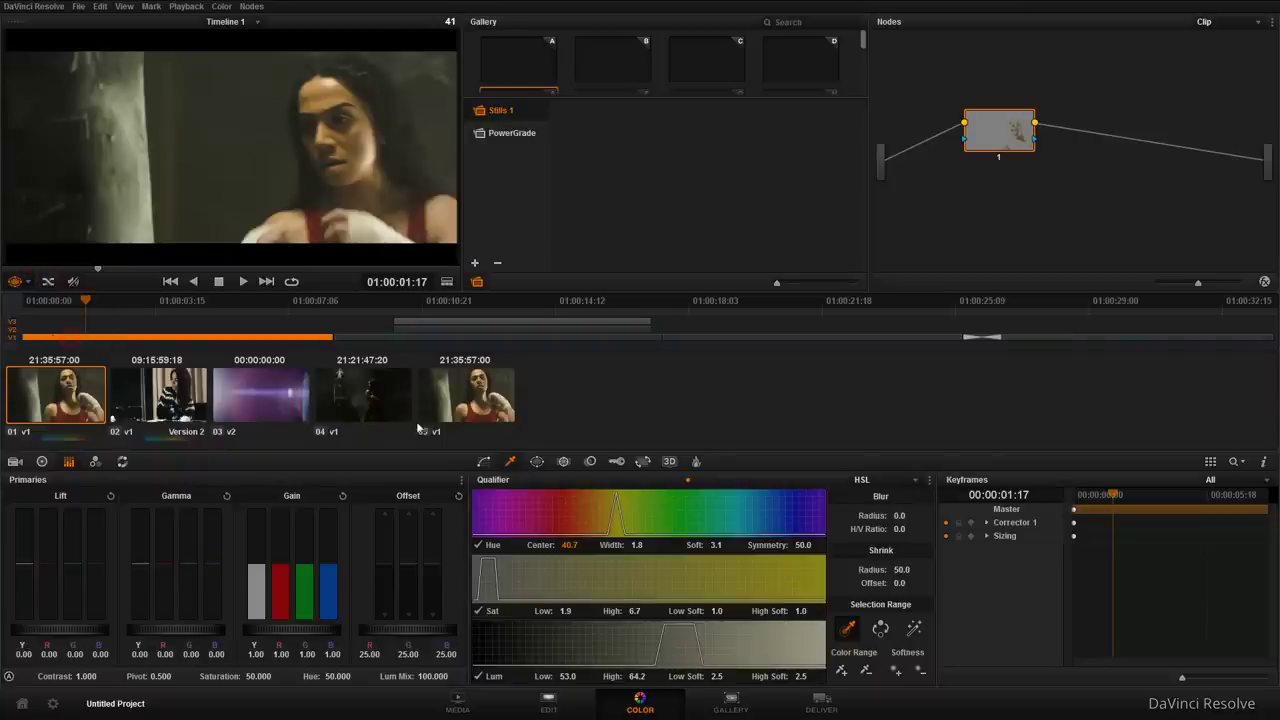
left_click(537, 461)
left_click(484, 542)
left_click_drag(268, 152, 364, 150)
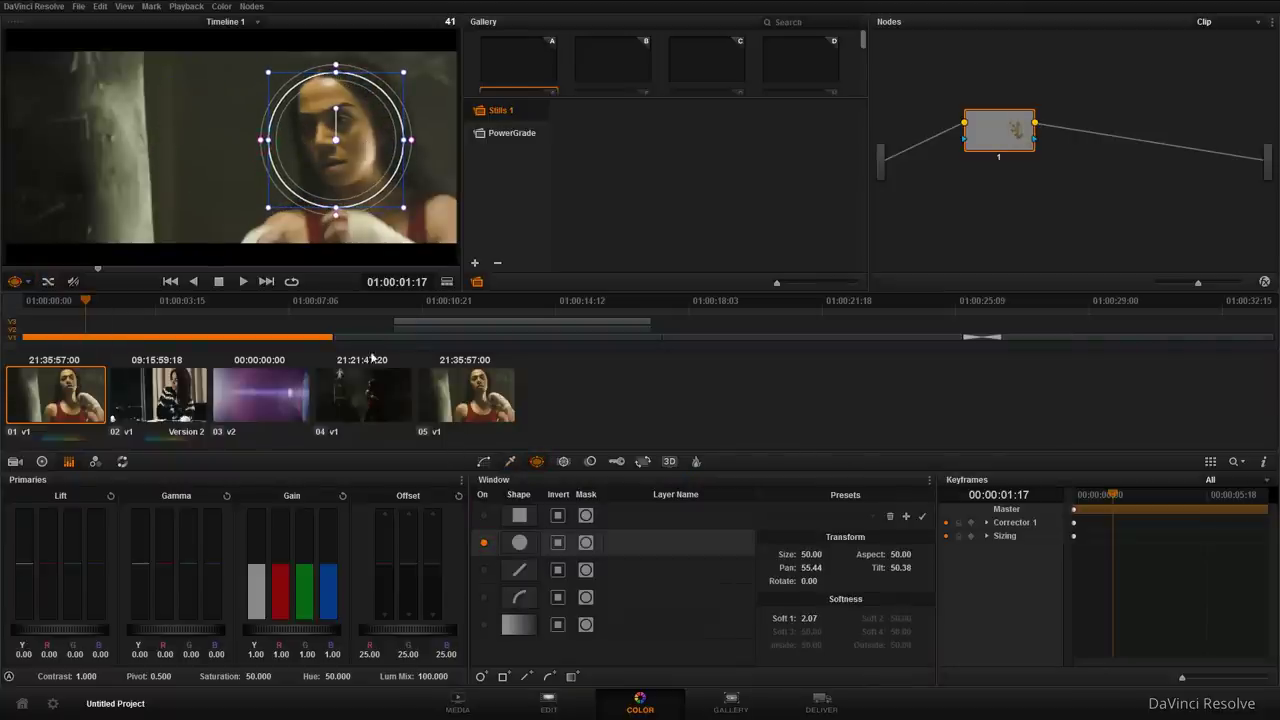
- Scrub ahead to check the window on later frames, then hide the power window overlay
mouse_move(72, 320)
left_mouse_down()
mouse_move(160, 328)
mouse_move(86, 320)
left_mouse_up()
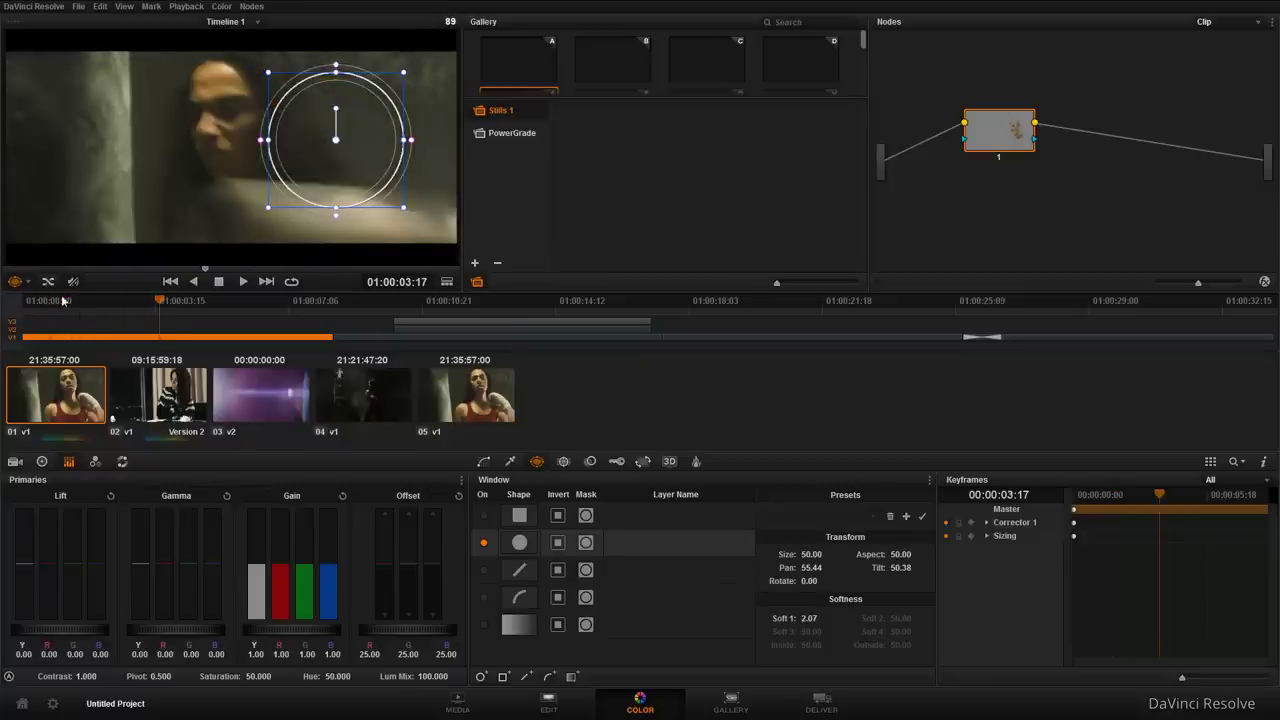
left_click(16, 281)
left_click(30, 298)
left_click(29, 281)
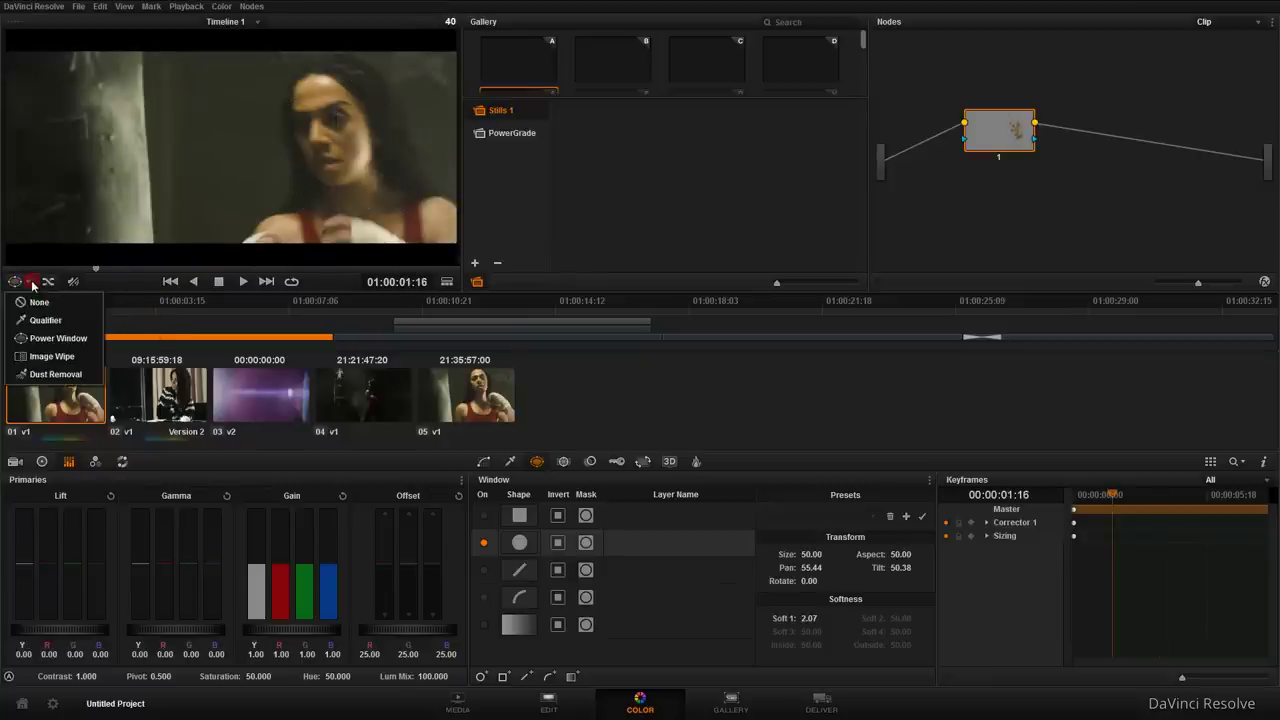
- Try Image Wipe in the viewer, set the viewer tool back to None, and step forward a few frames
left_click(66, 357)
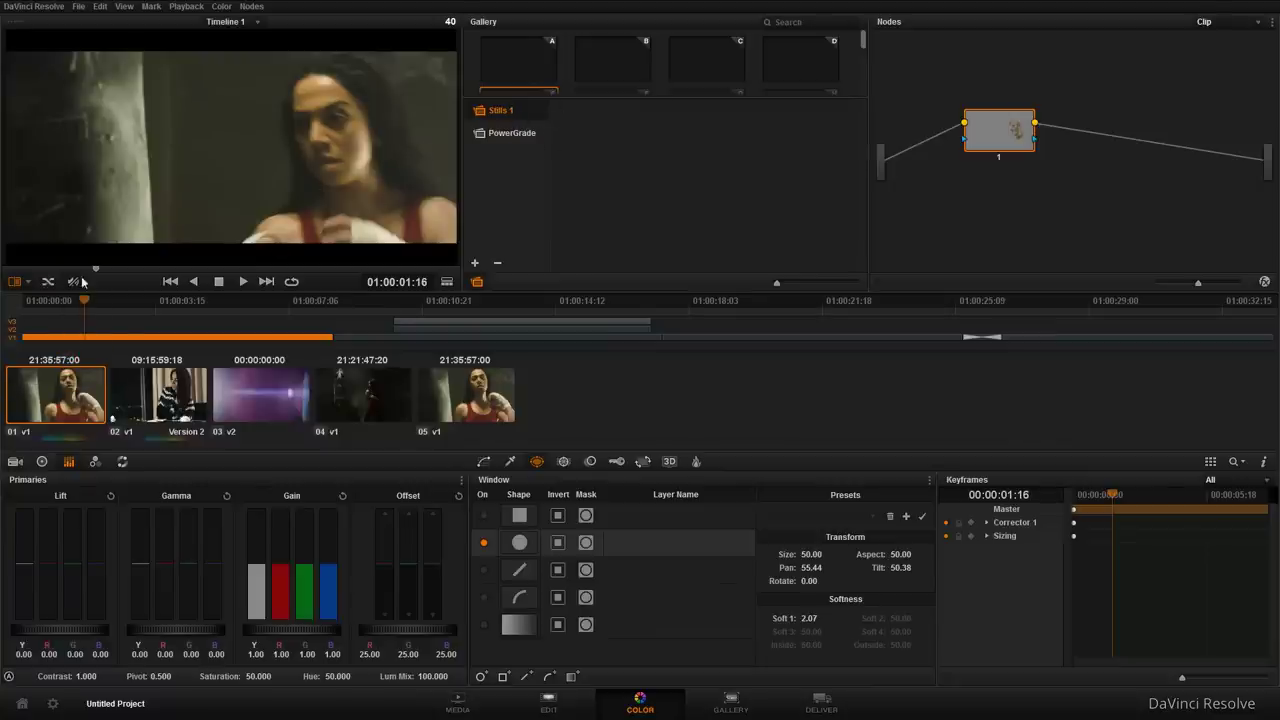
left_click(28, 283)
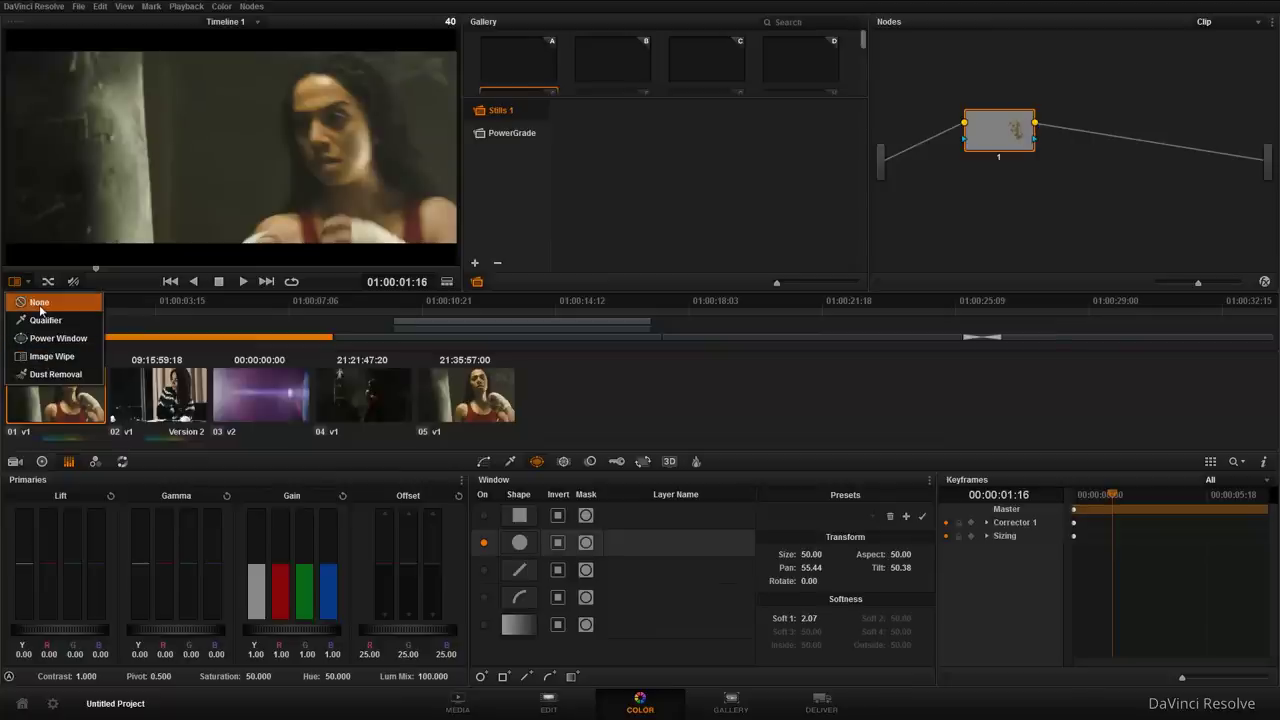
left_click(40, 303)
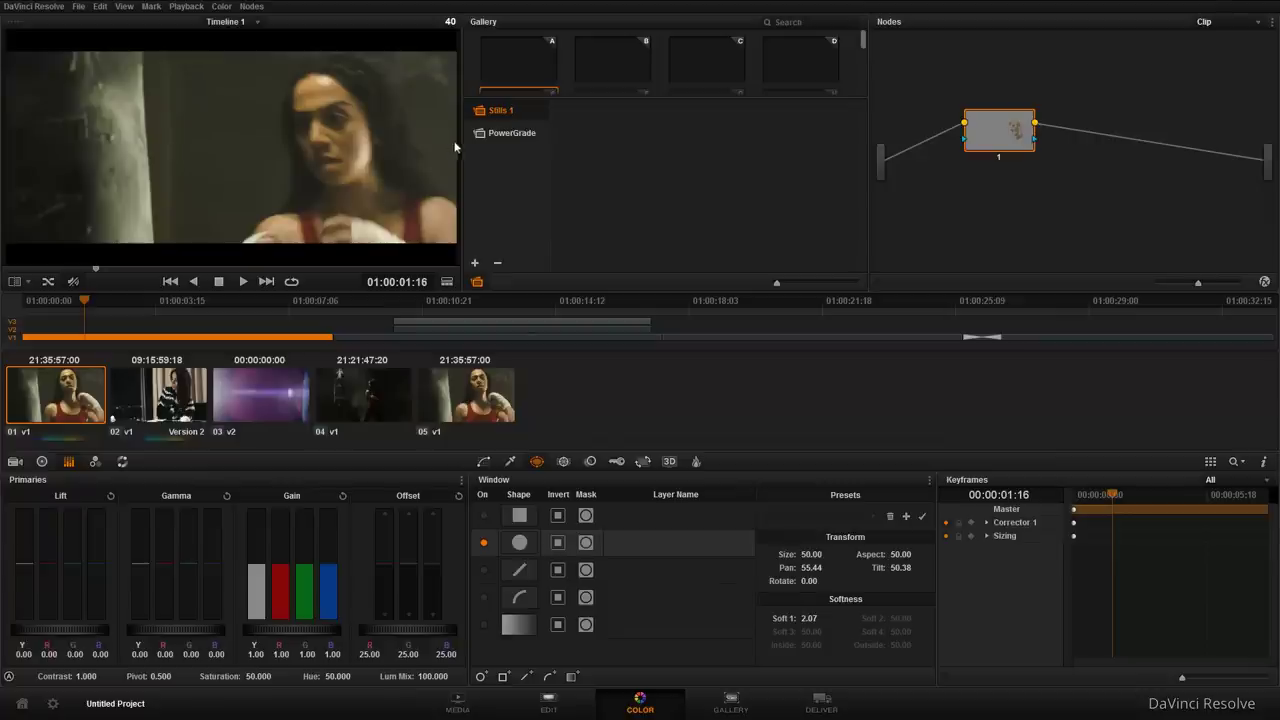
left_click(29, 282)
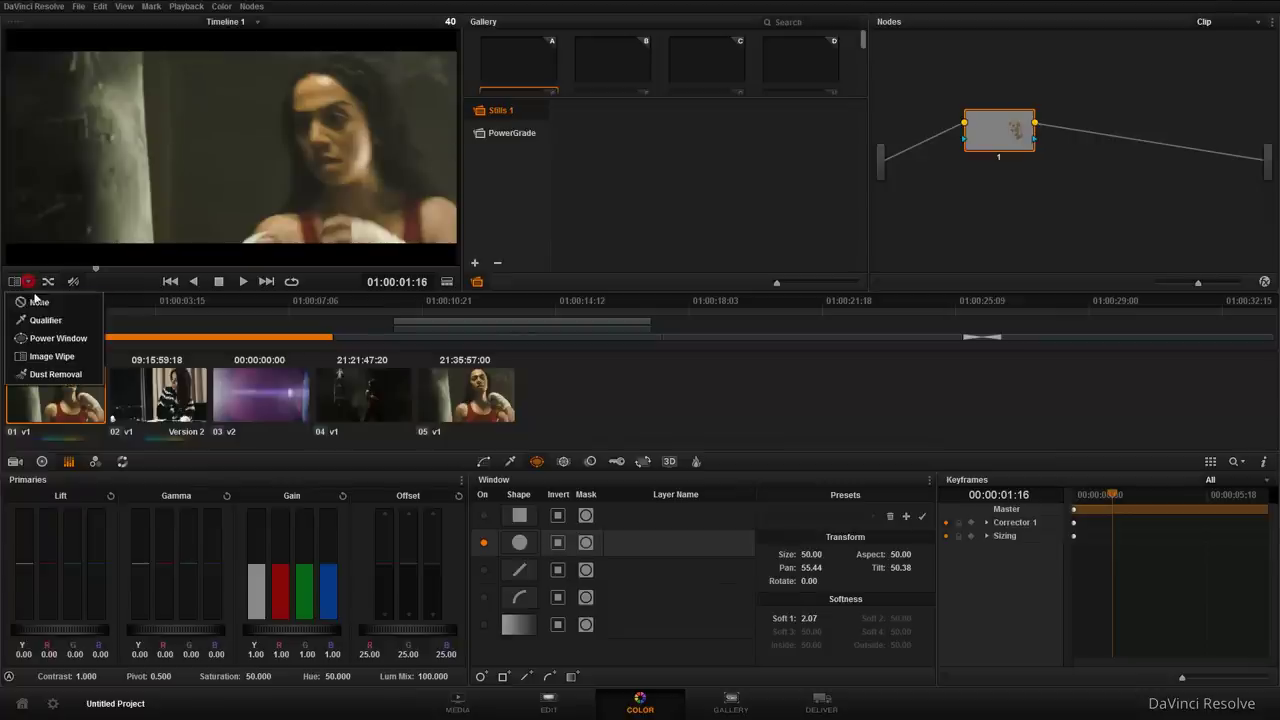
left_click(40, 303)
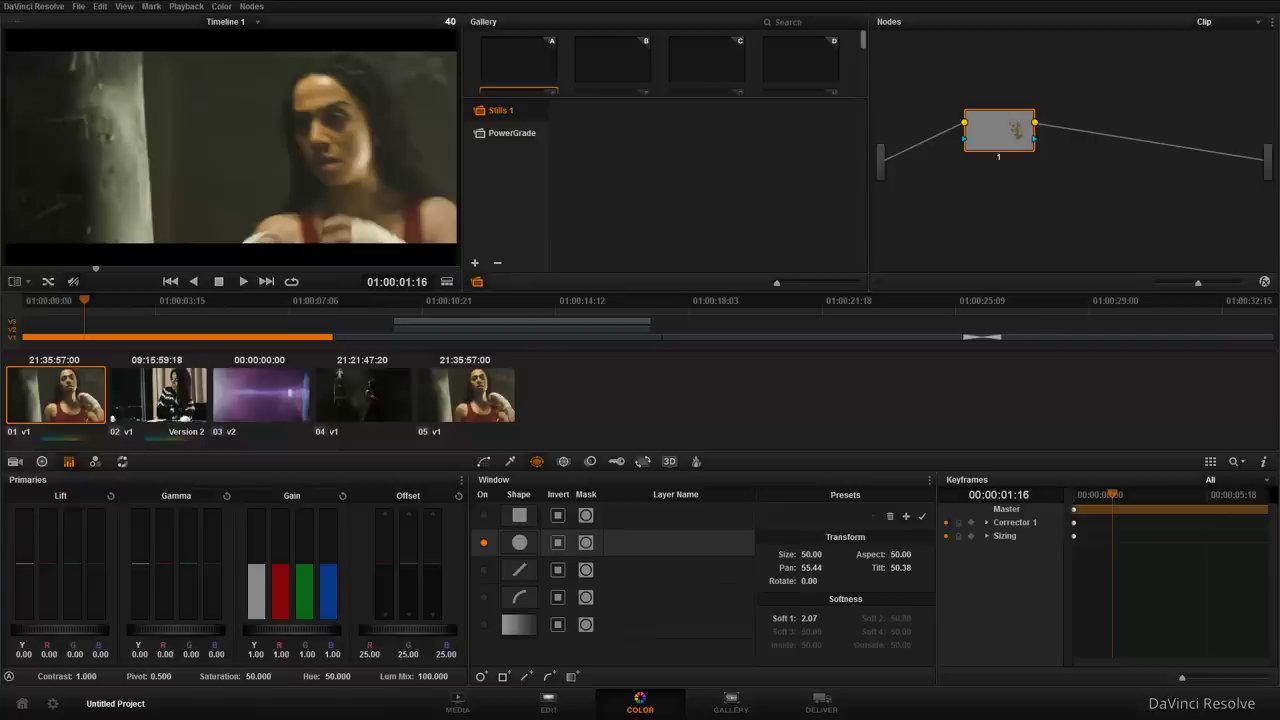
left_click_drag(100, 270, 151, 270)
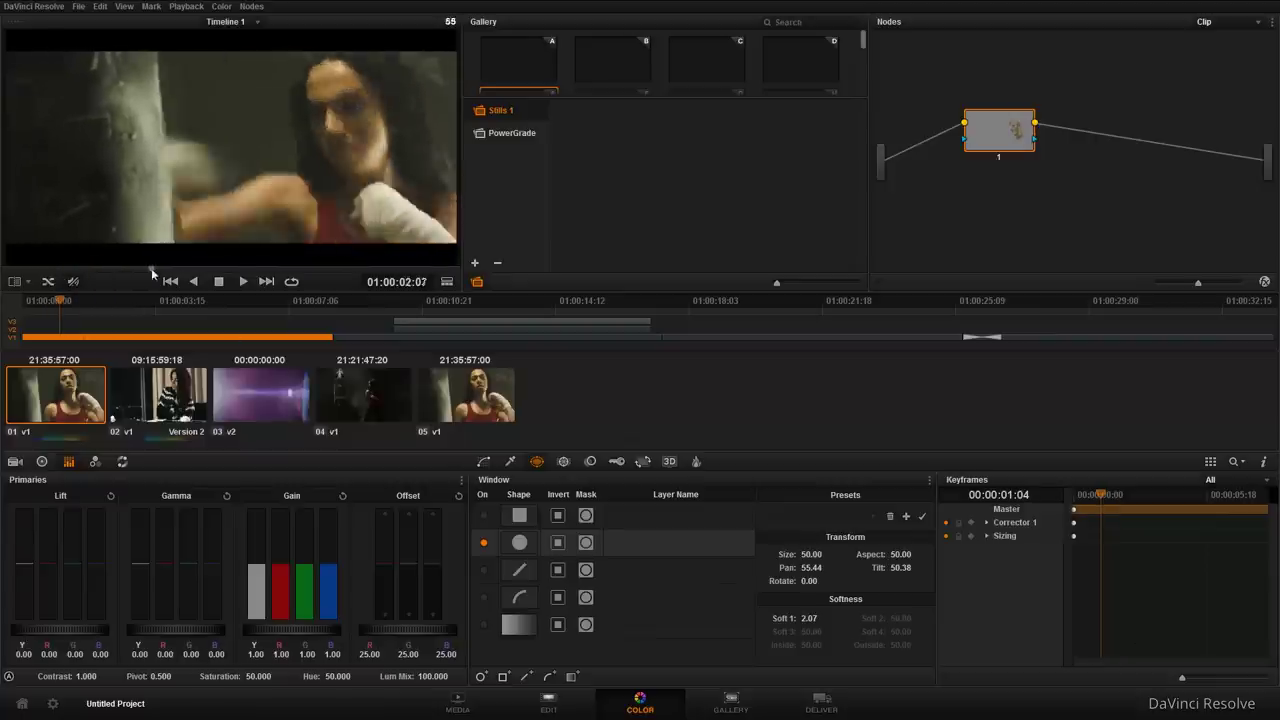
- Play the timeline with Loop on, then again with Loop off, and return the playhead to clip 01
left_click(293, 282)
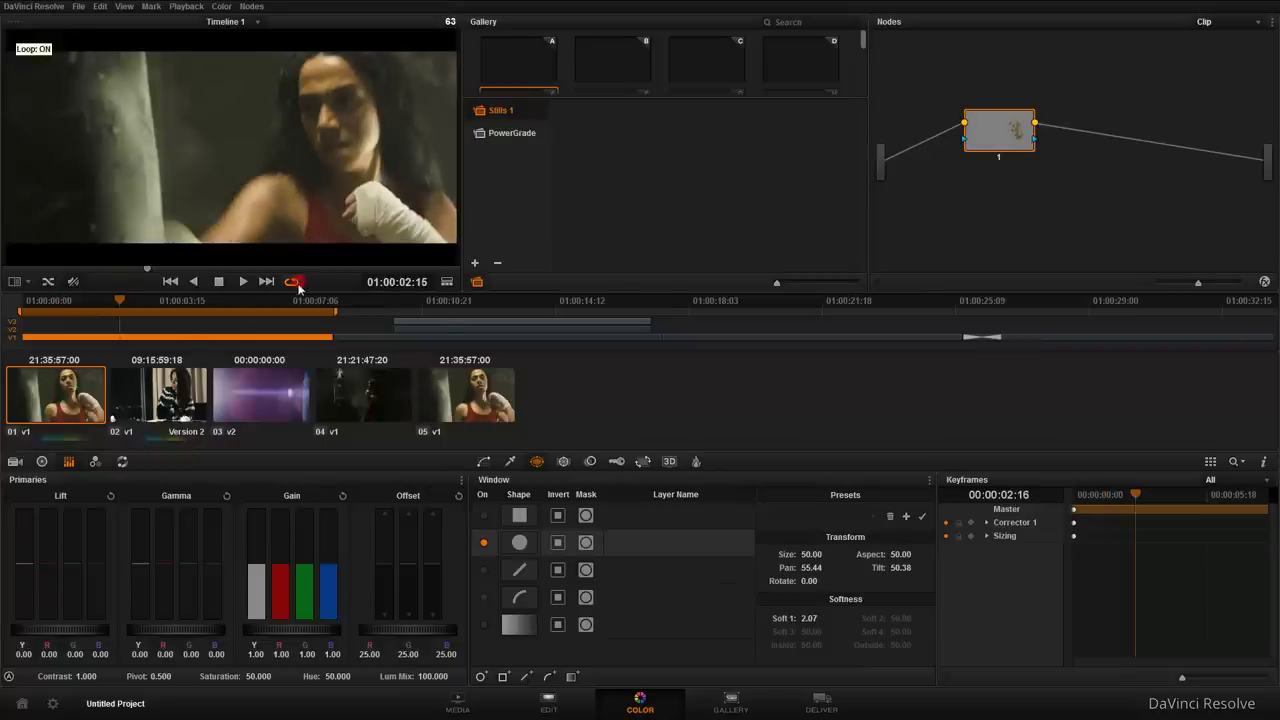
left_click(245, 283)
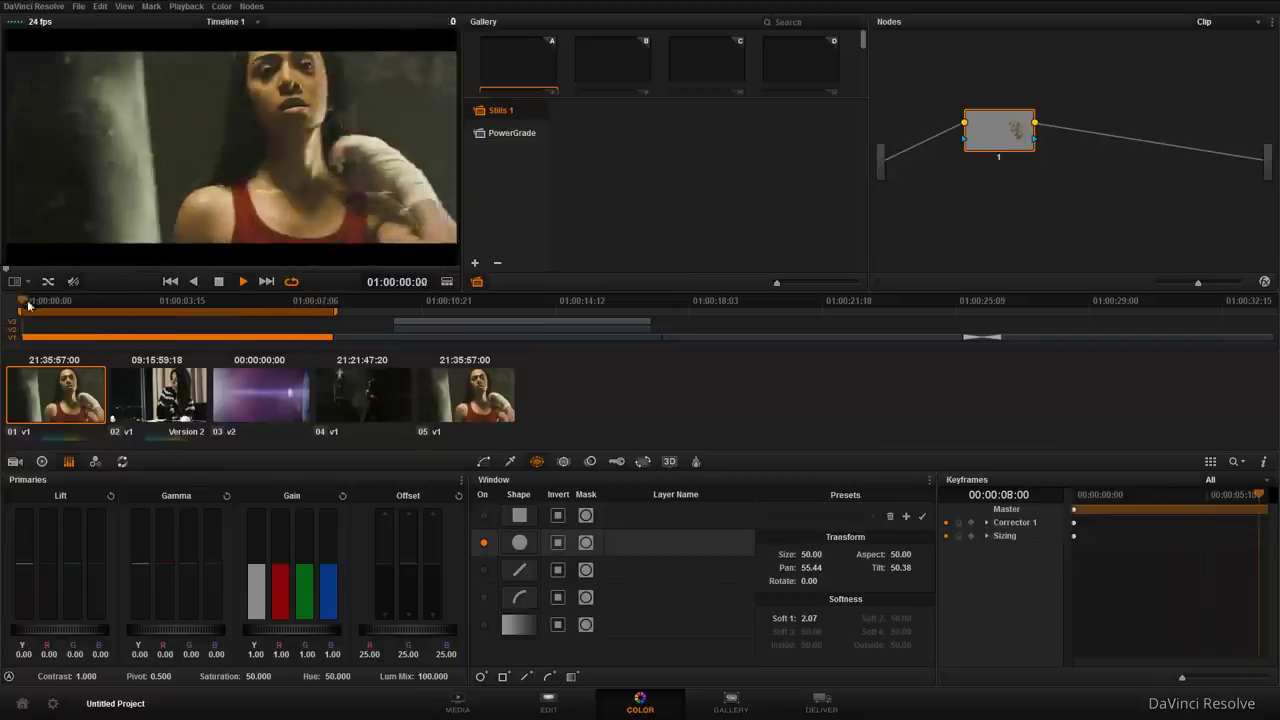
left_click(219, 281)
left_click(291, 282)
left_click(242, 281)
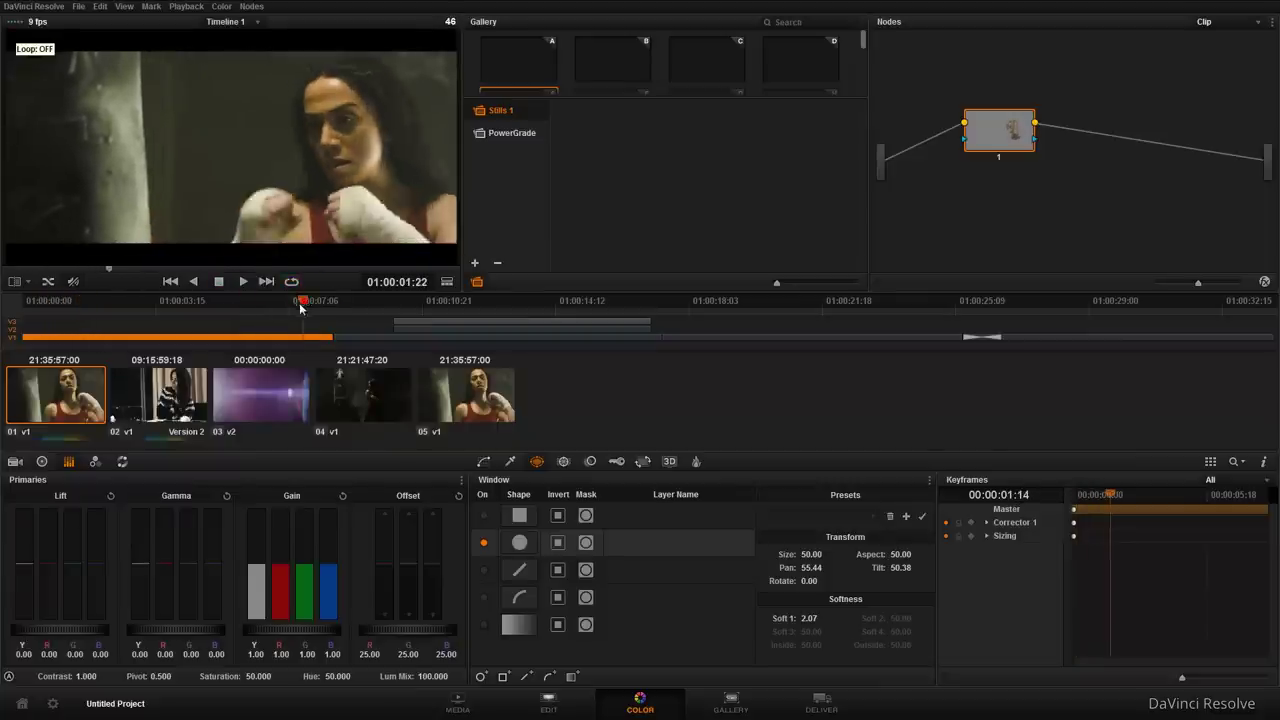
left_click(306, 300)
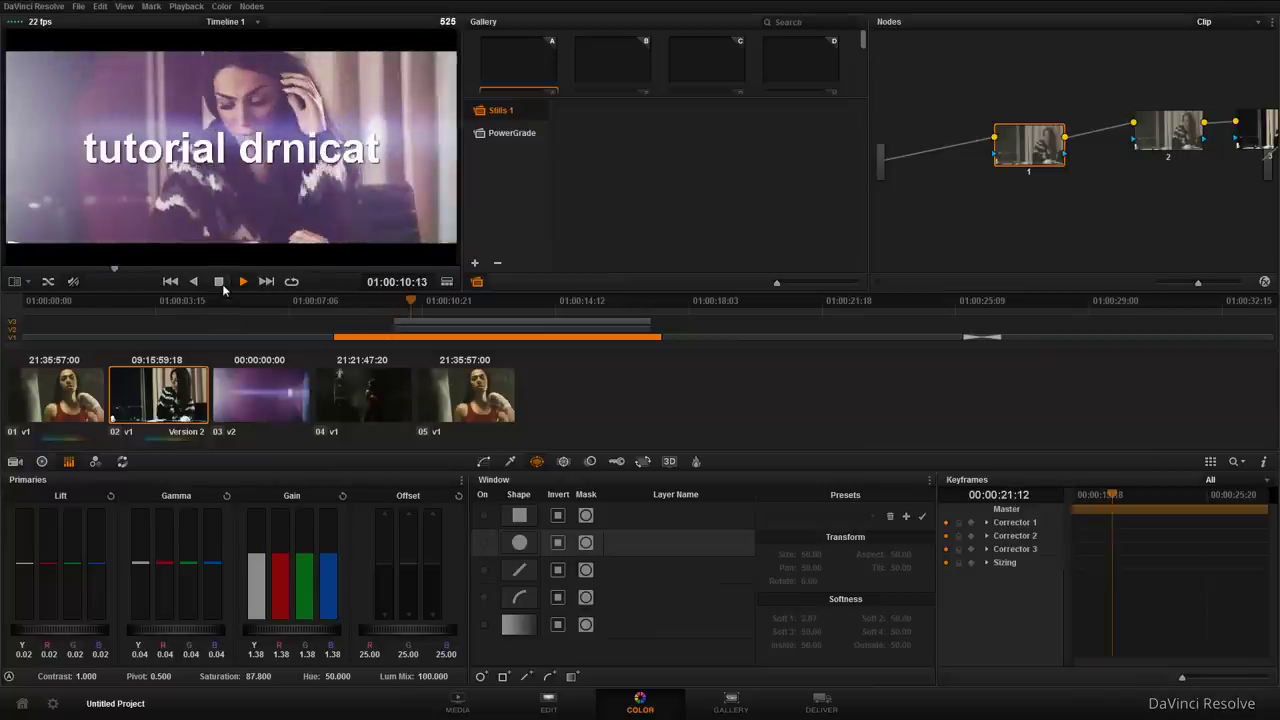
left_click(256, 310)
left_click_drag(256, 310, 218, 302)
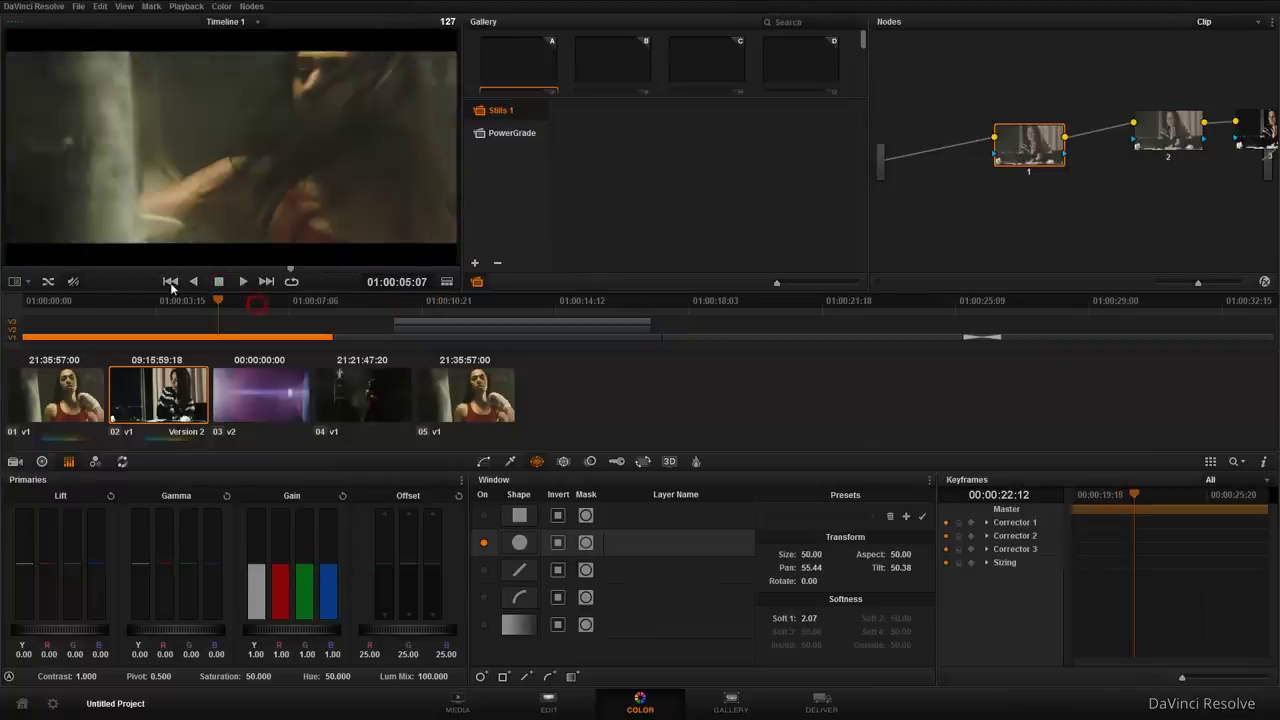
- Step clip by clip forward to clip 05, then back one to the dark punching-bag clip 04
left_click(265, 282)
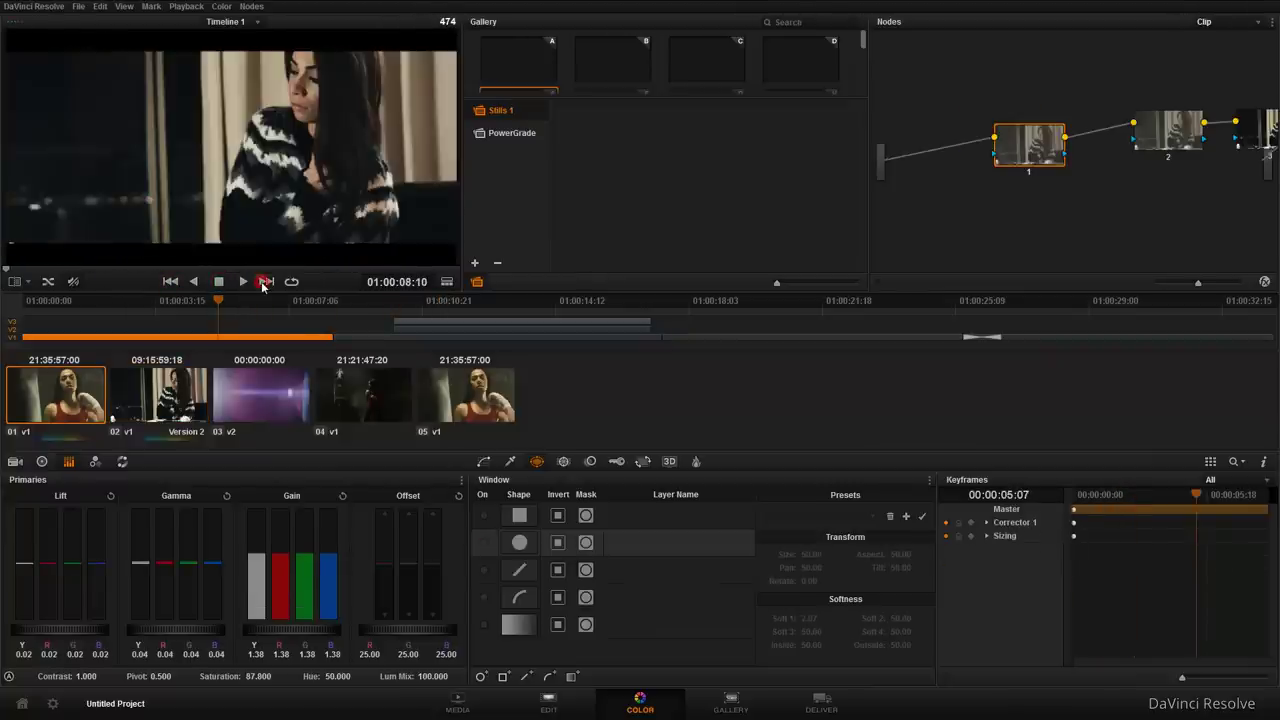
left_click(265, 282)
left_click(265, 282)
left_click(265, 282)
left_click(176, 284)
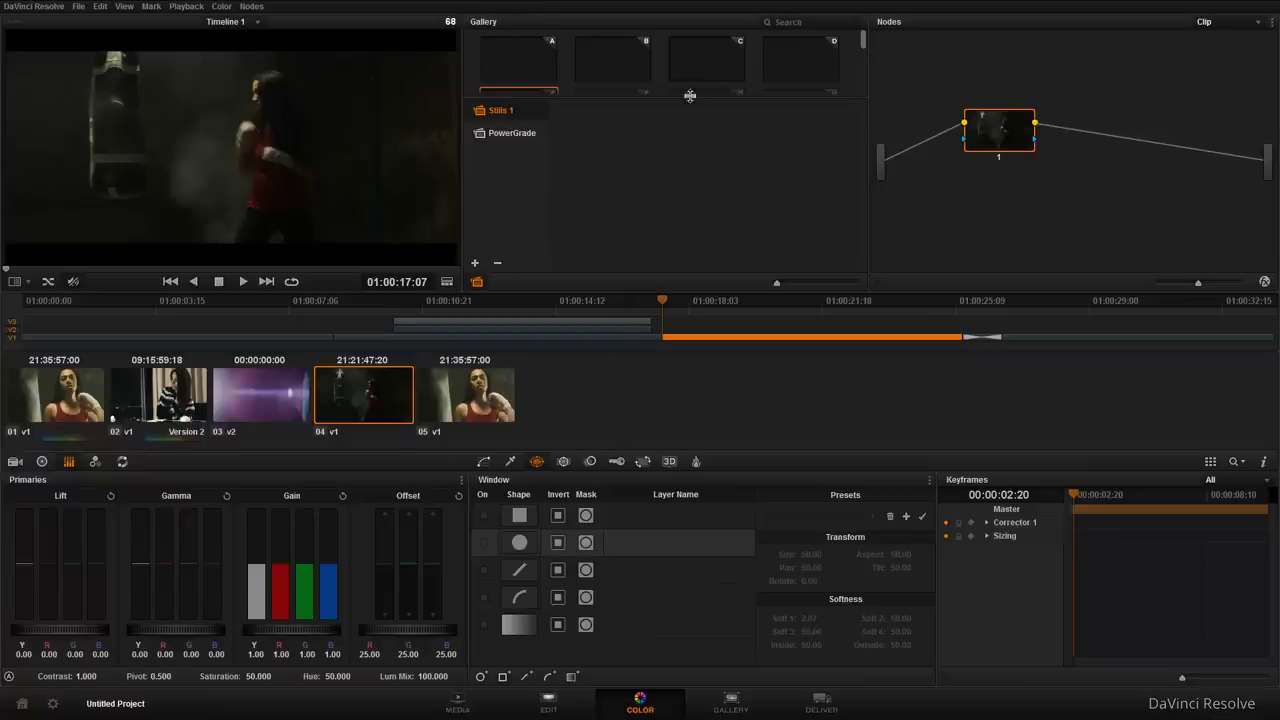
- Select clip 01, delete its node 1 and add three serial corrector nodes with Alt+S
mouse_move(693, 97)
left_mouse_down()
mouse_move(693, 187)
mouse_move(693, 148)
left_mouse_up()
left_click(55, 395)
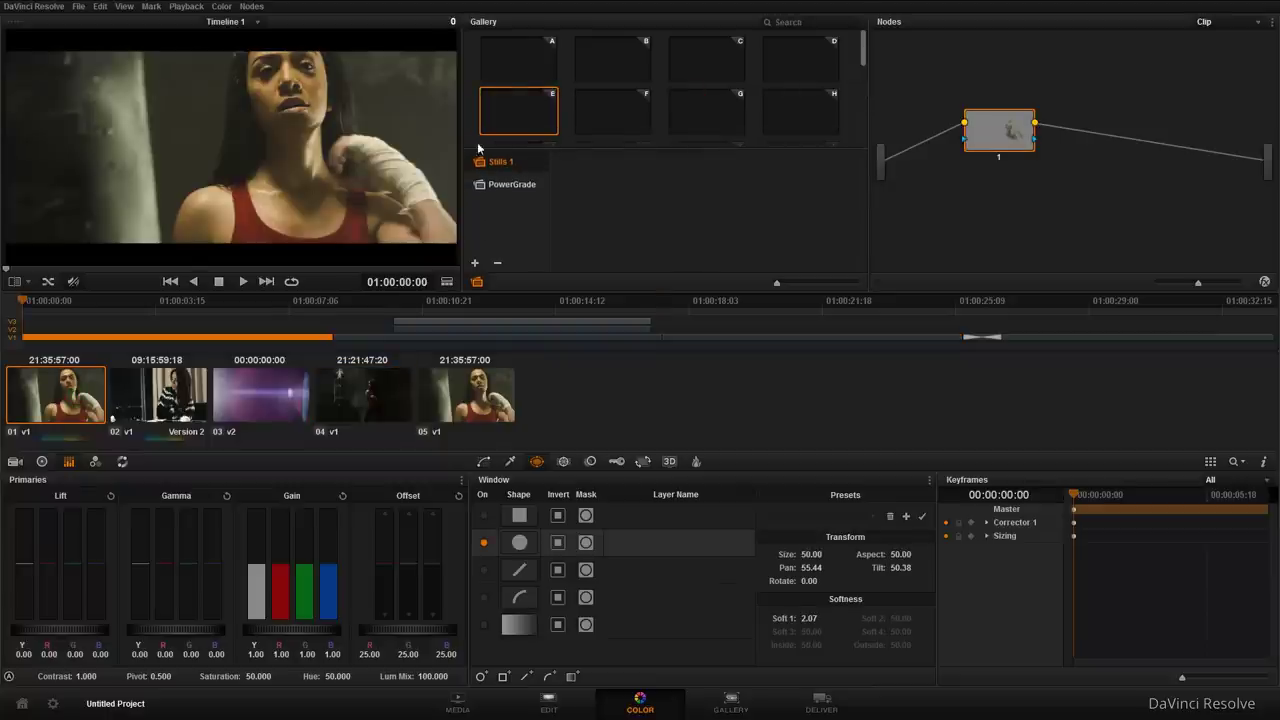
left_click(992, 141)
key("Delete")
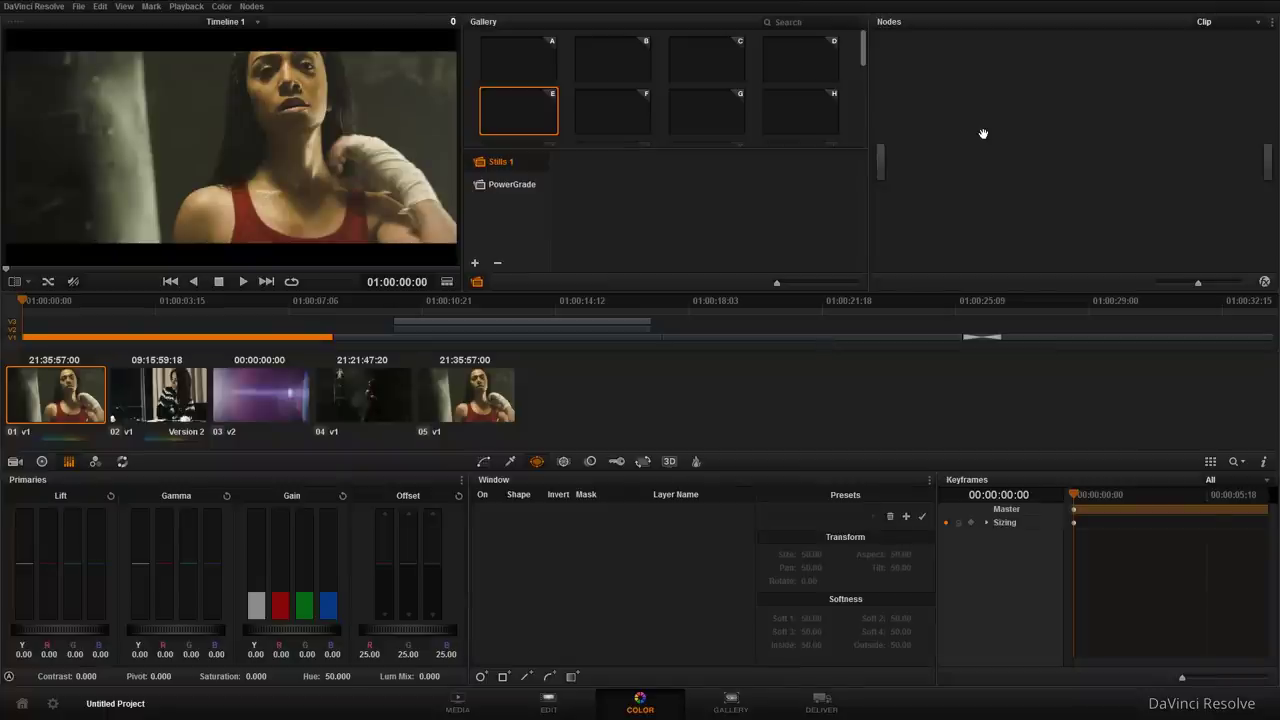
key("alt+s")
key("alt+s")
key("alt+s")
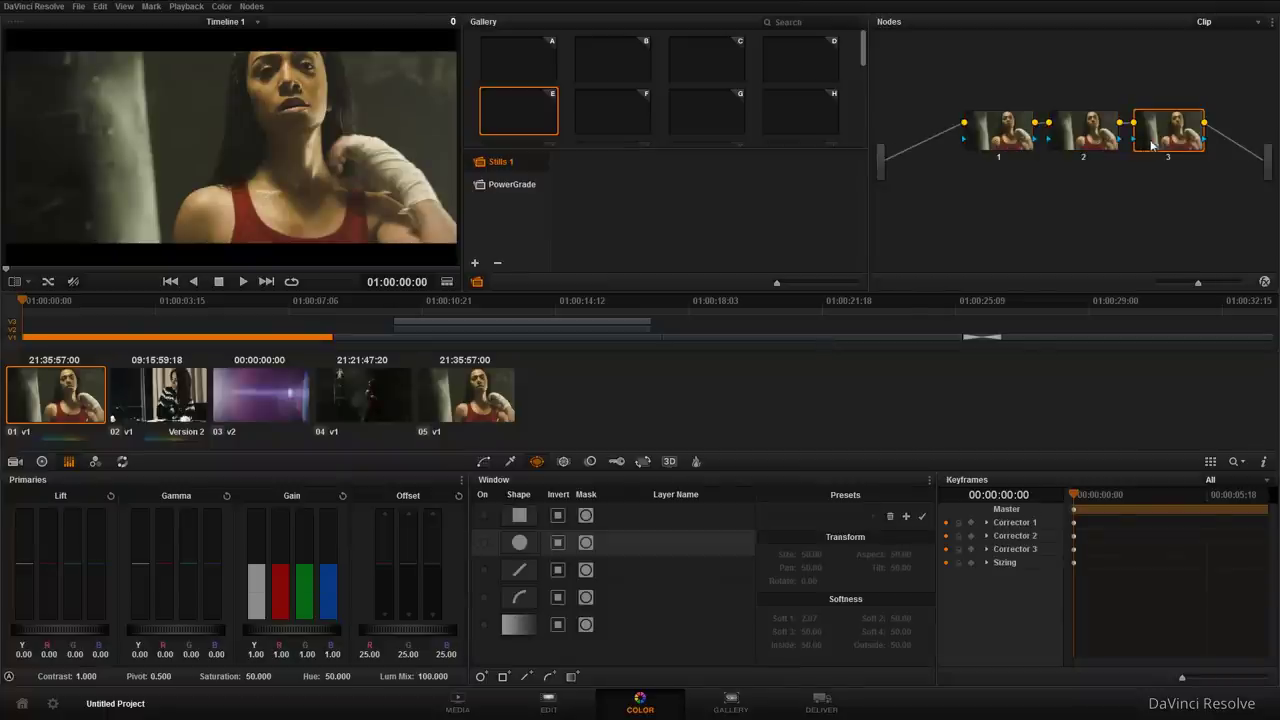
- On node 1, cool the shadows, shift midtones toward blue (-0.14/0.02/0.19) and lower saturation to about 47.8
left_click(1006, 141)
left_click(40, 462)
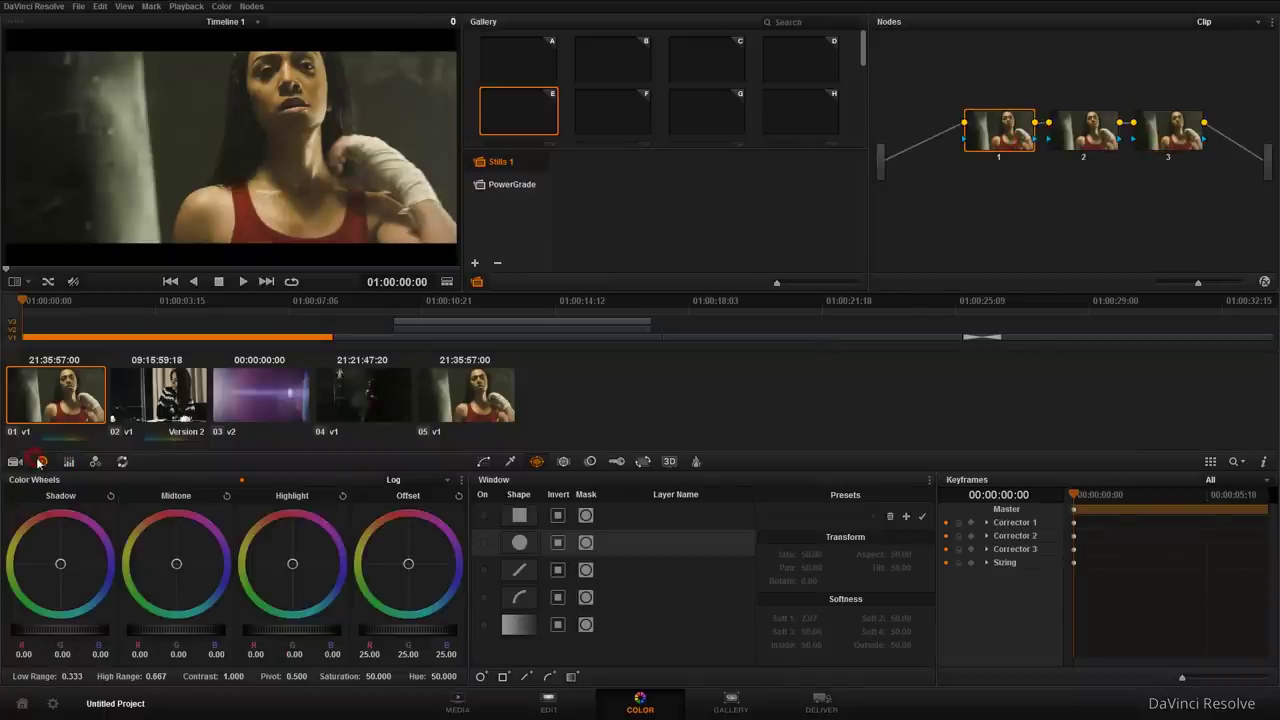
left_click_drag(60, 566, 78, 610)
left_click_drag(172, 578, 213, 609)
left_click_drag(378, 677, 370, 677)
left_click_drag(62, 568, 72, 560)
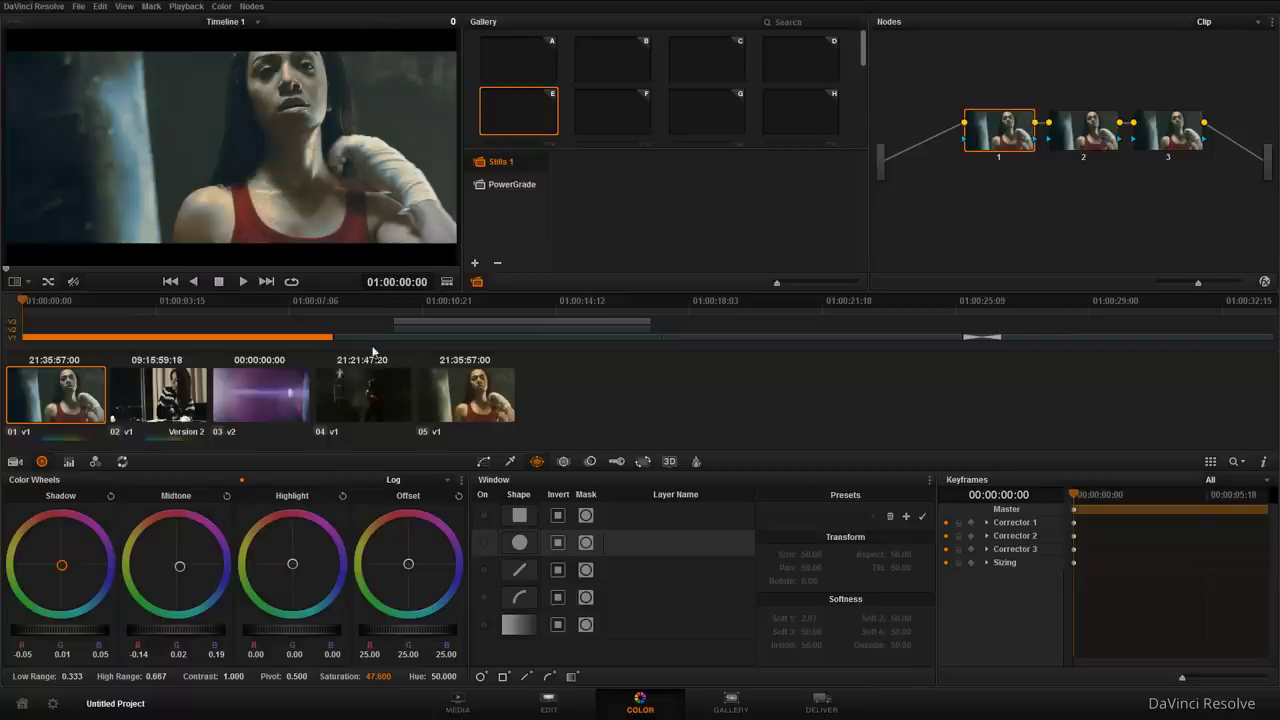
- Switch the Color Wheels to Primaries and grab still 1.1.1 of the boxing frame into the gallery
left_click(393, 479)
left_click(420, 489)
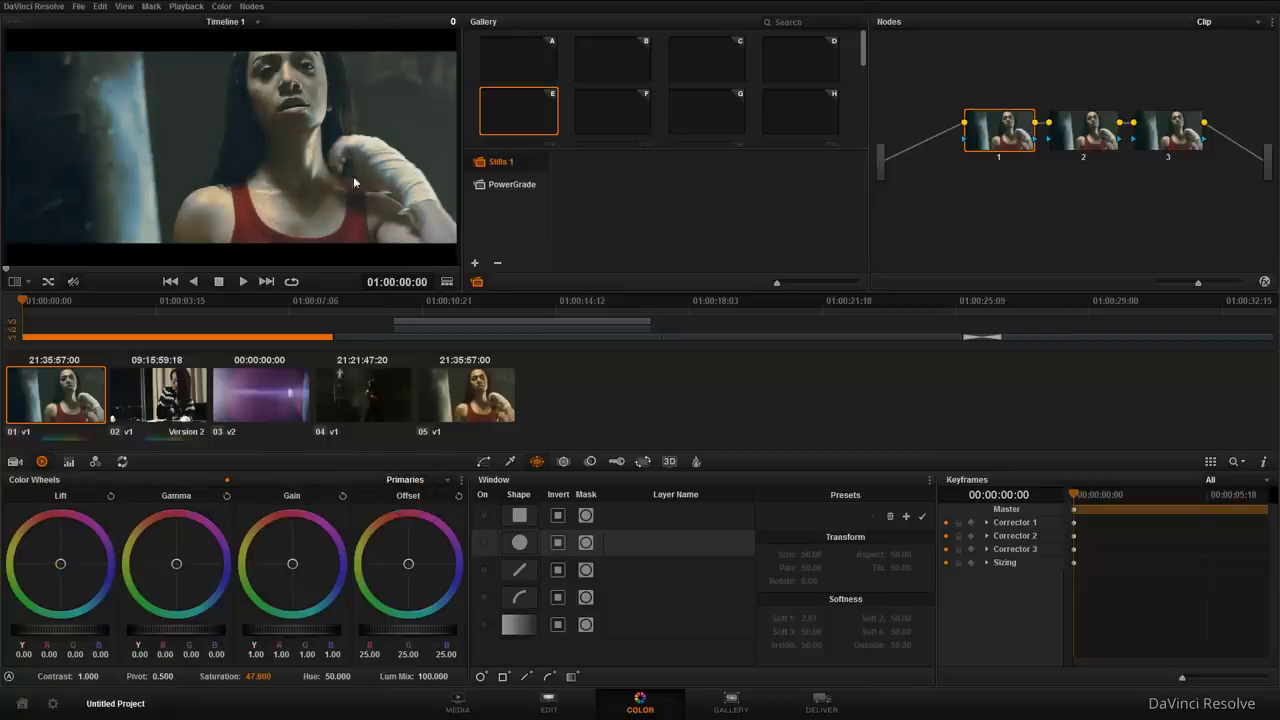
right_click(317, 164)
mouse_move(345, 187)
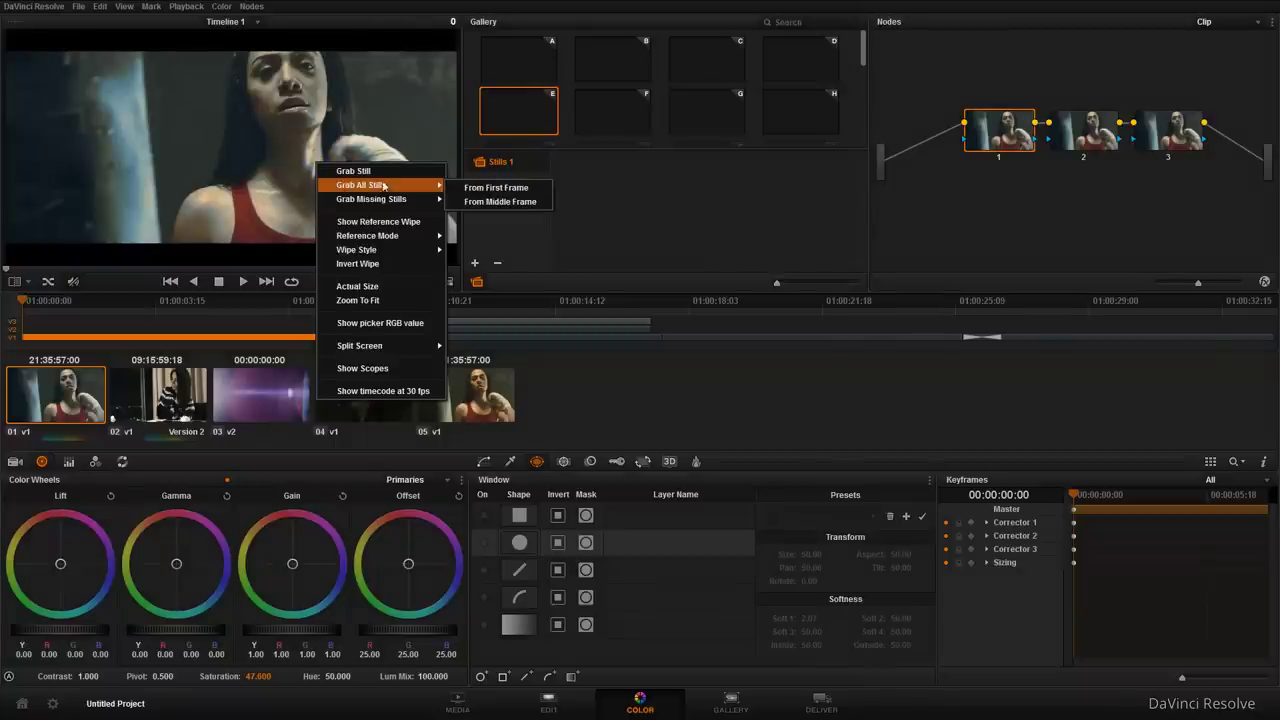
left_click(385, 171)
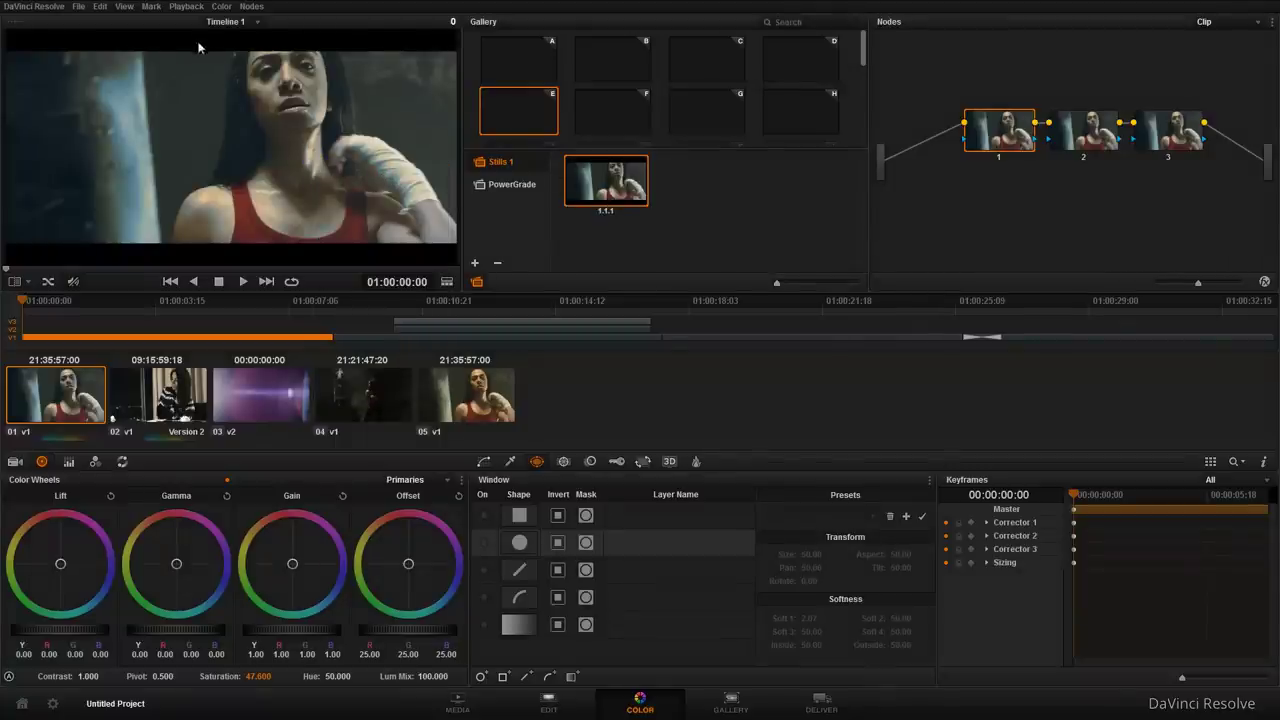
- Save the current three-node grade to memory A
left_click(221, 6)
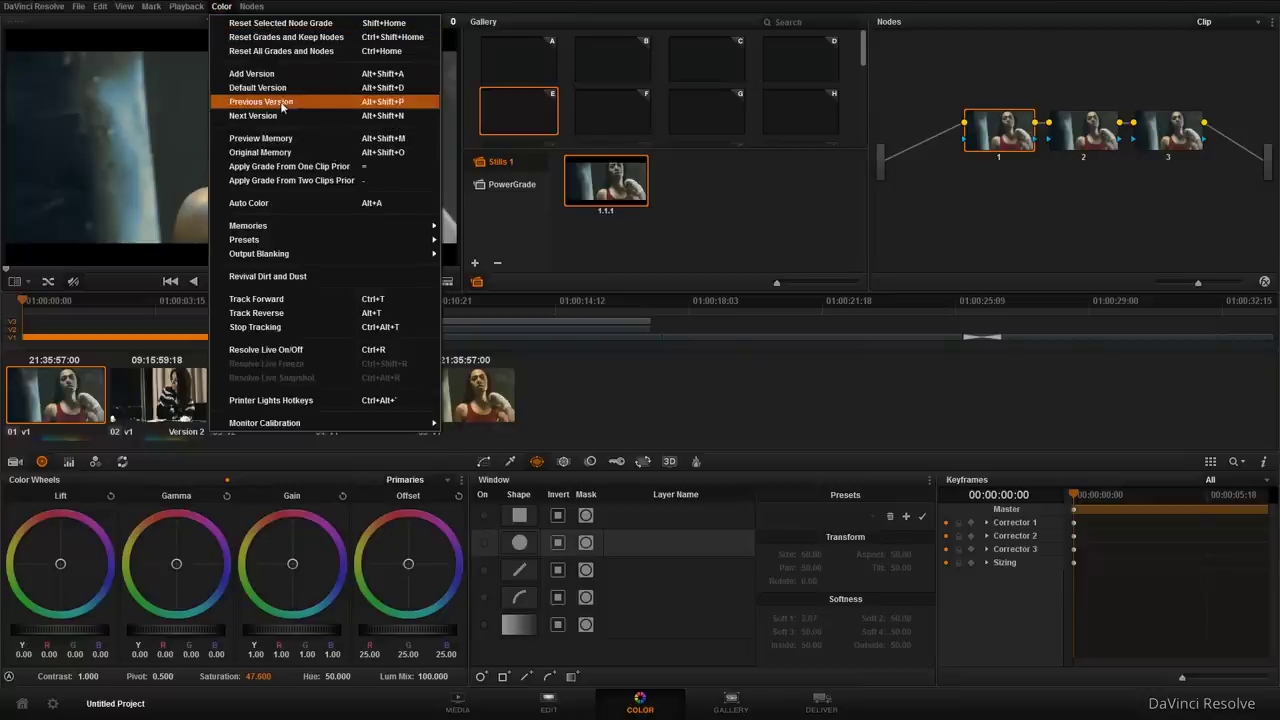
mouse_move(192, 12)
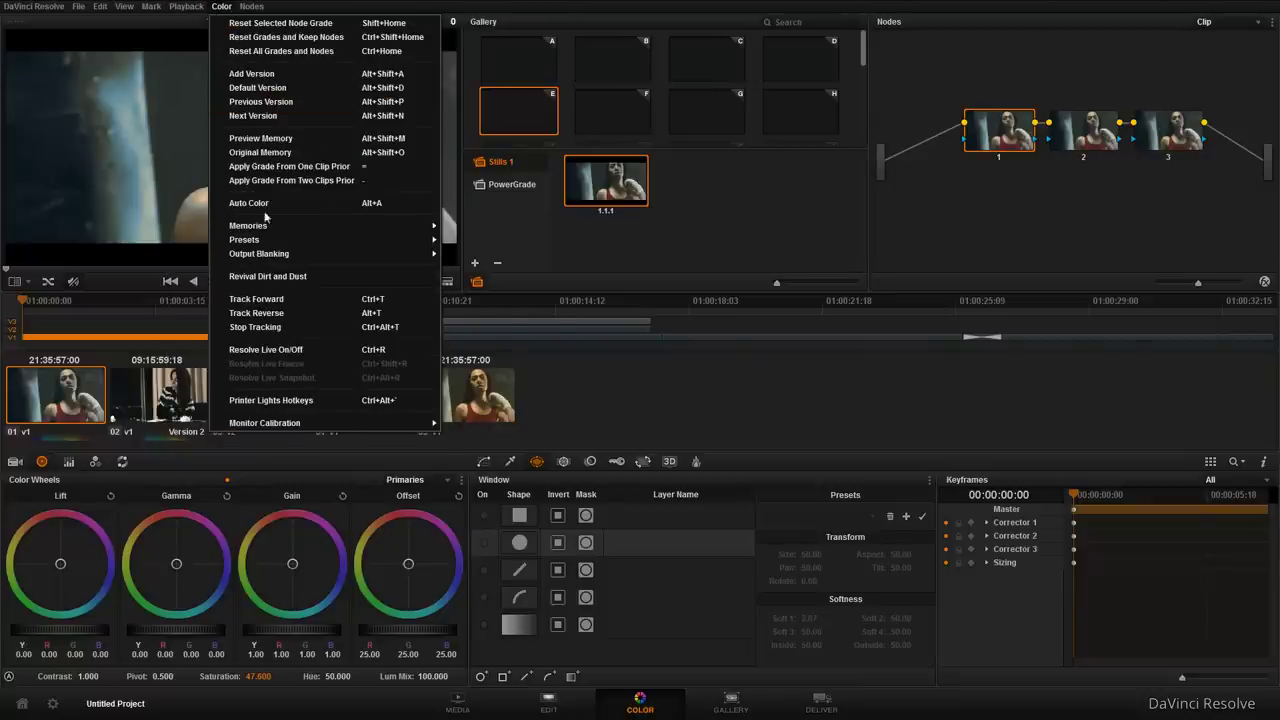
mouse_move(278, 226)
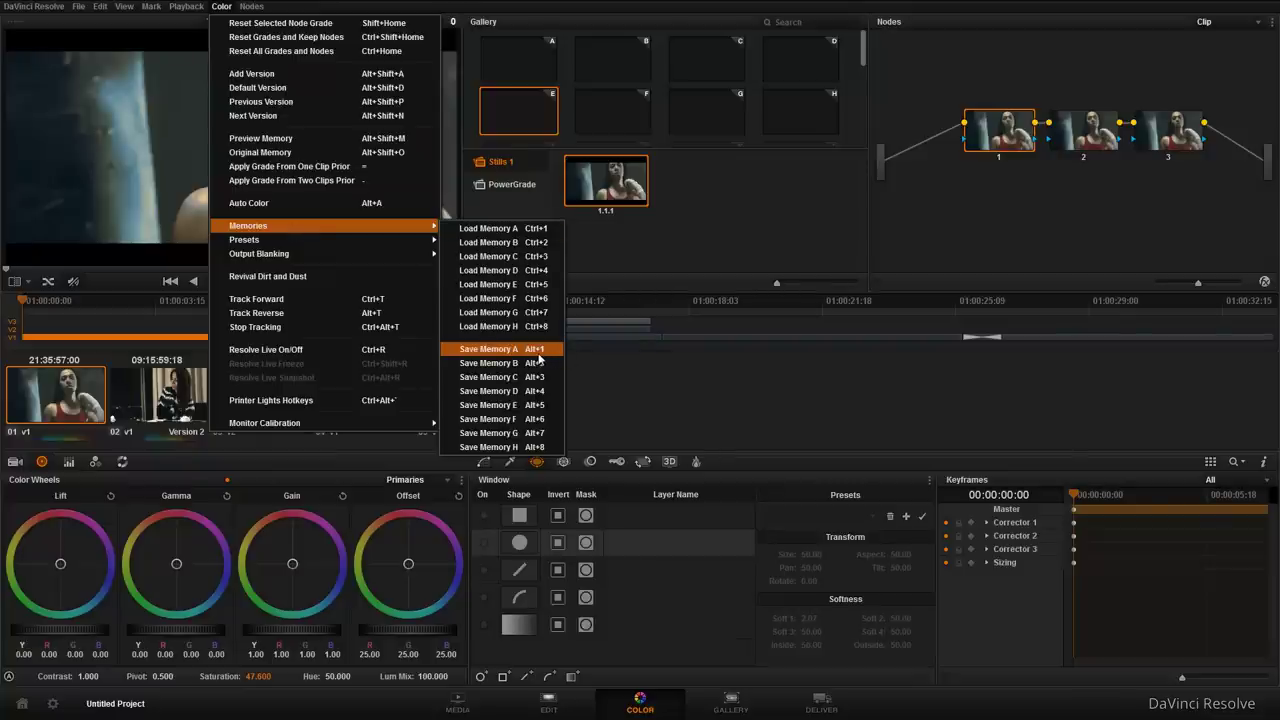
left_click(541, 352)
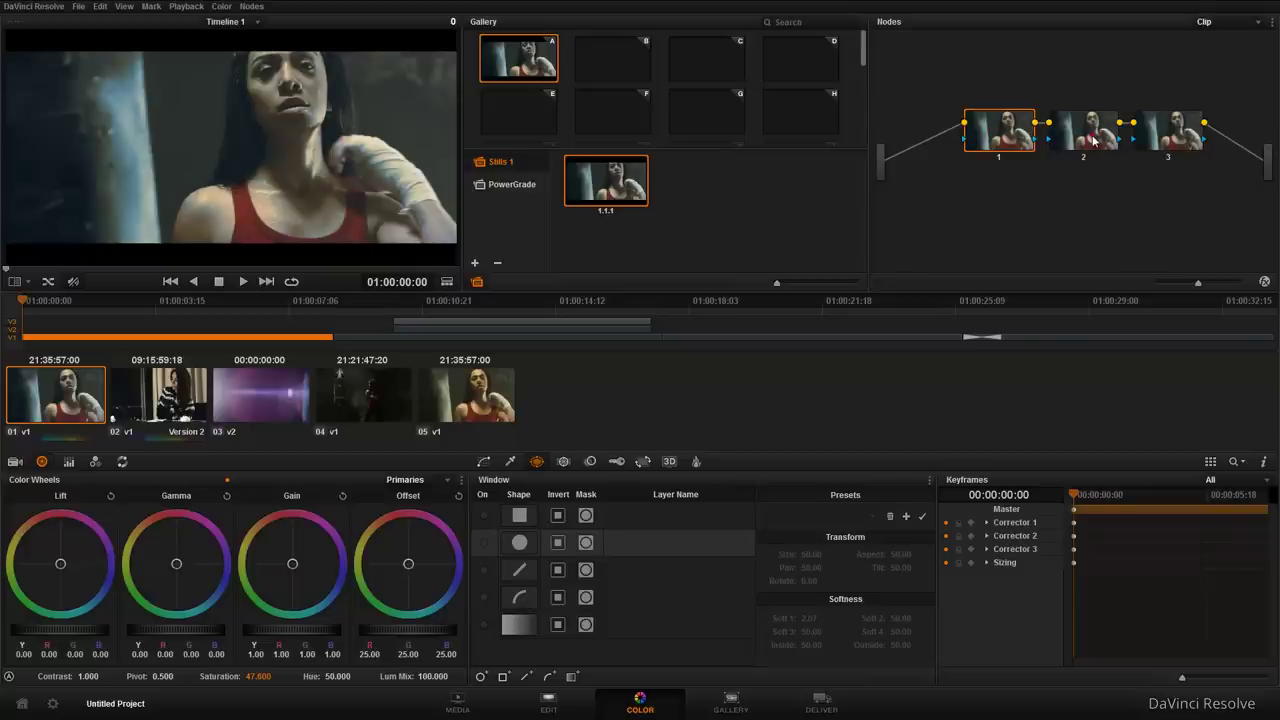
- On node 2, nudge Gamma to -0.02, lower Lift to -0.03 and Gain to 0.99
left_click(1068, 131)
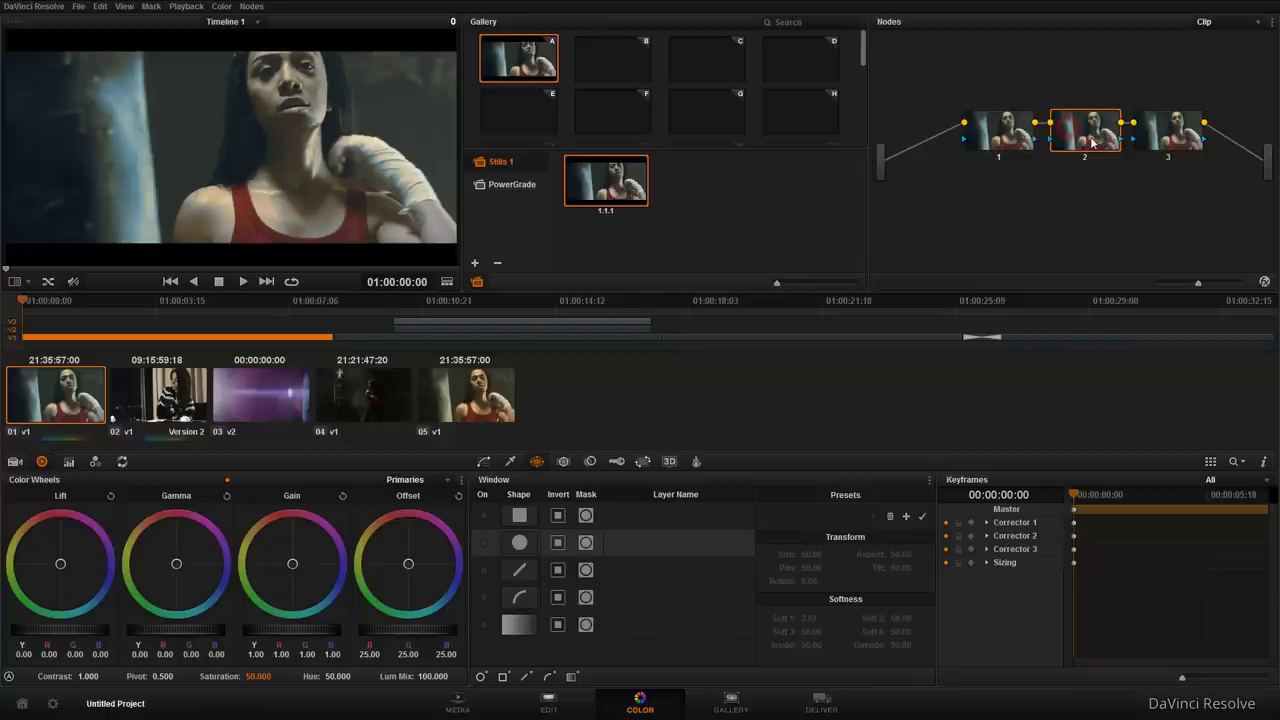
mouse_move(178, 565)
left_mouse_down()
mouse_move(213, 606)
mouse_move(204, 632)
left_mouse_up()
left_click_drag(61, 628, 48, 630)
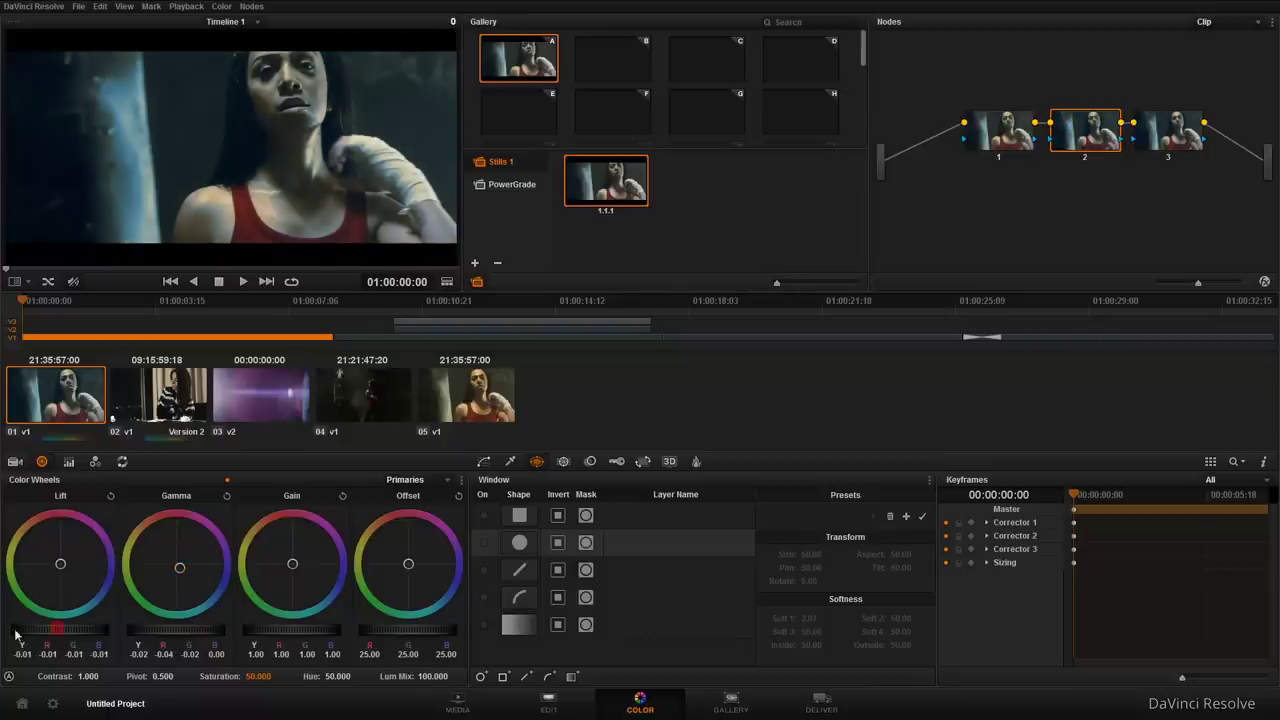
left_click_drag(266, 636, 270, 641)
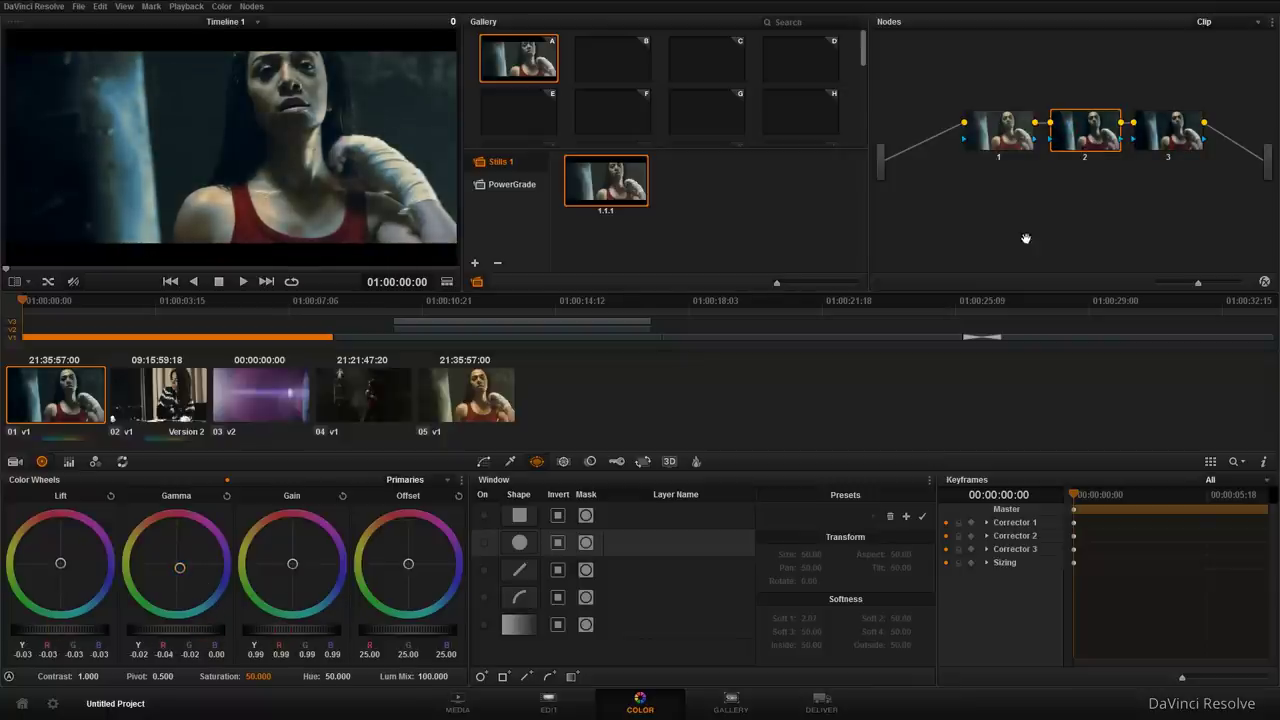
left_click(251, 6)
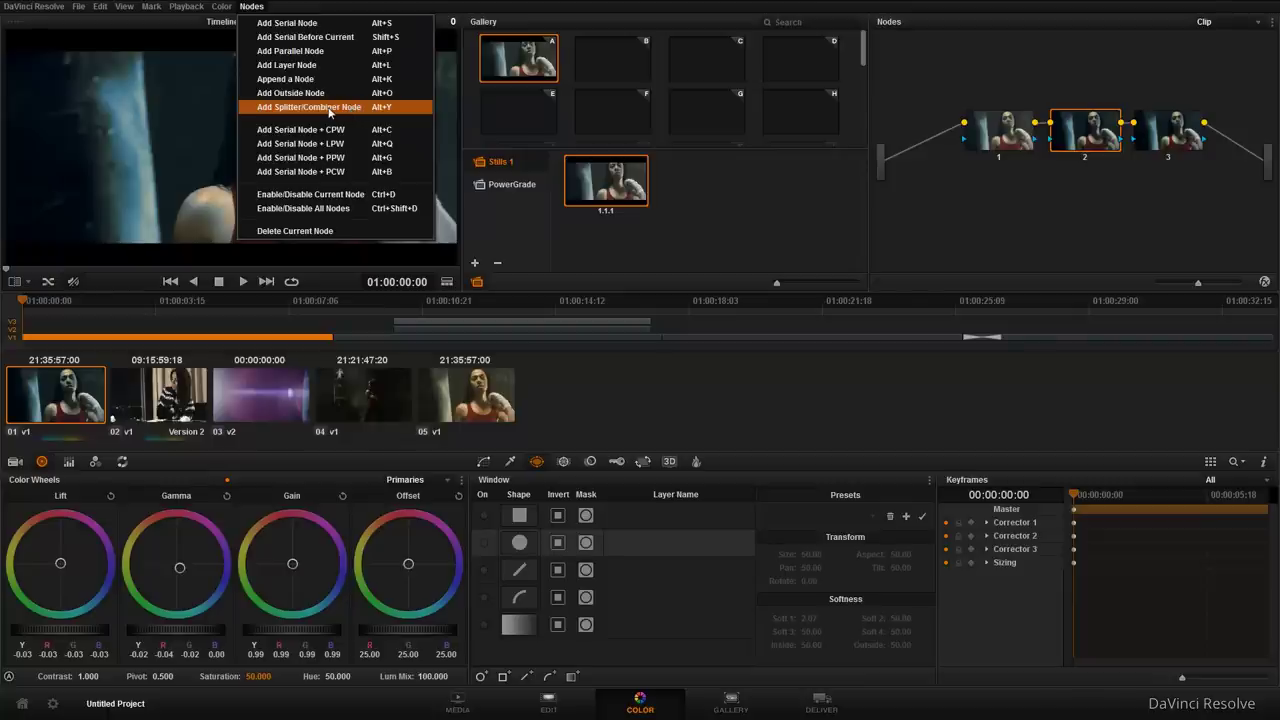
- Close the node menu and adjust the node graph zoom in and out
left_click(1053, 209)
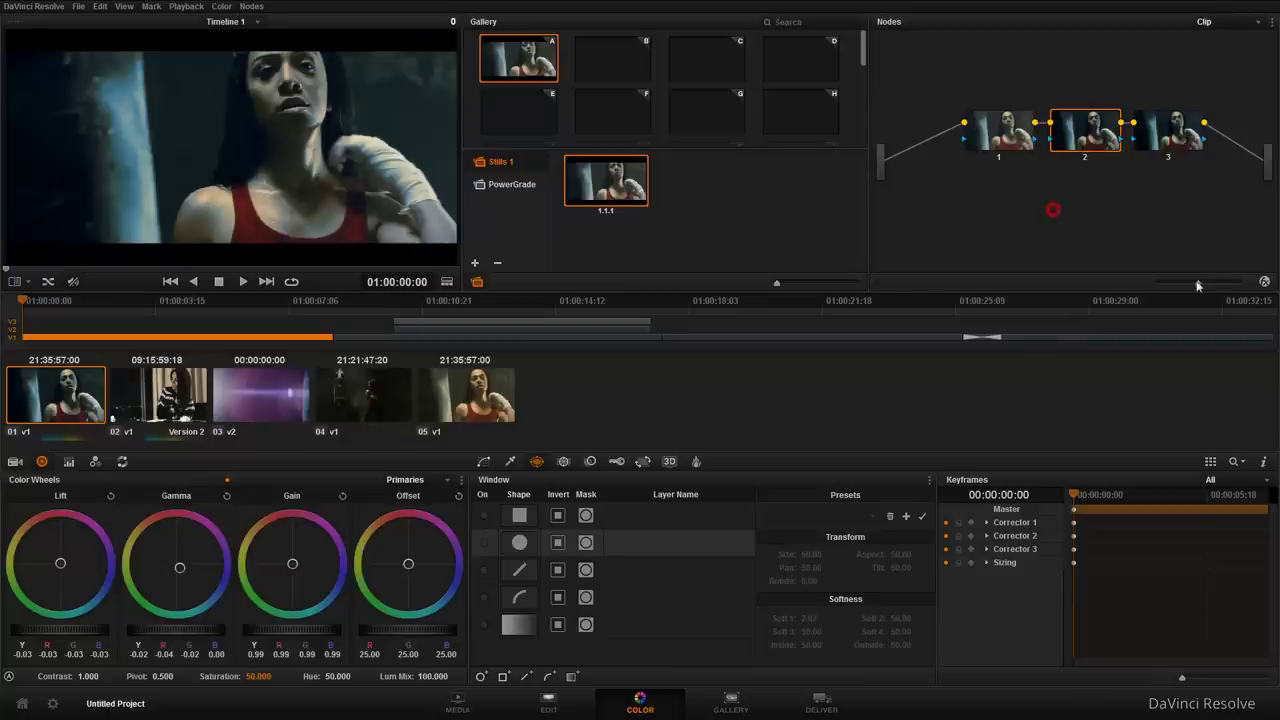
mouse_move(1199, 284)
left_mouse_down()
mouse_move(1155, 284)
mouse_move(1192, 284)
left_mouse_up()
right_click(1059, 200)
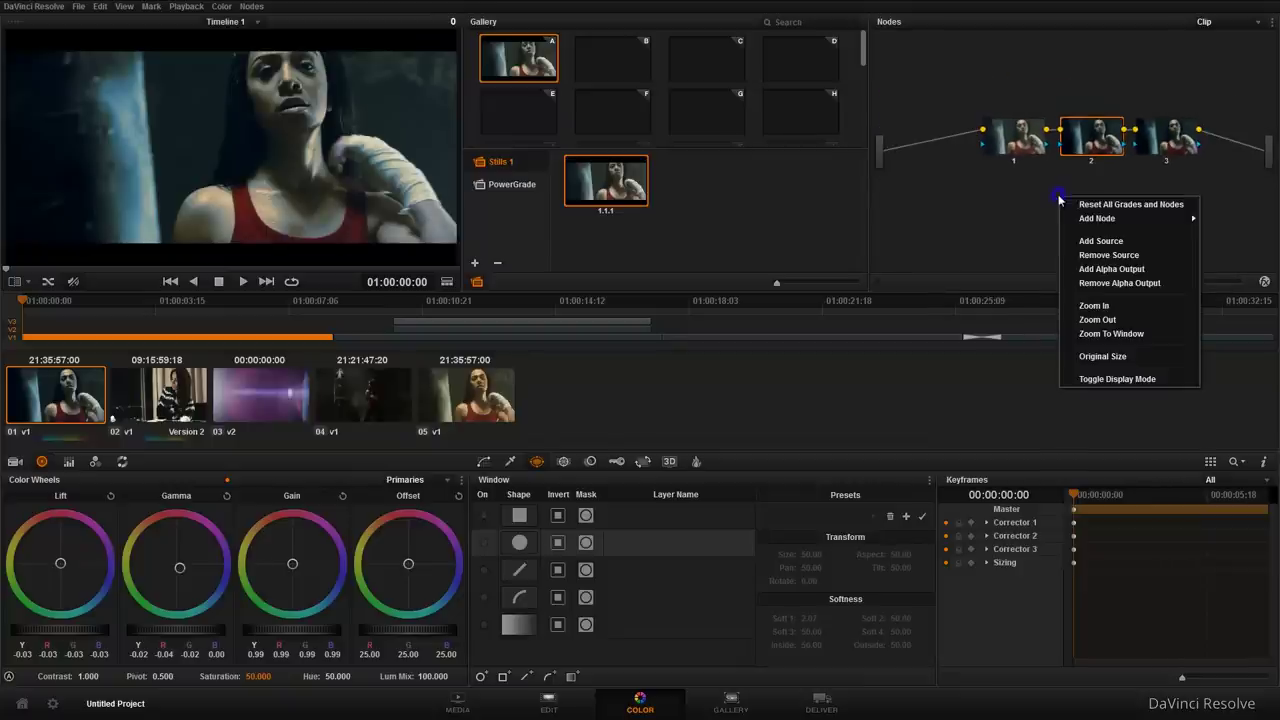
left_click(1124, 306)
right_click(1059, 204)
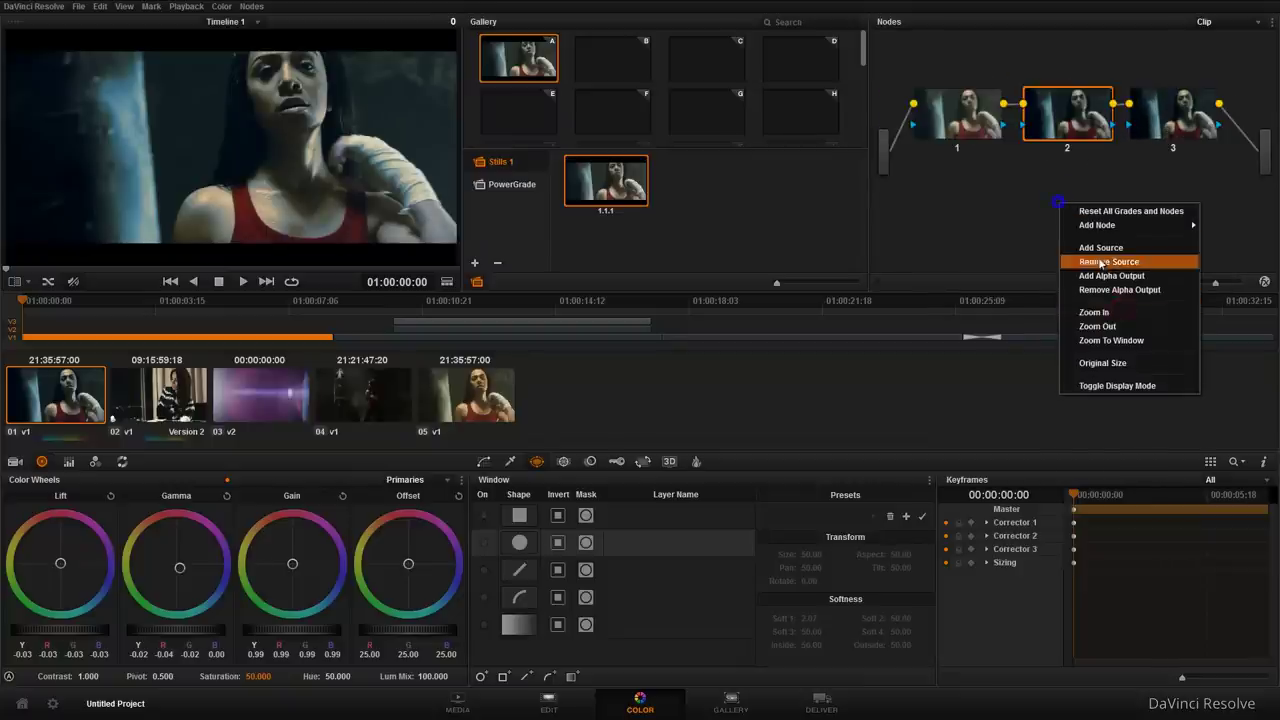
left_click(1120, 326)
- Reset all grades and nodes on boxing clip 01 to a single default node
right_click(1049, 203)
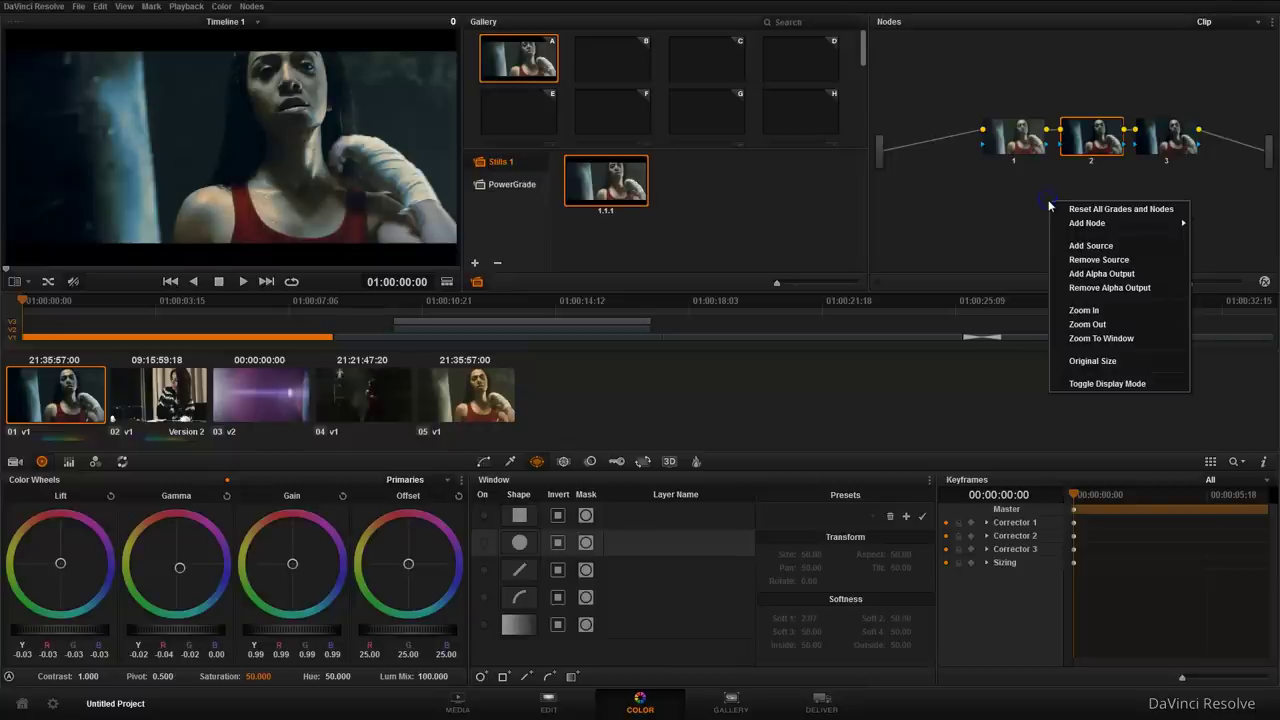
mouse_move(1113, 225)
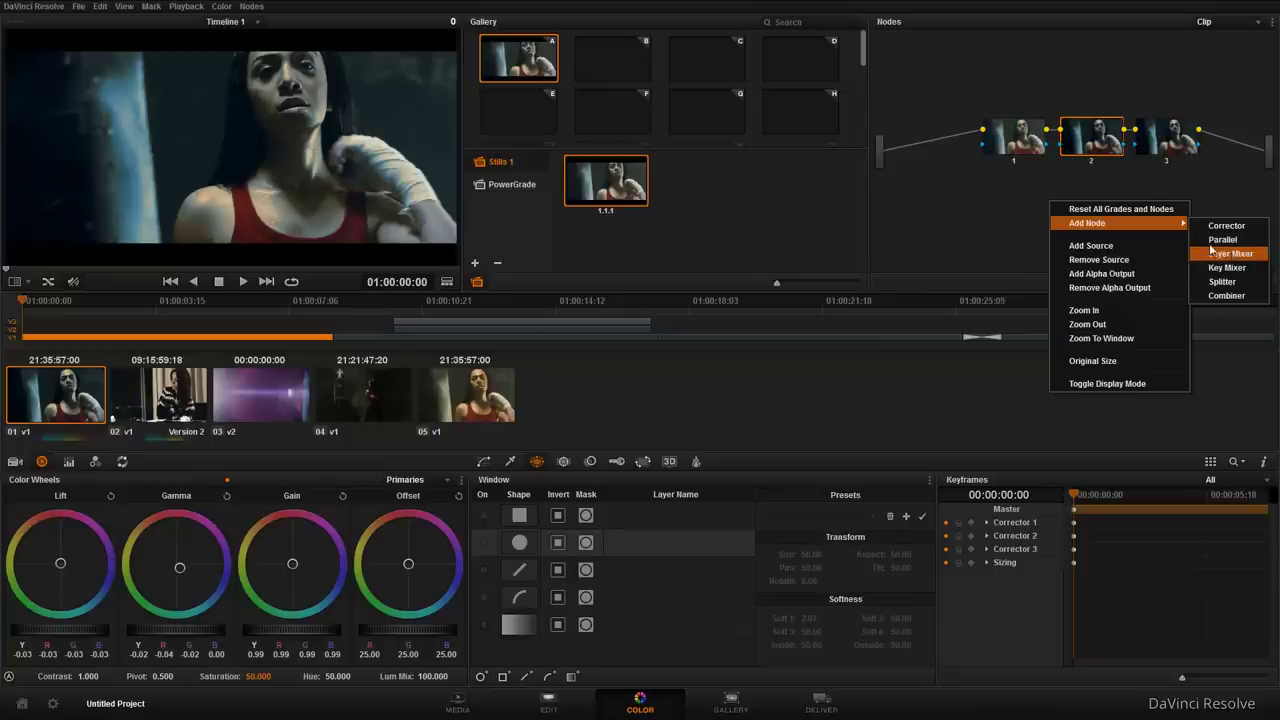
left_click(1110, 210)
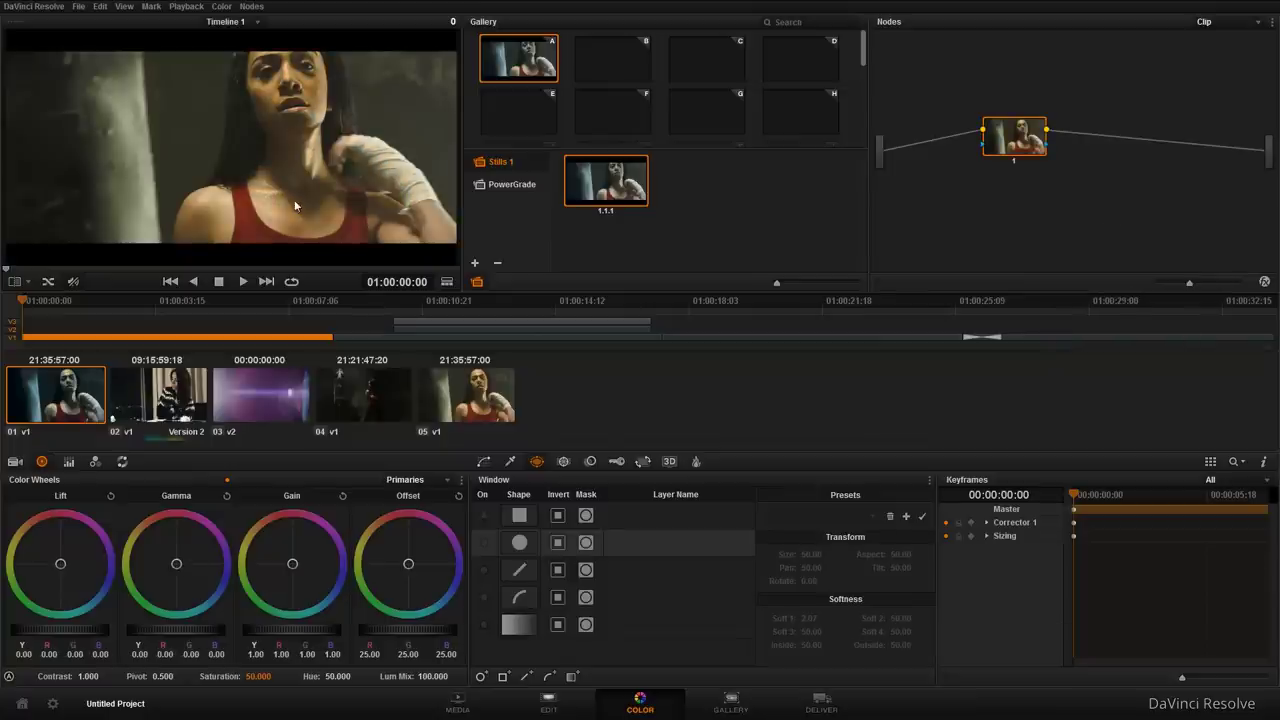
- Add corrector nodes 2–4 with Alt+S and Alt+O, and move node 4 to the chain's end after node 3
key("alt+s")
key("alt+s")
key("alt+o")
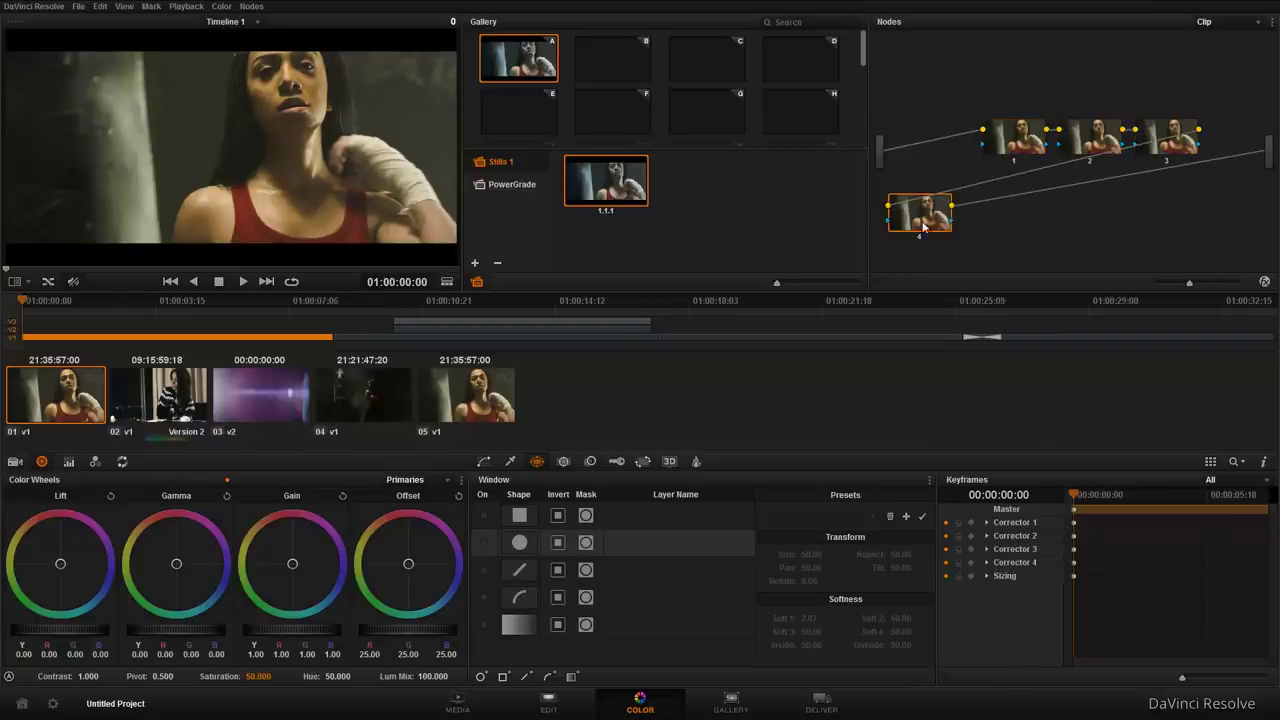
left_click_drag(925, 222, 1239, 148)
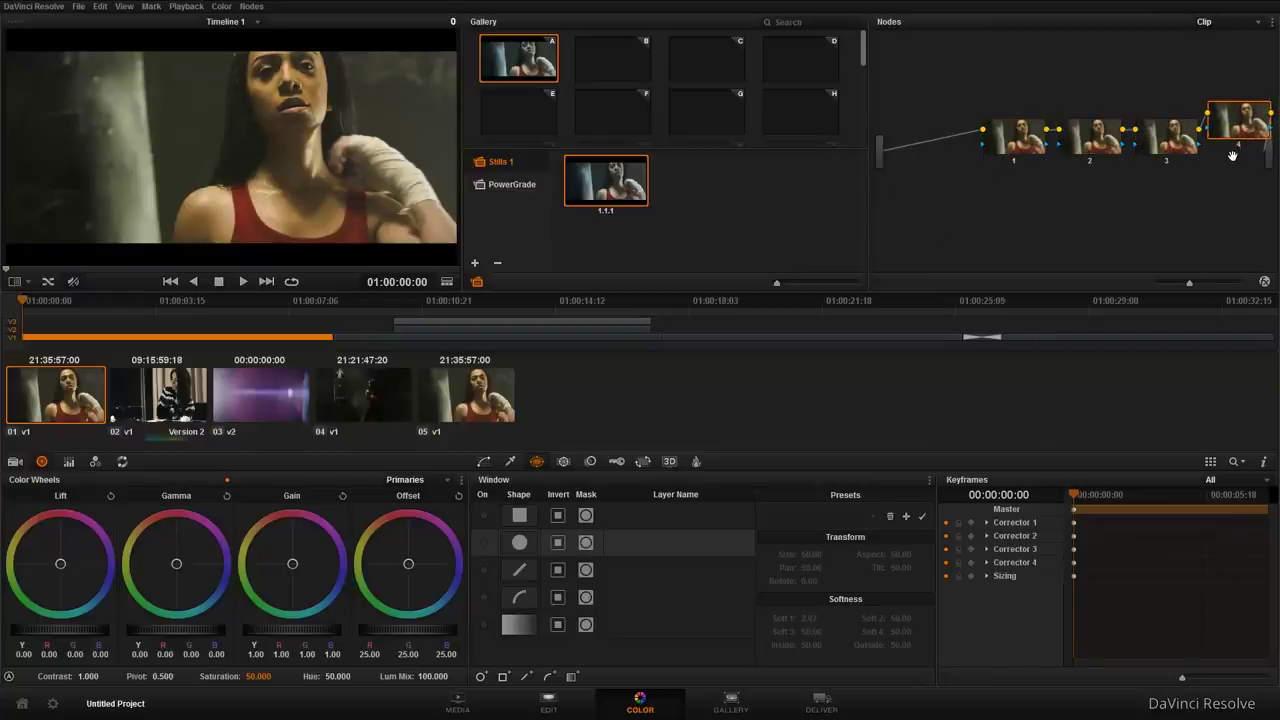
left_click_drag(1024, 150, 1014, 145)
right_click(1012, 143)
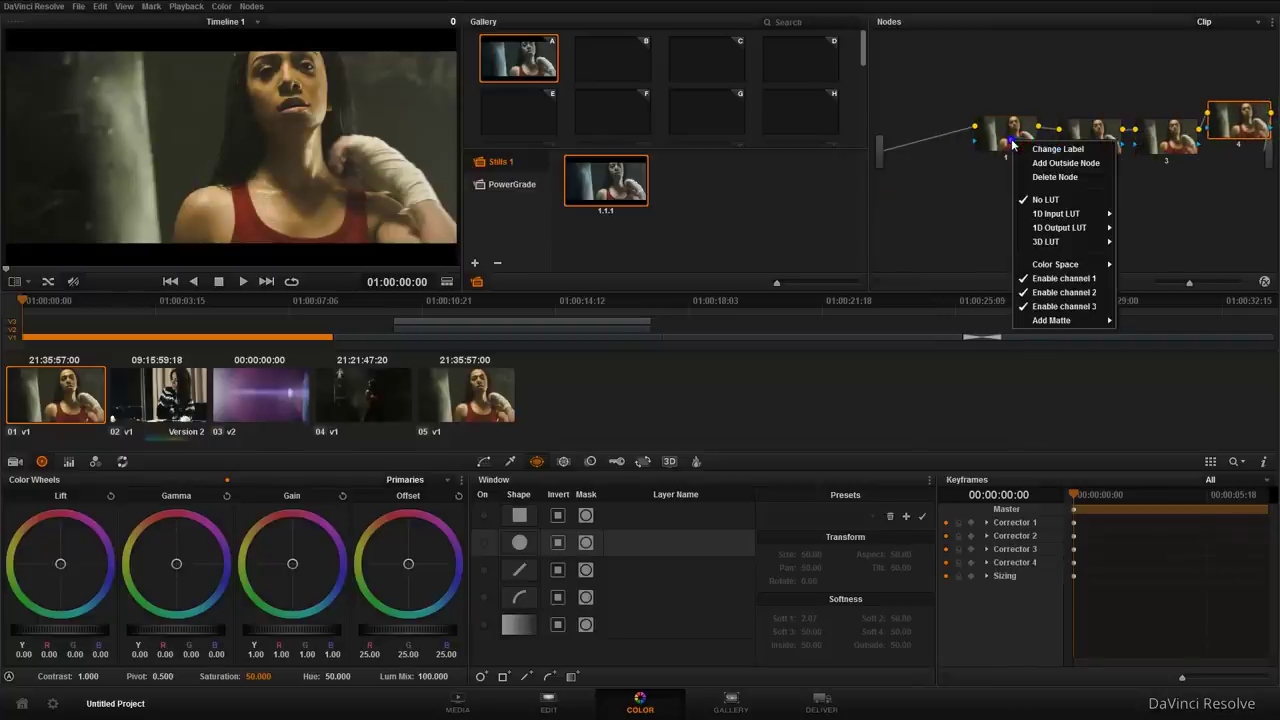
mouse_move(1084, 243)
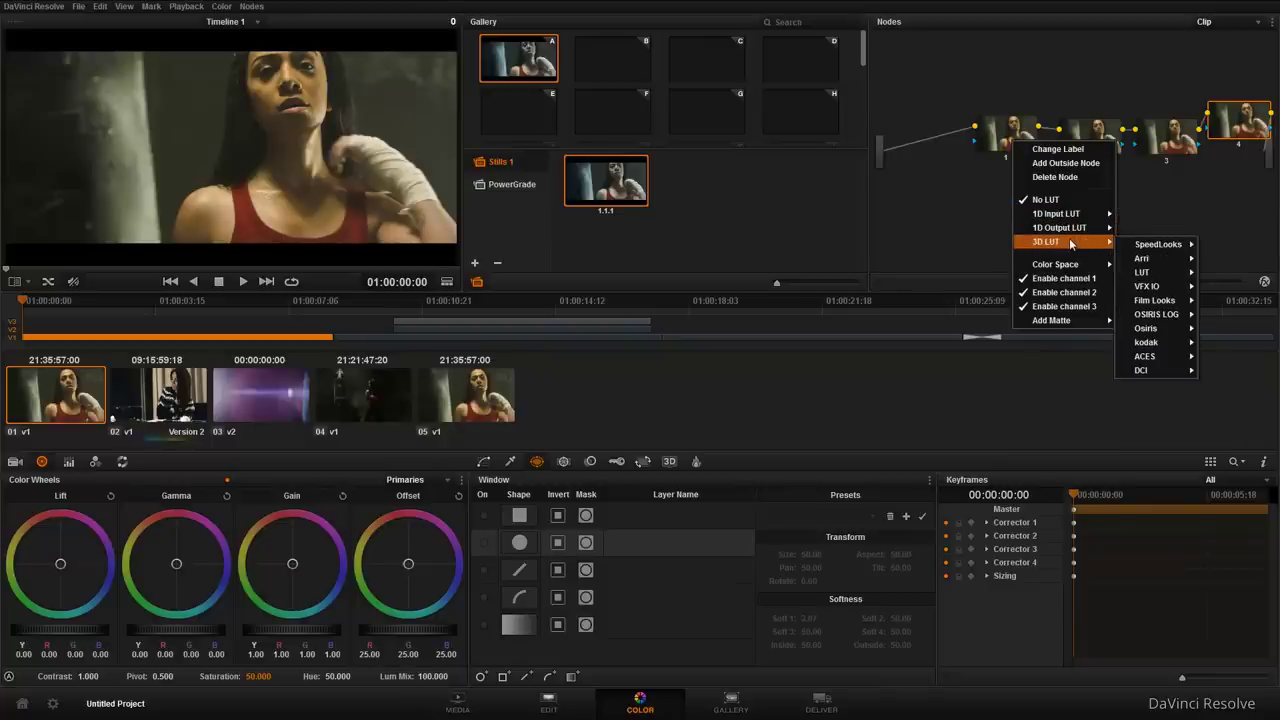
mouse_move(1050, 268)
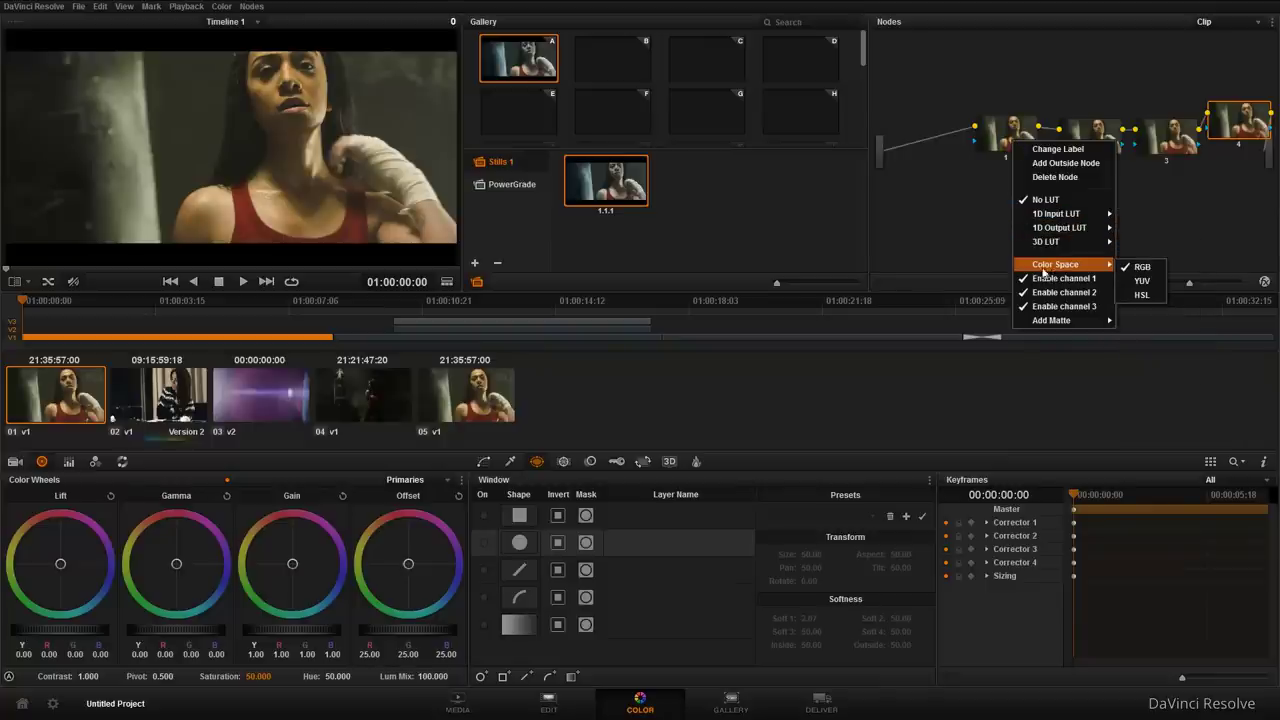
left_click(939, 223)
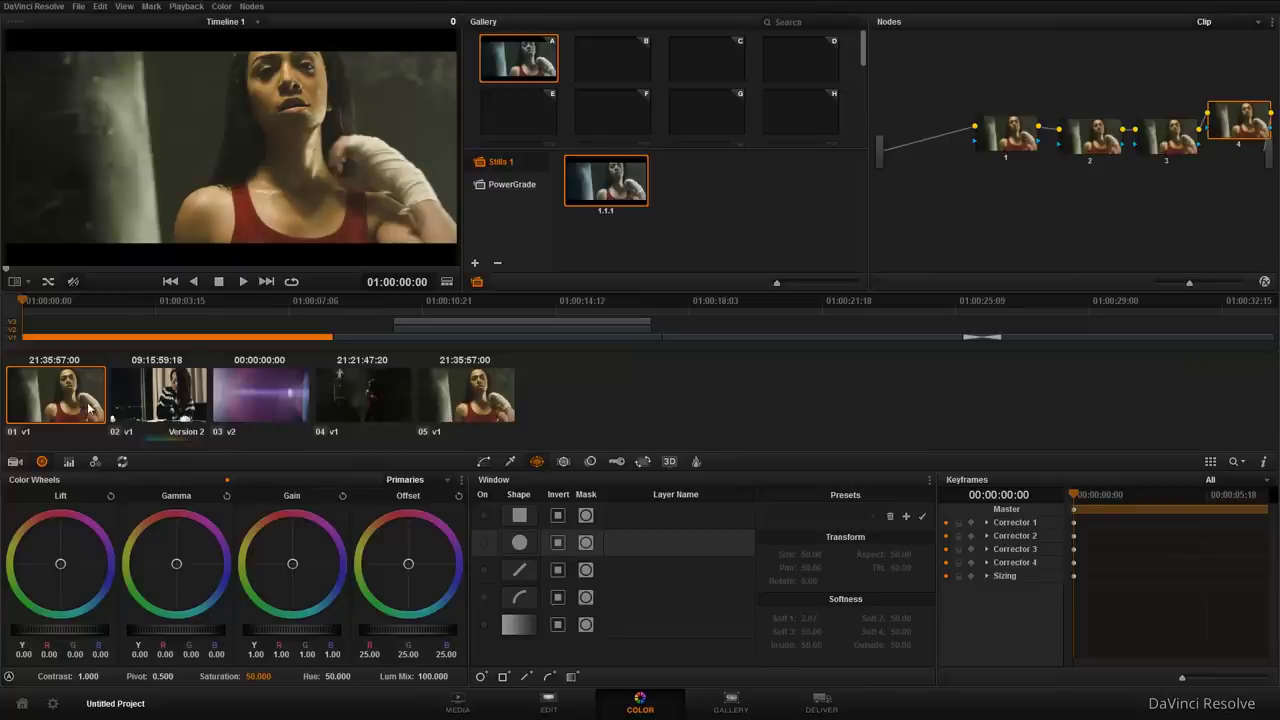
- Switch between clips 01–04 in the thumbnails, ending on clip 02
left_click(200, 404)
left_click(265, 396)
left_click(375, 402)
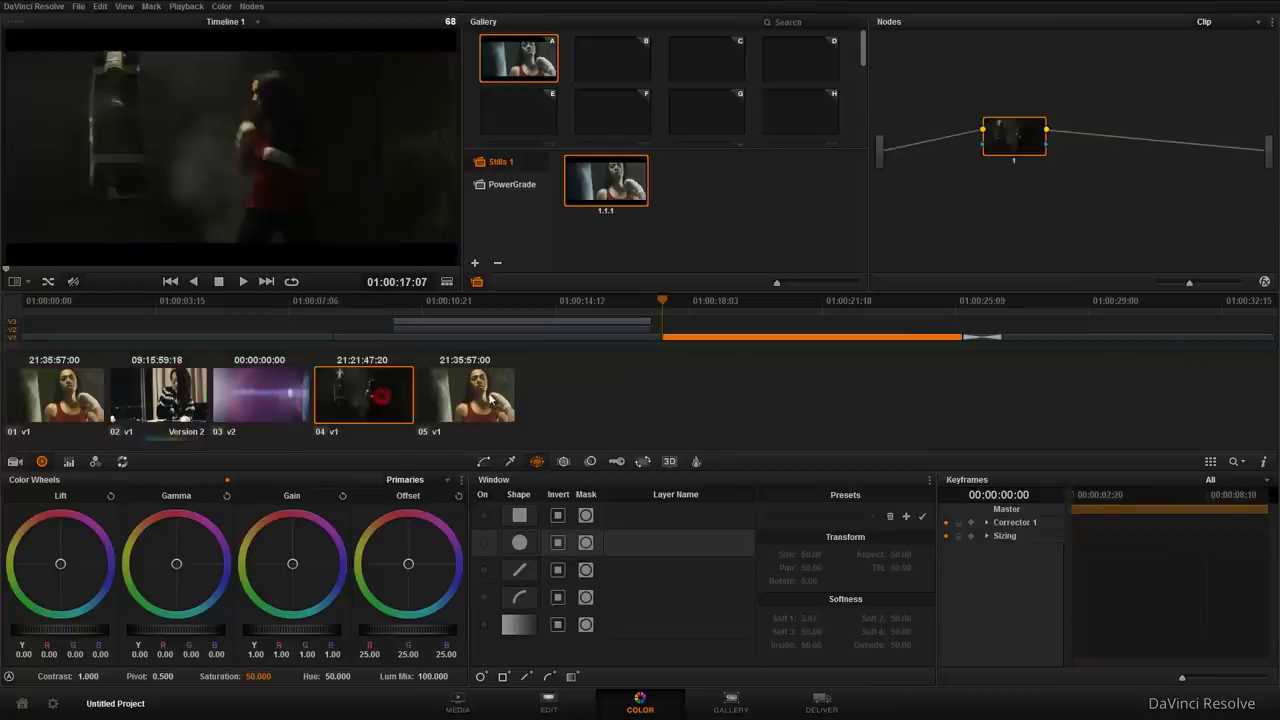
left_click(262, 400)
left_click(87, 410)
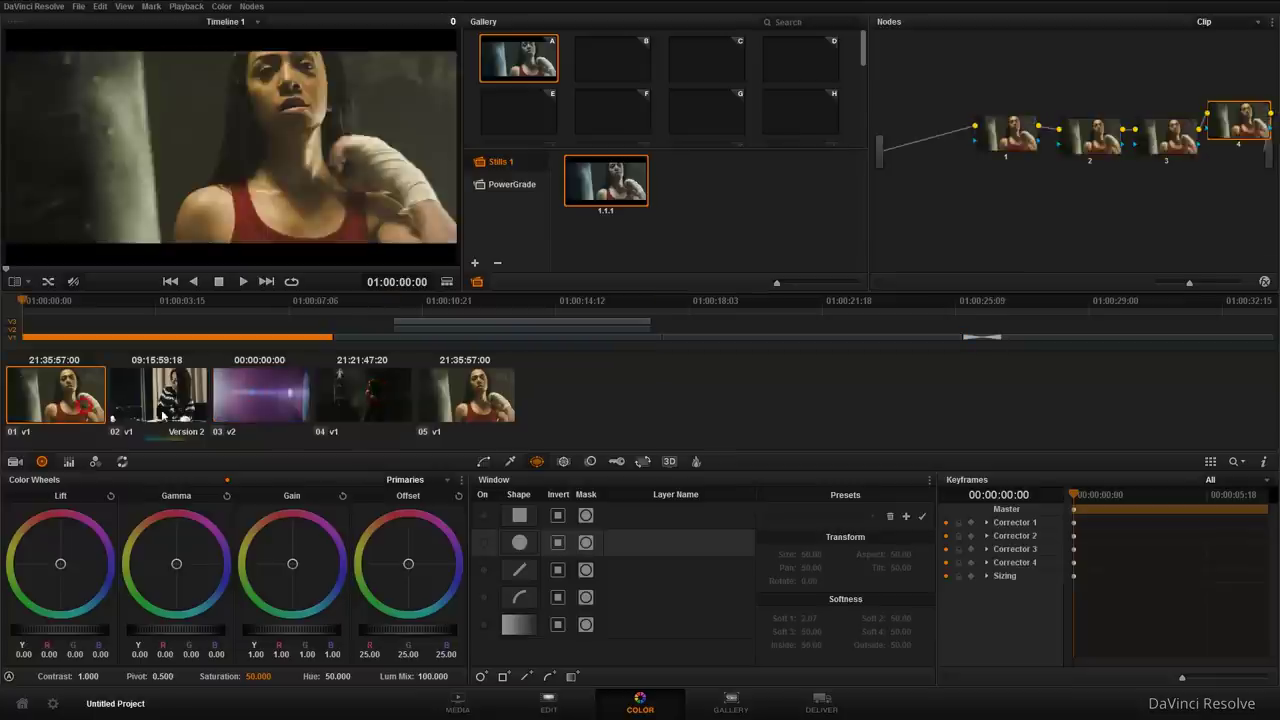
left_click(160, 408)
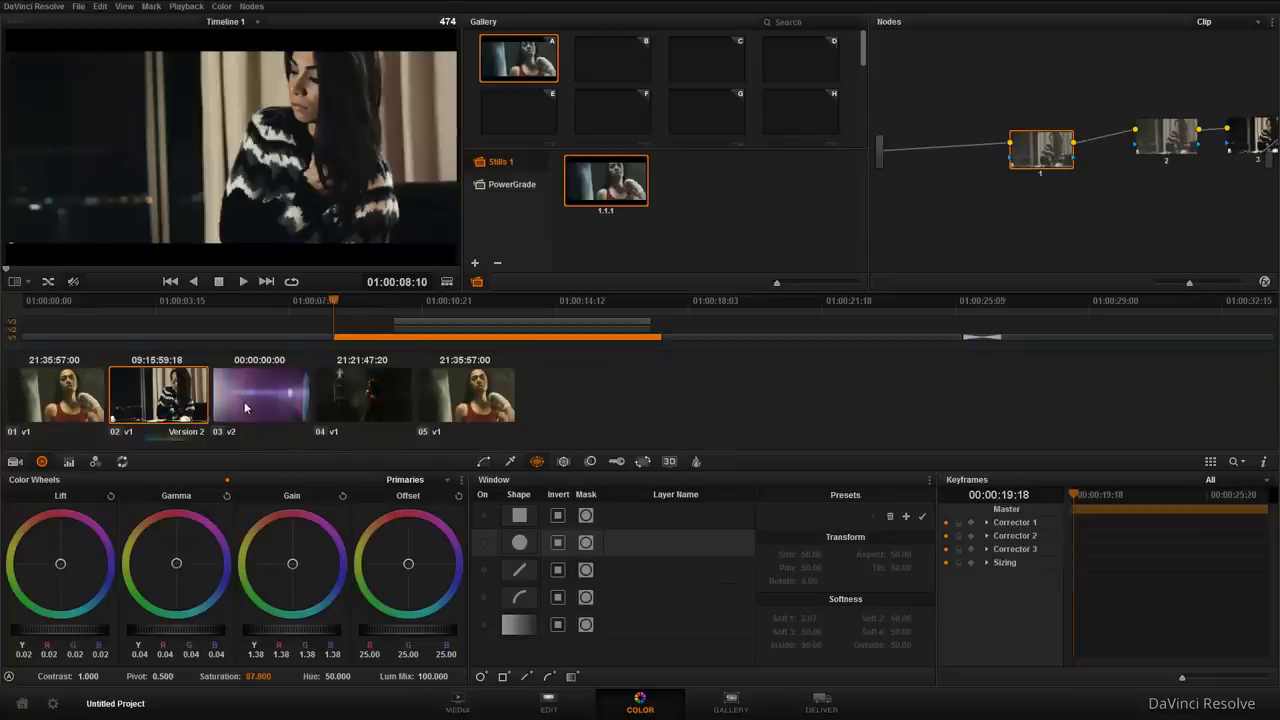
- Move the playhead to 01:00:07:08 on the Edit page, then to 01:00:16:14 on the V2 clip in Color
left_click(549, 703)
left_click(545, 376)
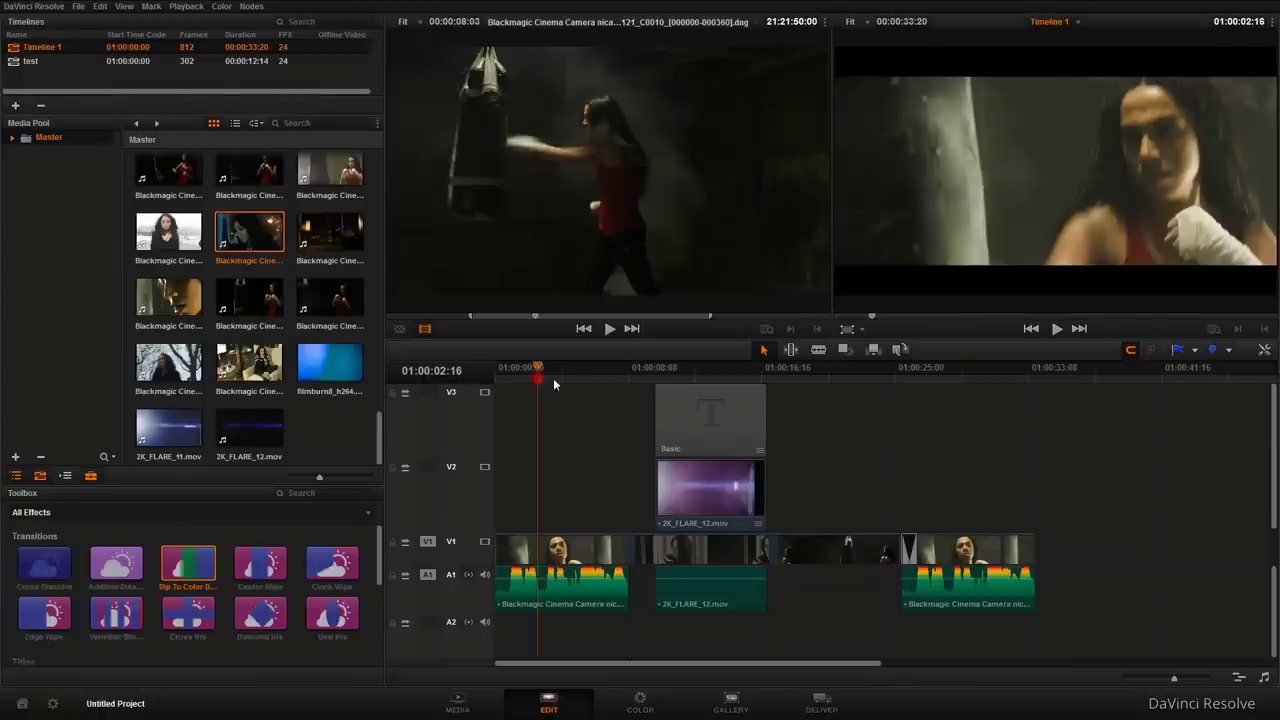
left_click(612, 380)
left_click(640, 703)
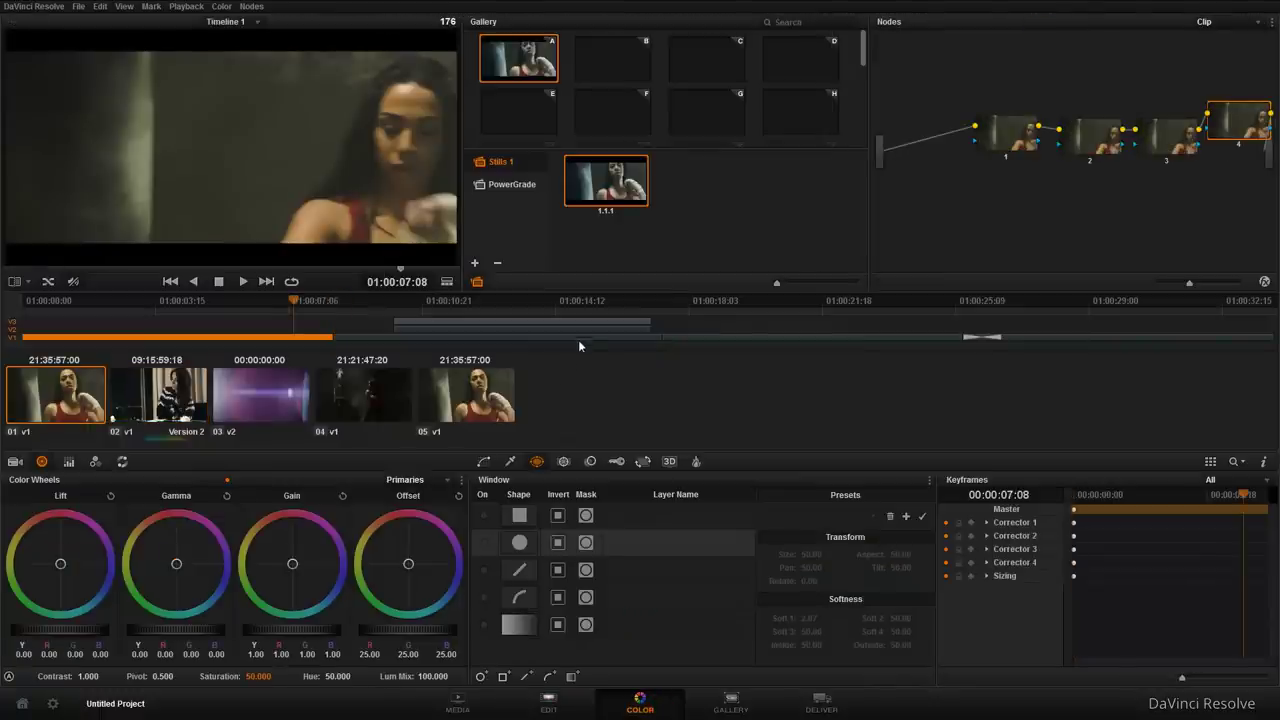
left_click(571, 317)
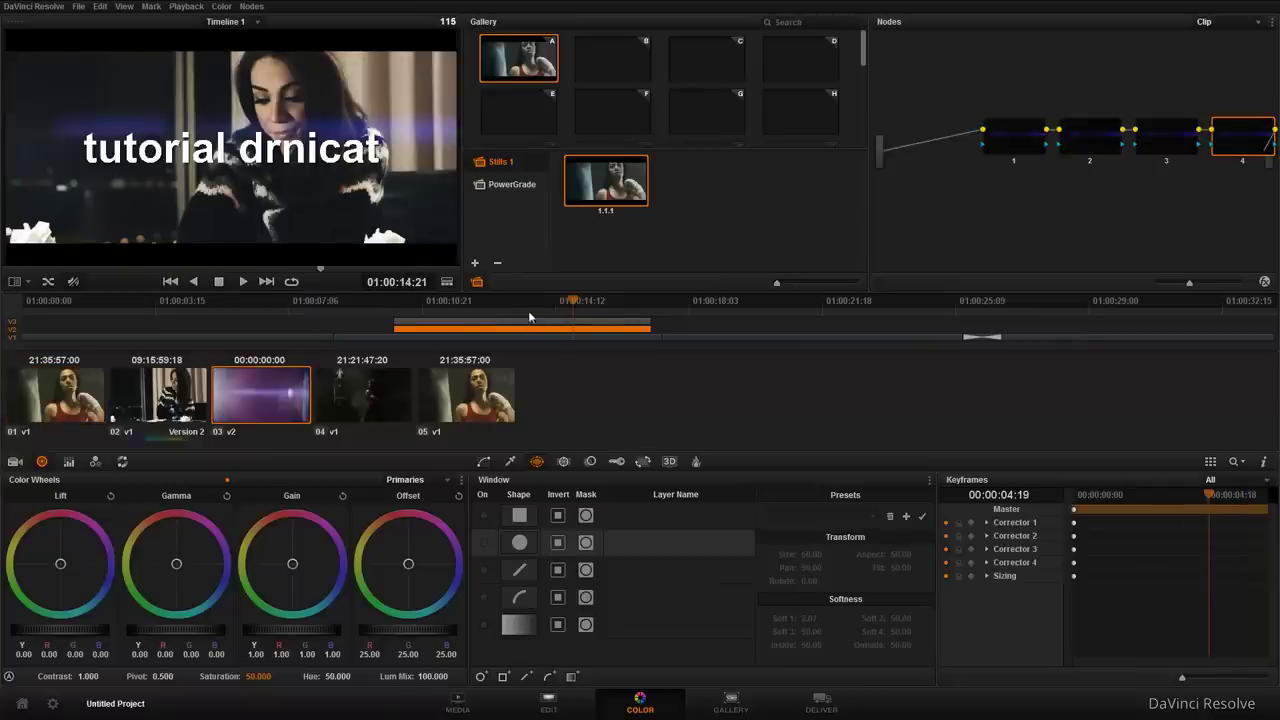
left_click(636, 298)
- Zoom the viewer image out and back in, then scrub back to an earlier frame of the boxing clip
scroll(636, 304, "up", 2)
scroll(636, 300, "down", 3)
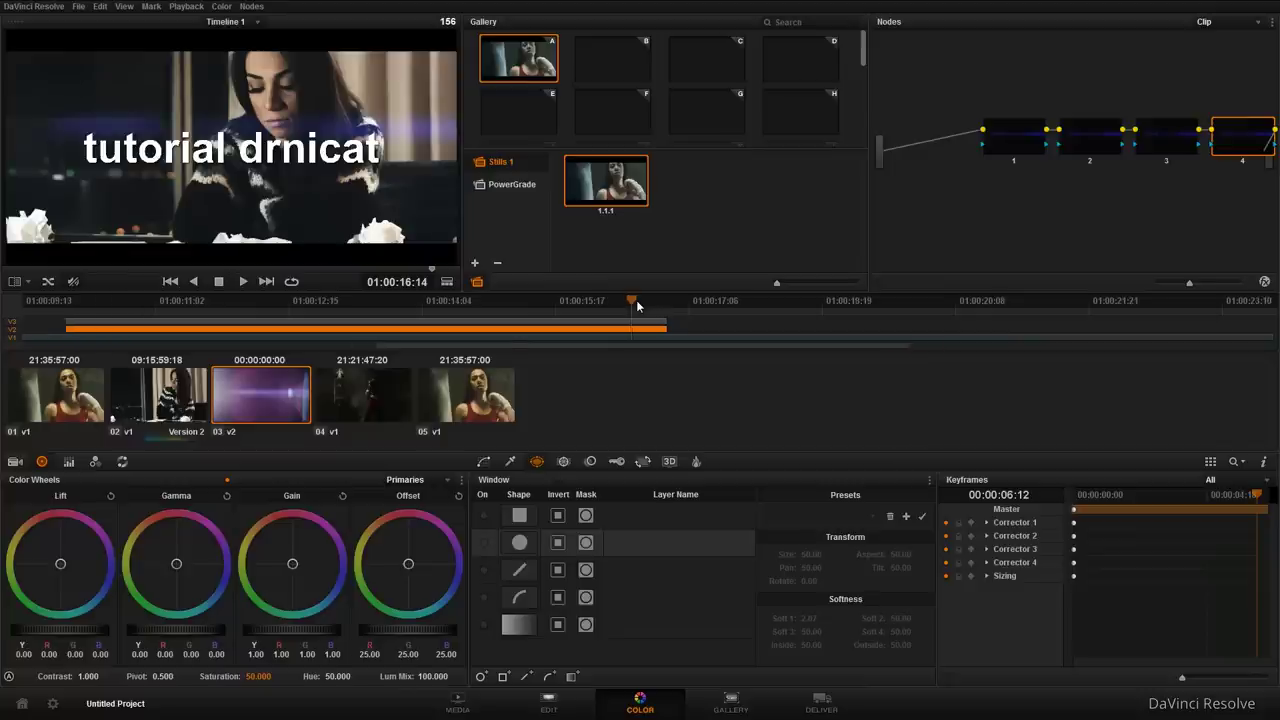
scroll(636, 300, "down", 2)
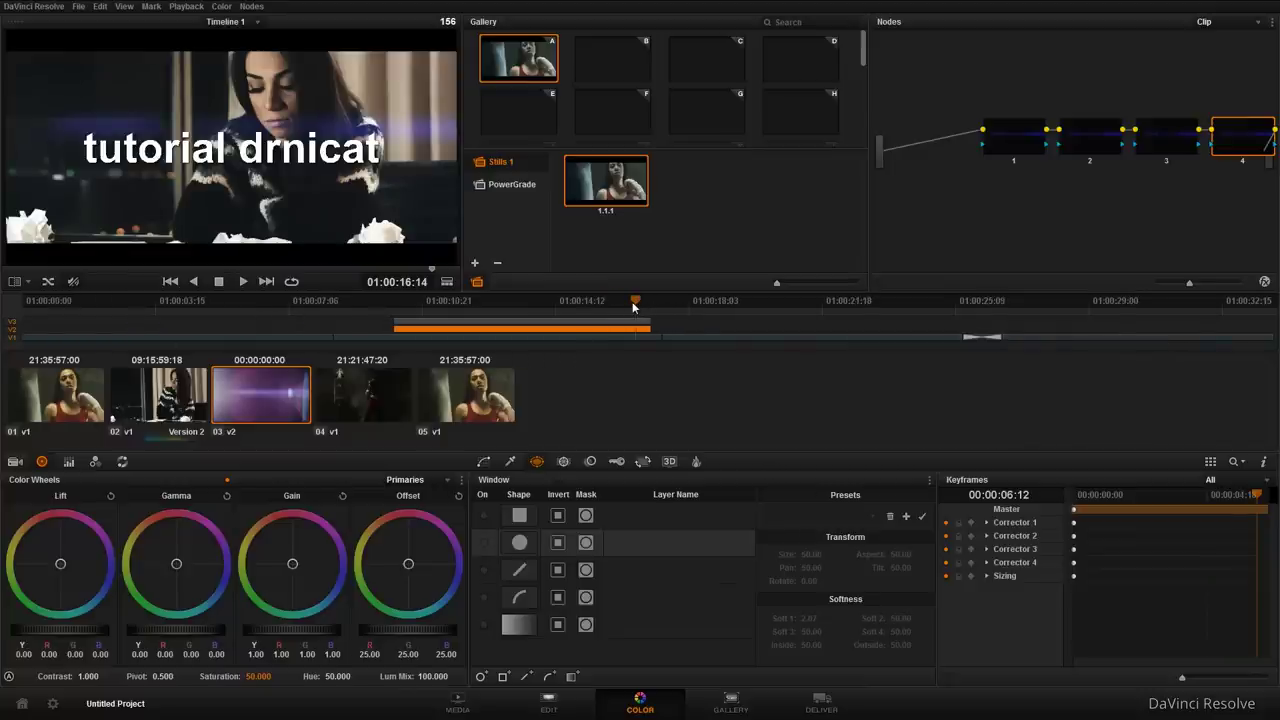
key("ctrl+minus")
scroll(632, 306, "up", 1)
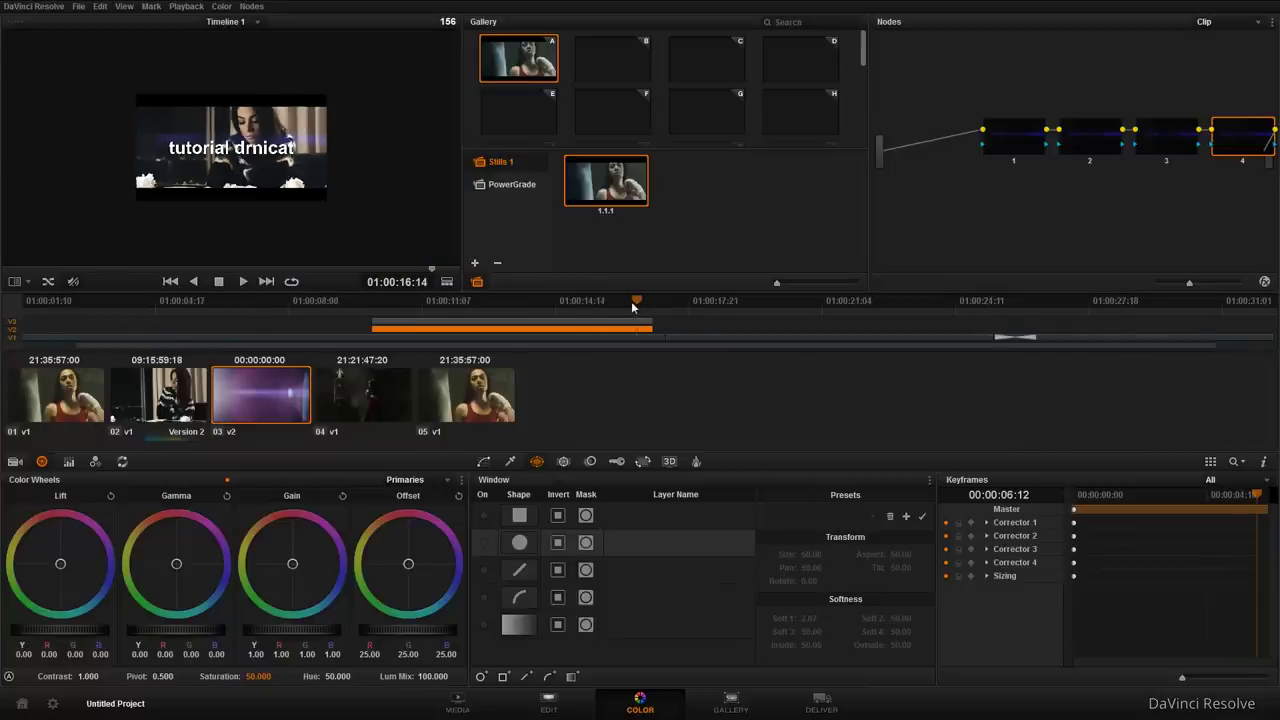
key("ctrl+plus")
scroll(604, 304, "down", 1)
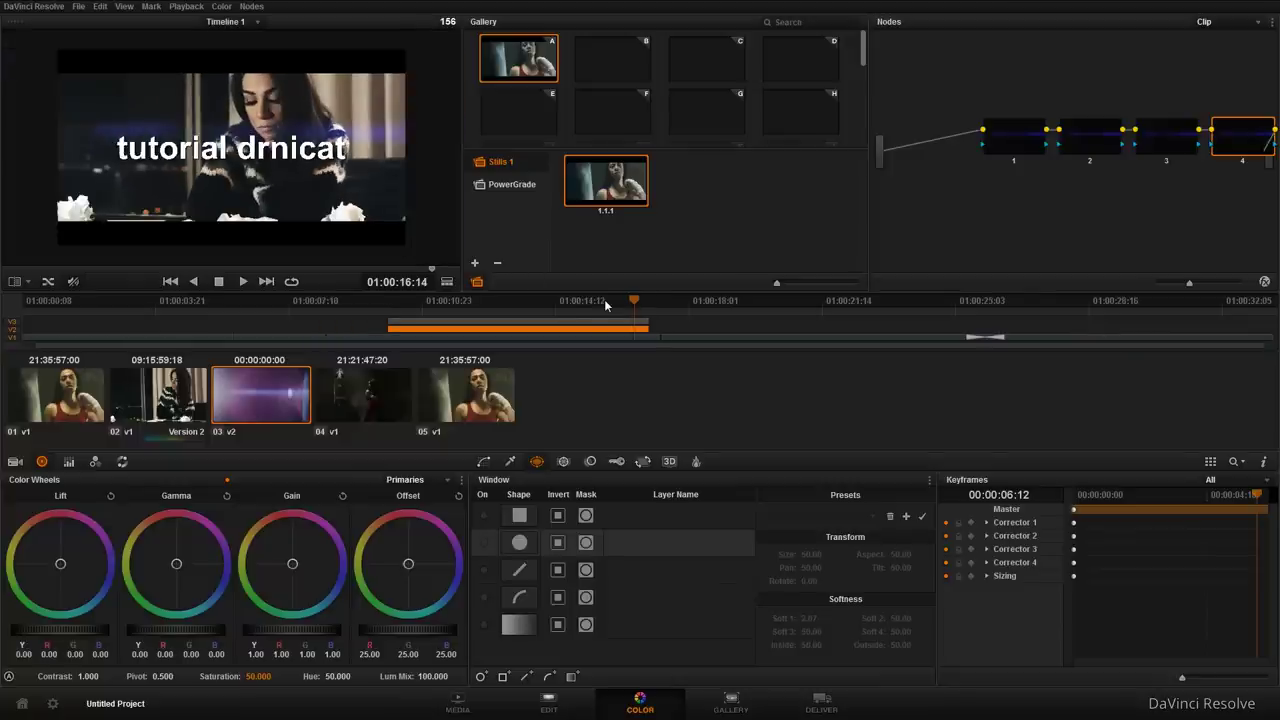
mouse_move(634, 300)
left_mouse_down()
mouse_move(202, 313)
mouse_move(1137, 316)
mouse_move(110, 313)
left_mouse_up()
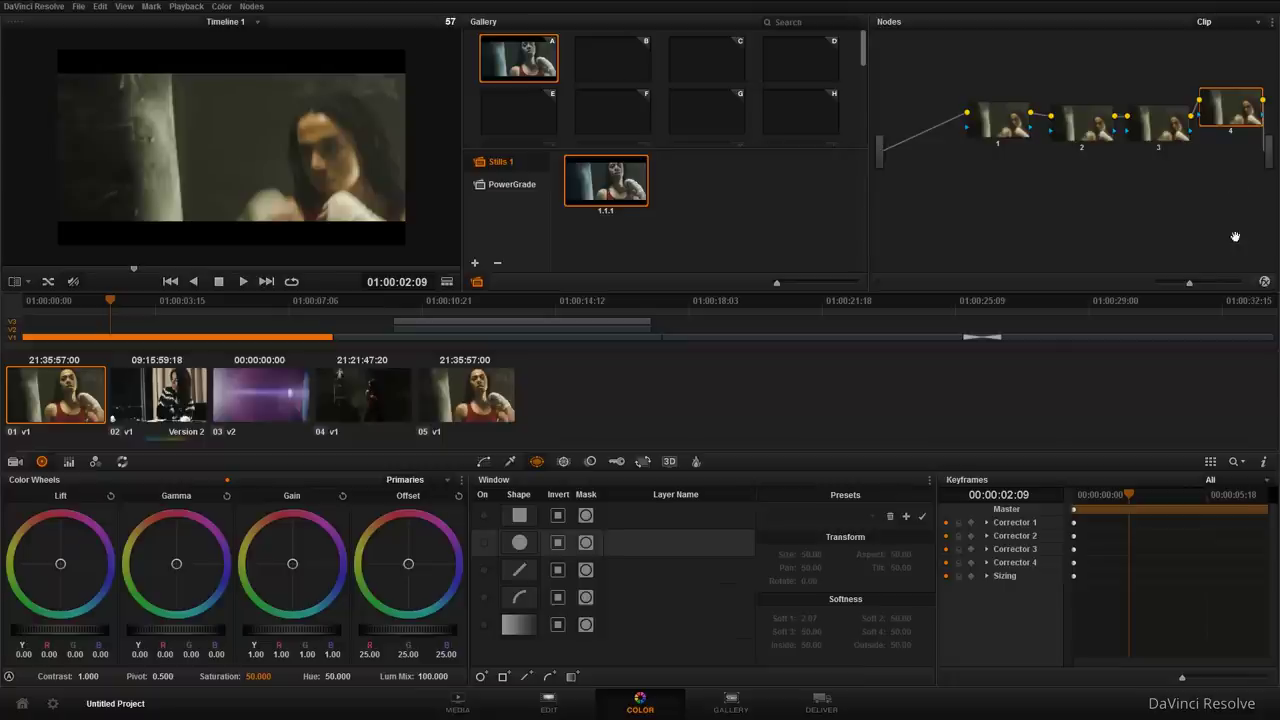
- Open the OpenFX library and scroll its plugin list down to the Sapphire Render plugins
left_click(1265, 283)
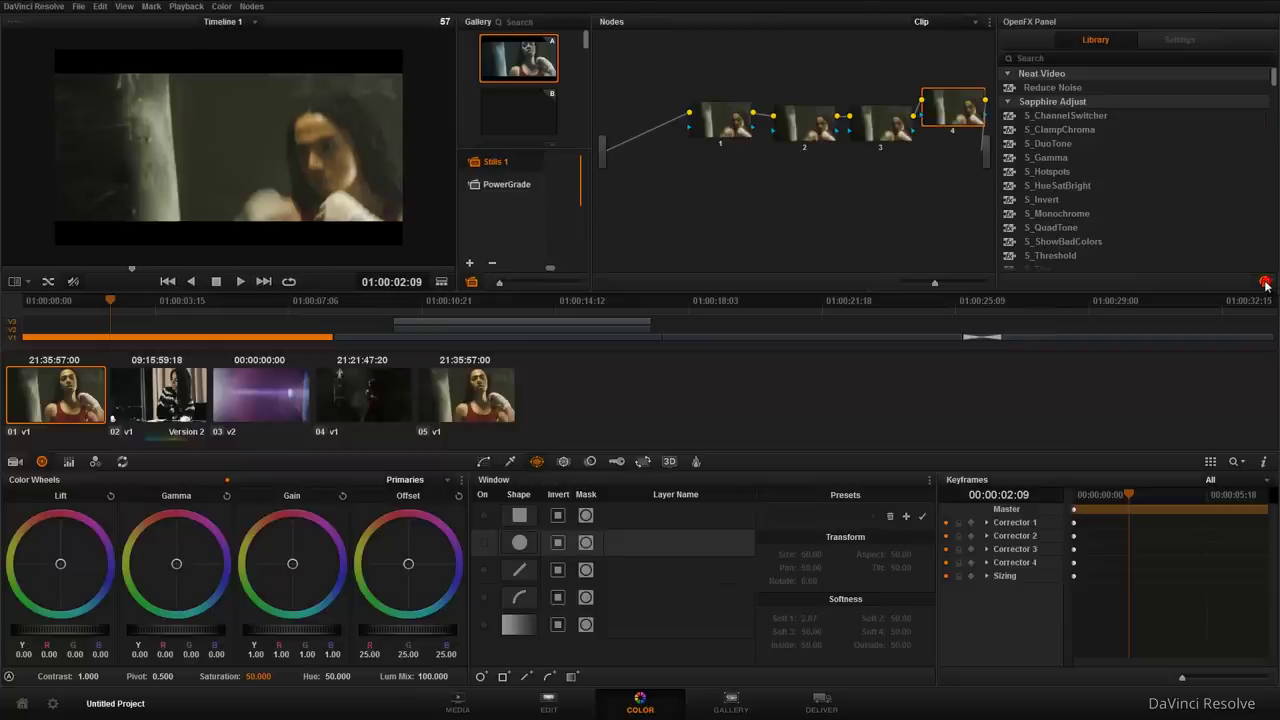
scroll(1275, 78, "down", 3)
scroll(1275, 78, "up", 3)
scroll(1045, 158, "down", 5)
scroll(1045, 158, "down", 5)
scroll(1045, 158, "down", 5)
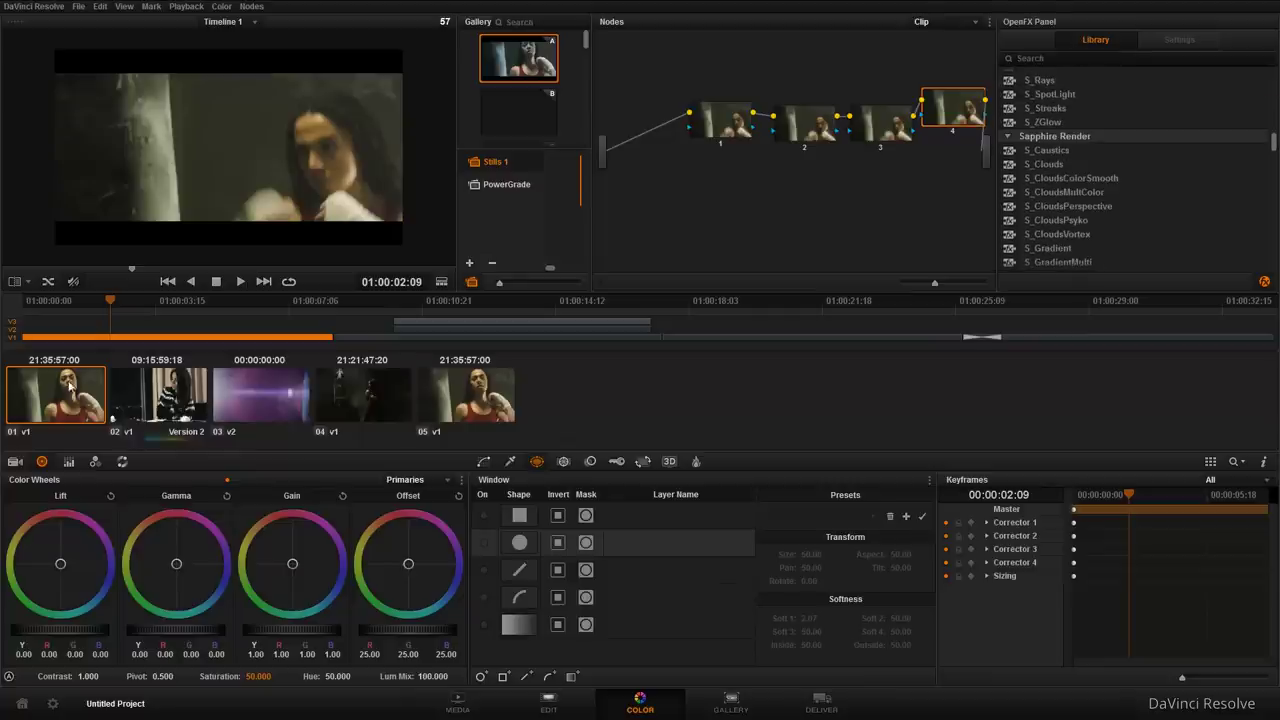
- Compare clip 02, return to boxing clip 01 at 01:00:00:00, and close the OpenFX library
left_click(155, 400)
left_click(75, 396)
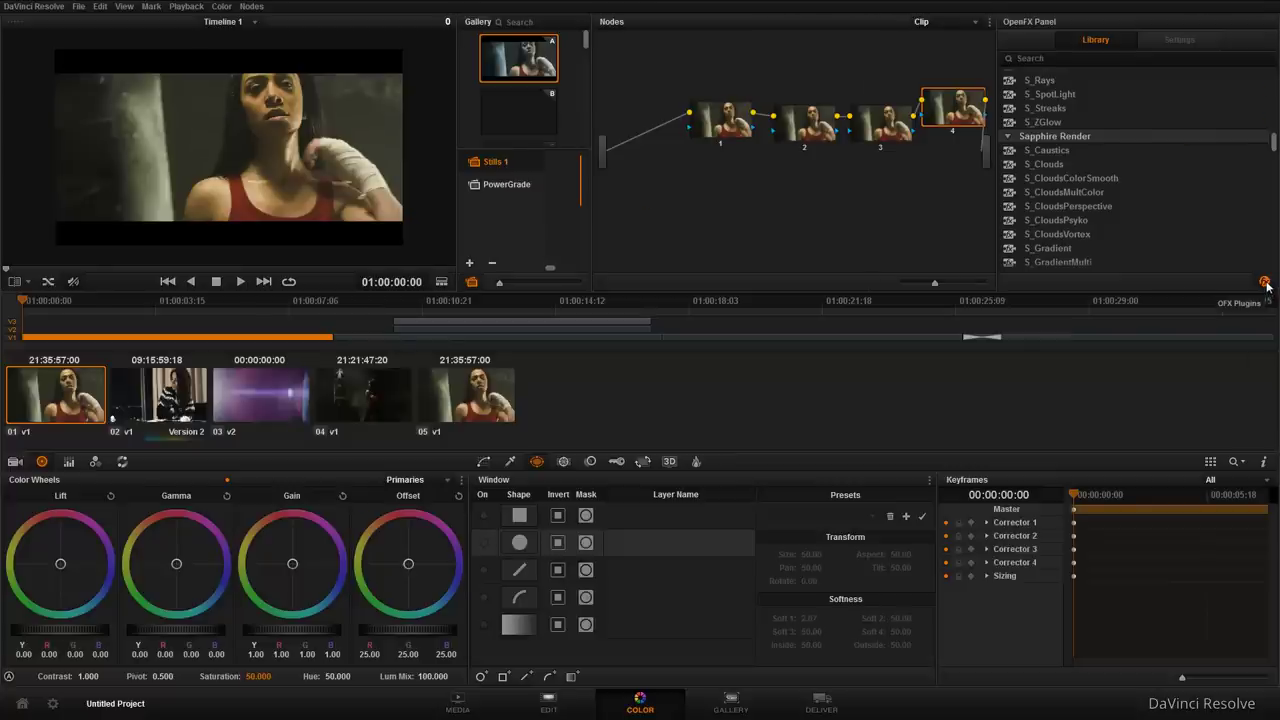
left_click(1265, 284)
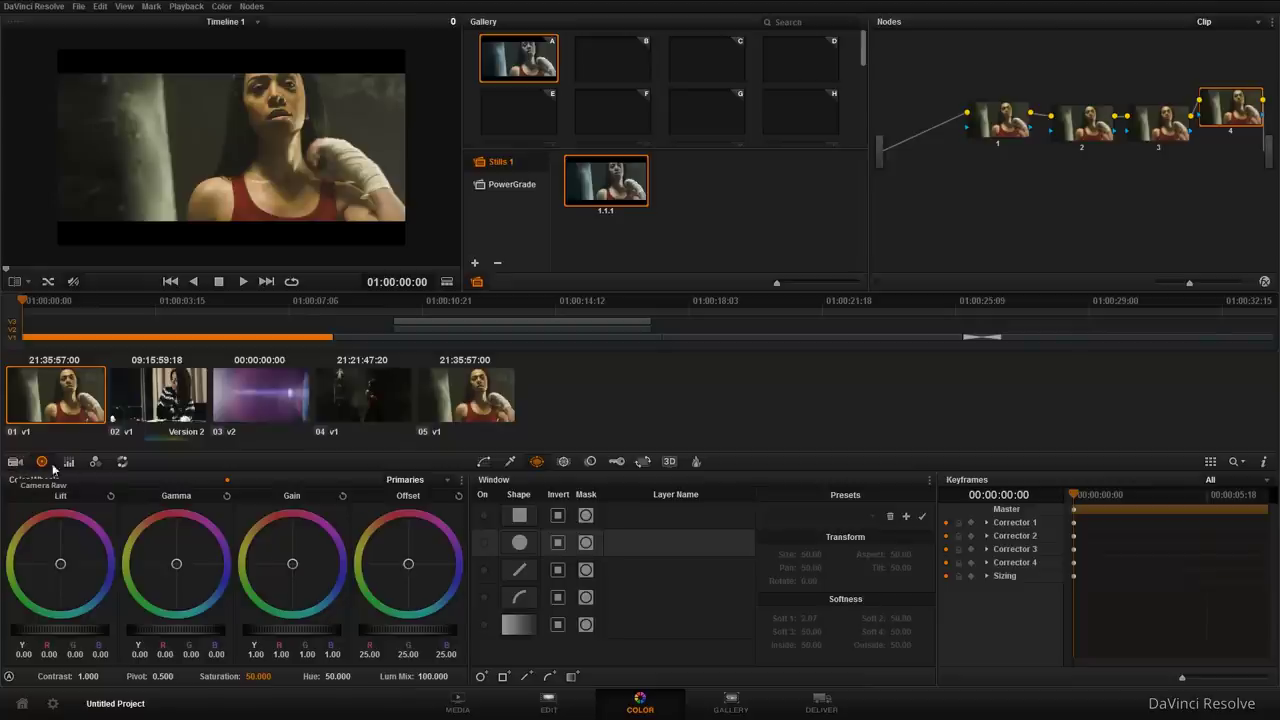
- Set Camera Raw to decode using Clip with BMD Film colour space, then select node 1
left_click(15, 462)
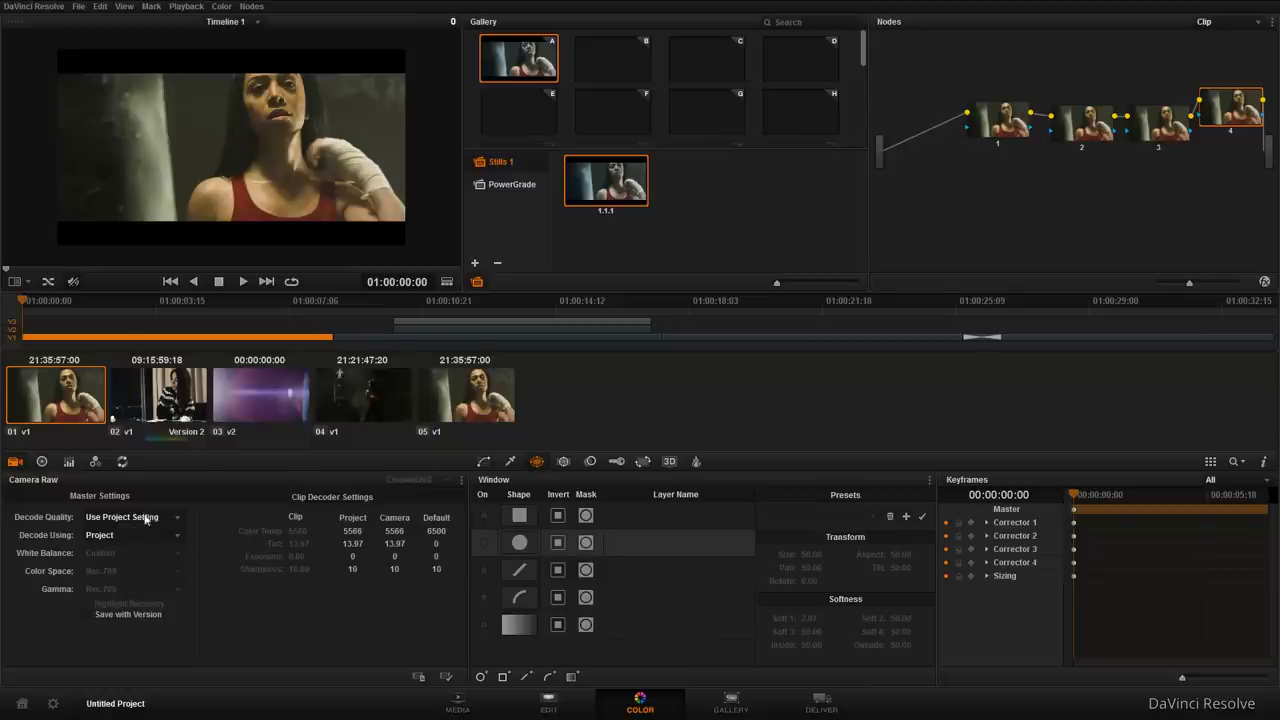
left_click(150, 535)
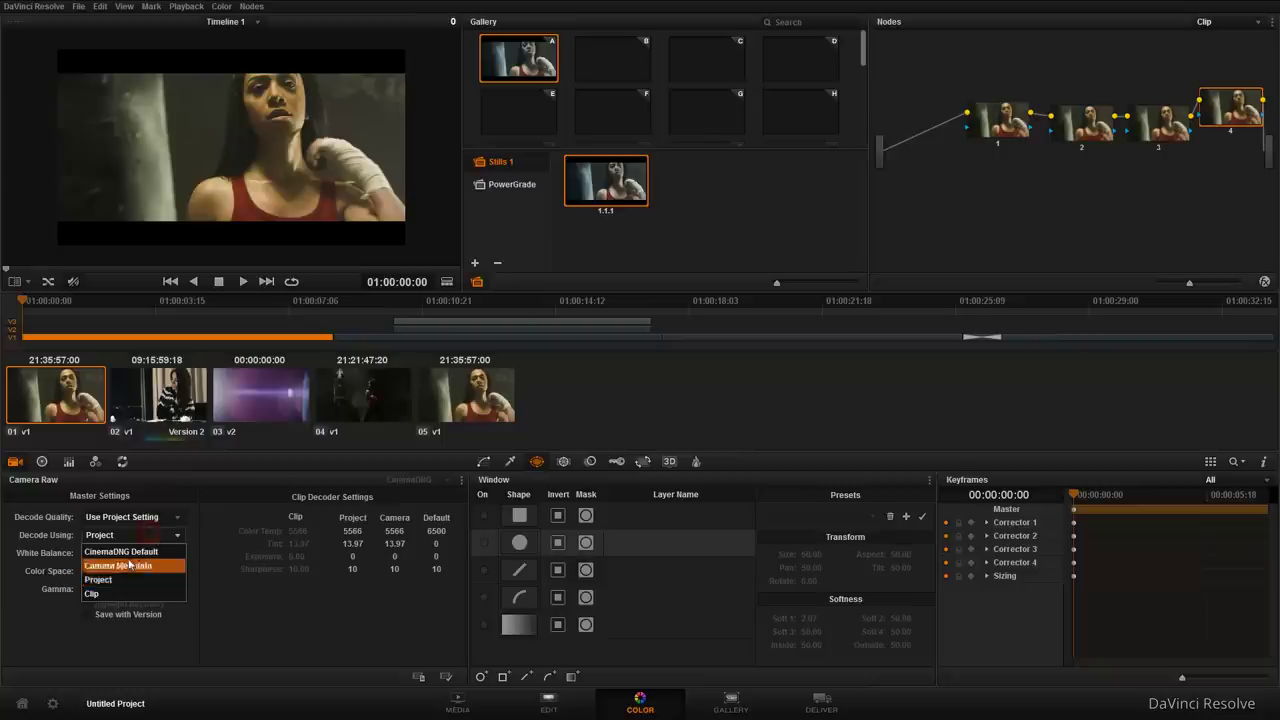
left_click(140, 535)
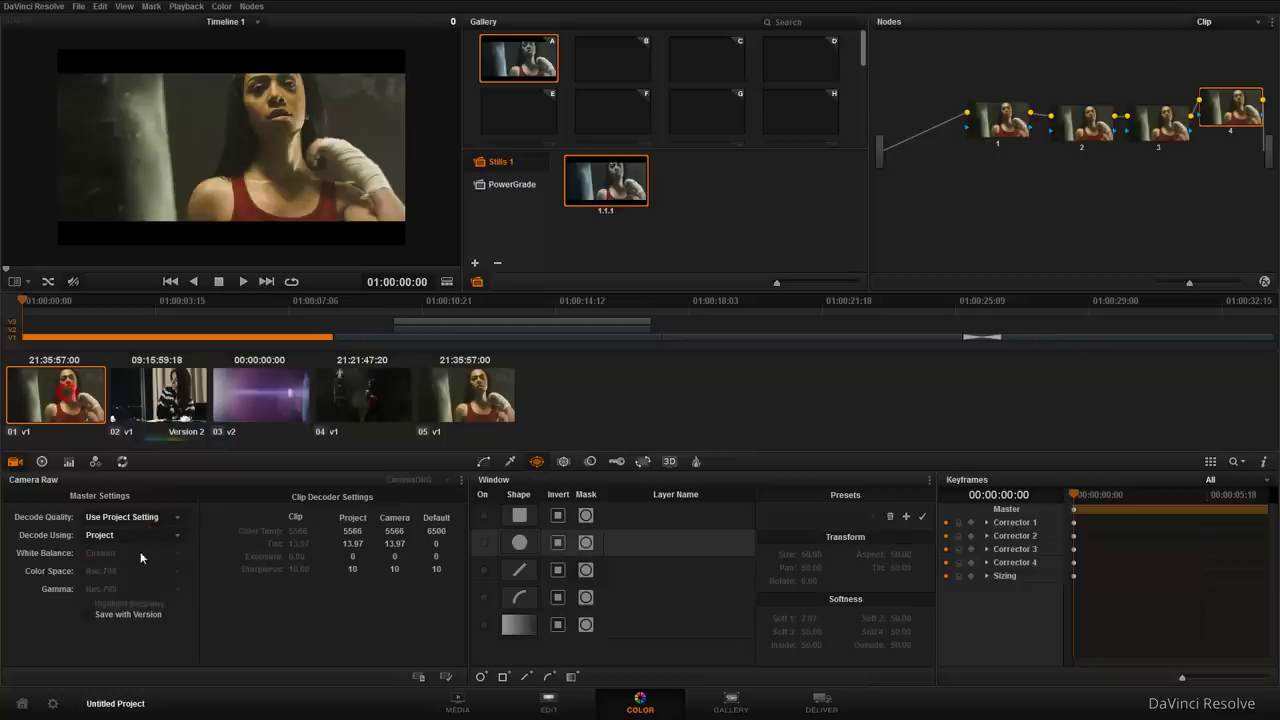
left_click(140, 535)
left_click(102, 596)
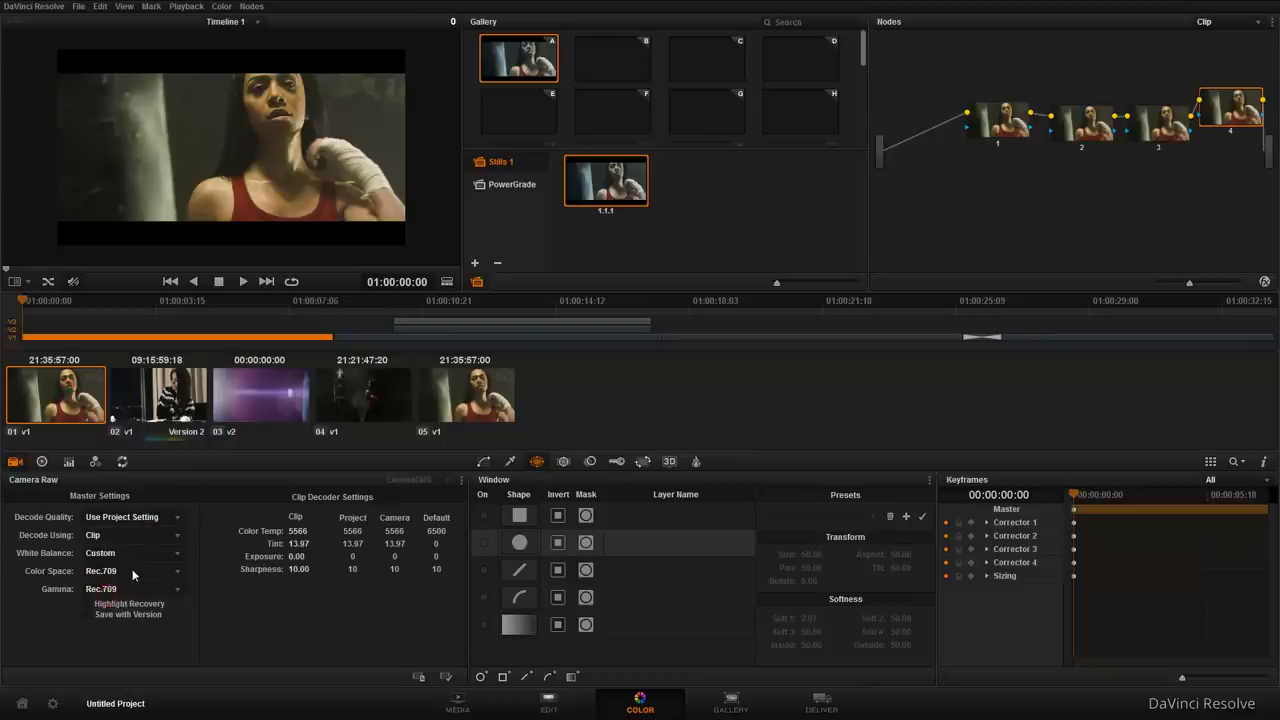
left_click(136, 572)
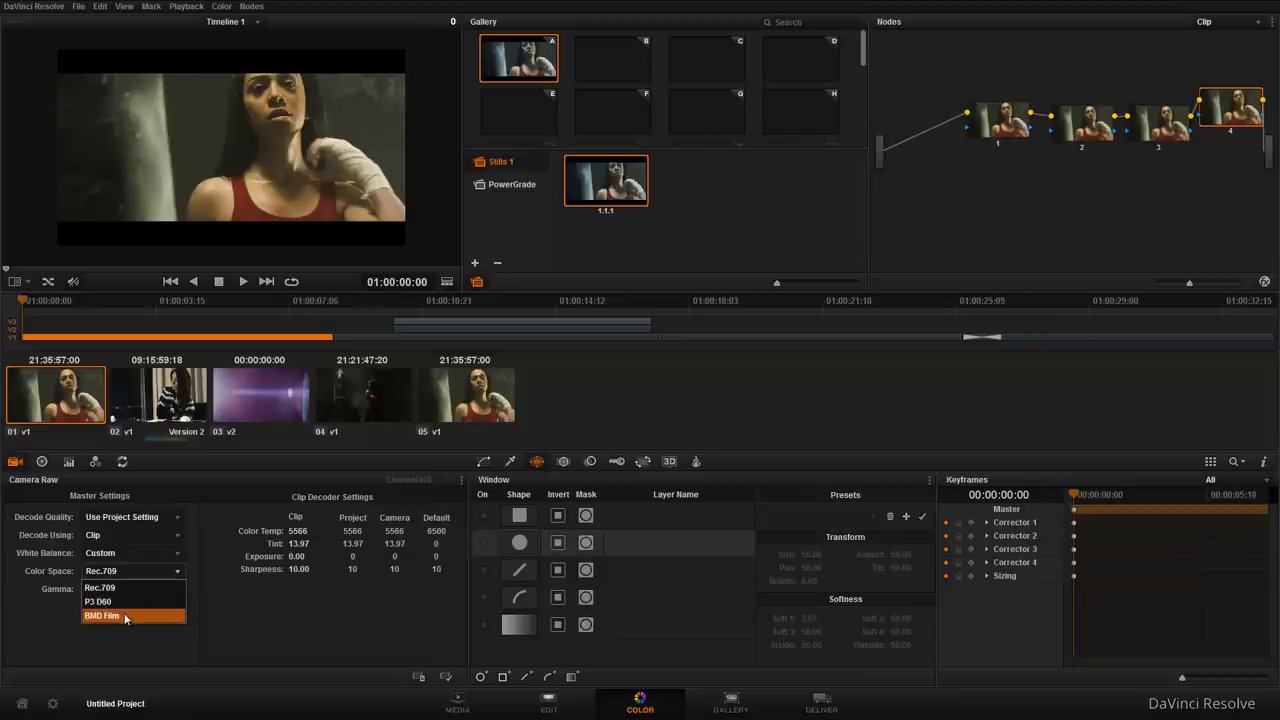
left_click(121, 616)
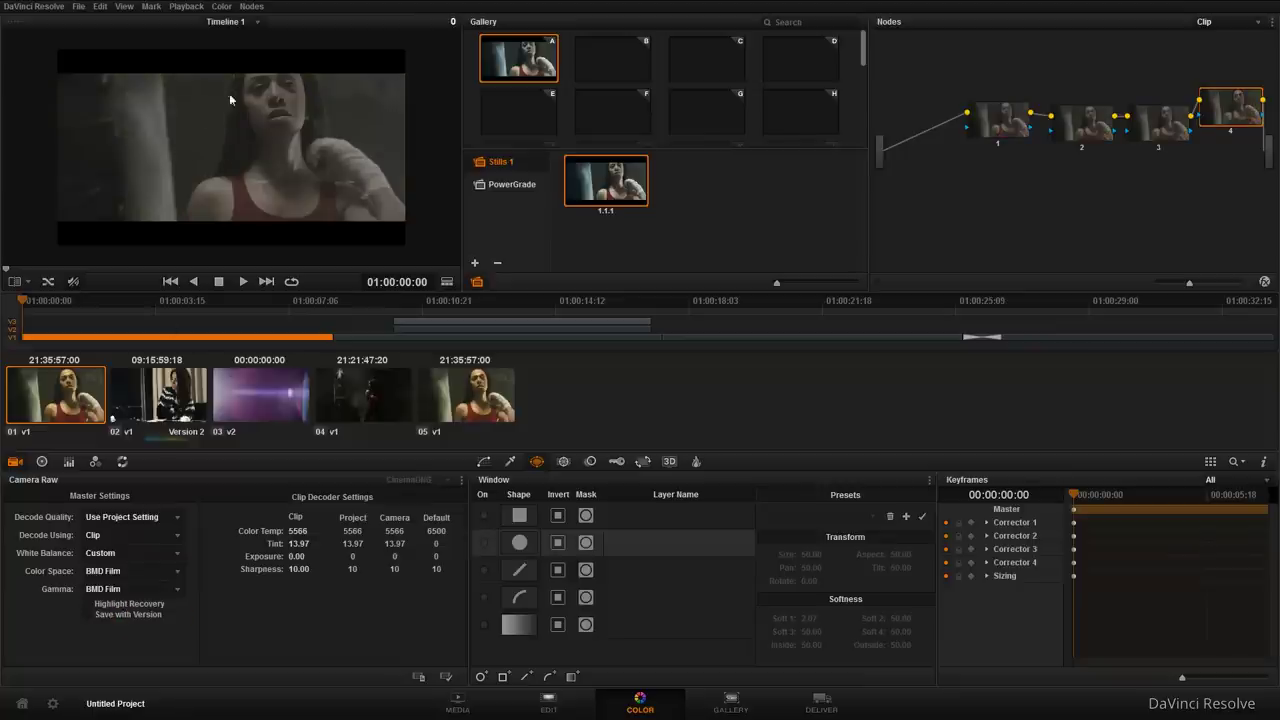
left_click(1013, 130)
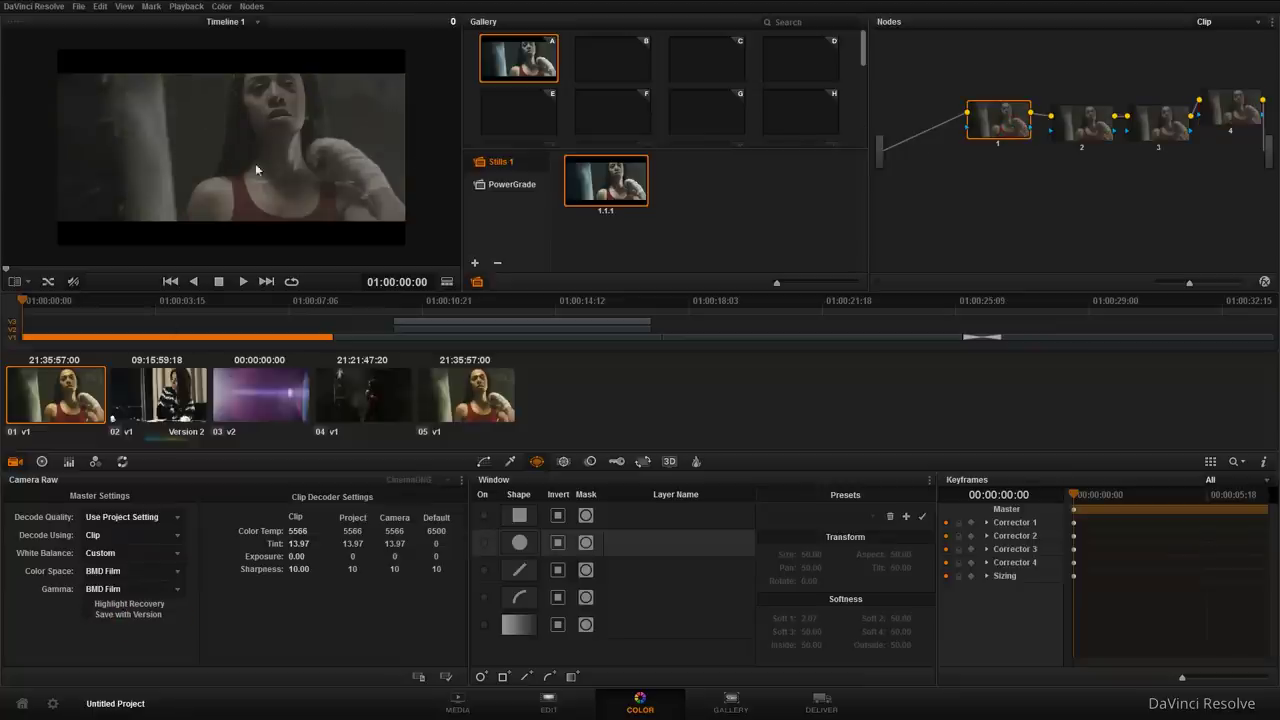
left_click(41, 462)
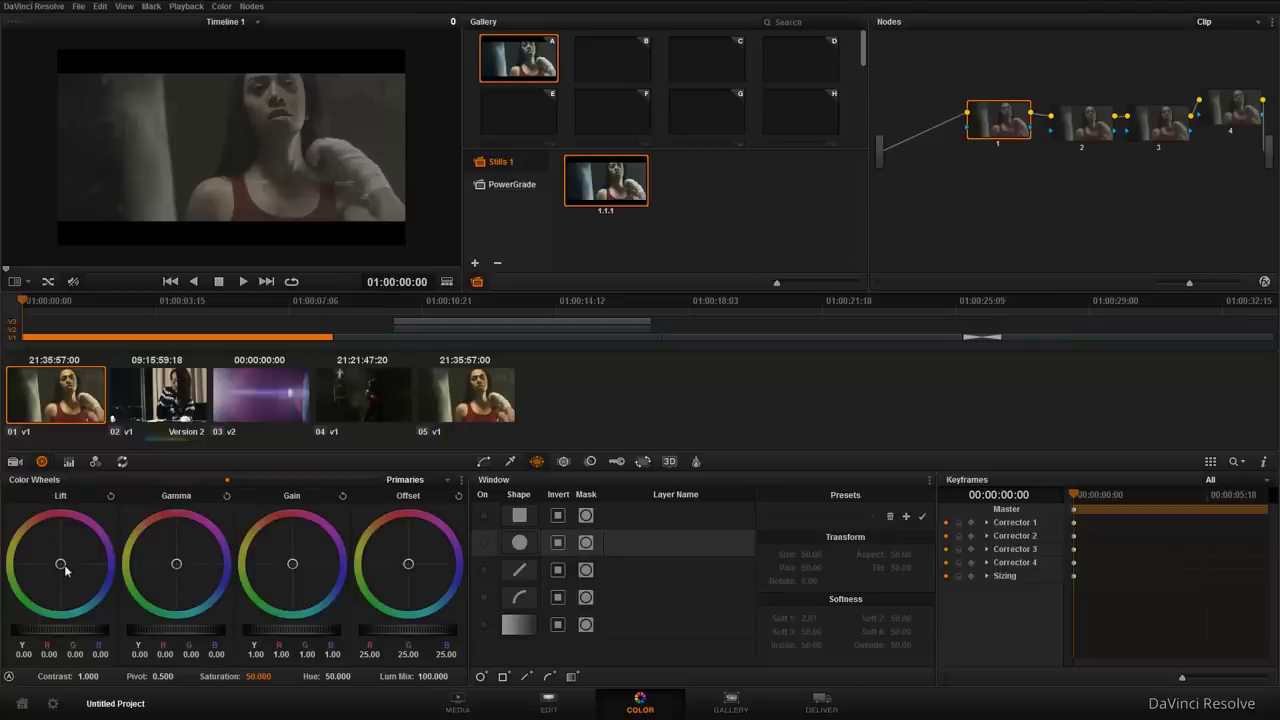
- Set the master wheels to Lift -0.02, Gain 1.38 and Gamma 0.01
left_click_drag(73, 622, 61, 628)
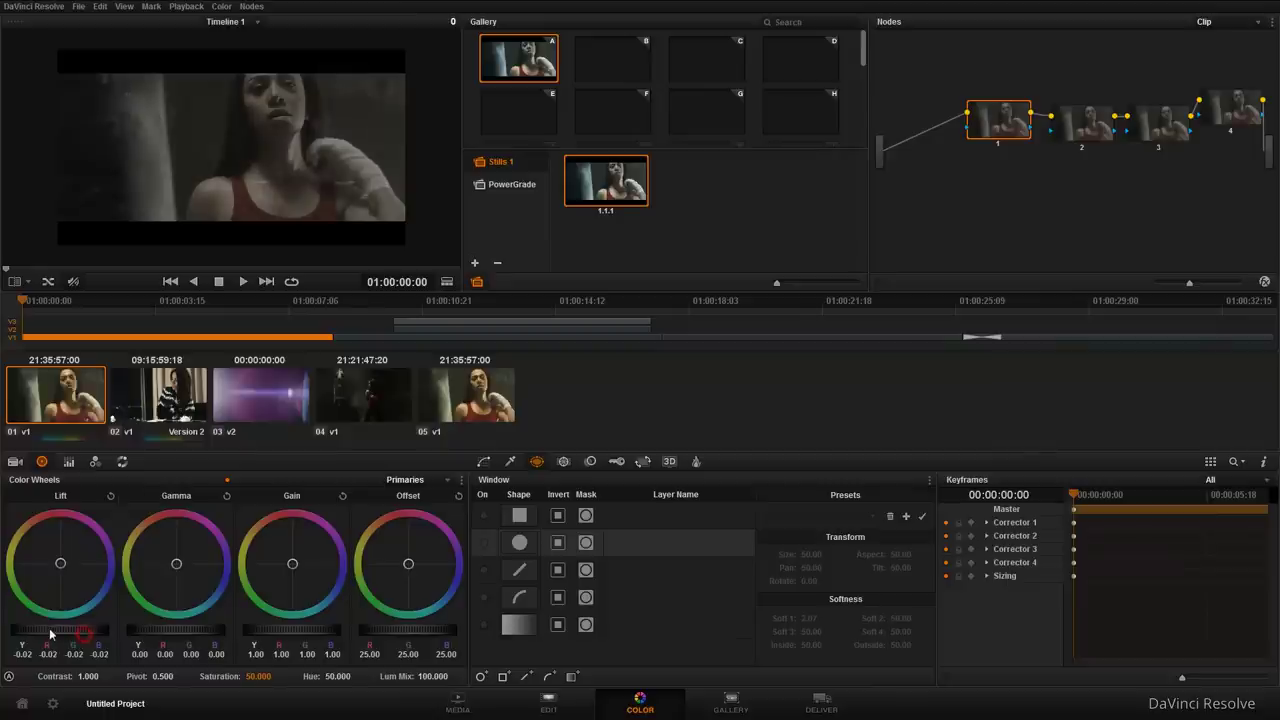
left_click_drag(286, 629, 320, 629)
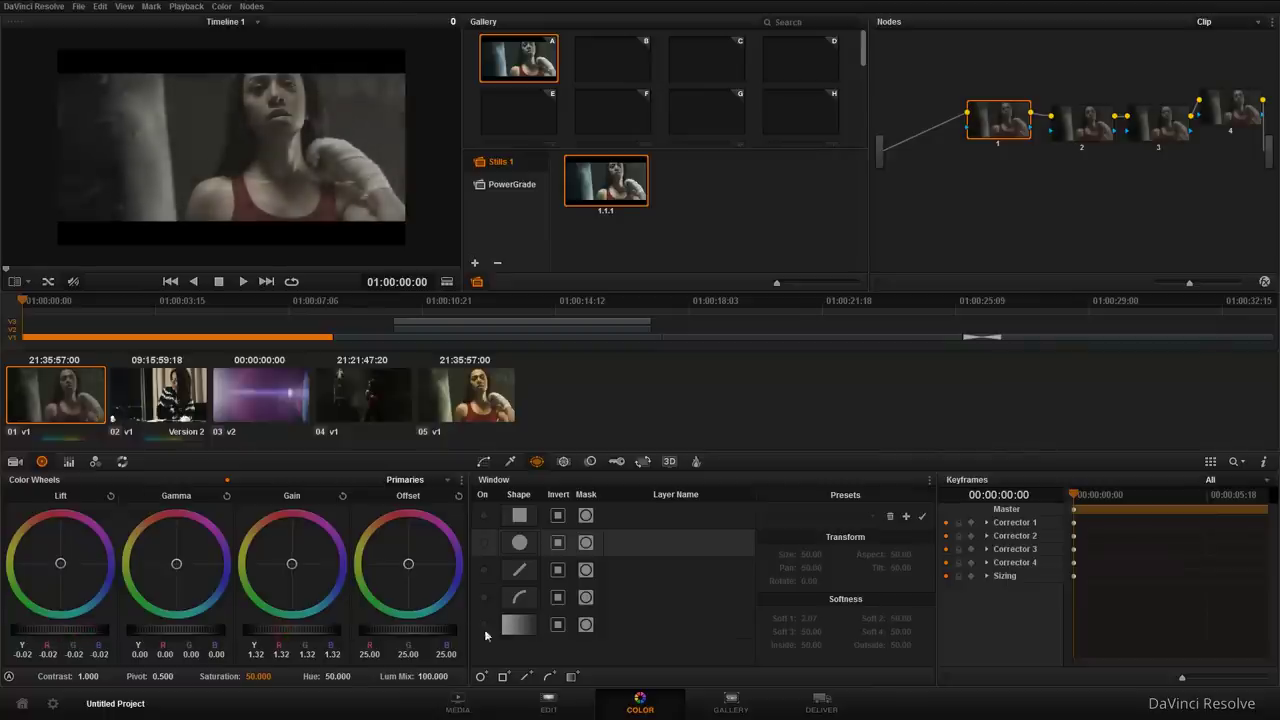
left_click_drag(185, 638, 216, 641)
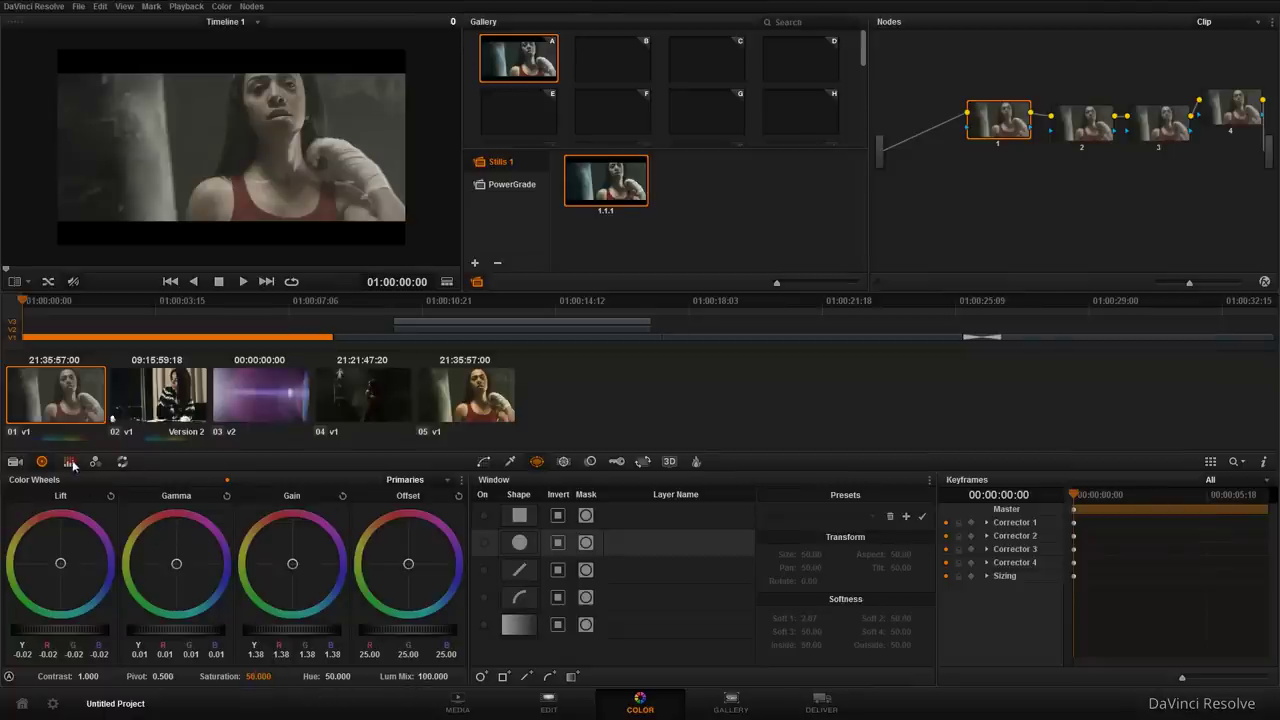
- Browse the Primaries bars, RGB Mixer, Motion Effects and Camera Raw palettes, ending on the curves
left_click(69, 462)
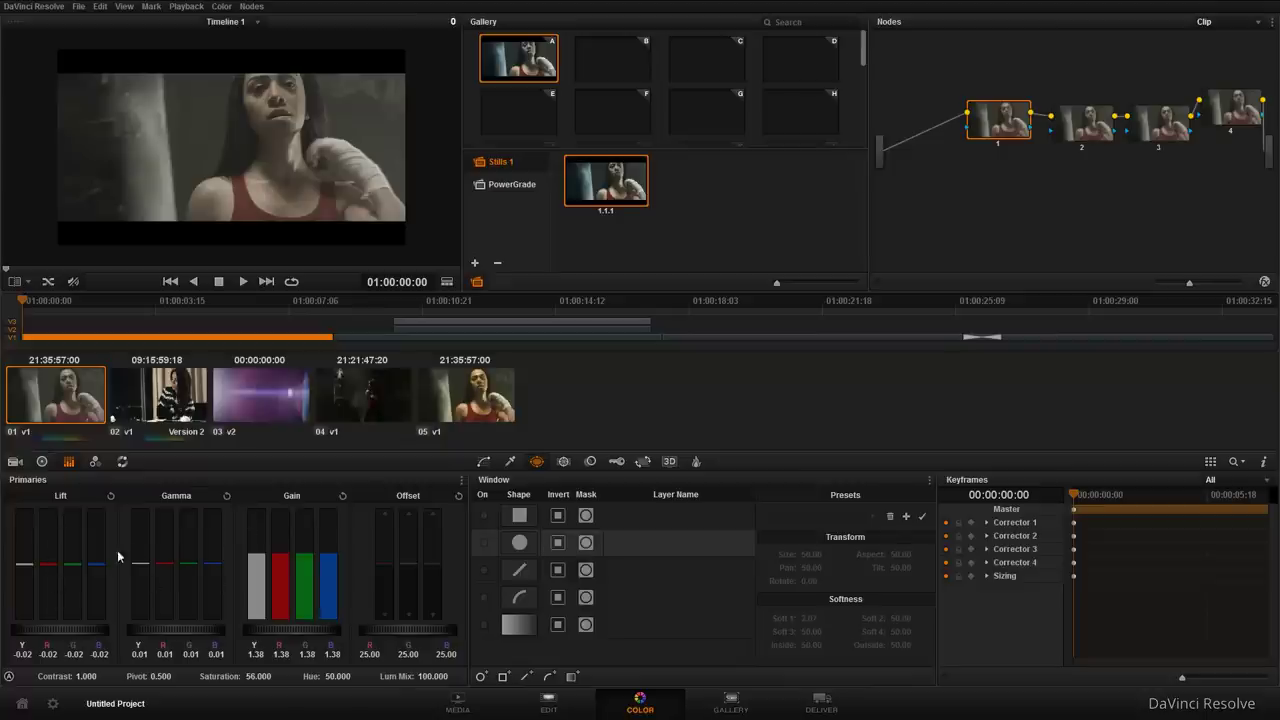
left_click(95, 461)
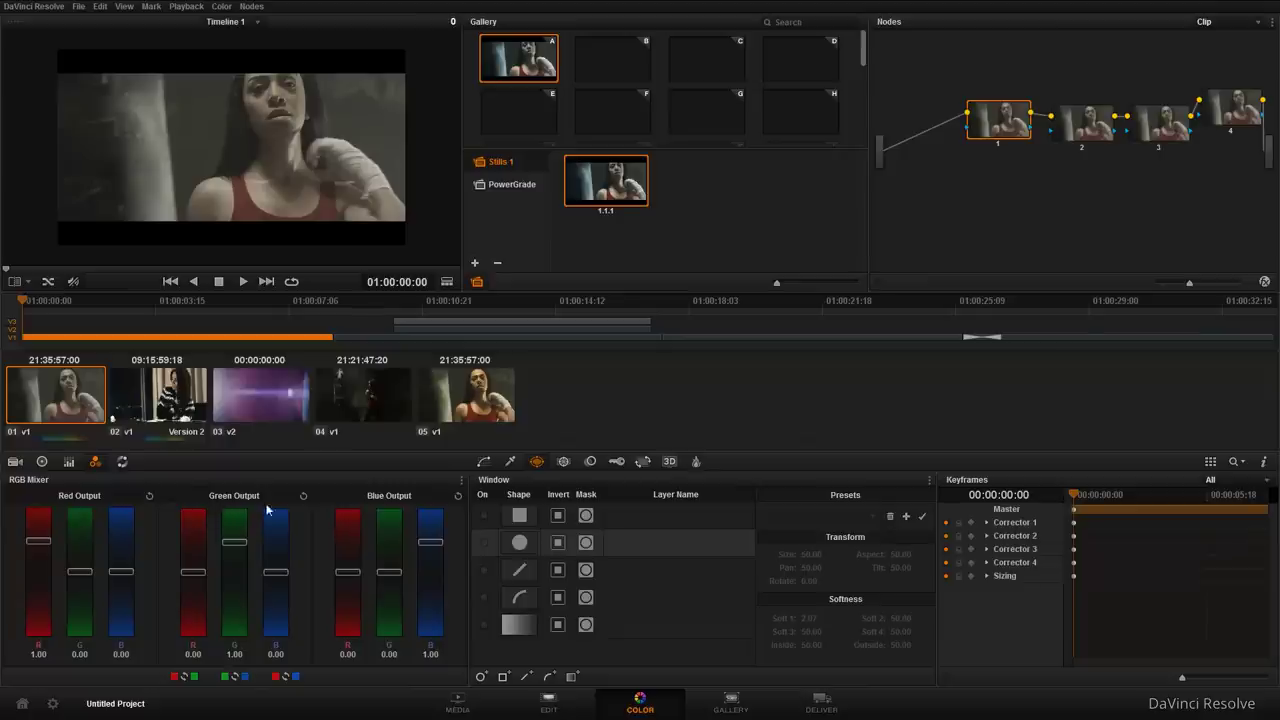
left_click(122, 462)
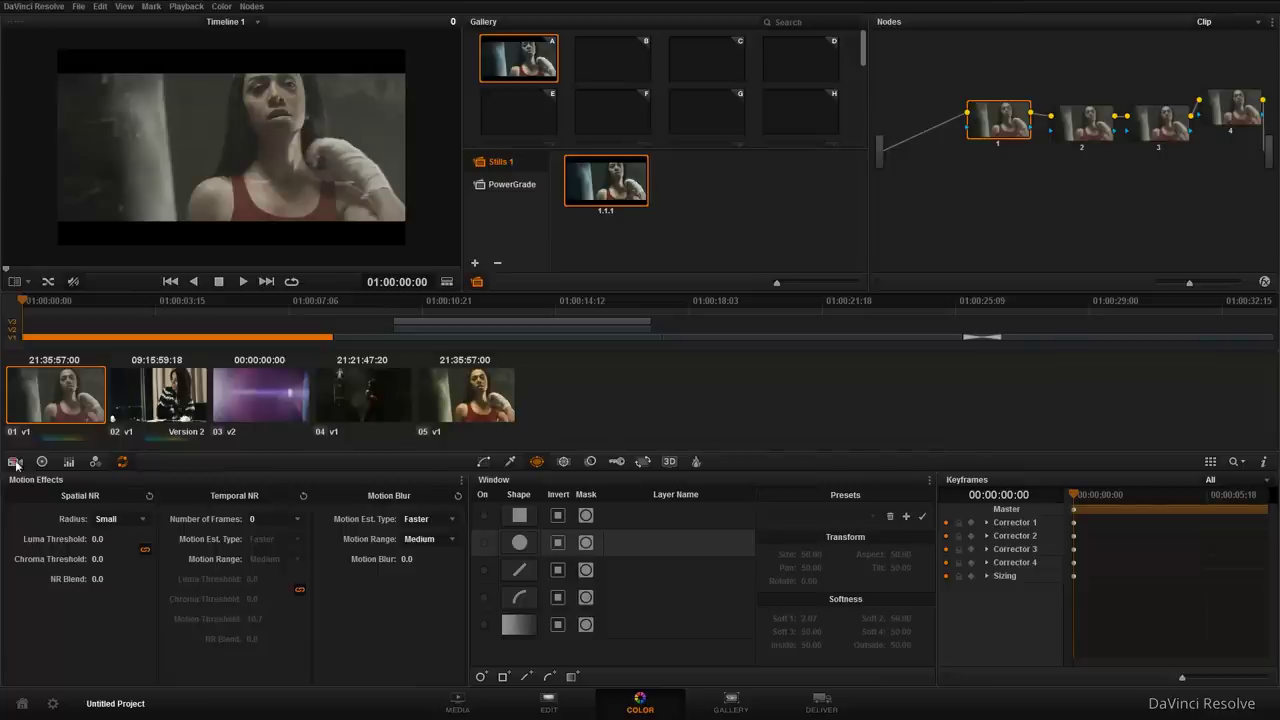
left_click(15, 462)
left_click(41, 462)
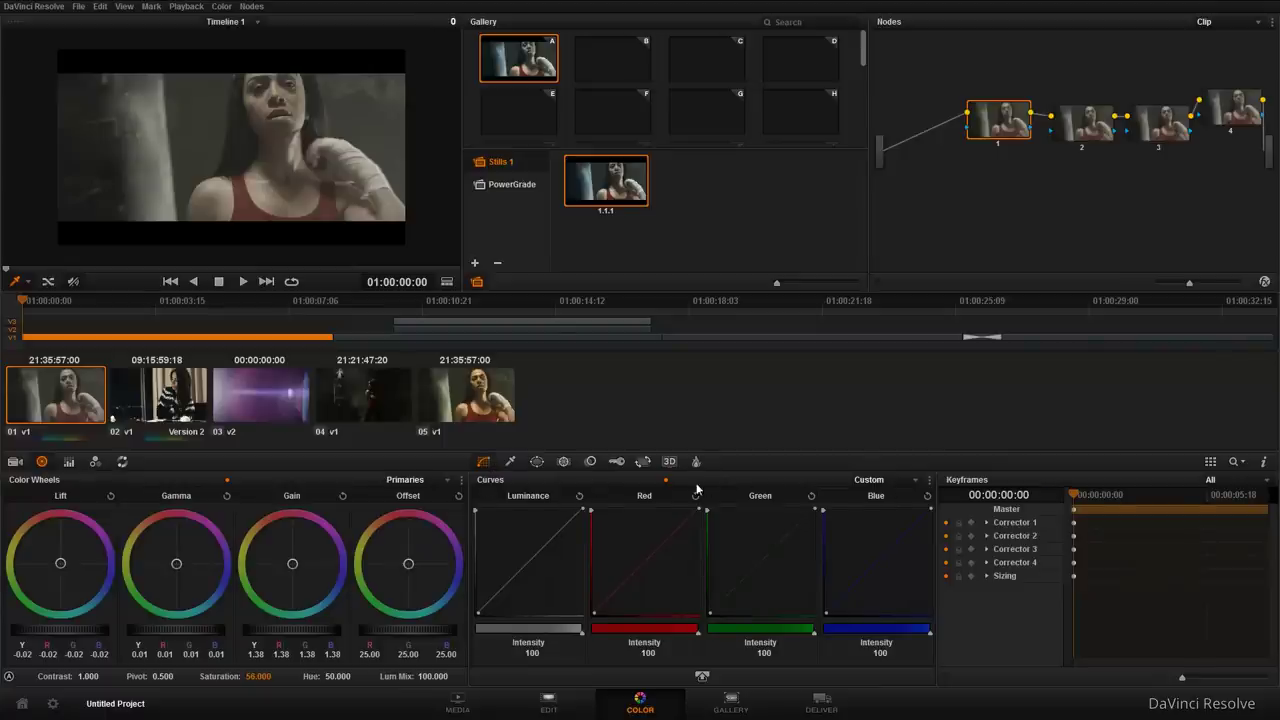
- Page through the Hue vs Hue and Hue vs Lum curves, return to Custom, then open the Qualifier
left_click(900, 484)
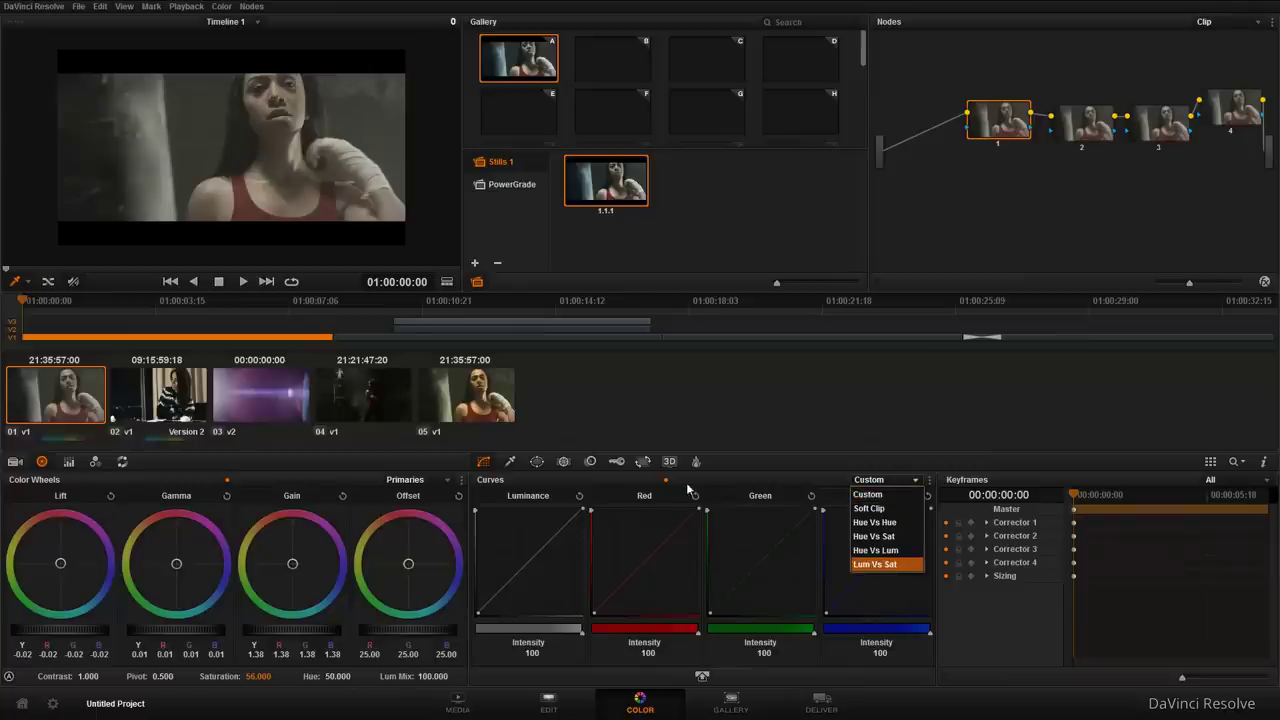
left_click(684, 486)
left_click(683, 481)
left_click(709, 481)
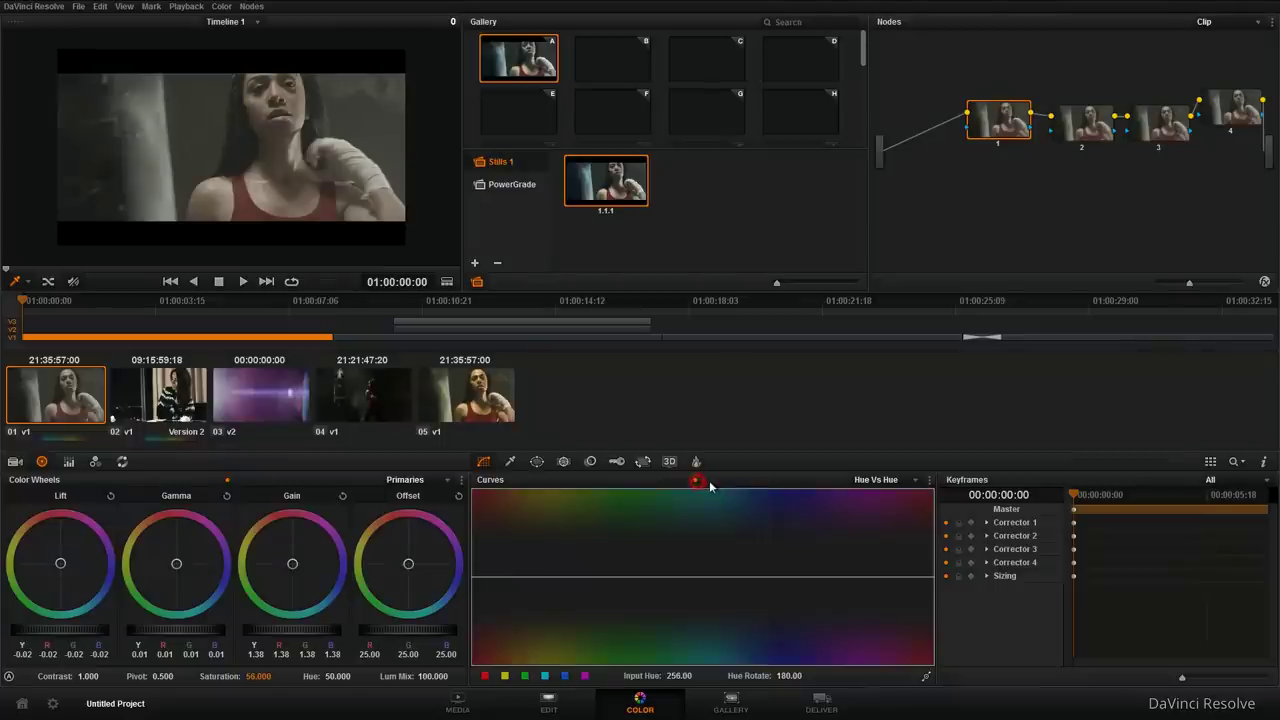
left_click(741, 483)
left_click(726, 482)
left_click(666, 480)
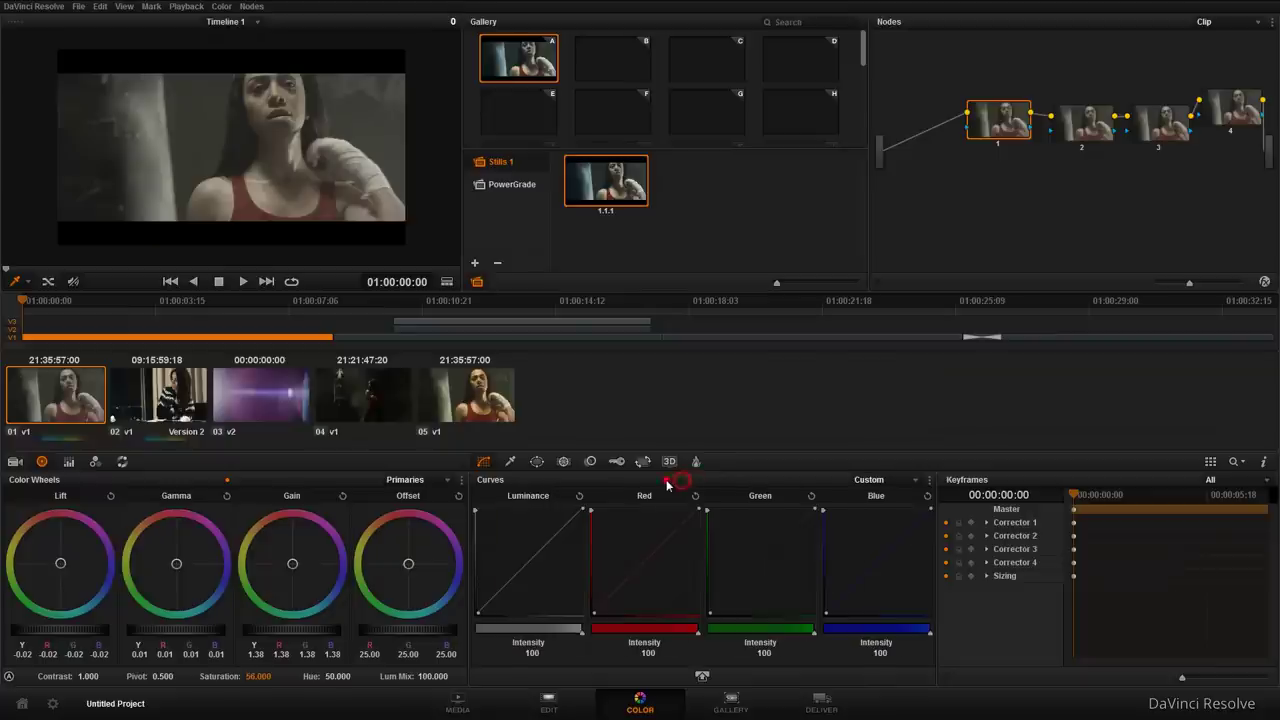
left_click(510, 461)
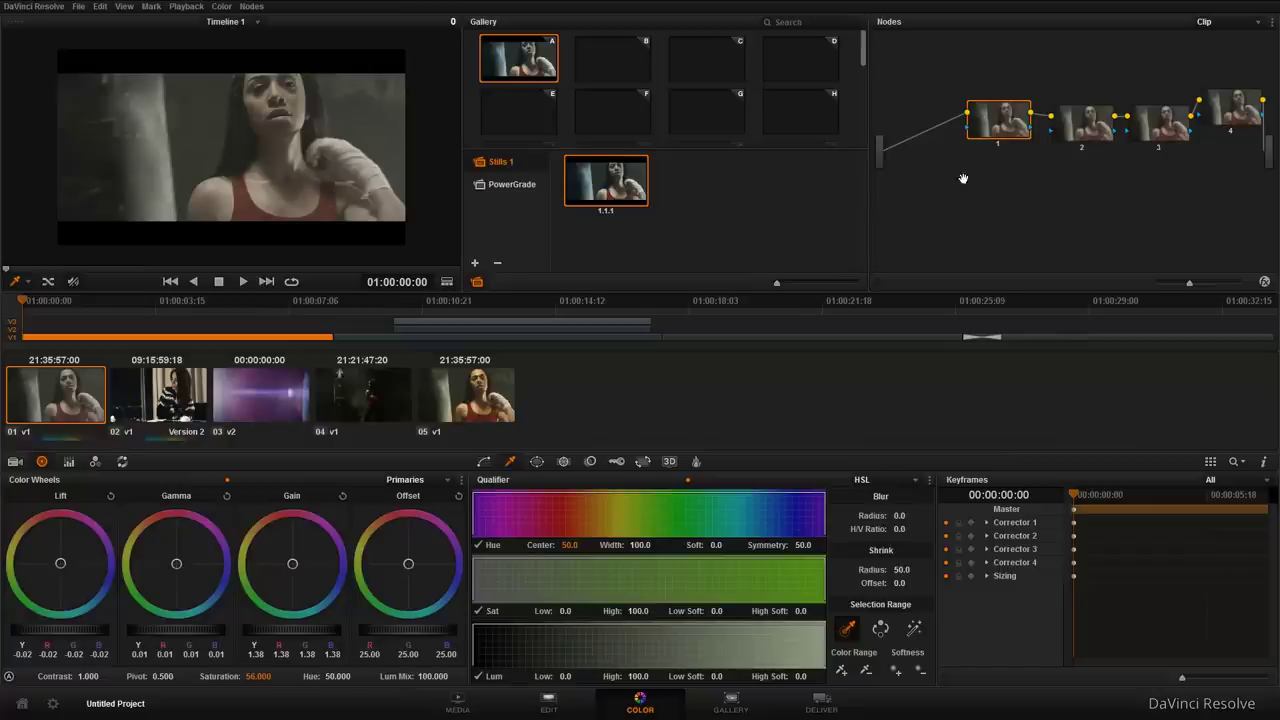
left_click(1088, 132)
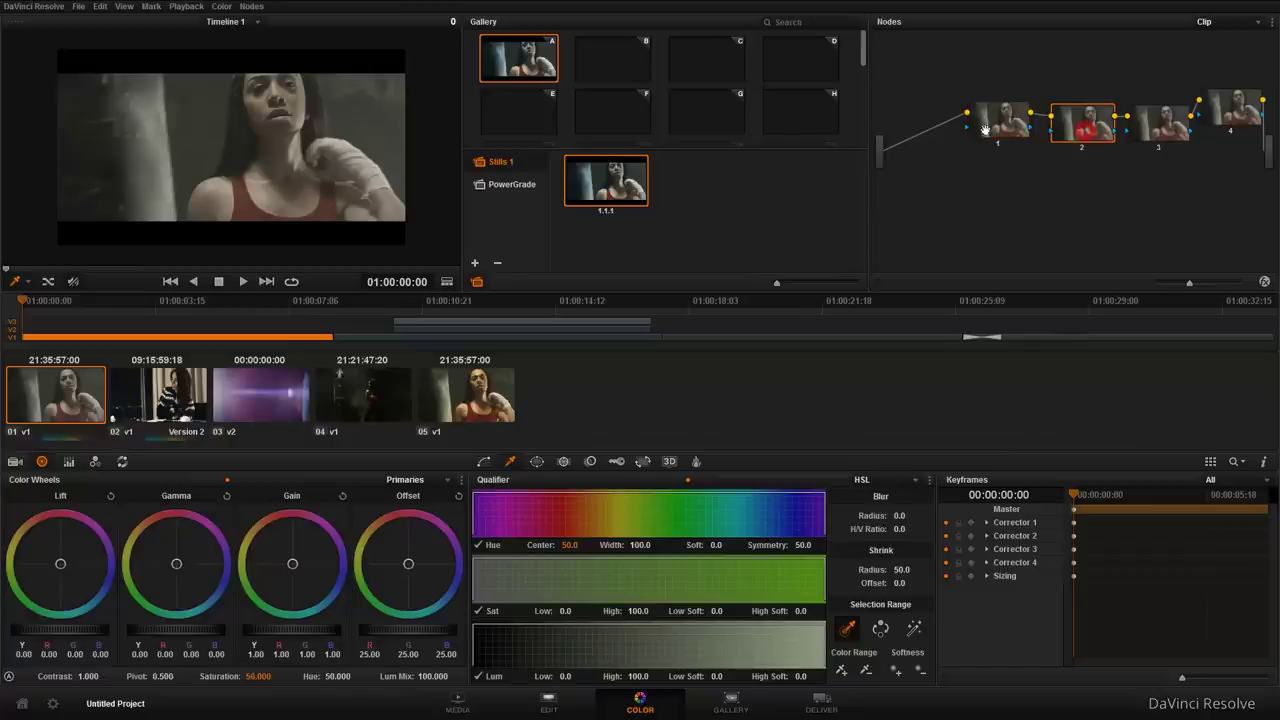
left_click(331, 211)
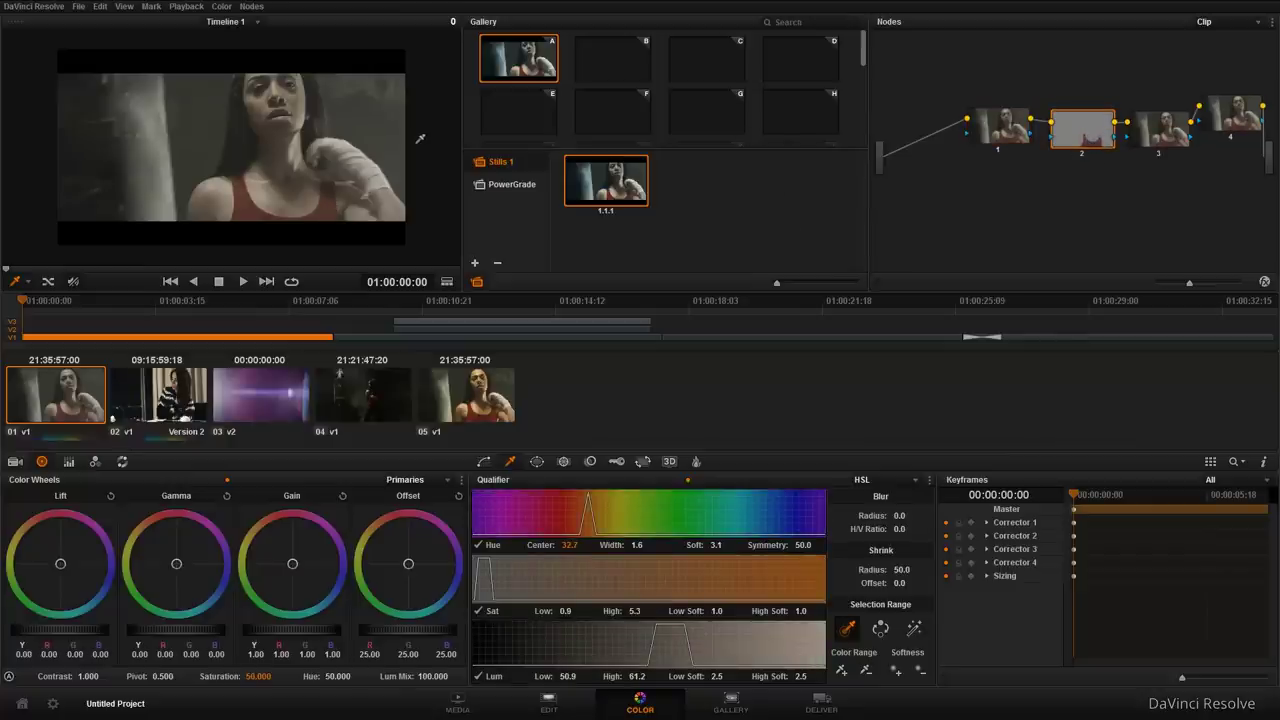
key("shift+h")
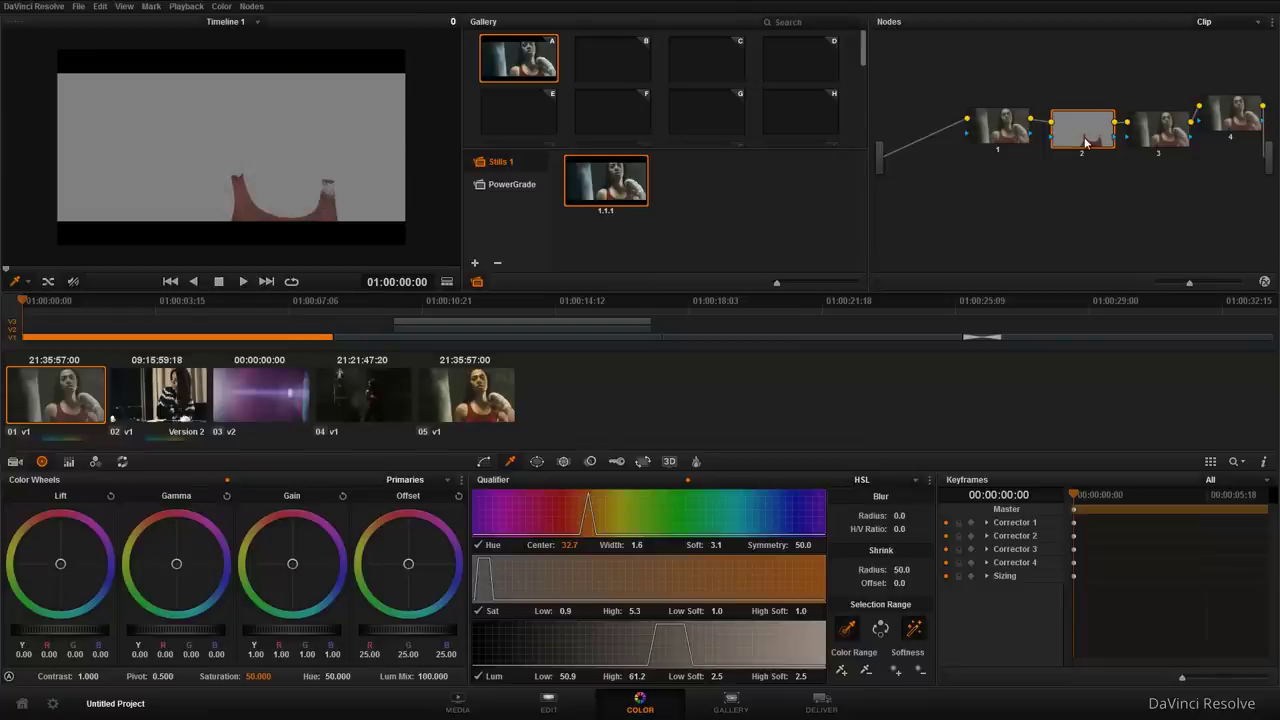
key("ctrl+z")
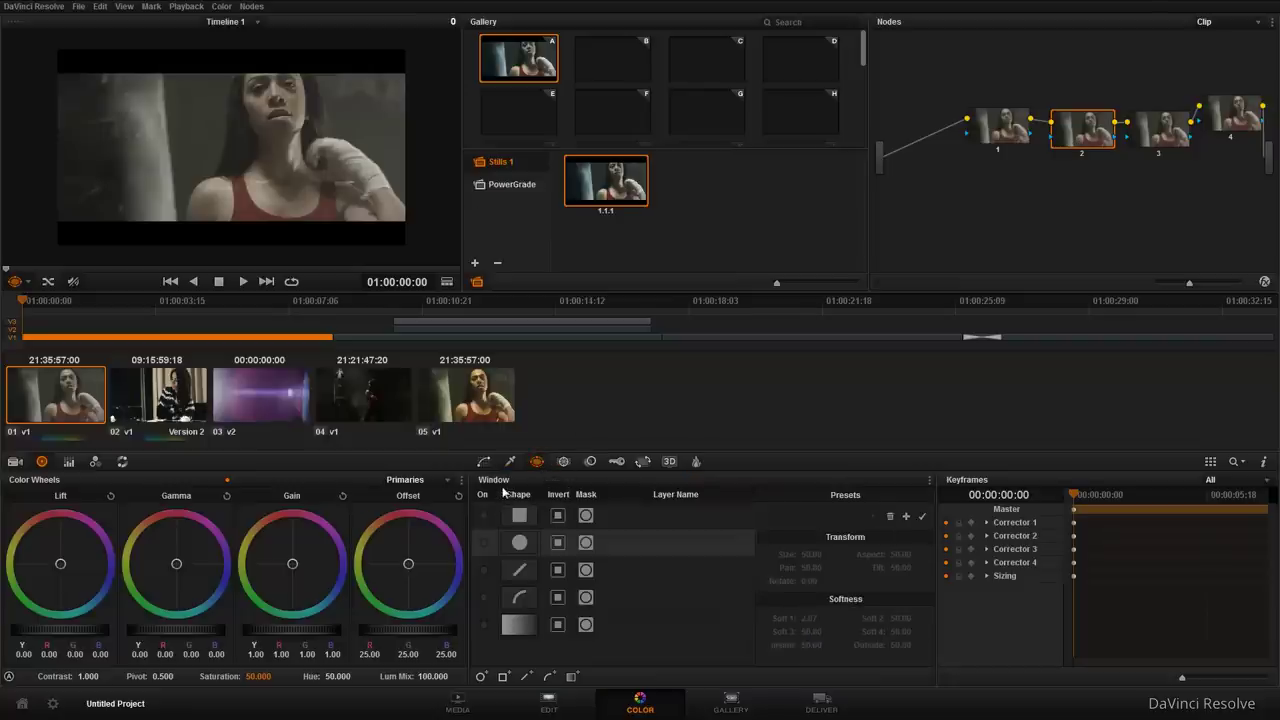
left_click(484, 547)
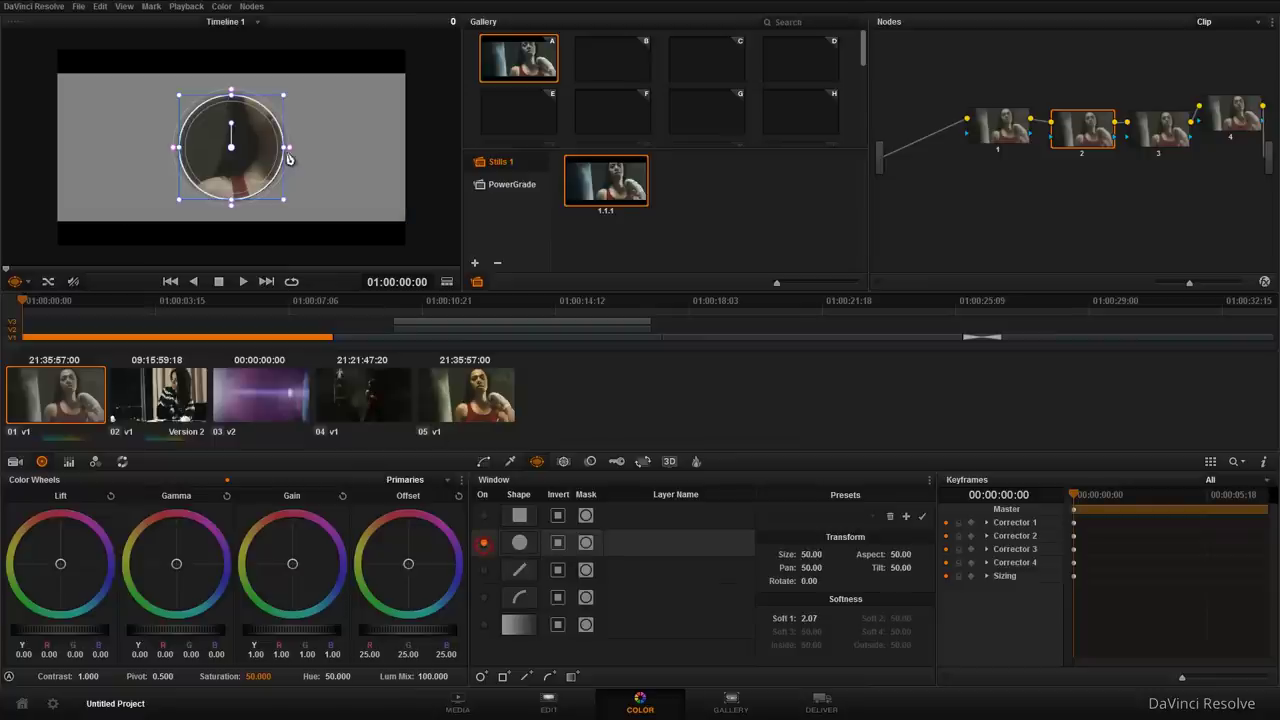
left_click_drag(236, 145, 289, 133)
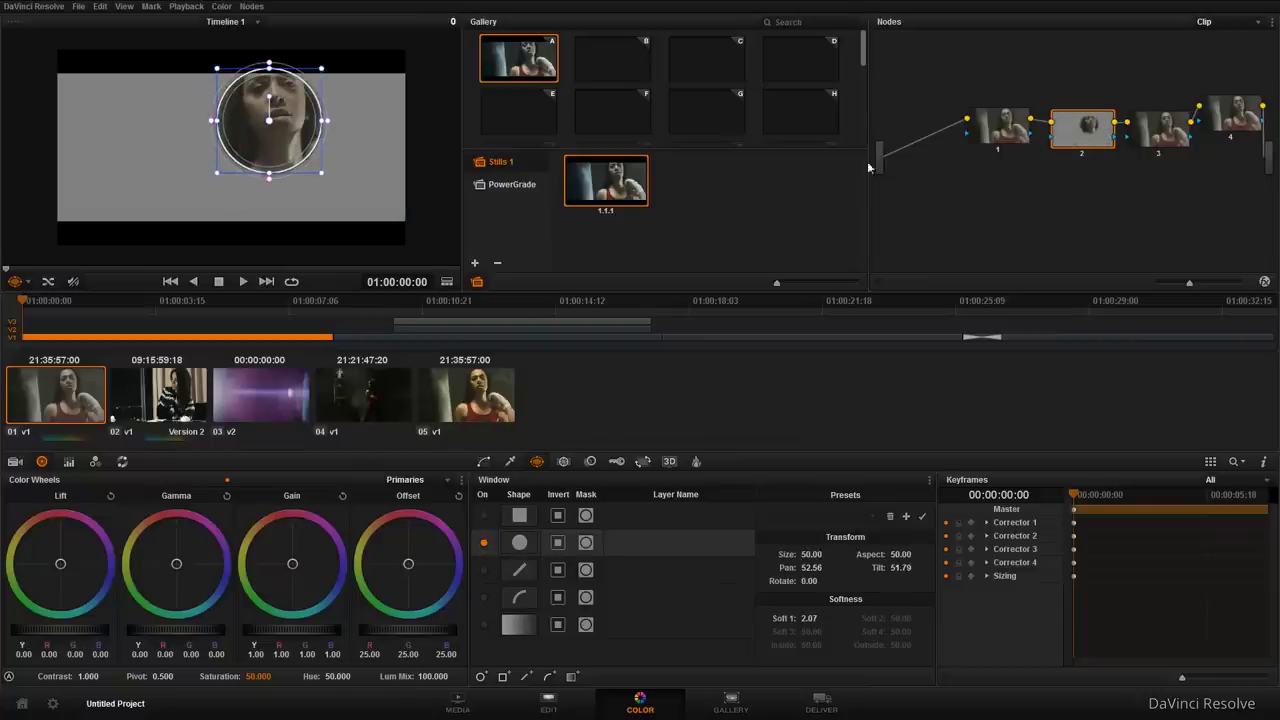
key("shift+h")
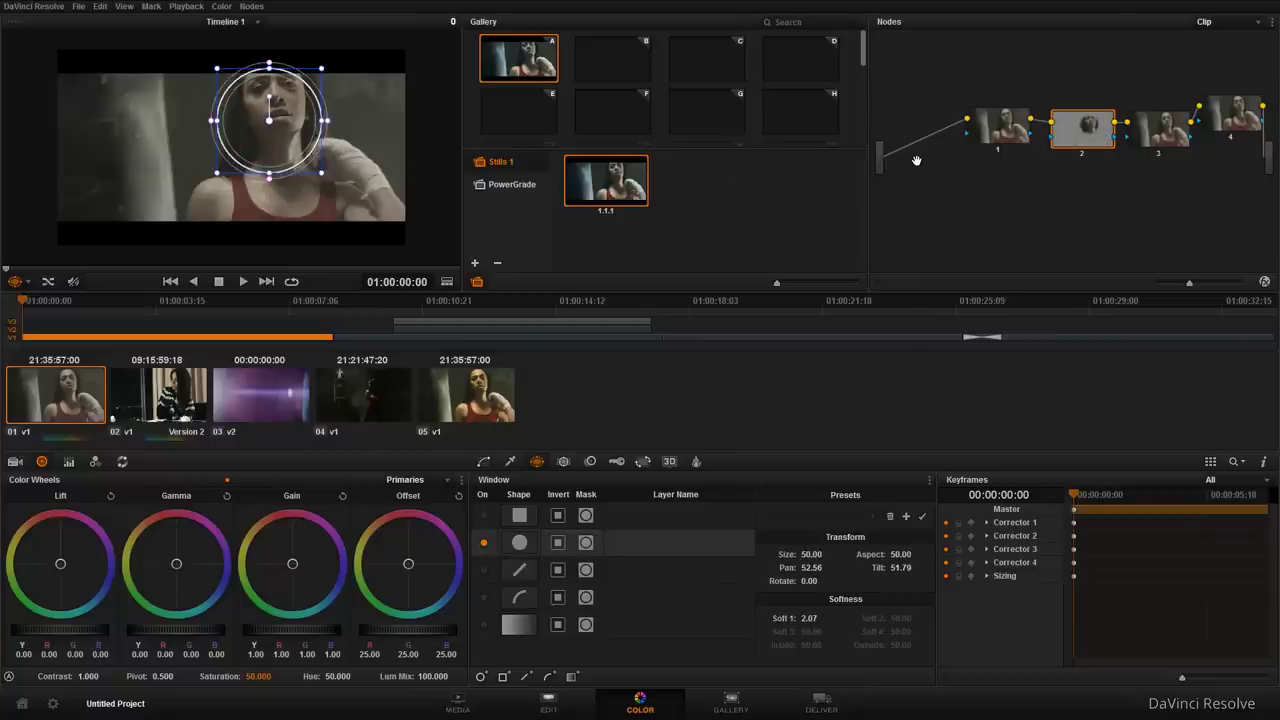
key("shift+h")
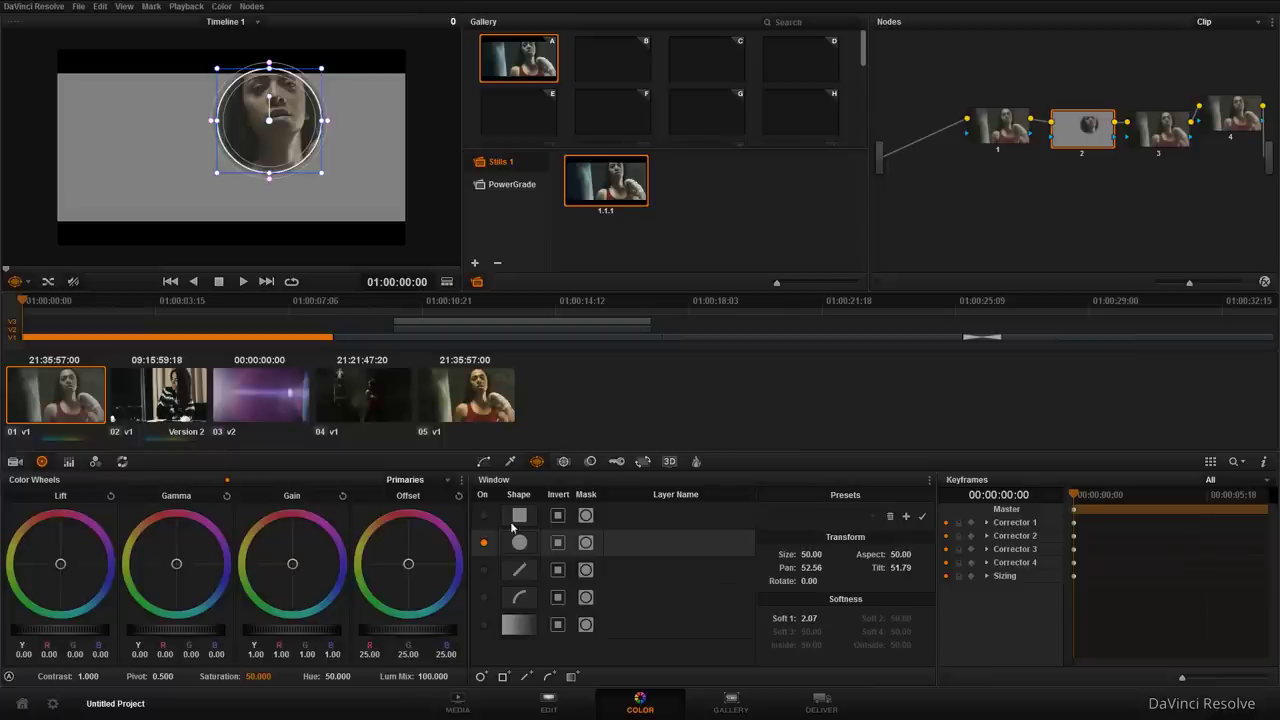
key("ctrl+z")
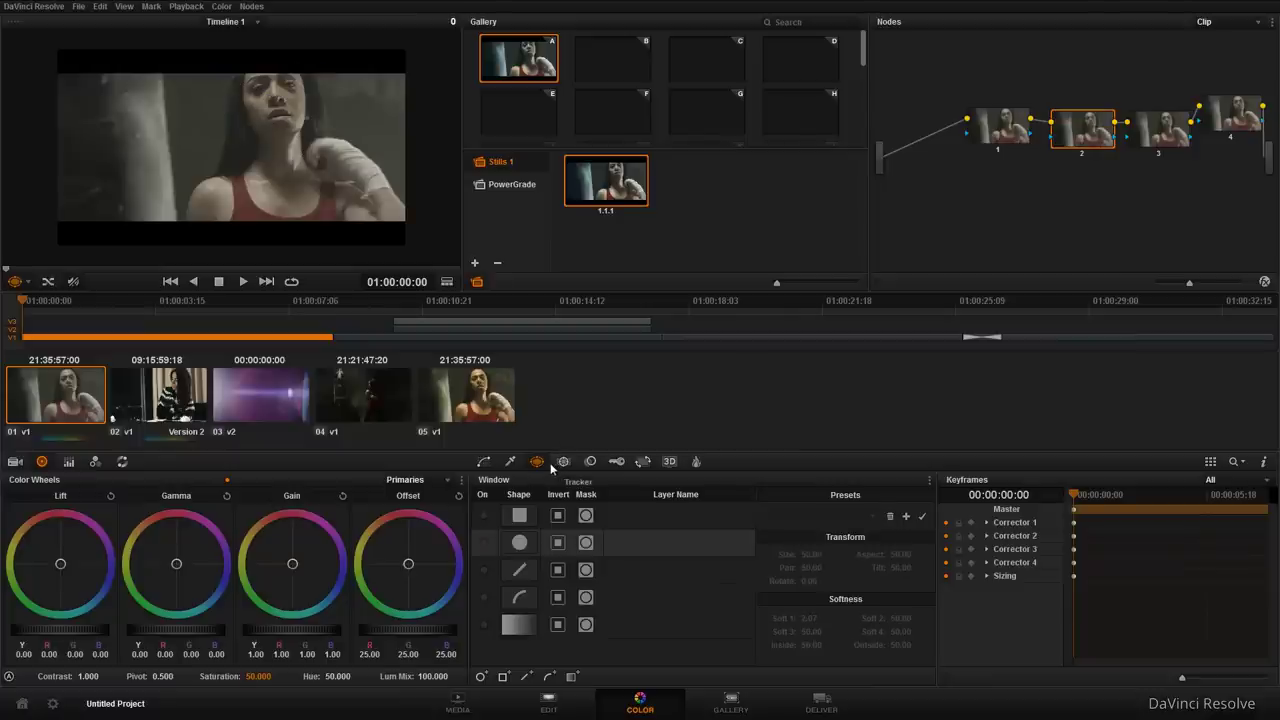
- Open the Blur palette and try the Sharpen and Mist modes before returning to Blur
left_click(562, 463)
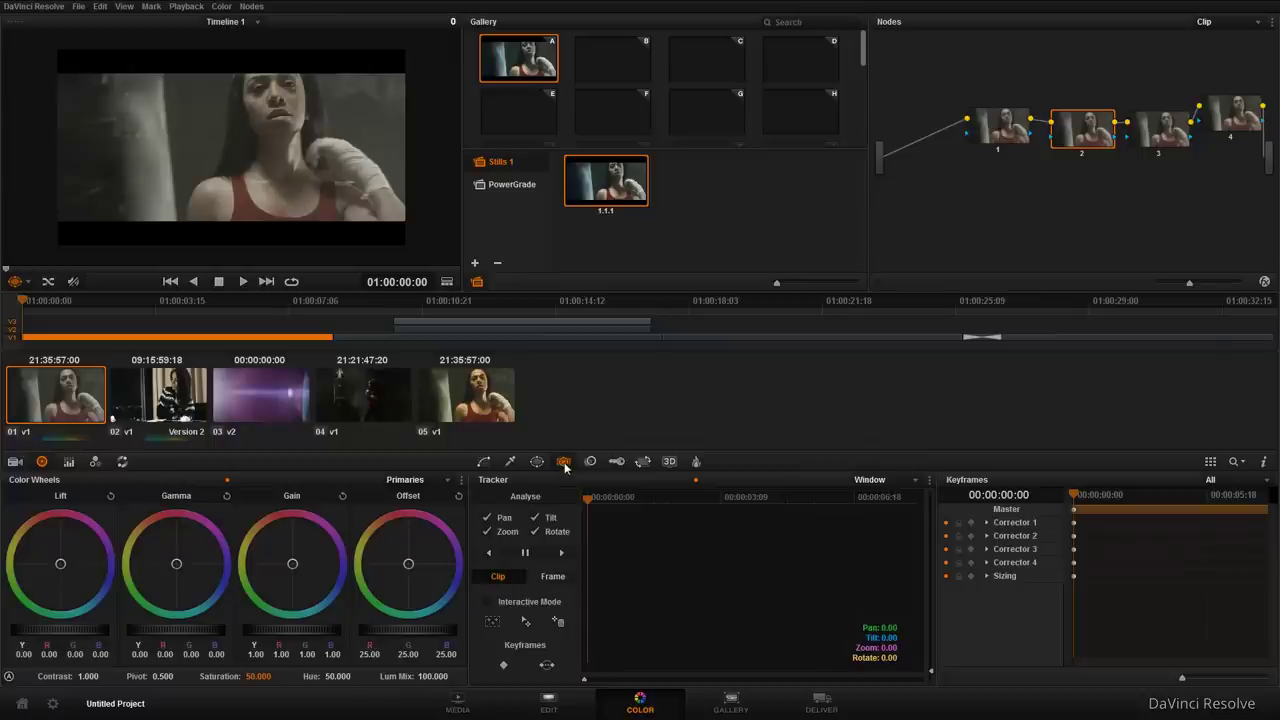
left_click(594, 503)
left_click(589, 463)
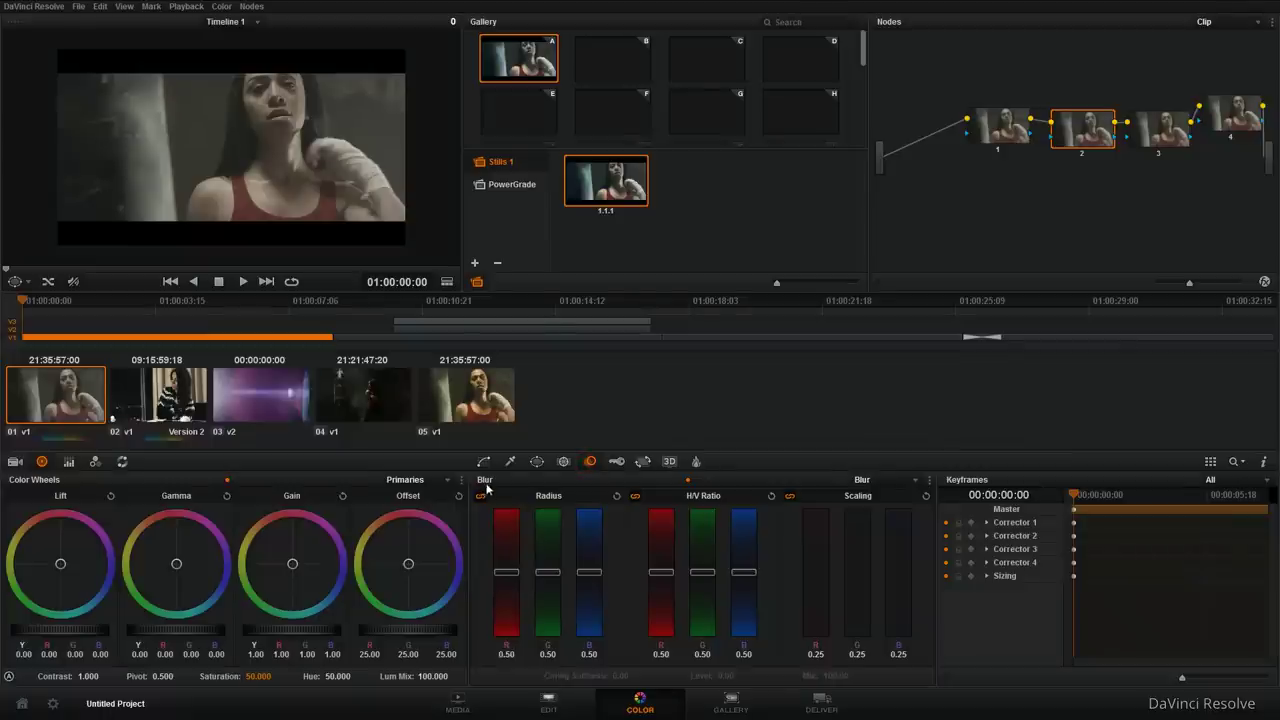
left_click(862, 480)
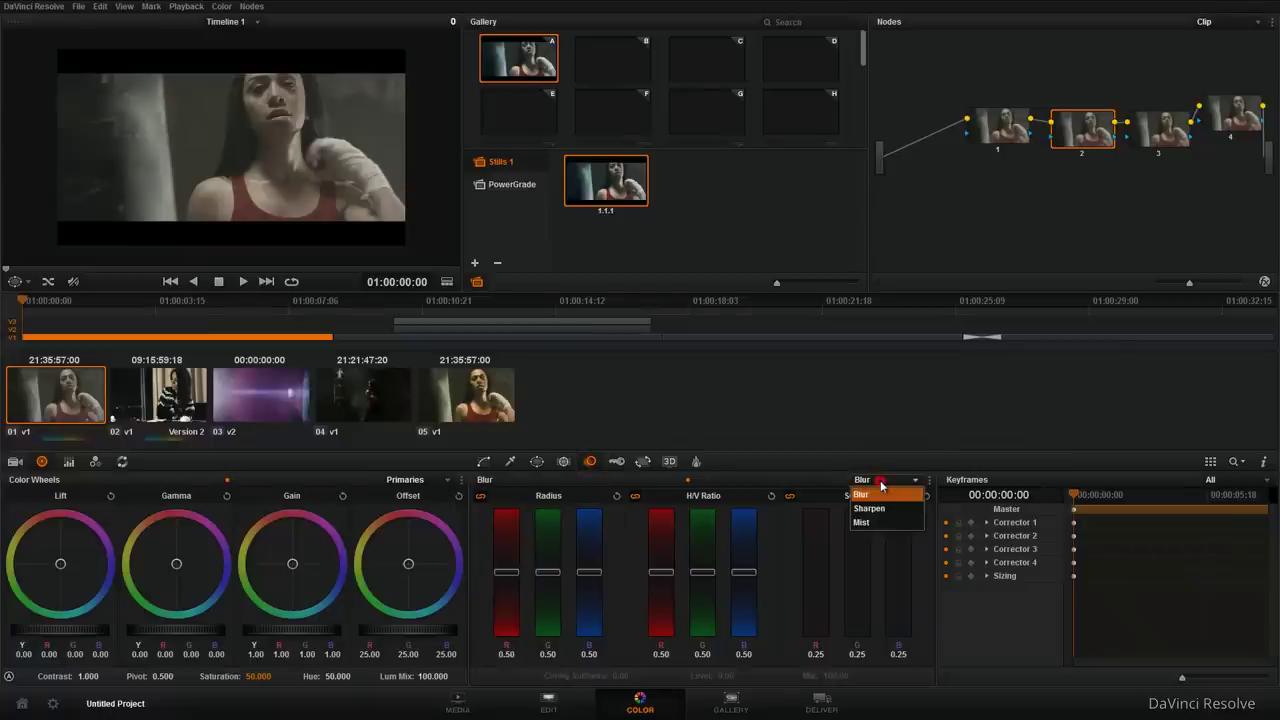
left_click(884, 510)
left_click(888, 480)
left_click(872, 522)
left_click(889, 481)
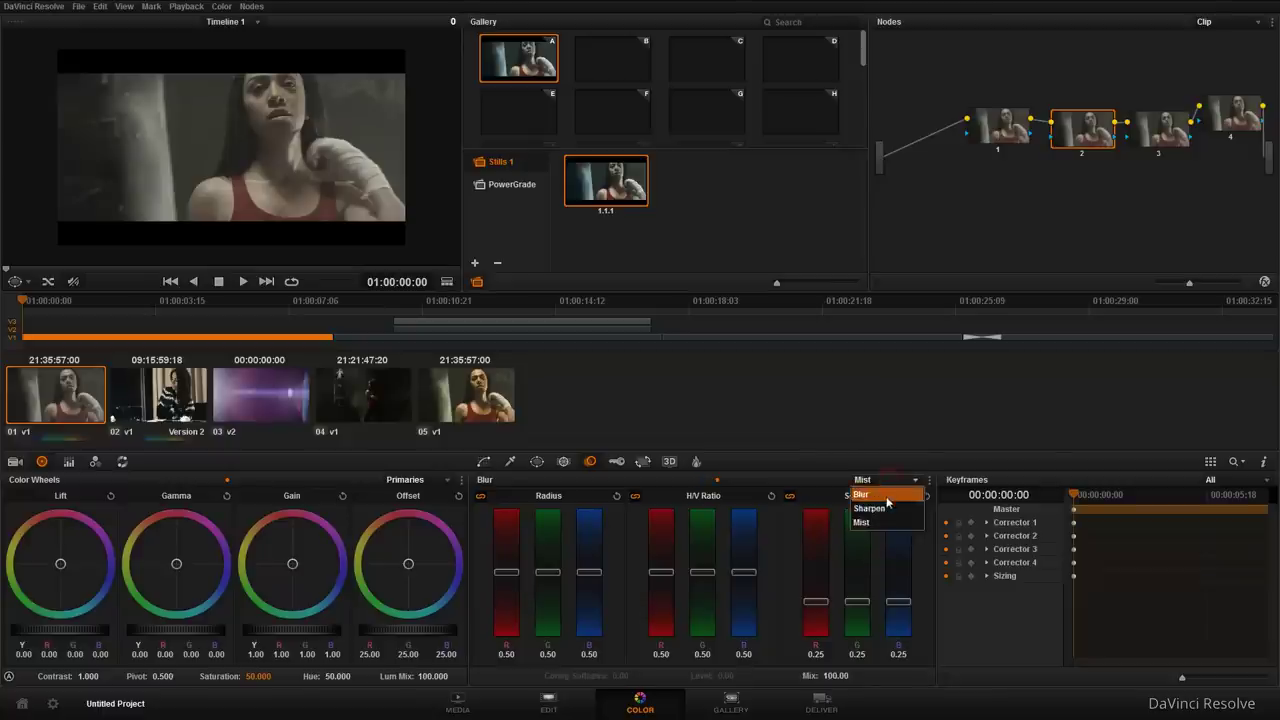
left_click(889, 493)
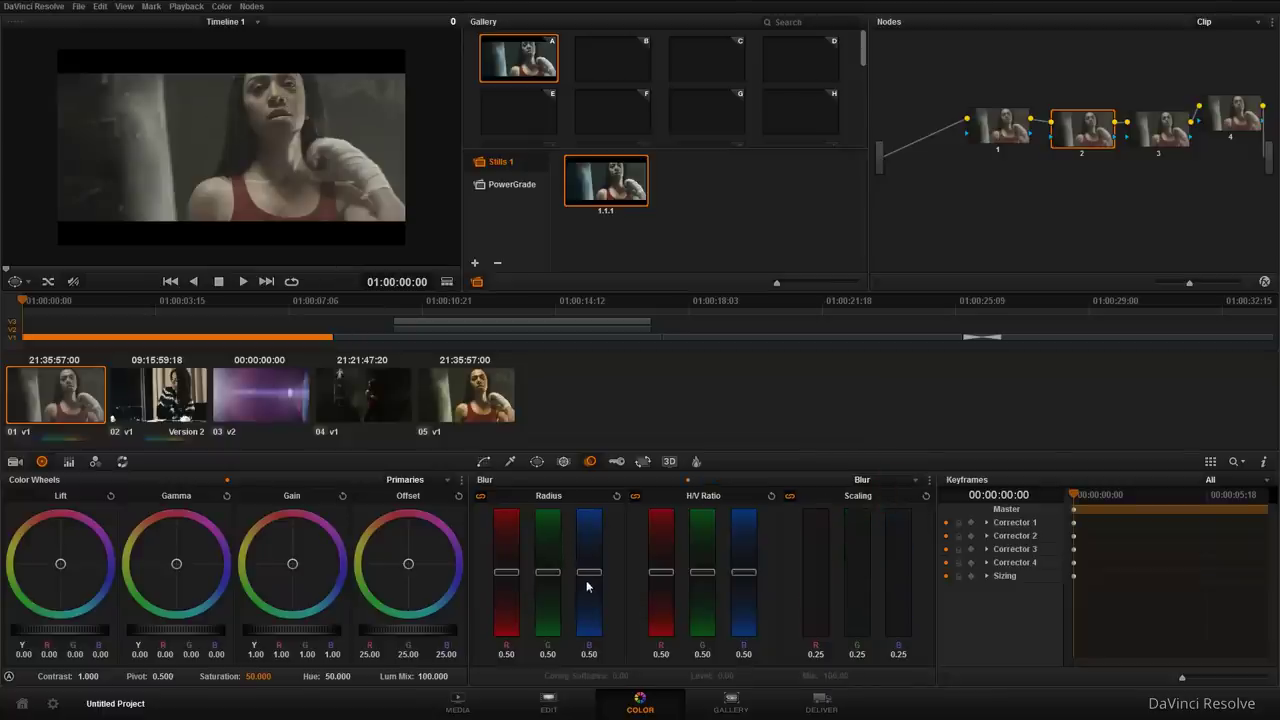
- Set node 2's blur radius to 0.25 and bring up the Key palette
left_click_drag(592, 575, 606, 500)
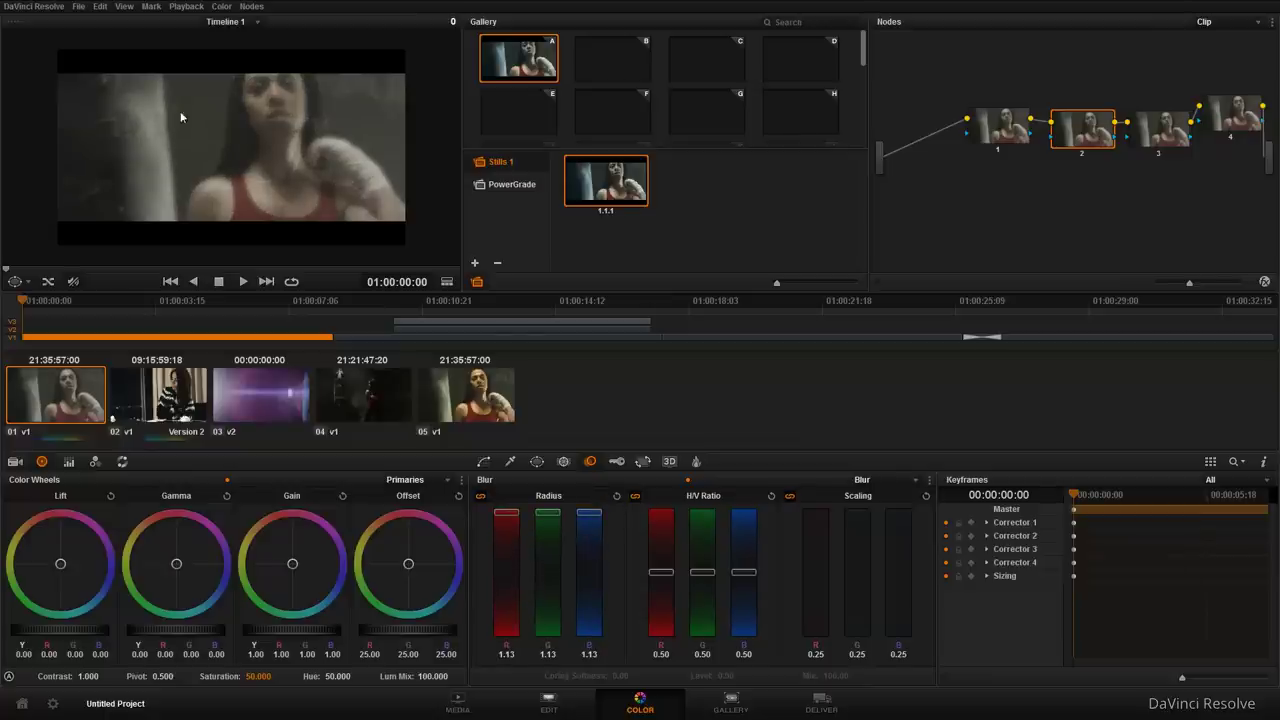
scroll(297, 164, "up", 1)
scroll(297, 164, "up", 1)
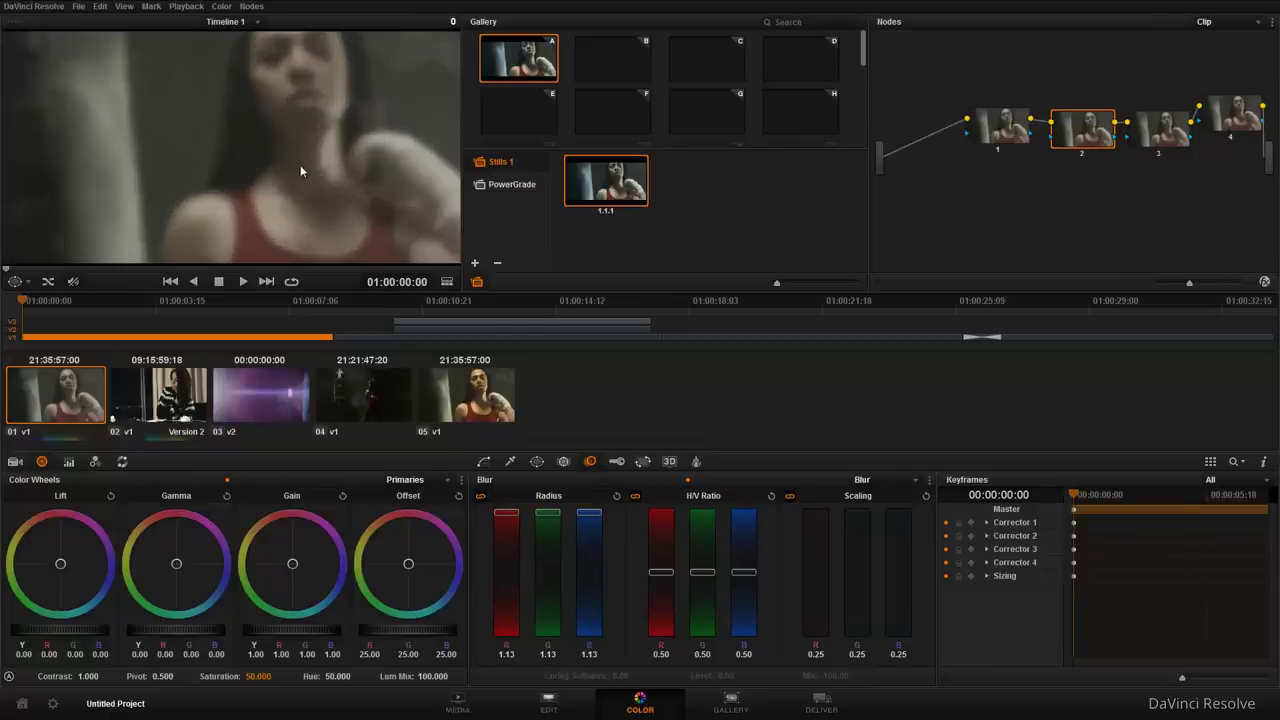
left_click_drag(596, 522, 589, 603)
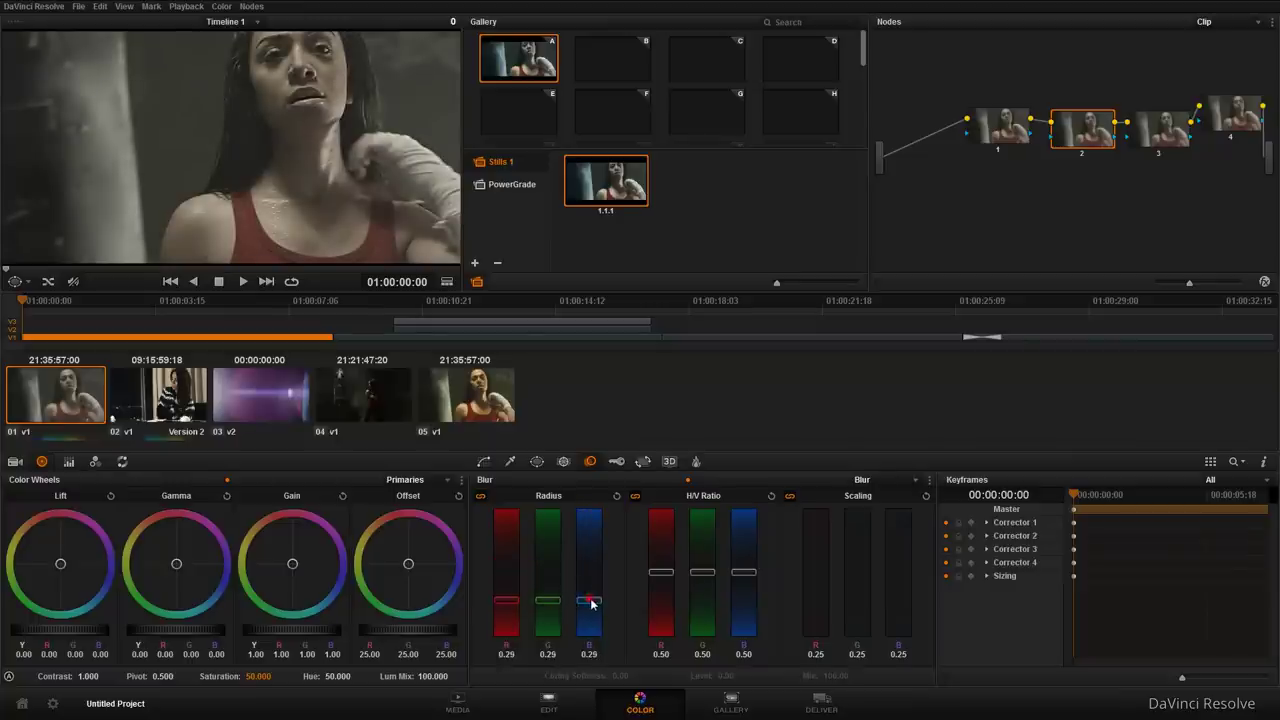
scroll(346, 172, "down", 2)
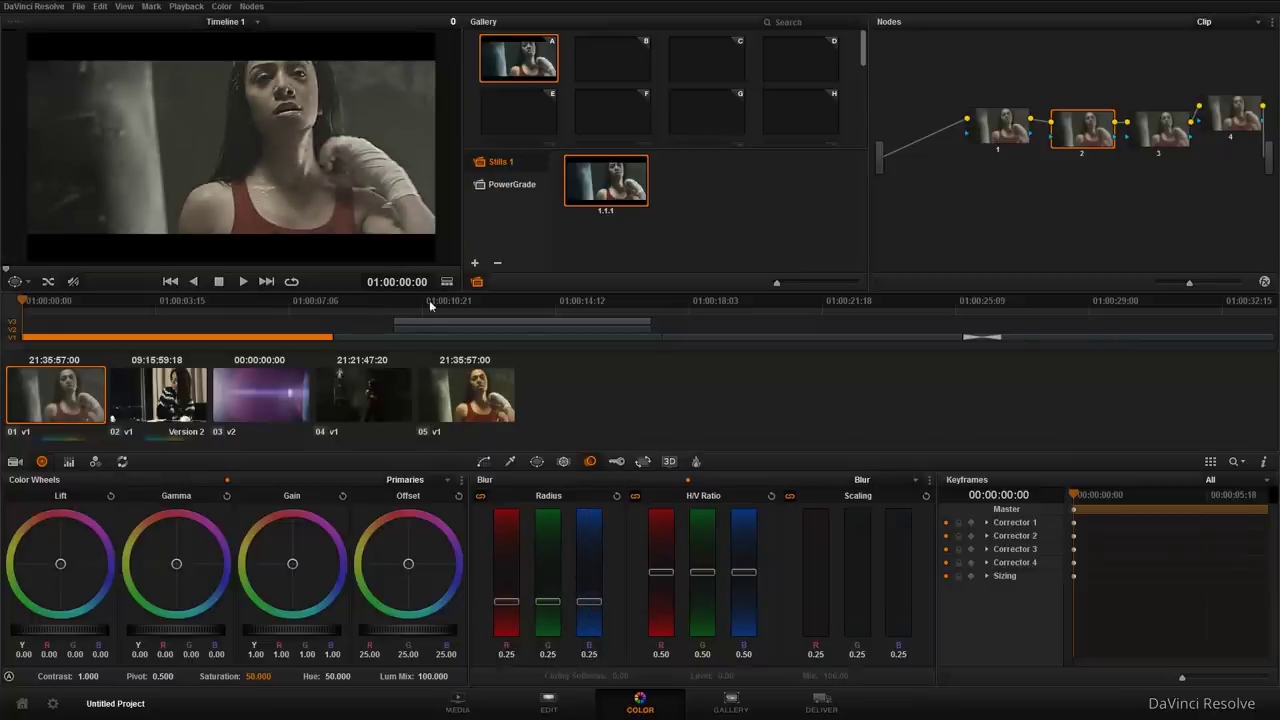
left_click(618, 462)
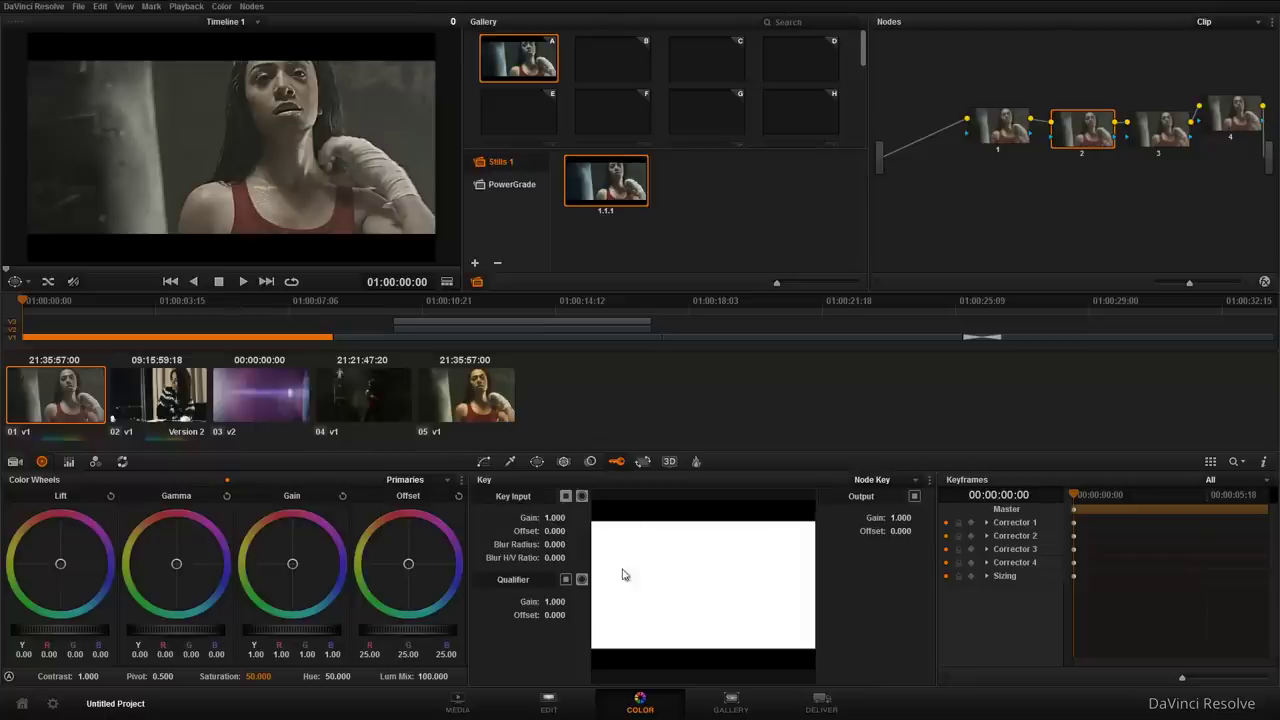
- Experiment with tilt, left-right mirroring and rotation in the input Sizing palette
left_click(643, 461)
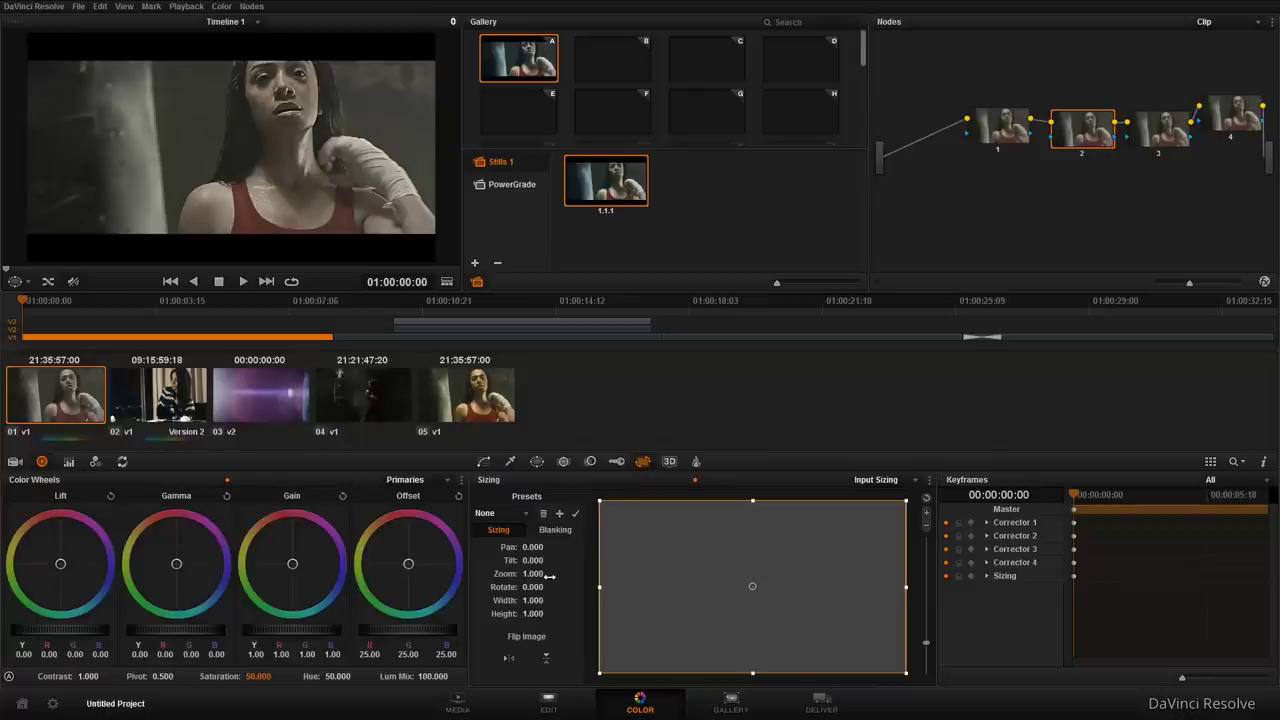
mouse_move(548, 561)
left_mouse_down()
mouse_move(527, 561)
mouse_move(535, 549)
mouse_move(560, 576)
mouse_move(558, 606)
left_mouse_up()
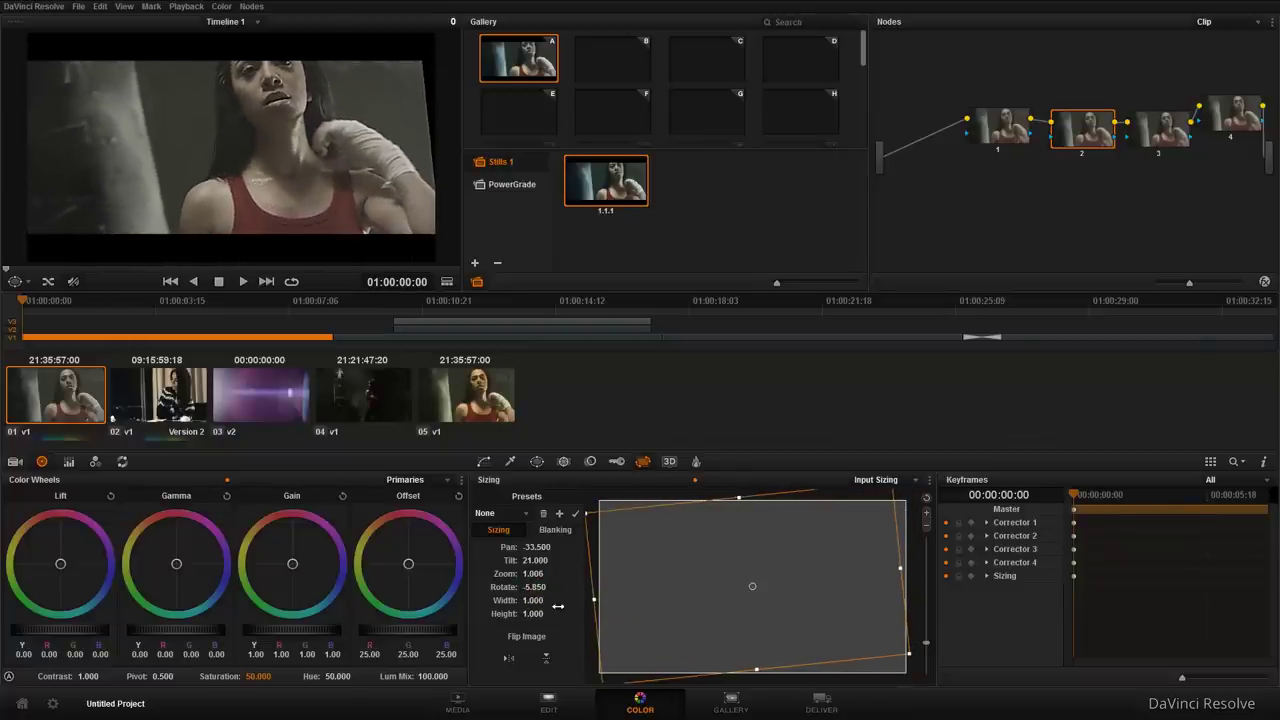
left_click(507, 657)
left_click(507, 657)
left_click(507, 658)
left_click(507, 657)
mouse_move(538, 588)
left_mouse_down()
mouse_move(550, 588)
mouse_move(508, 574)
left_mouse_up()
- Reset rotation, tilt and pan to zero and zoom to 1.000
double_click(510, 587)
double_click(508, 561)
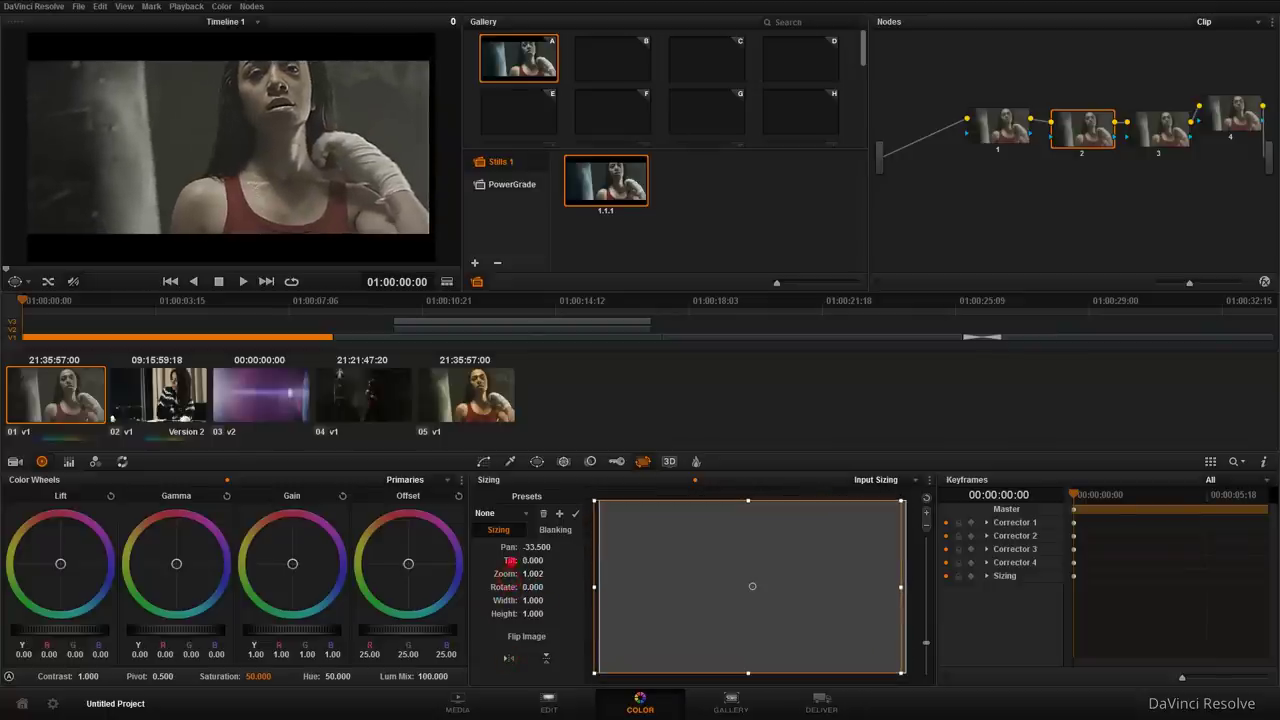
double_click(510, 548)
double_click(506, 574)
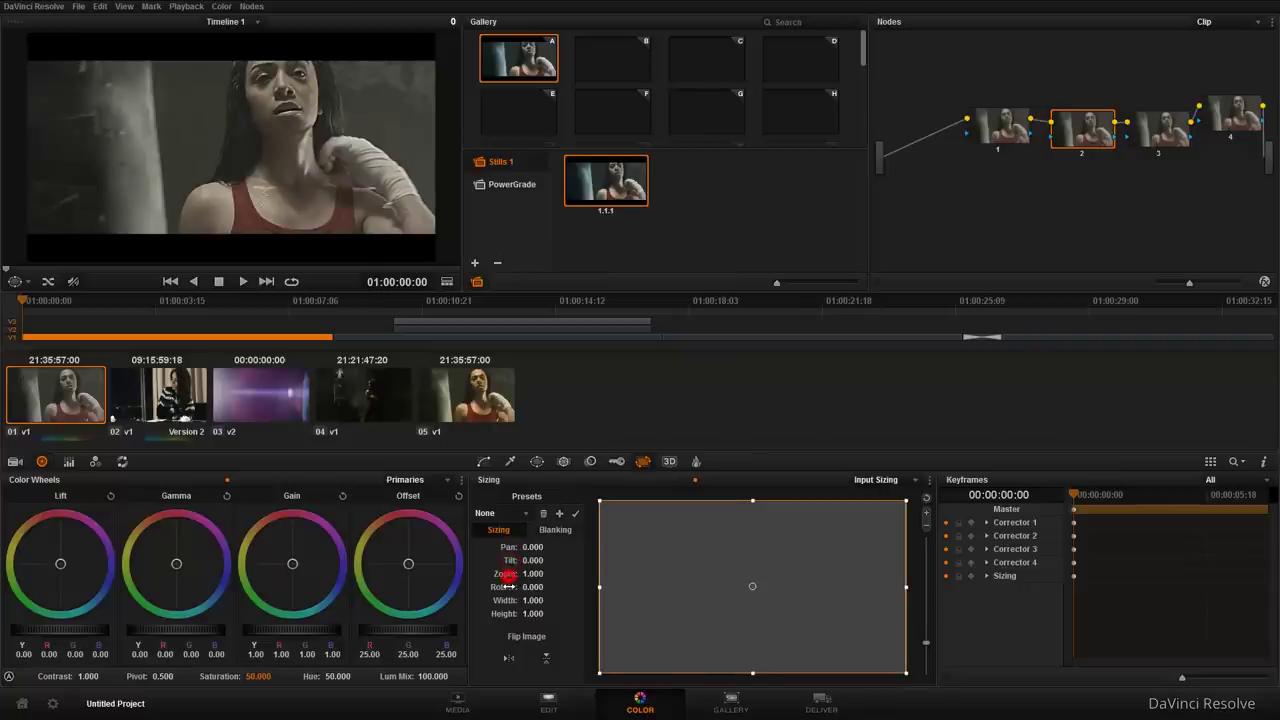
- Toggle the vertical and horizontal flip buttons, leaving the image upright and unmirrored
left_click(546, 658)
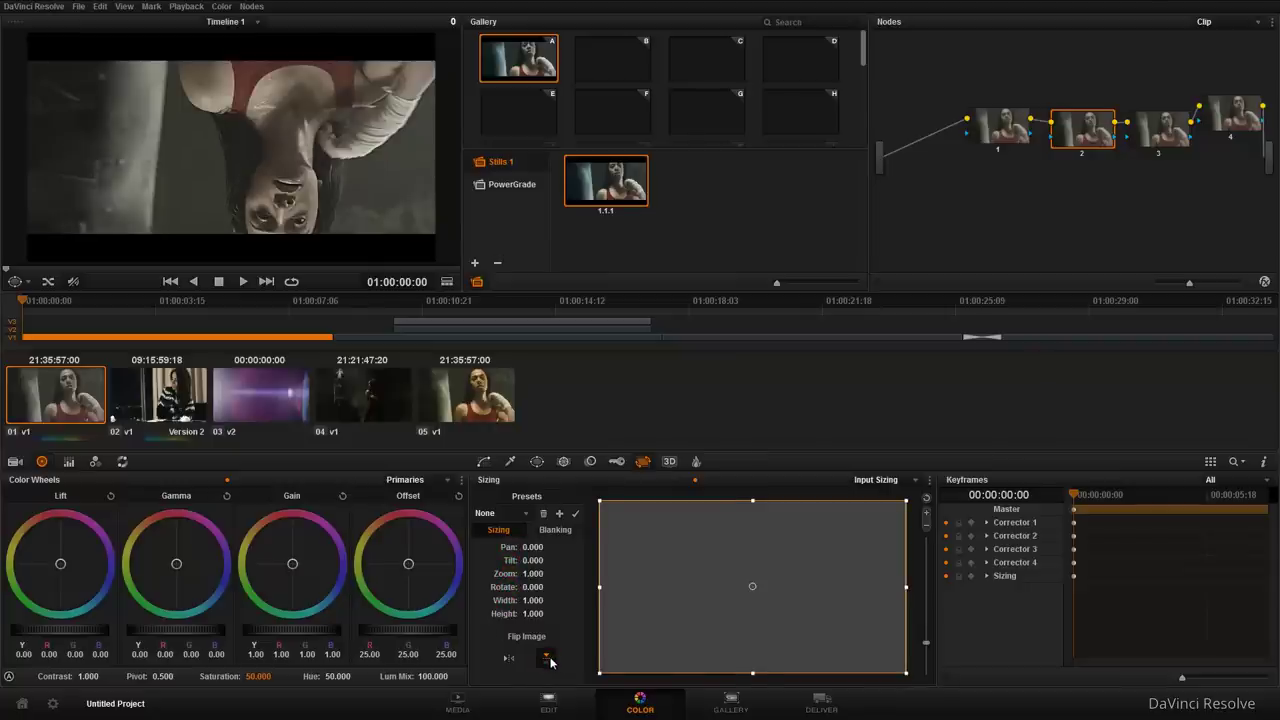
left_click(547, 659)
left_click(547, 659)
left_click(547, 659)
left_click(506, 659)
left_click(506, 659)
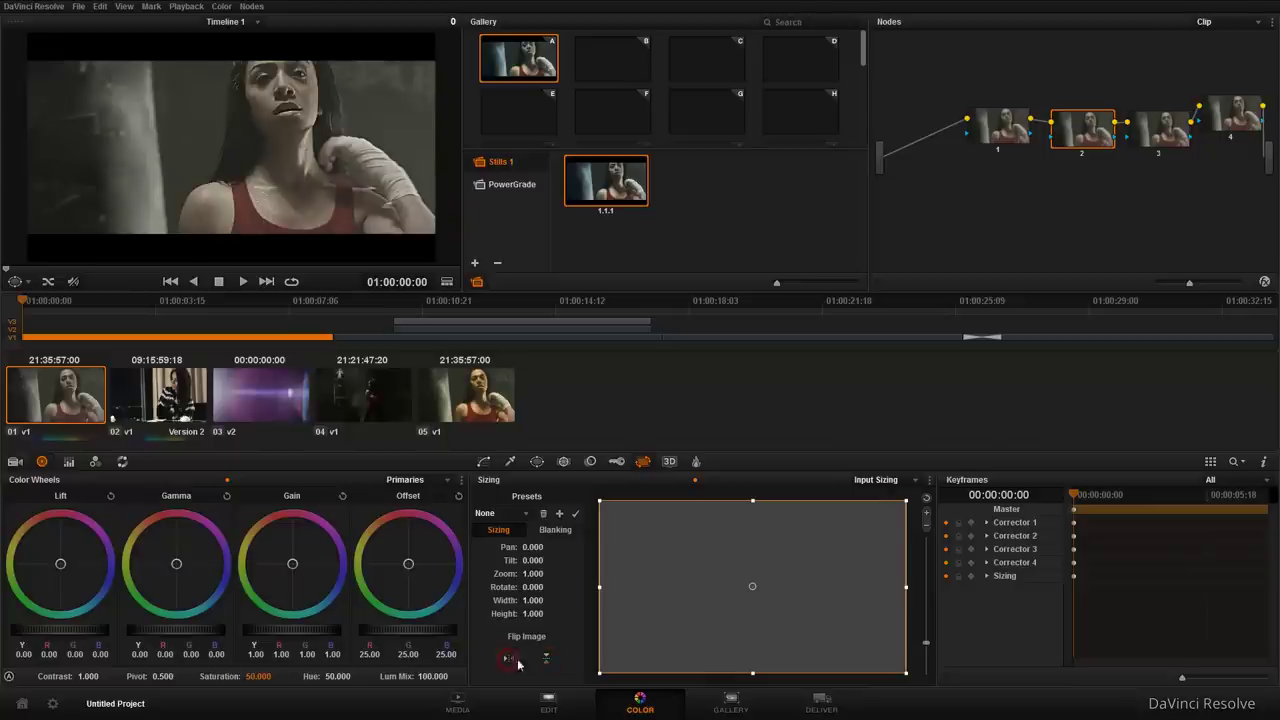
left_click(506, 659)
left_click(506, 659)
- Enable project burn-in of Record Timecode, Record Frame Number, Source Timecode and Record TC & Frame Num
left_click(696, 463)
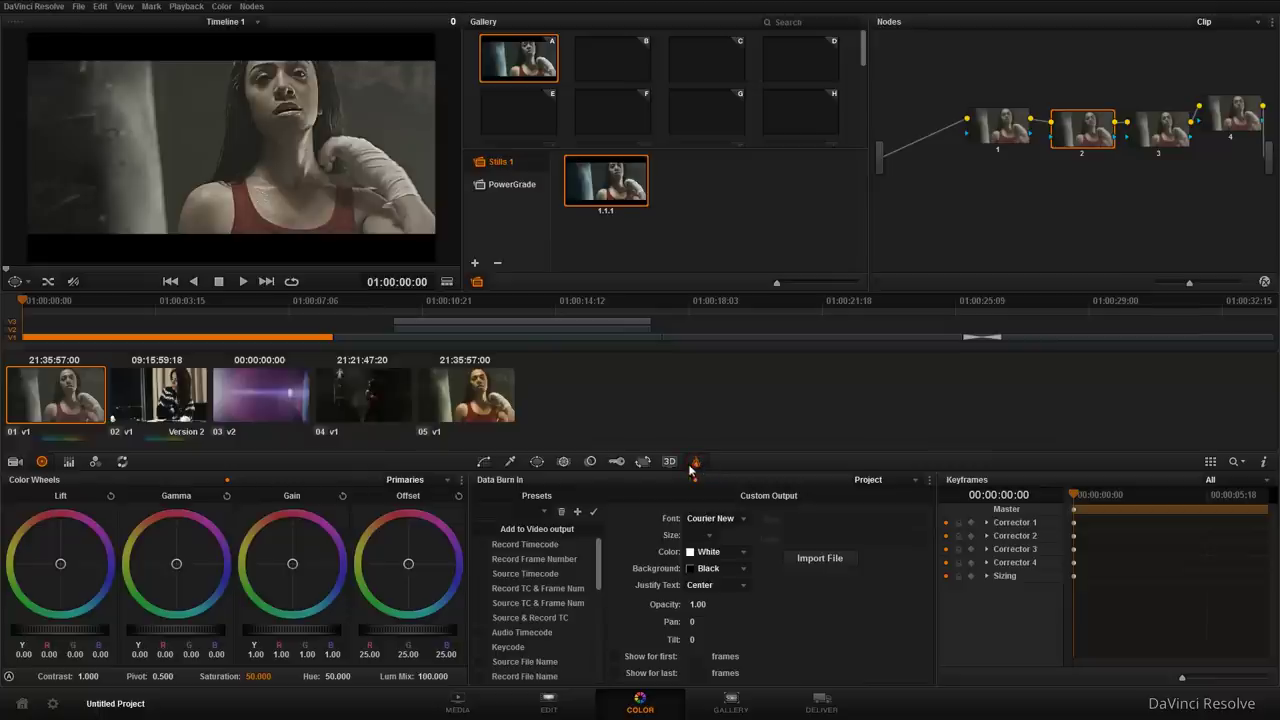
left_click(480, 544)
left_click(480, 560)
left_click(480, 573)
left_click(480, 588)
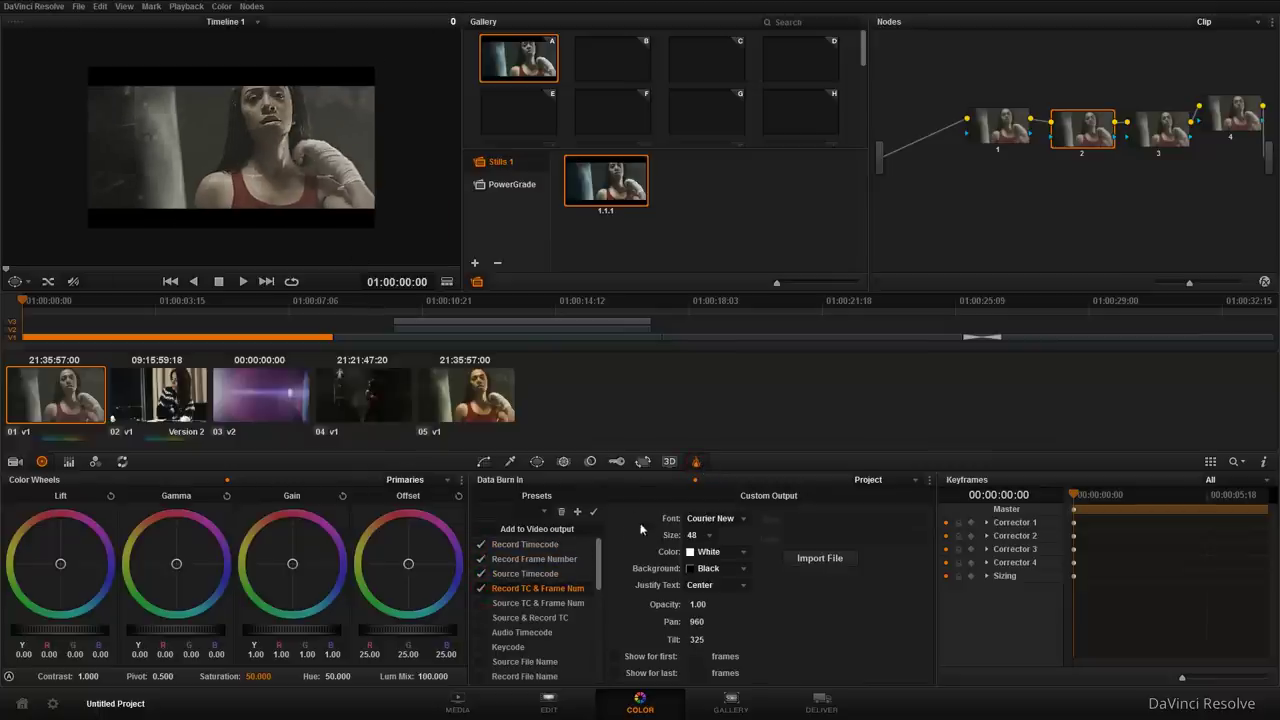
- Switch burn-in to Clip and enable Record Timecode, Record Frame Number, Source Timecode, Source TC & Frame Num, Source & Record TC
left_click(710, 483)
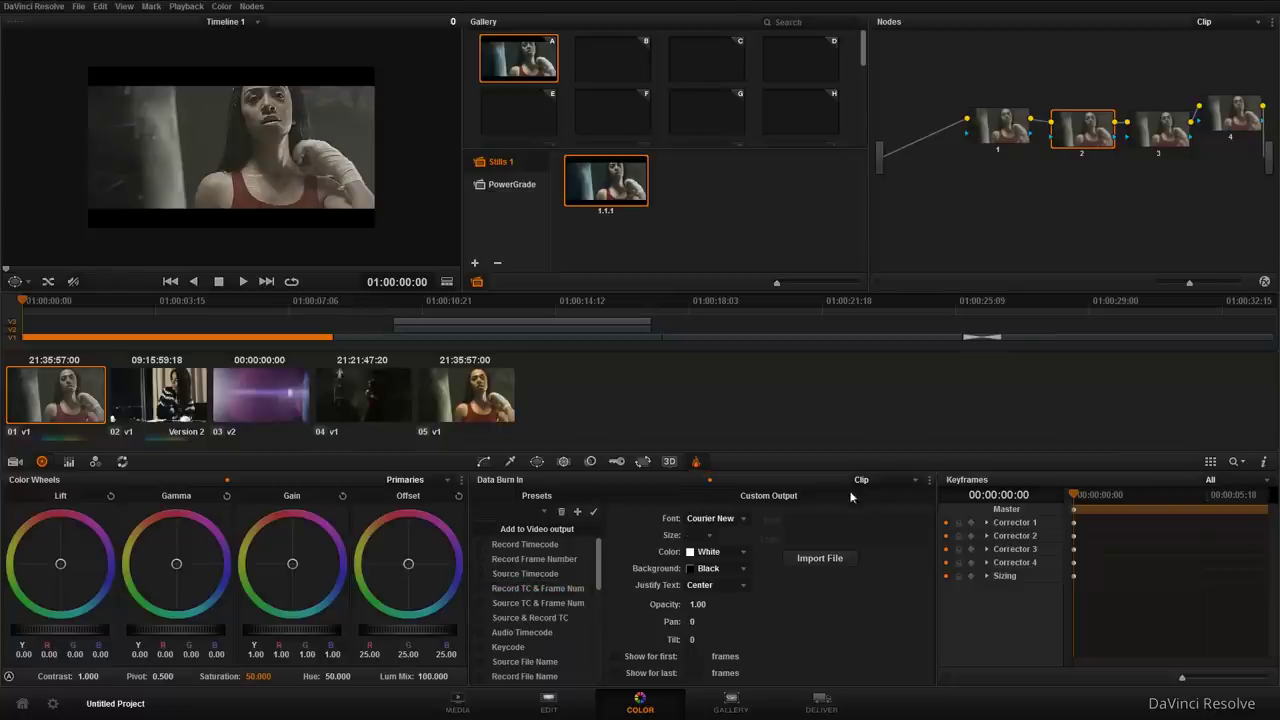
left_click(480, 544)
left_click(480, 559)
left_click(480, 574)
left_click(480, 603)
left_click(480, 624)
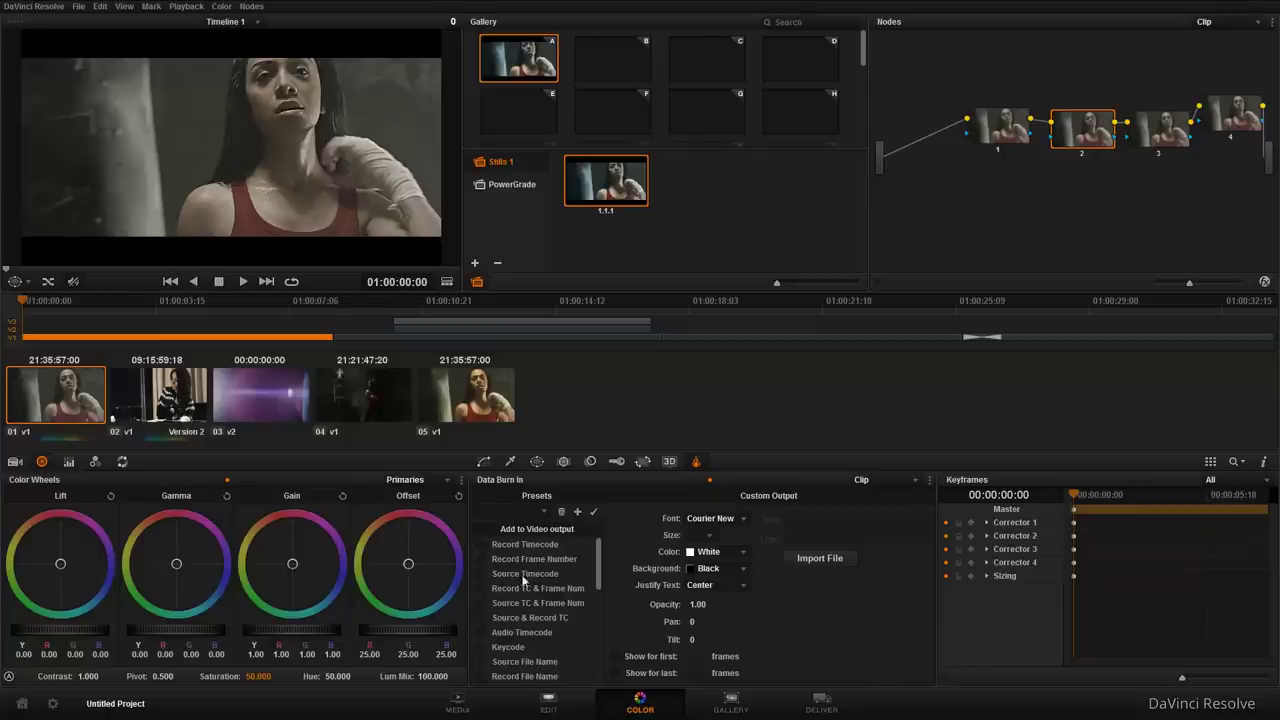
scroll(558, 600, "down", 3)
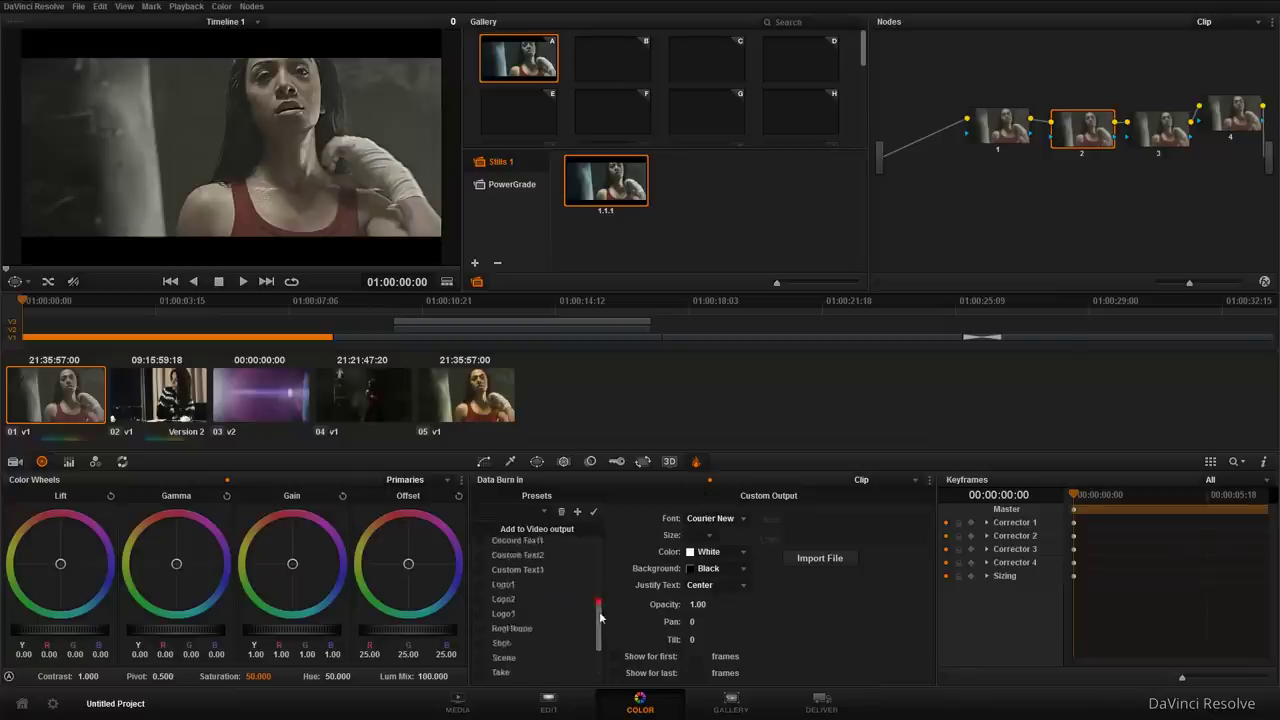
- Show the RGB curves and expand Corrector 1's tracks in the Keyframes list
left_click(478, 462)
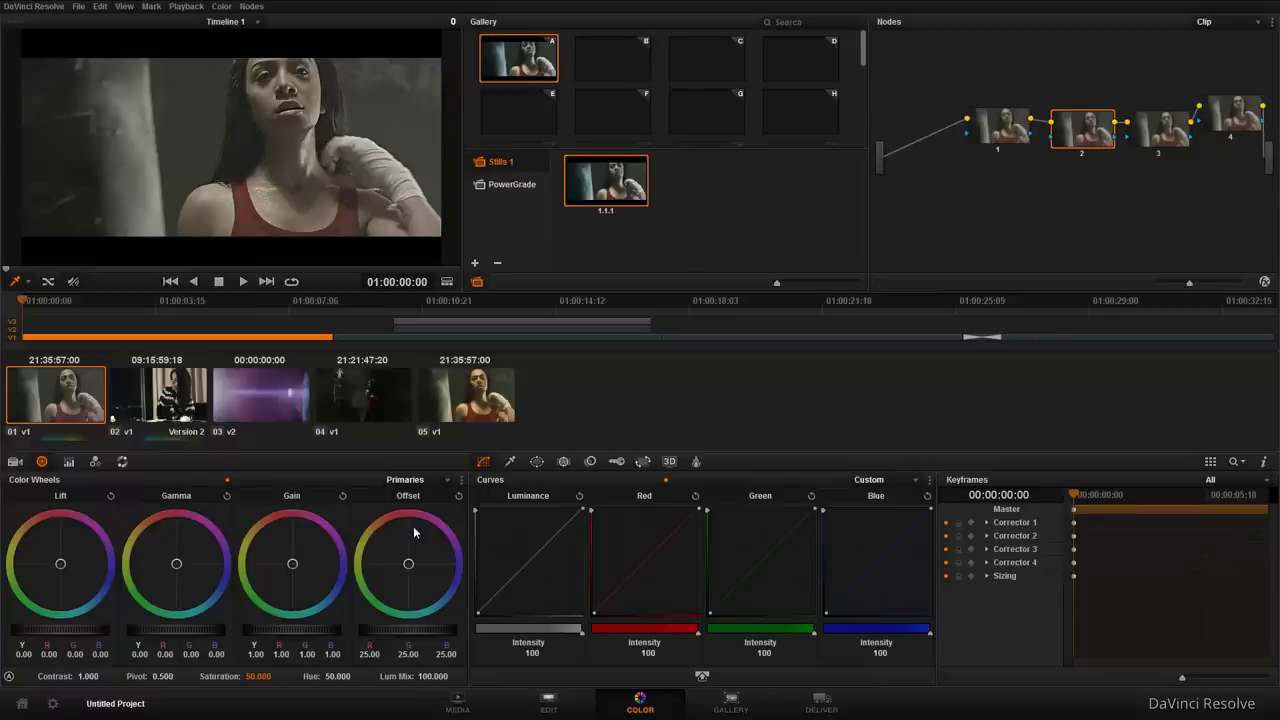
left_click(985, 527)
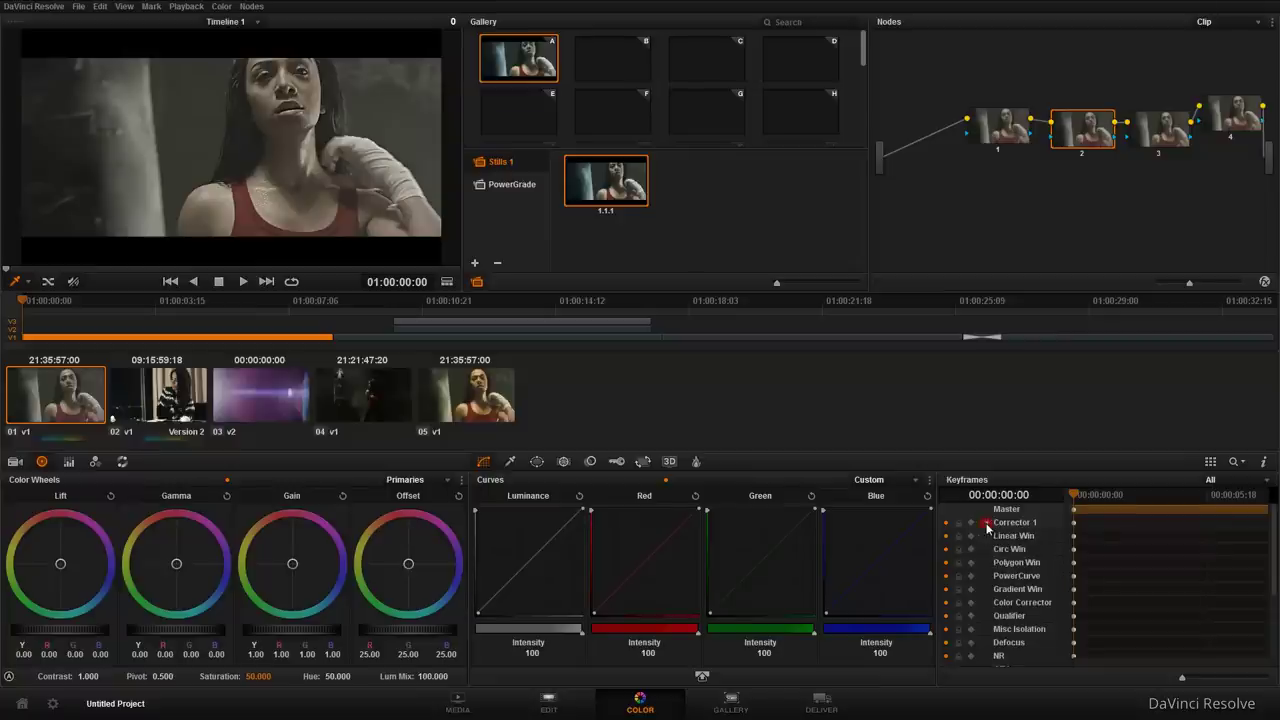
scroll(1035, 557, "down", 3)
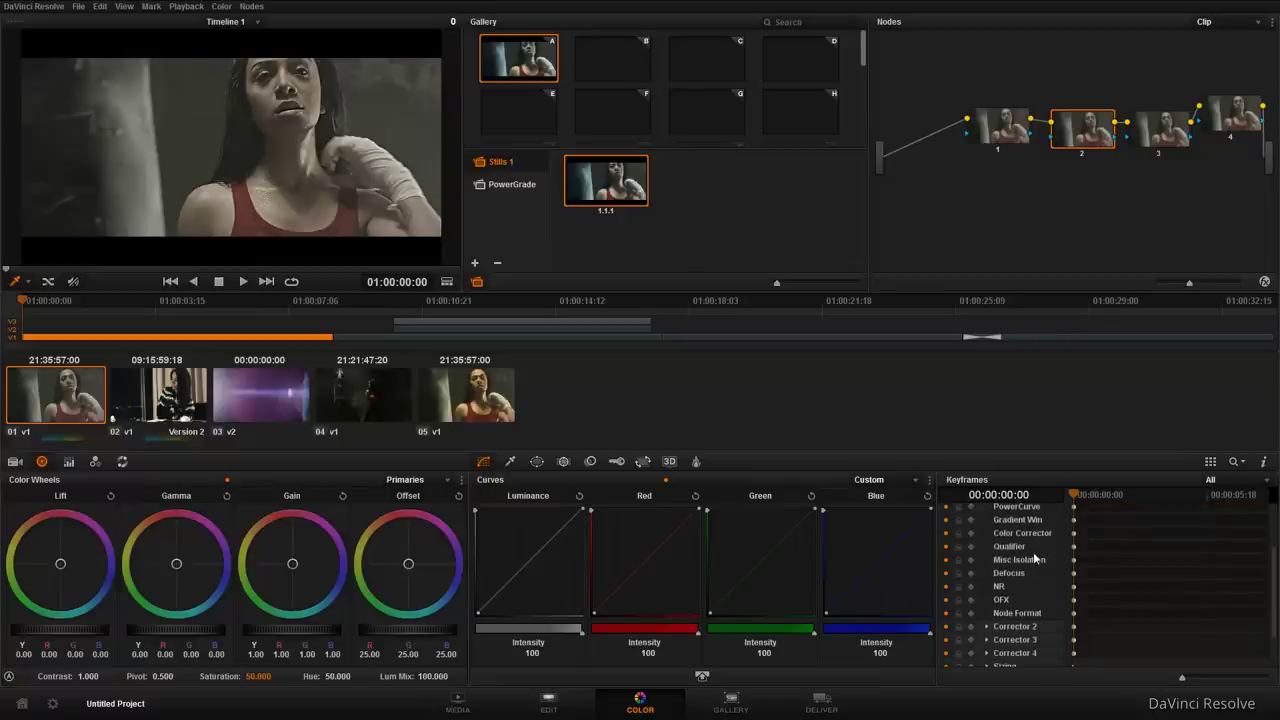
scroll(1033, 552, "up", 1)
scroll(1033, 554, "up", 2)
- Collapse Corrector 1's keyframe tracks, widen the keyframe panel, and open the Window palette
scroll(1010, 548, "up", 2)
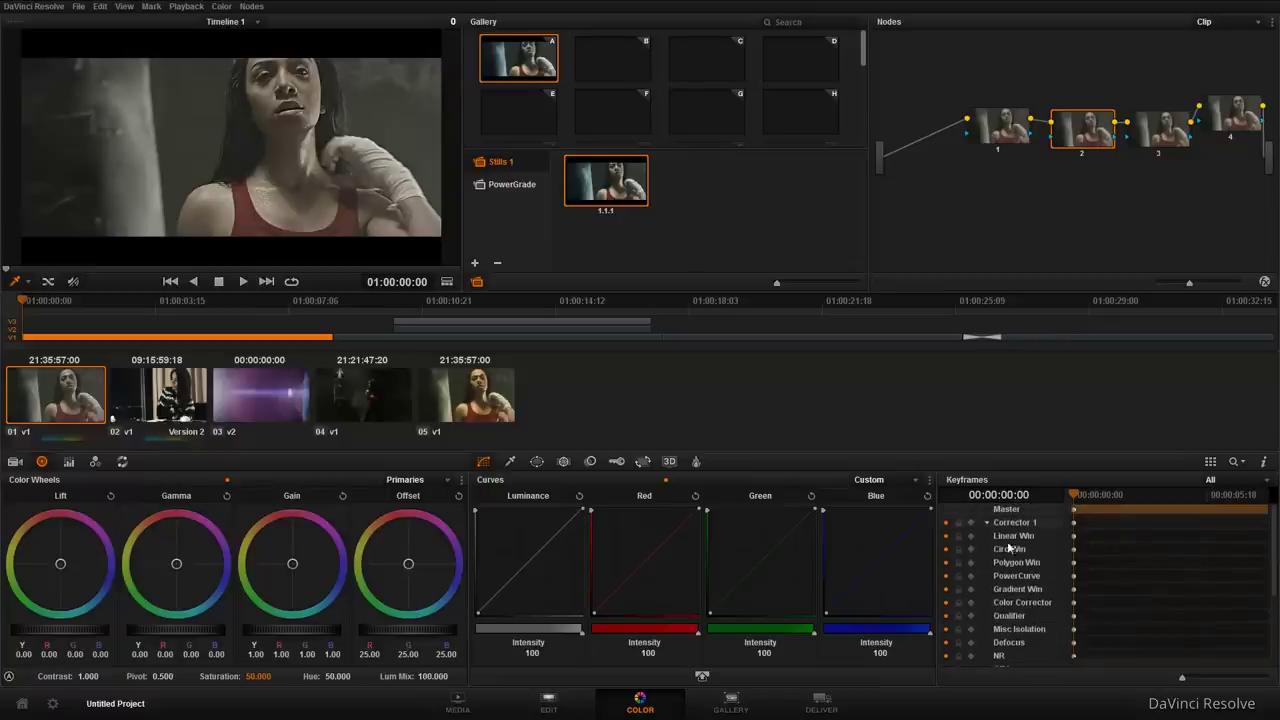
left_click(986, 523)
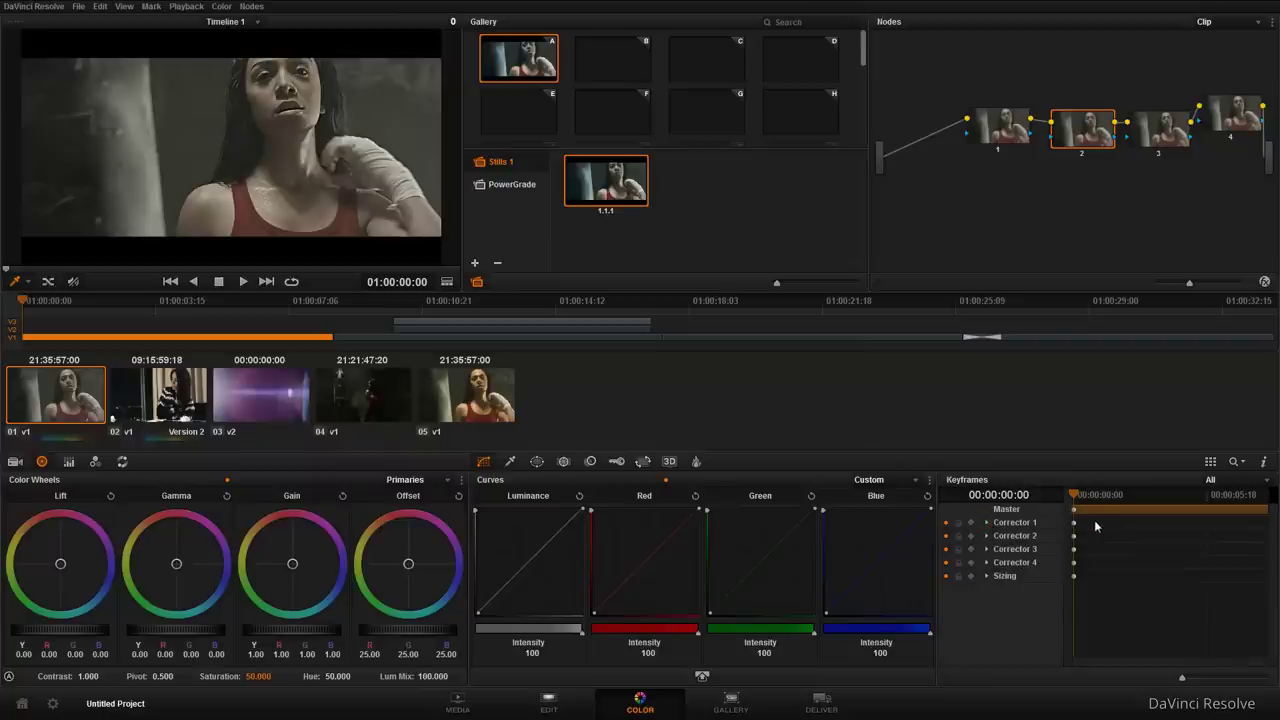
left_click(946, 676)
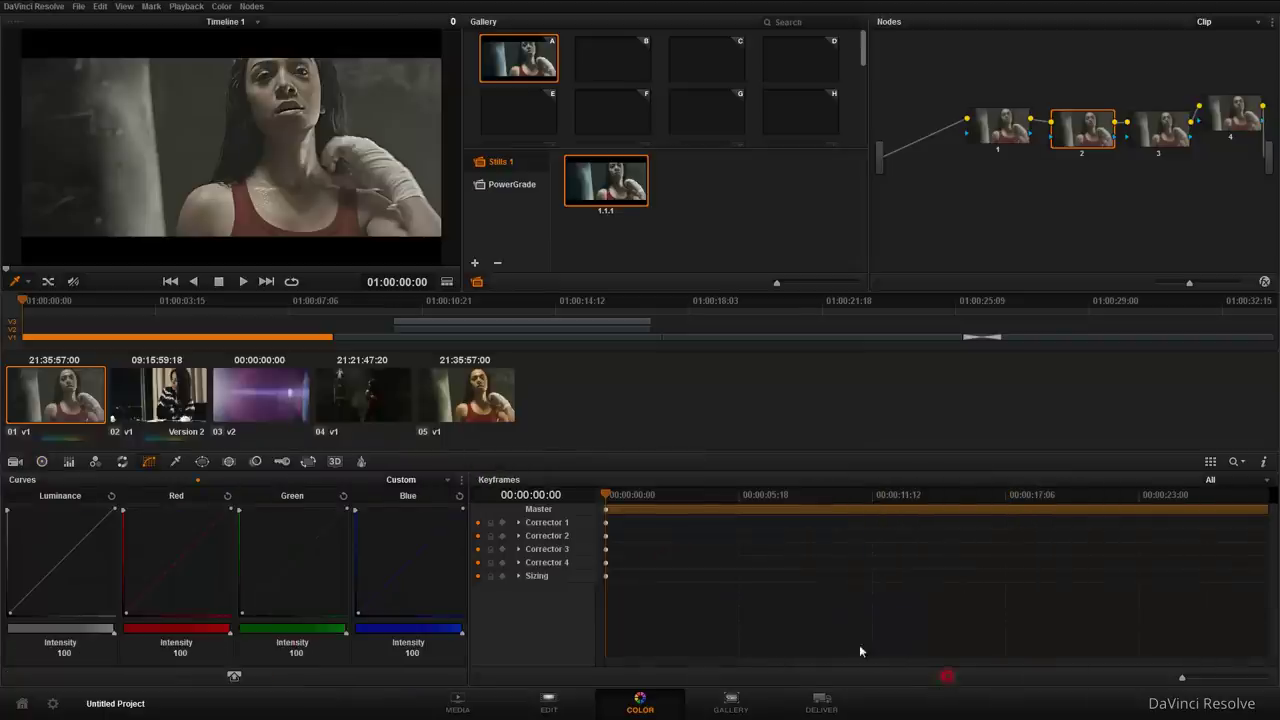
left_click(480, 677)
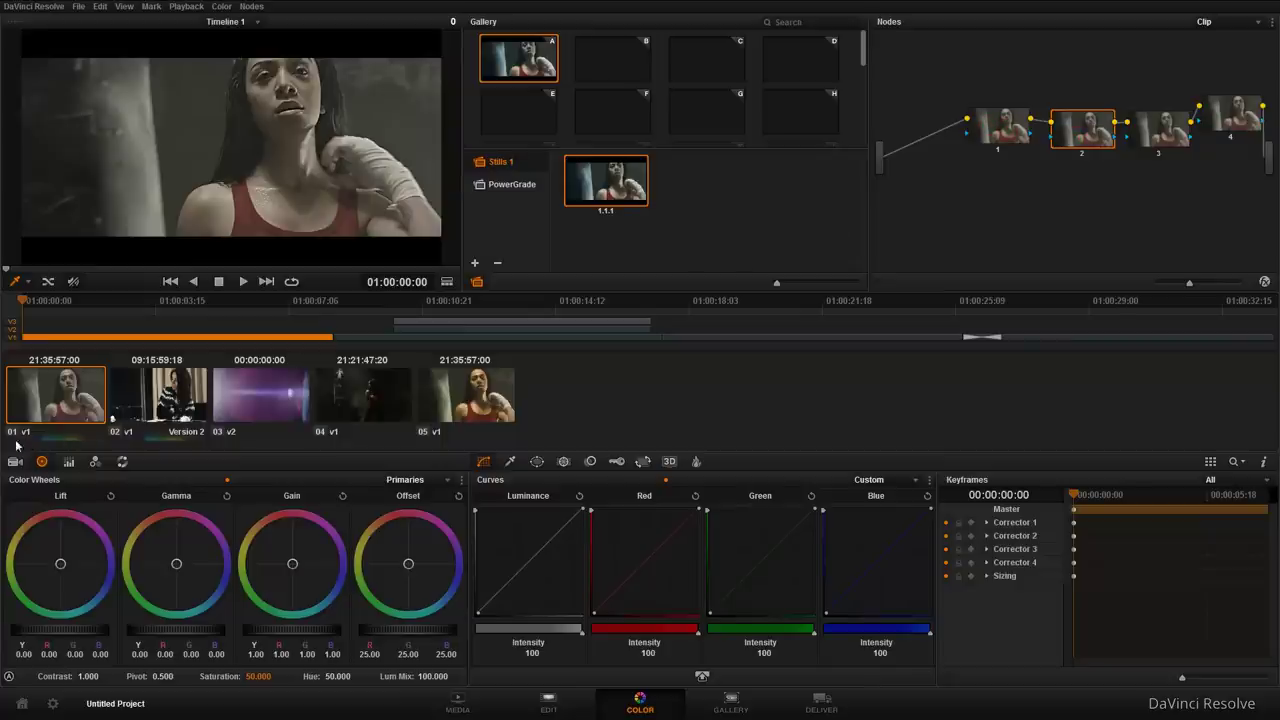
left_click(537, 461)
- Enable a circle window on node 2, place it on the boxer's face, and track it forward
left_click(484, 543)
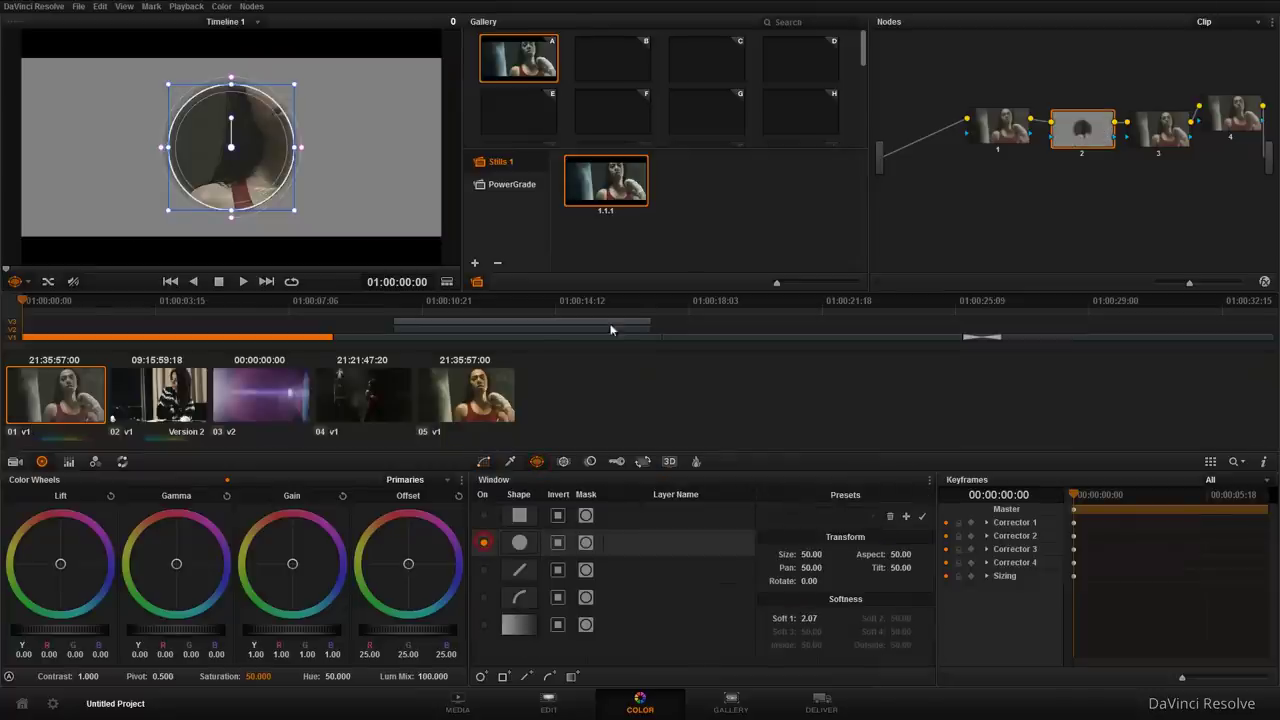
left_click_drag(264, 152, 300, 108)
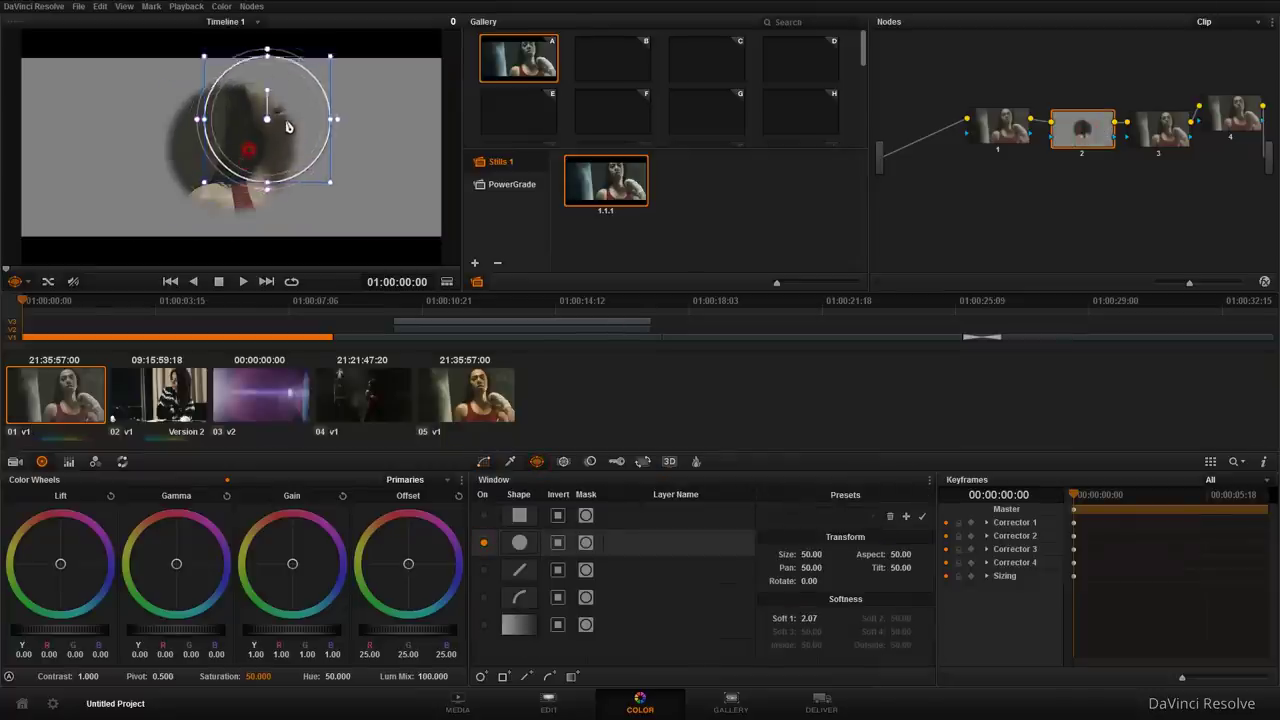
left_click(564, 461)
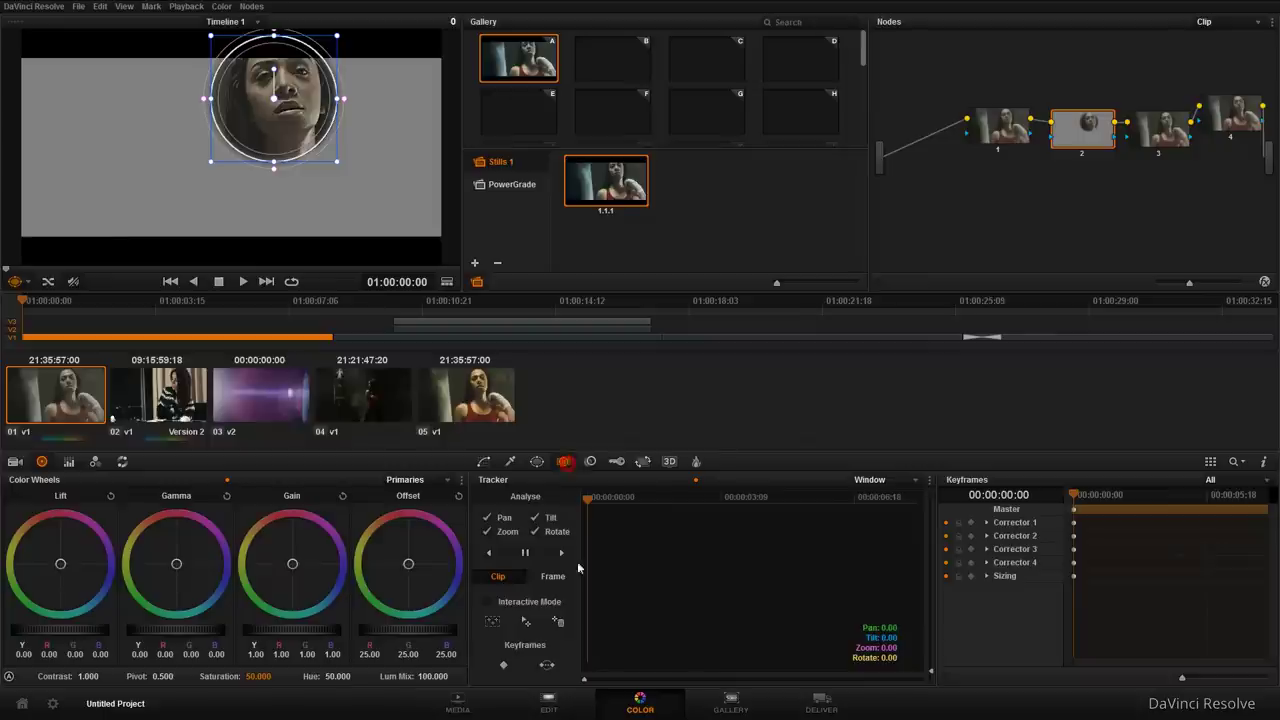
left_click(565, 554)
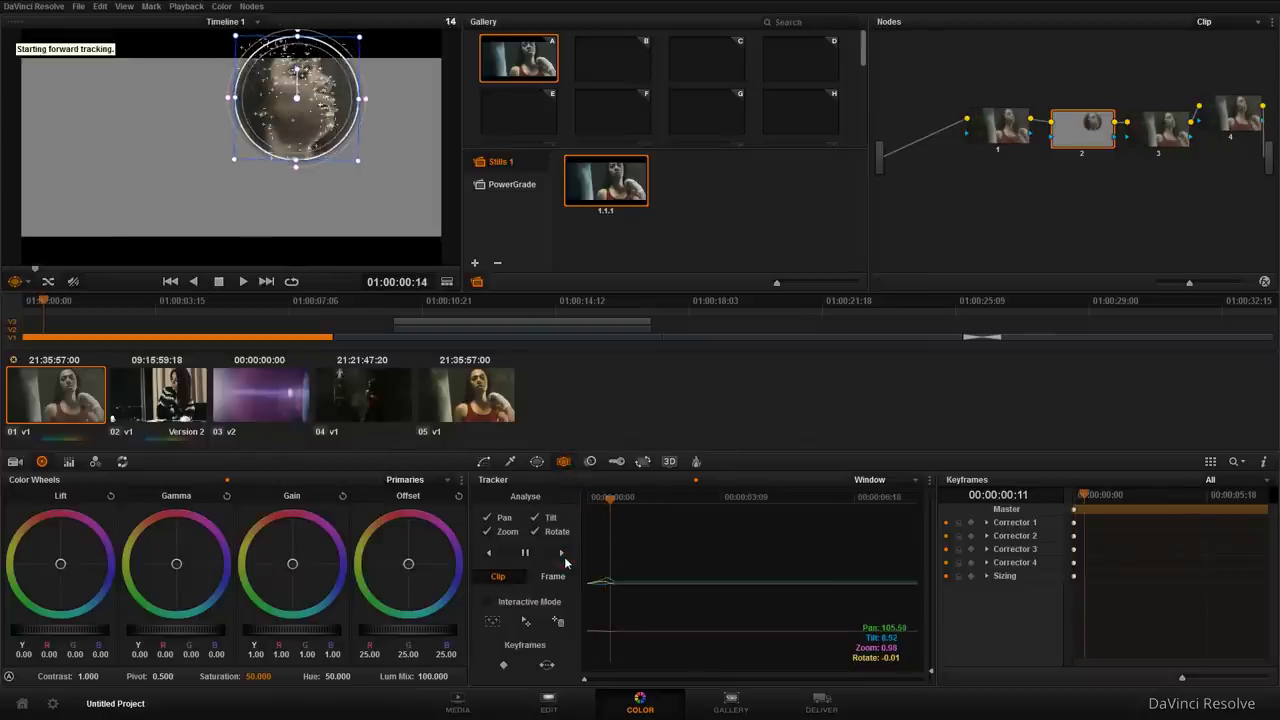
left_click(523, 553)
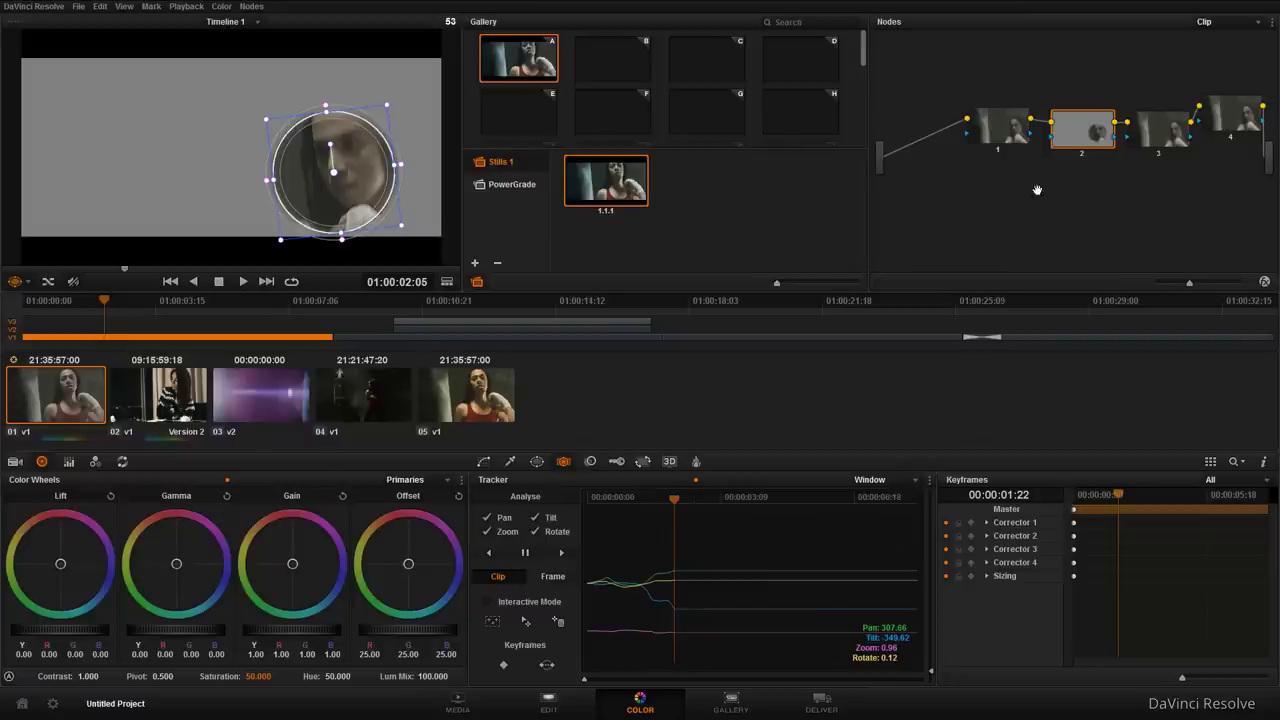
left_click(994, 133)
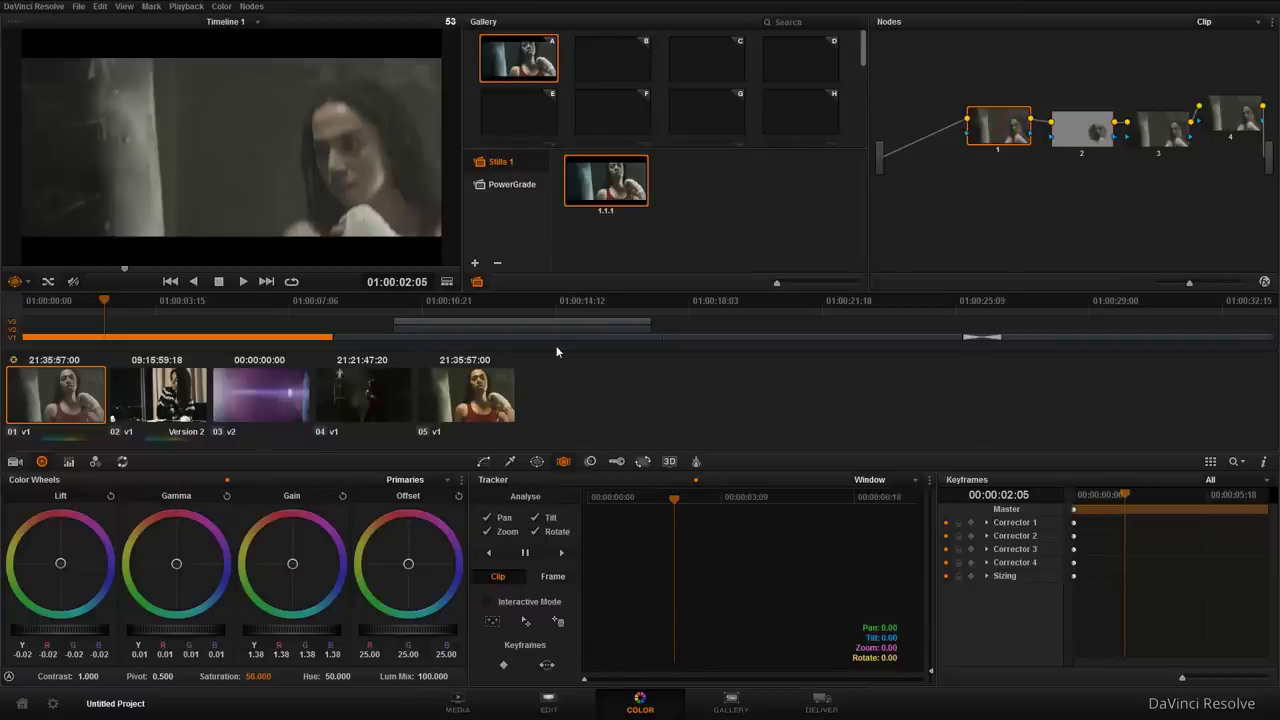
- Step through clips 02 to 05 to review their grades, then open the Lightbox
left_click(180, 398)
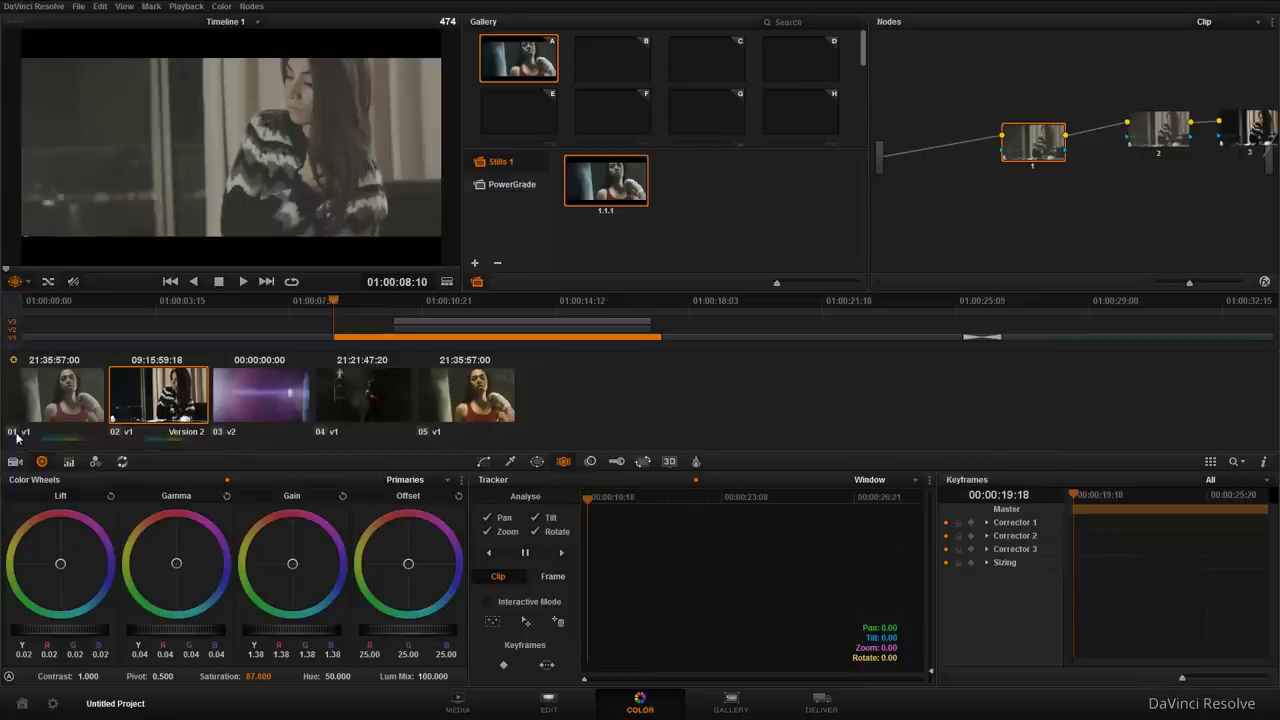
left_click(58, 405)
left_click(140, 408)
left_click(230, 431)
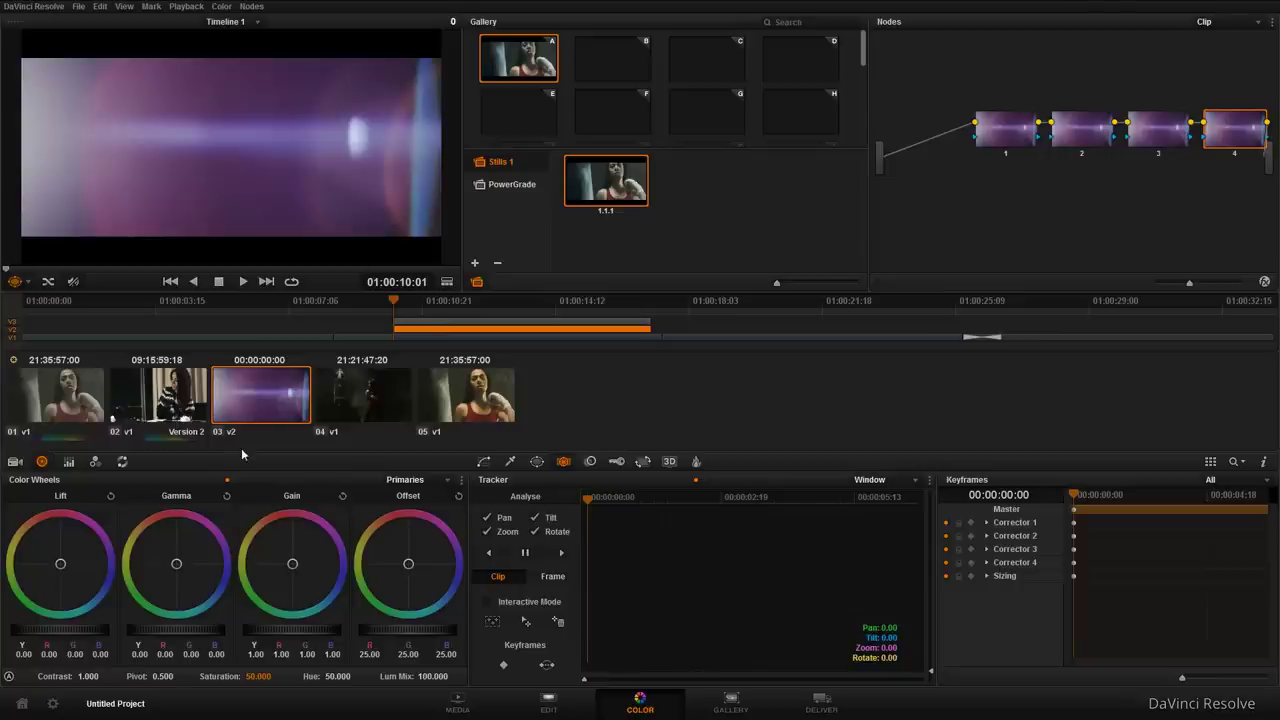
left_click(358, 408)
left_click(449, 407)
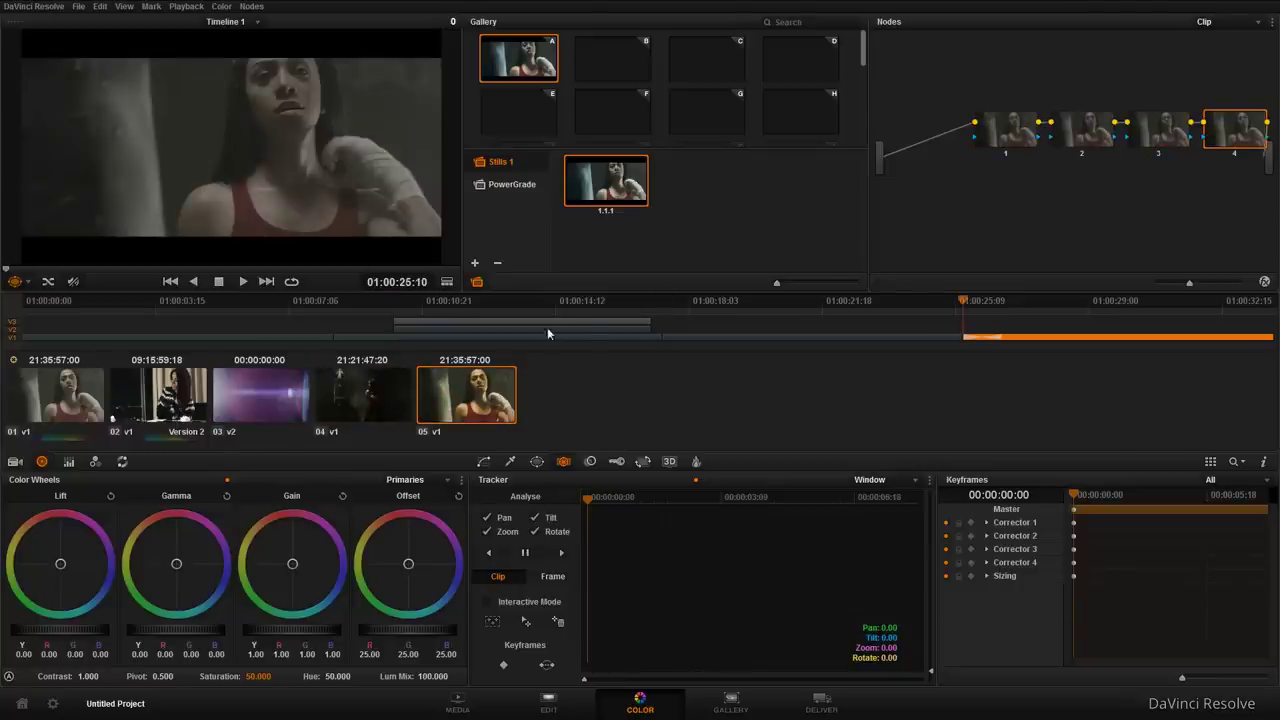
left_click(1213, 463)
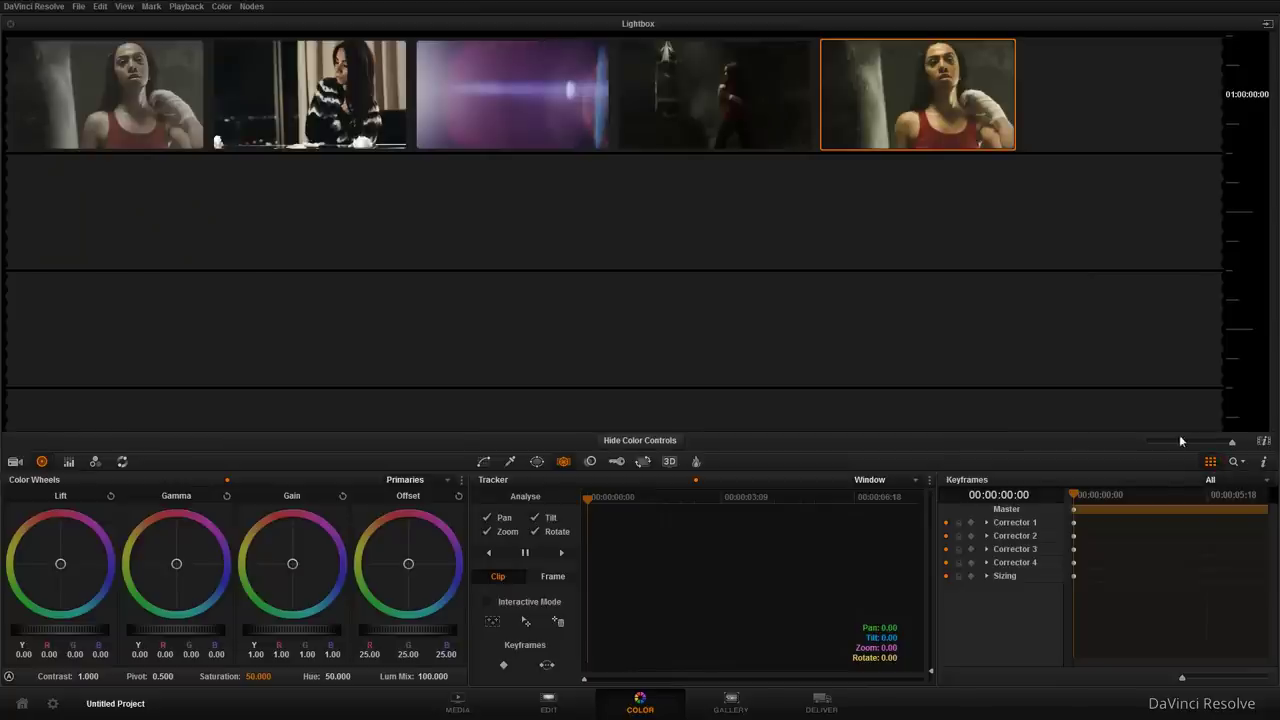
- Shrink the Lightbox thumbnails and step through all five clips
mouse_move(1232, 442)
left_mouse_down()
mouse_move(1147, 442)
mouse_move(1232, 442)
left_mouse_up()
left_click(110, 115)
left_click(256, 118)
left_click(458, 114)
left_click(700, 115)
left_click(845, 118)
- Copy clip 1's grade onto clip 5, add clip 5 to the current group, and hide the grading controls
left_click(88, 103)
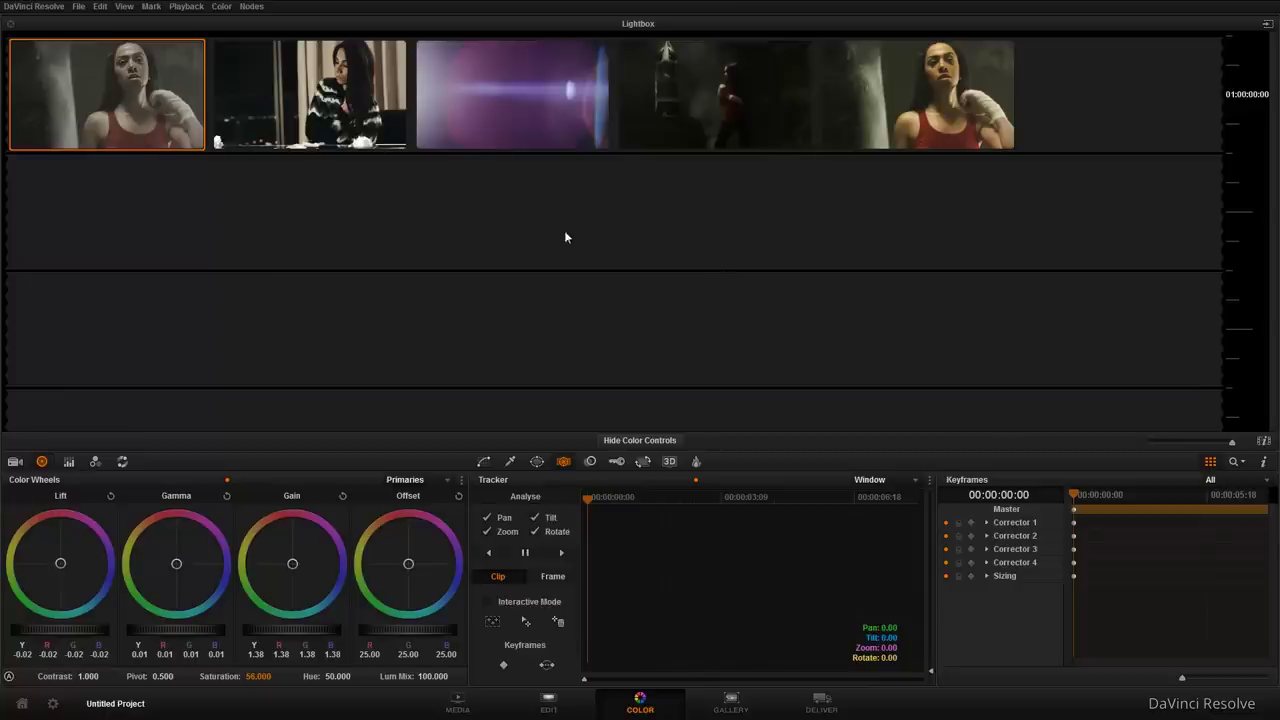
middle_click(940, 106)
right_click(970, 106)
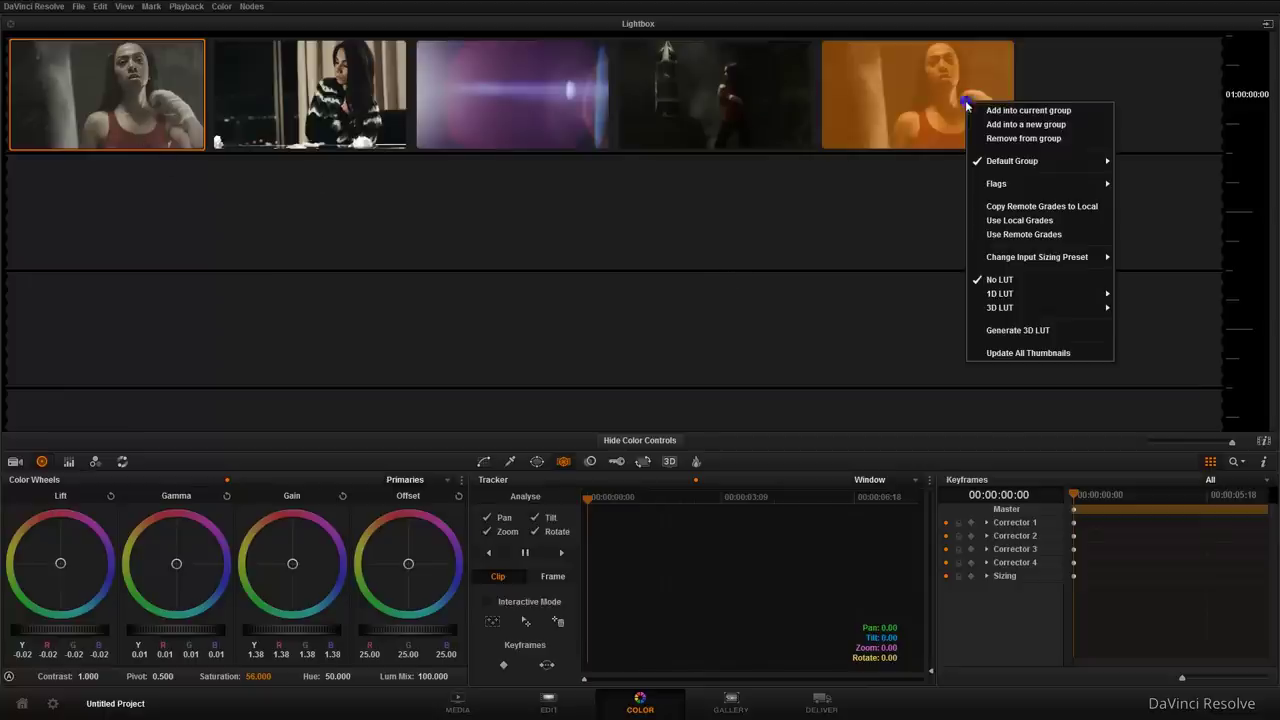
left_click(1042, 112)
left_click(335, 287)
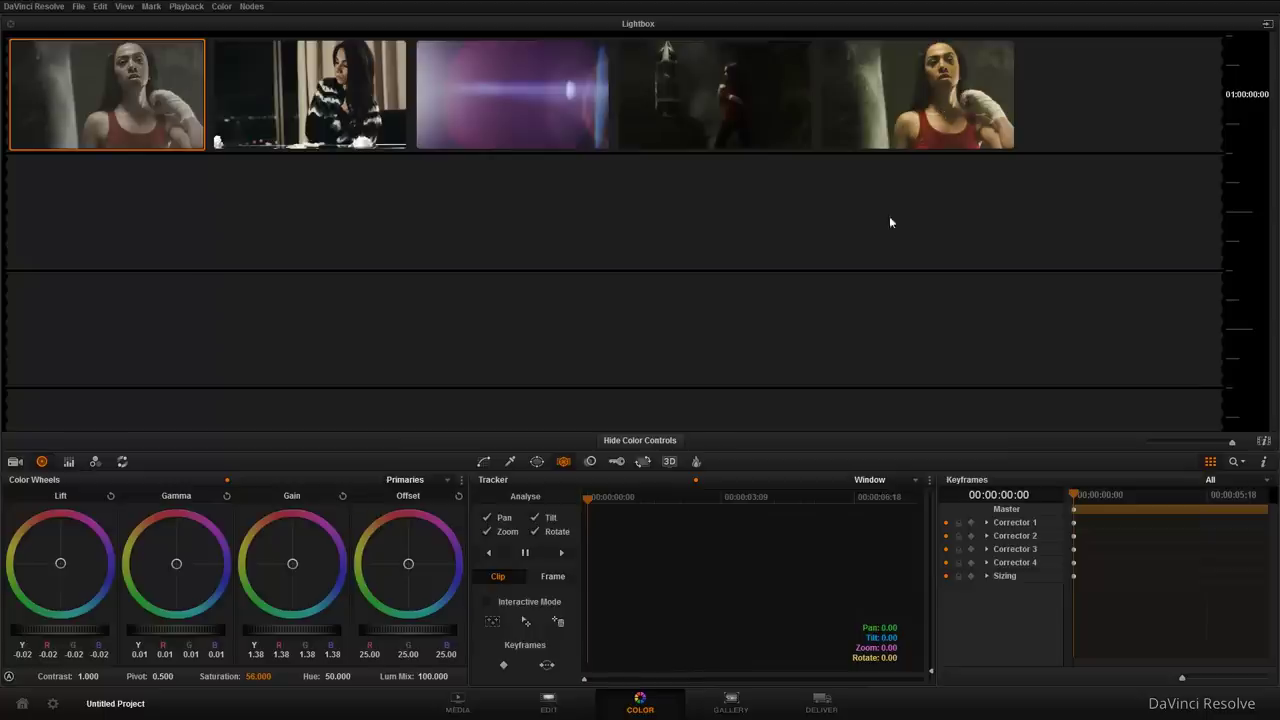
left_click(664, 440)
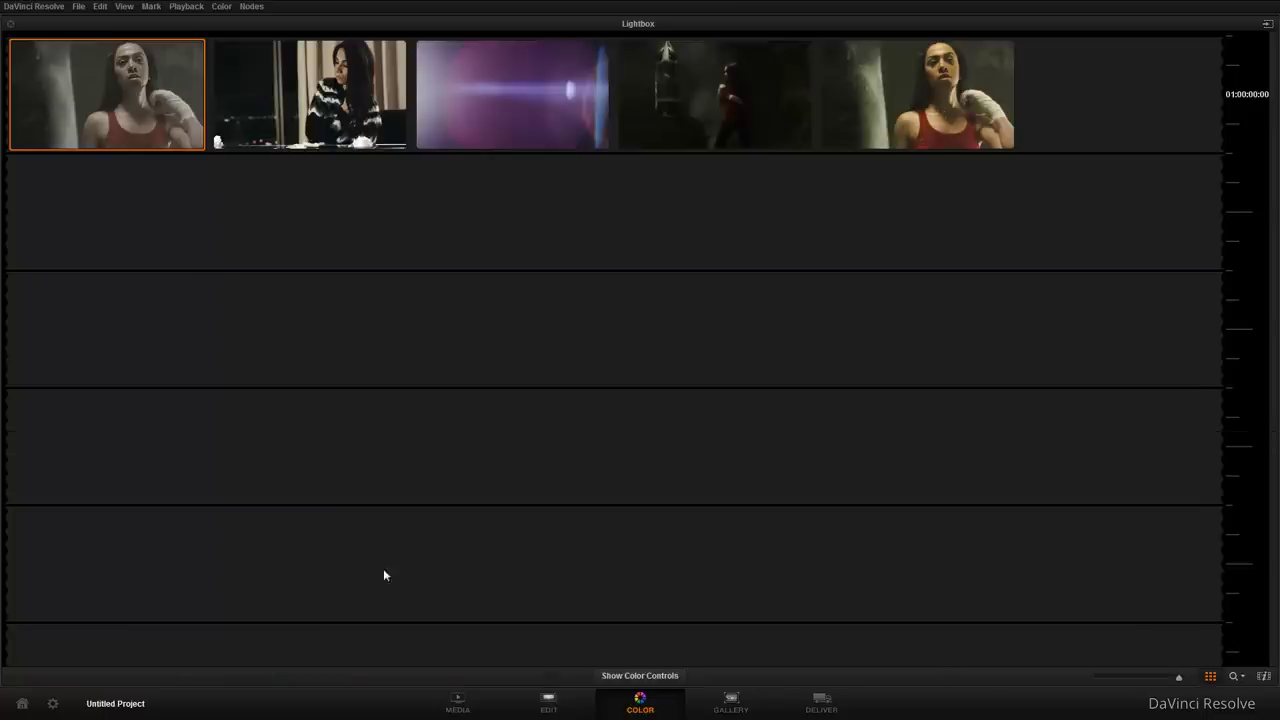
- Restore the grading controls and give clip 5 bluer Lift and Gain 1.07, with Gamma back near neutral
left_click(648, 676)
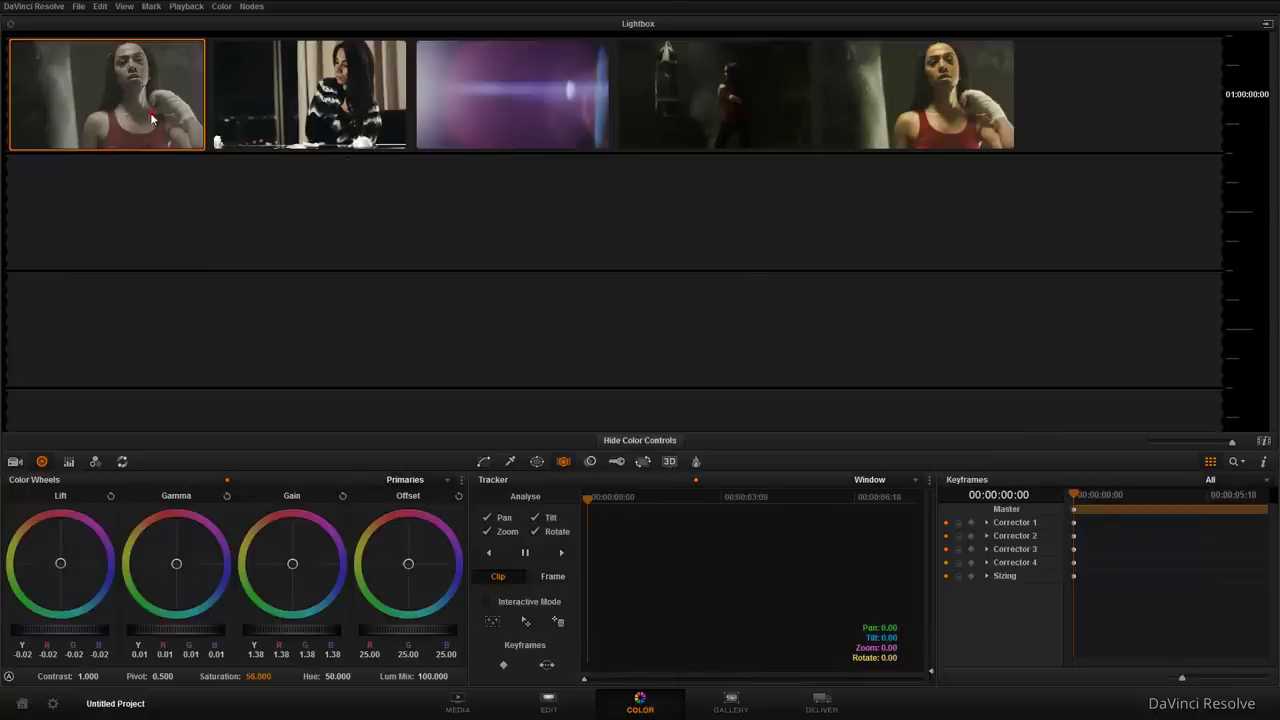
left_click(972, 100)
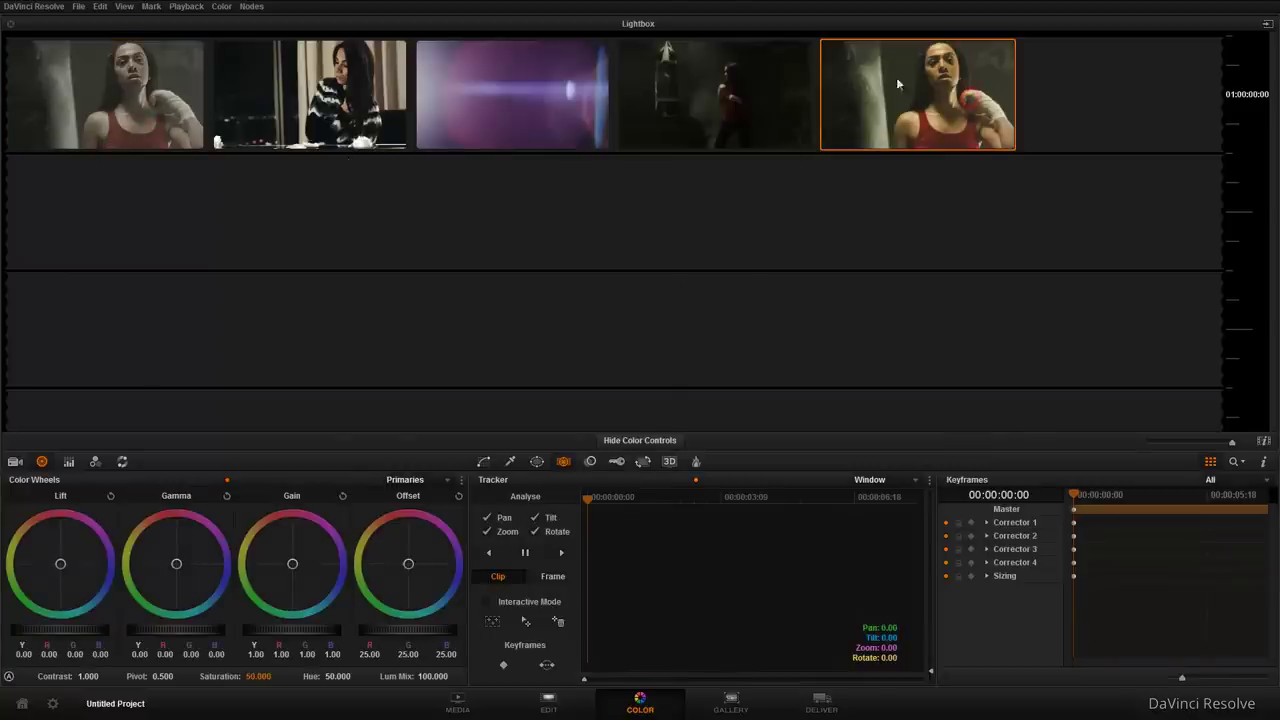
mouse_move(74, 568)
left_mouse_down()
mouse_move(86, 606)
mouse_move(76, 568)
left_mouse_up()
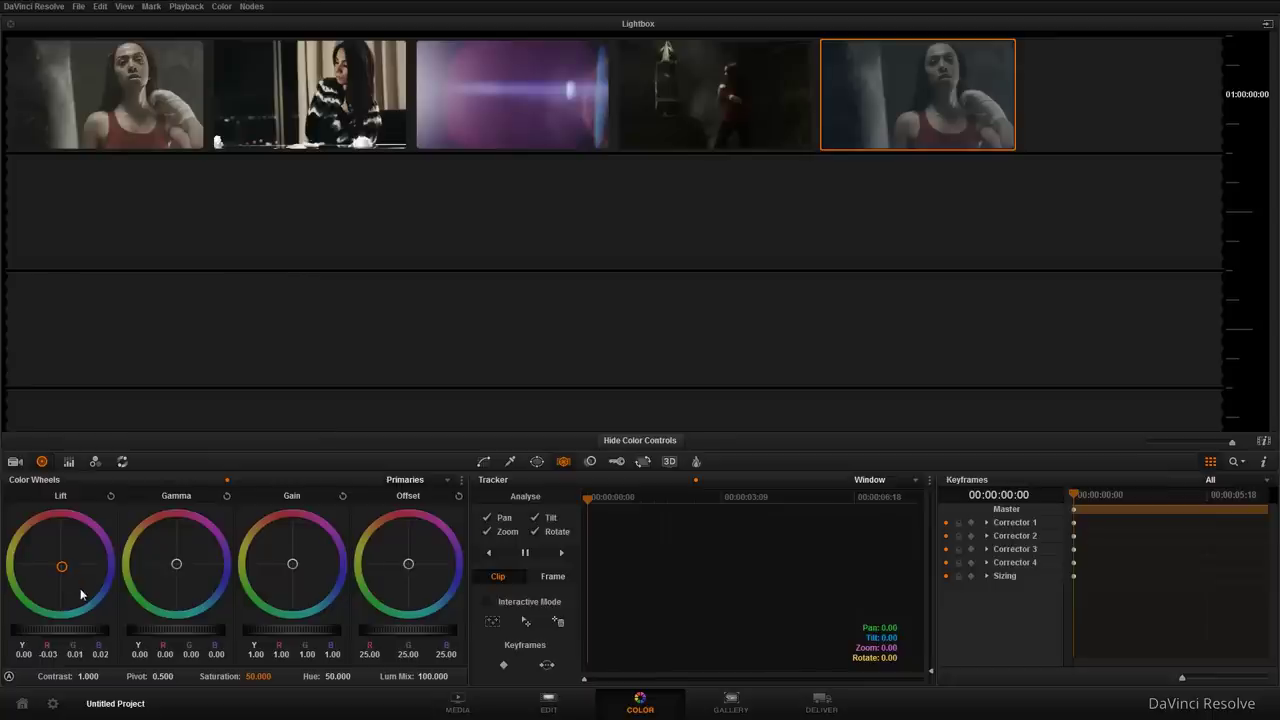
left_click_drag(155, 631, 187, 631)
left_click_drag(285, 632, 354, 638)
left_click_drag(196, 630, 167, 634)
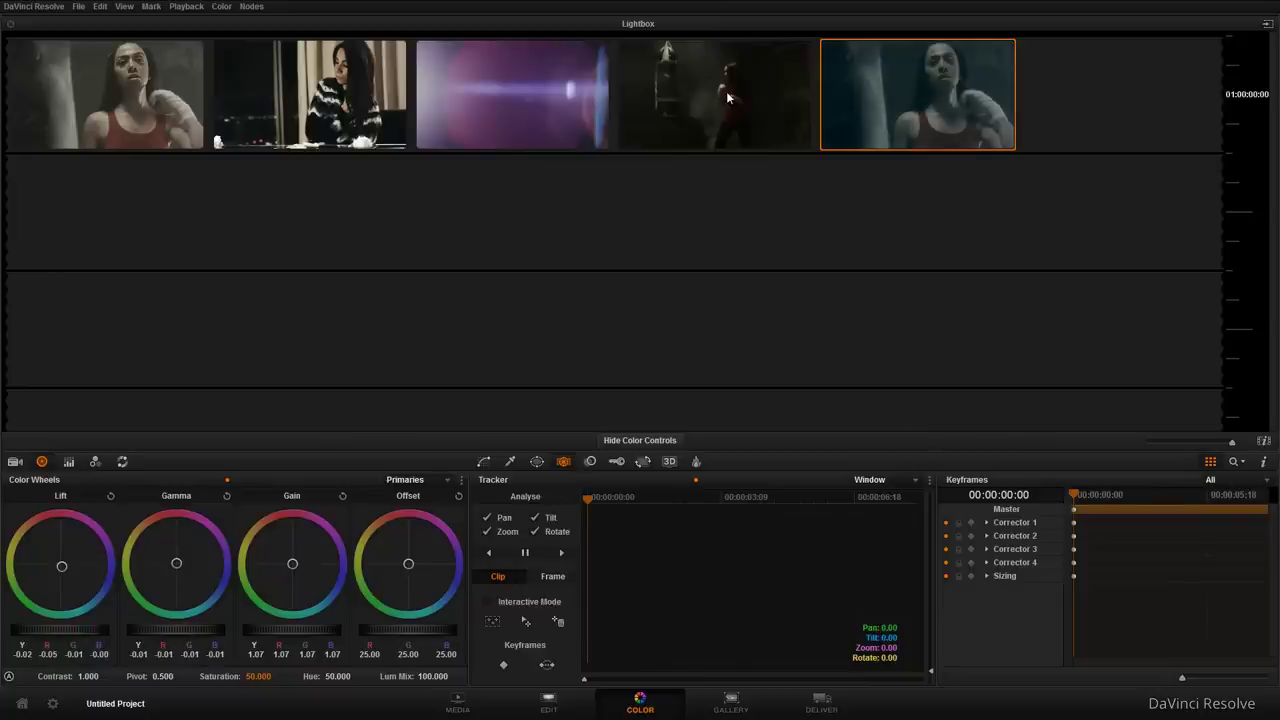
- Filter the Lightbox to graded clips, then ungraded clips, then back to all five clips
right_click(842, 91)
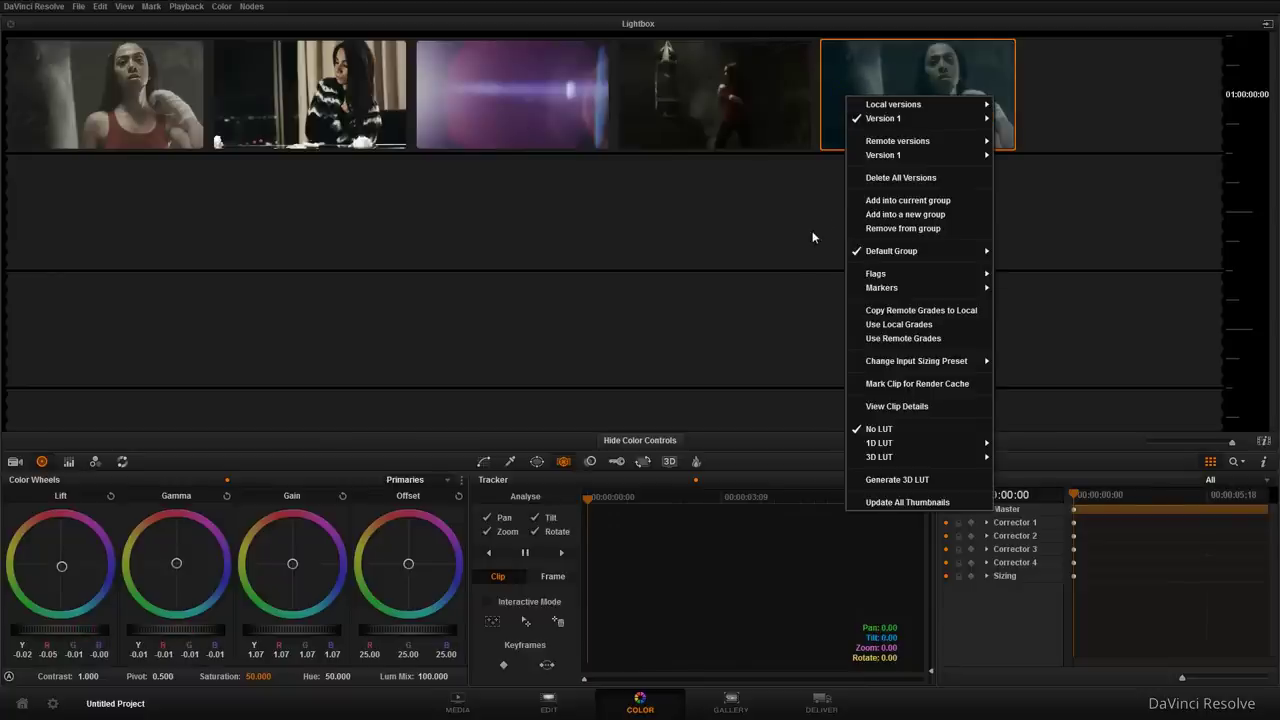
left_click(801, 268)
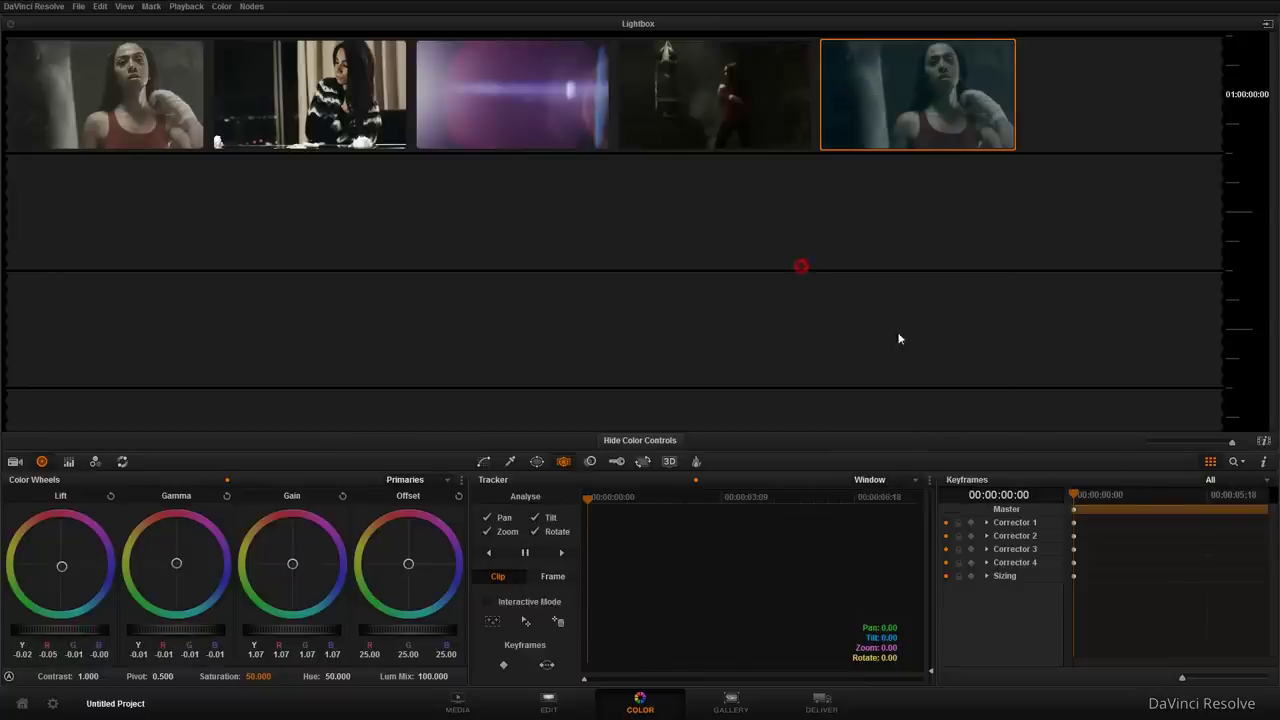
left_click(1239, 462)
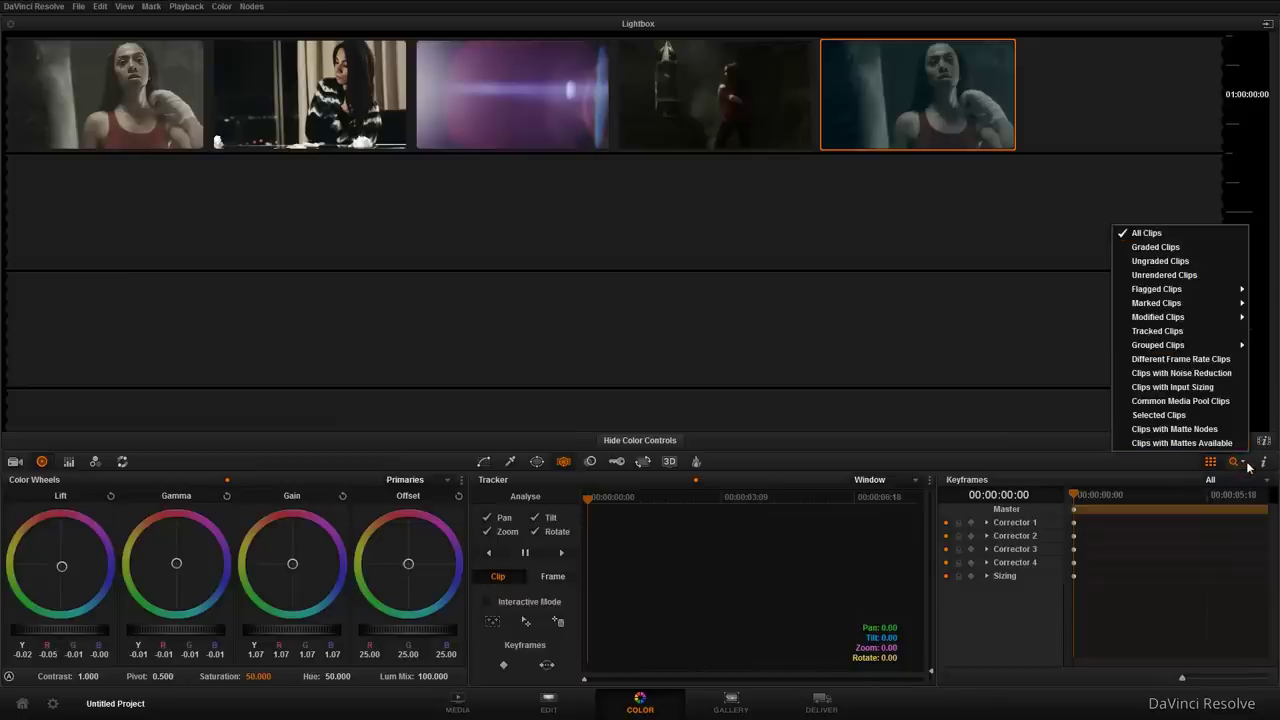
left_click(1172, 248)
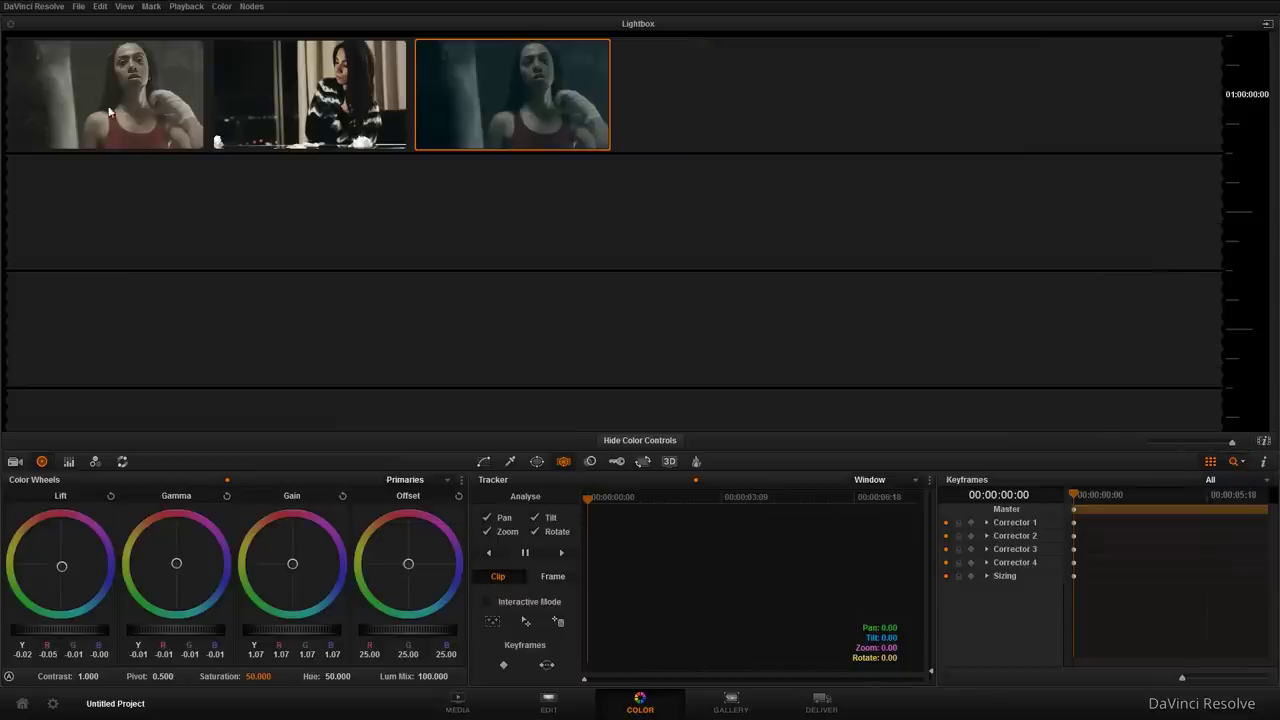
left_click(1238, 463)
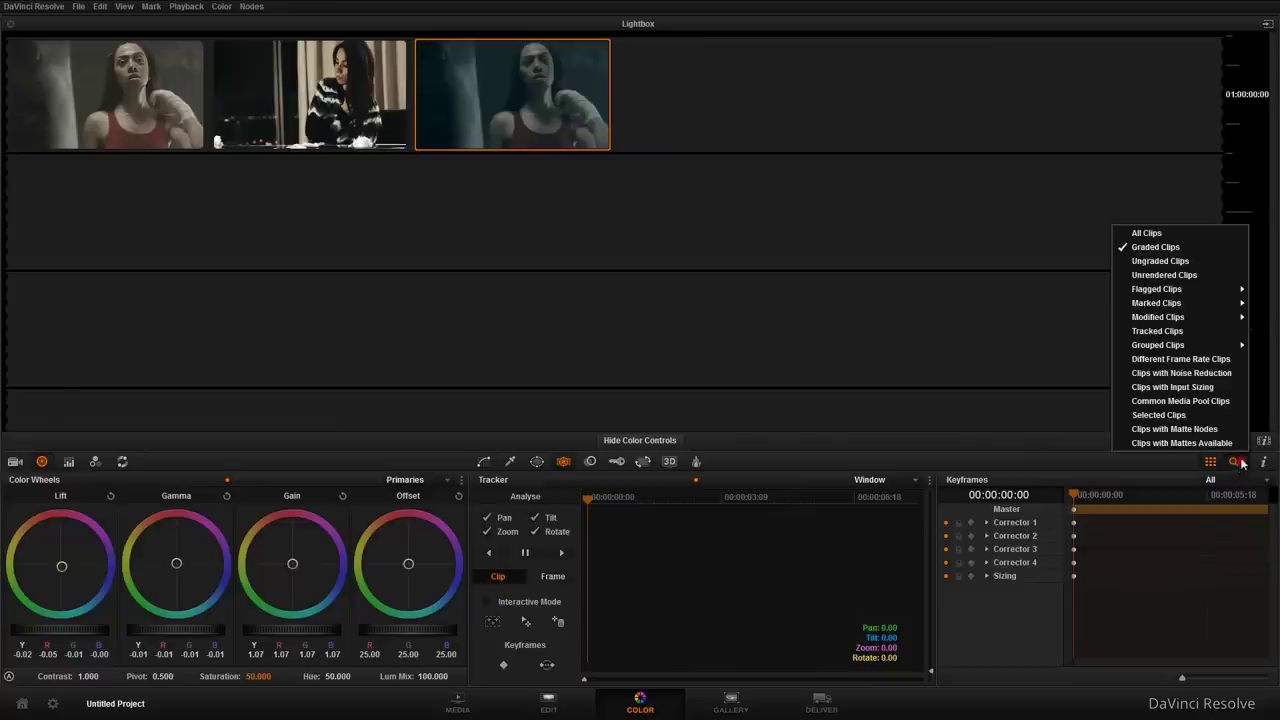
left_click(1160, 261)
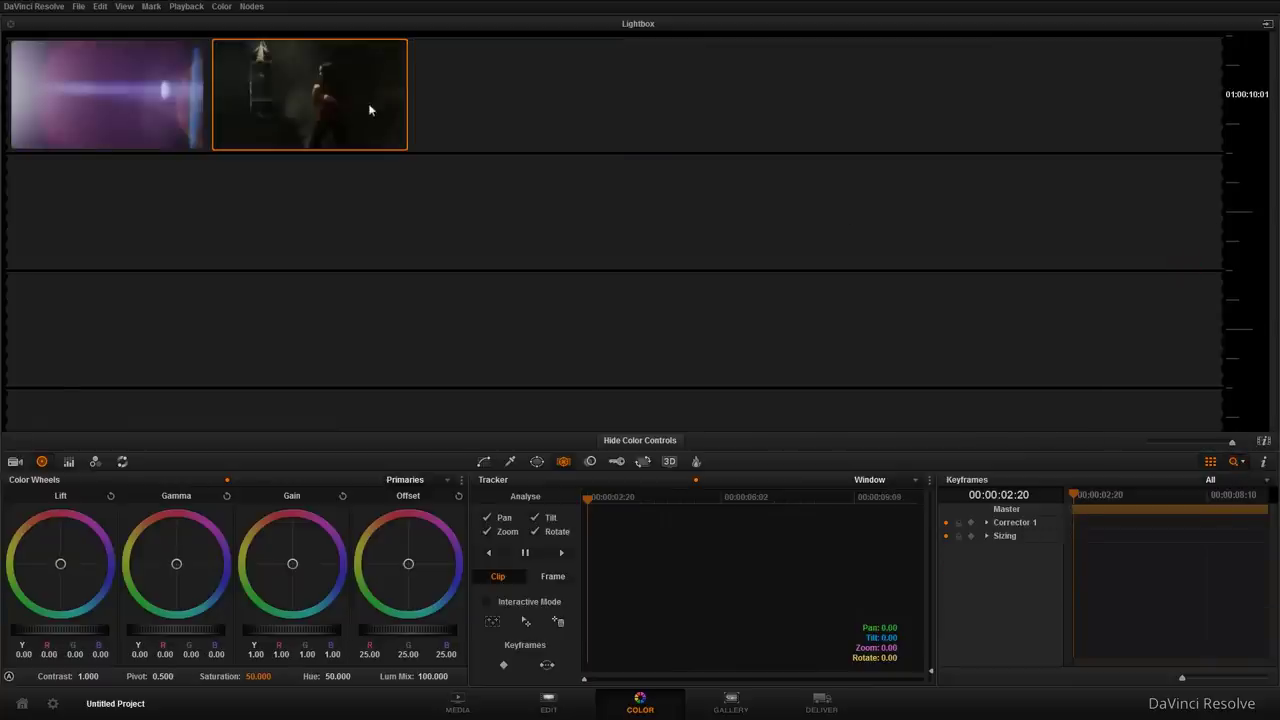
left_click(1238, 462)
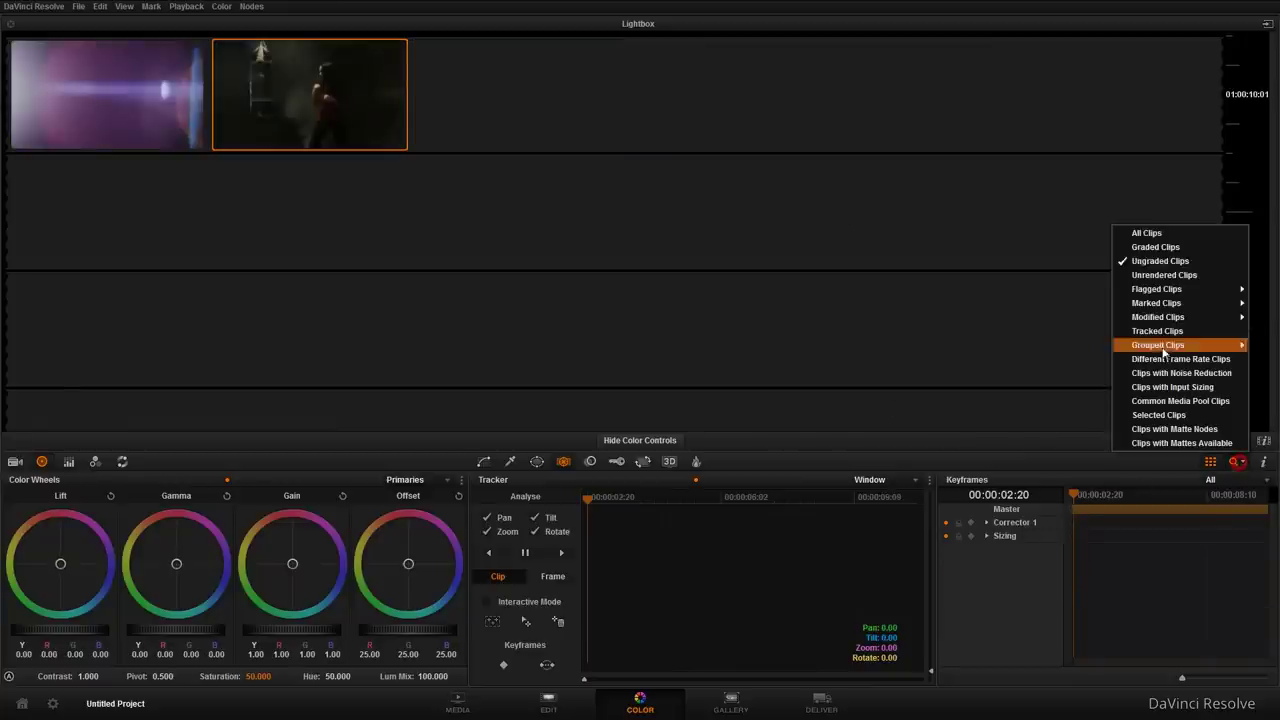
mouse_move(1172, 290)
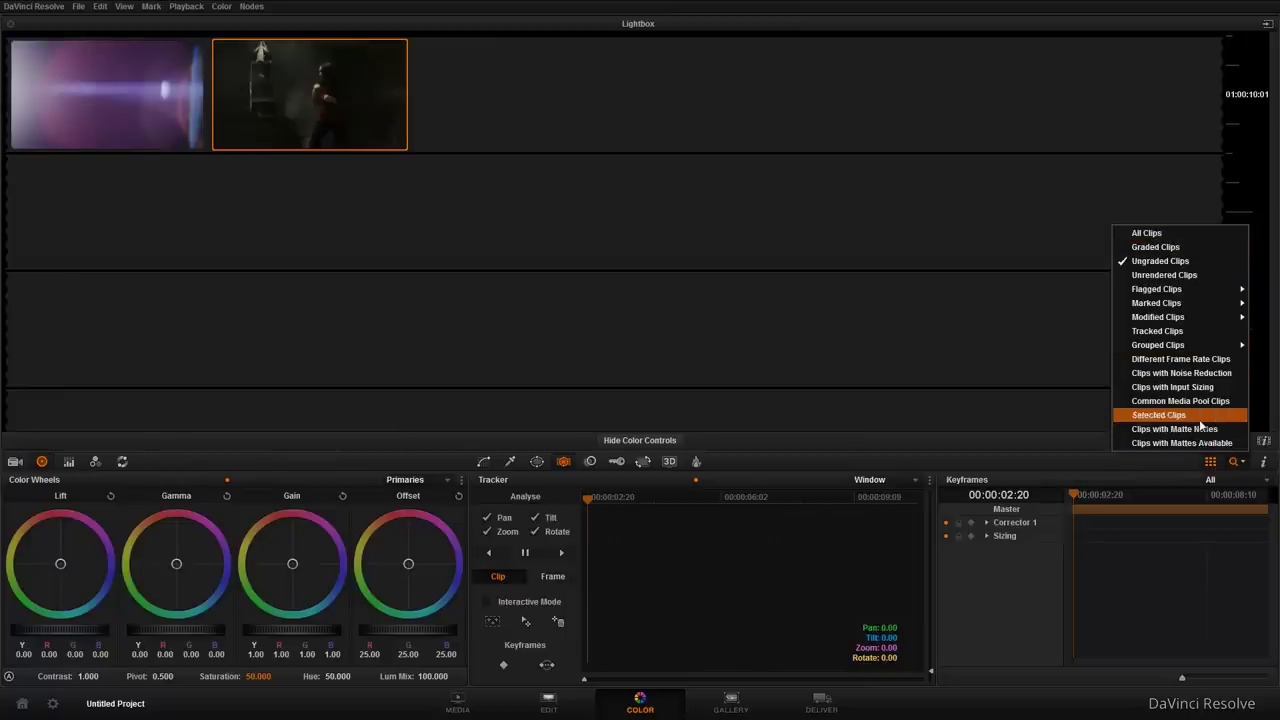
left_click(1180, 232)
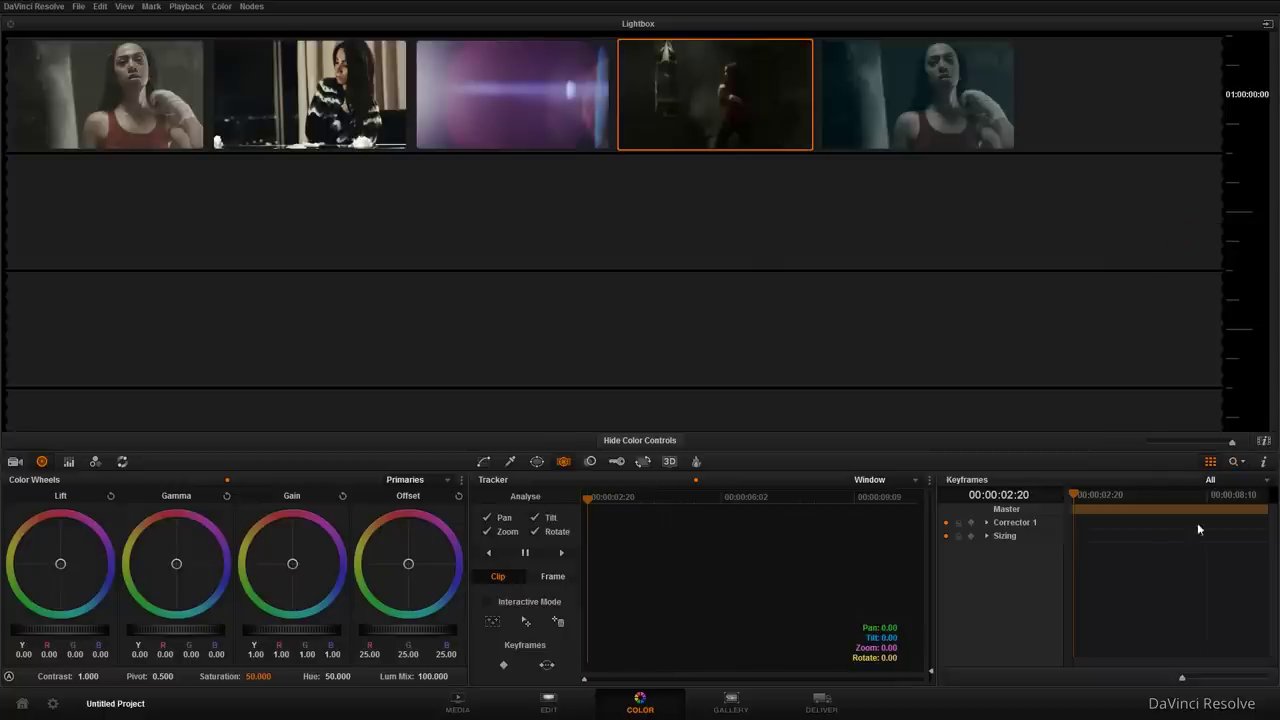
- Turn on the timecode and version overlay on thumbnails and select clip 01
left_click(1265, 441)
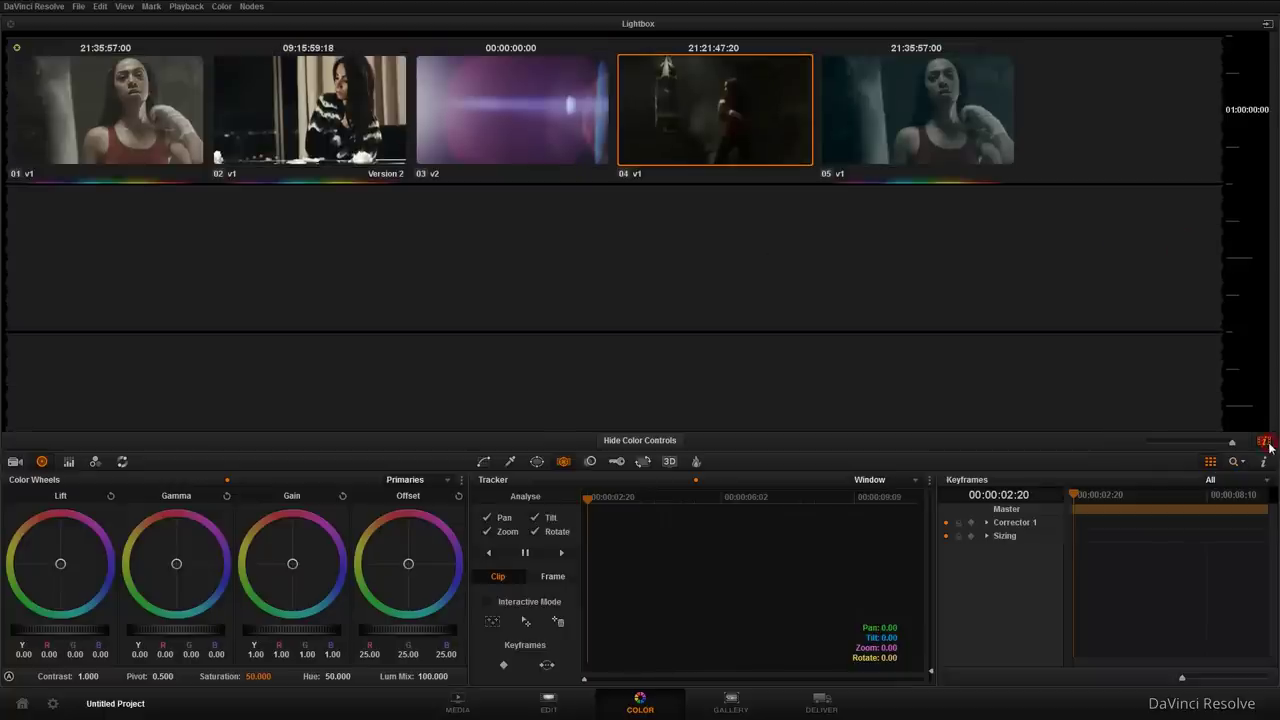
left_click(1265, 441)
left_click(1265, 441)
left_click(148, 114)
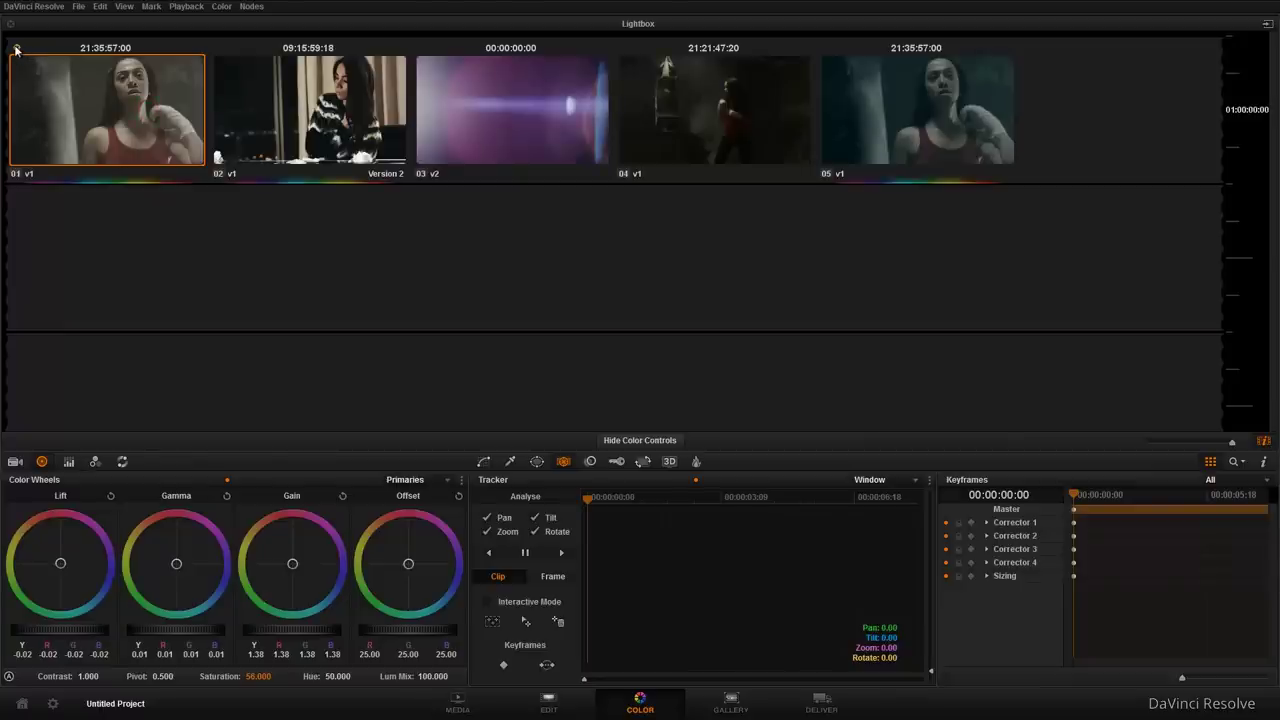
- Close the Lightbox, shift clip 01's Lift toward teal, and save it as a new version
left_click(1211, 462)
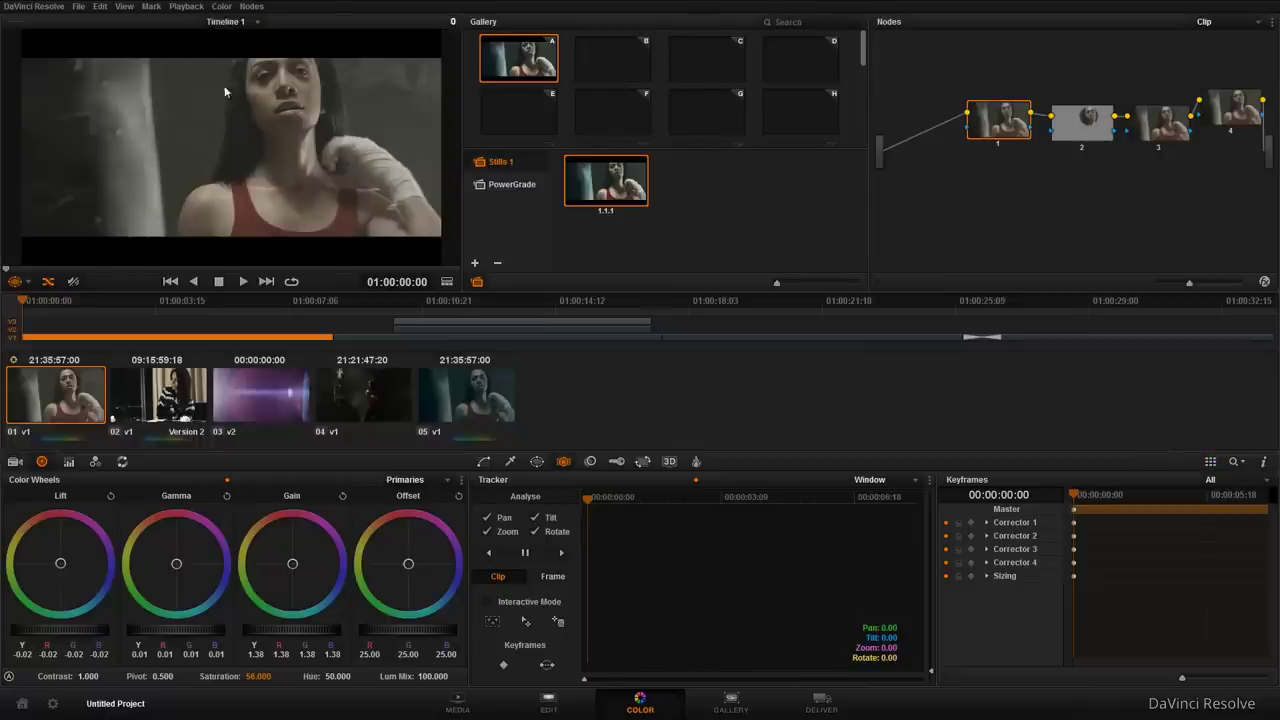
left_click(220, 7)
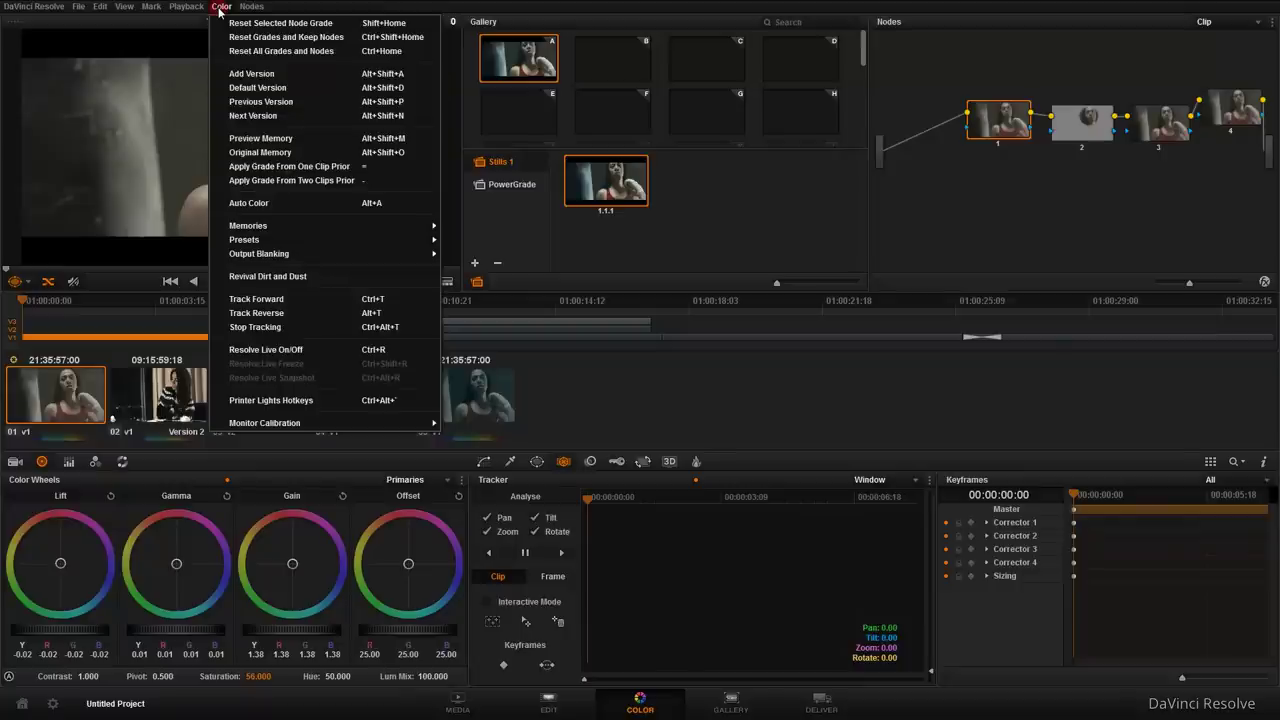
left_click(142, 145)
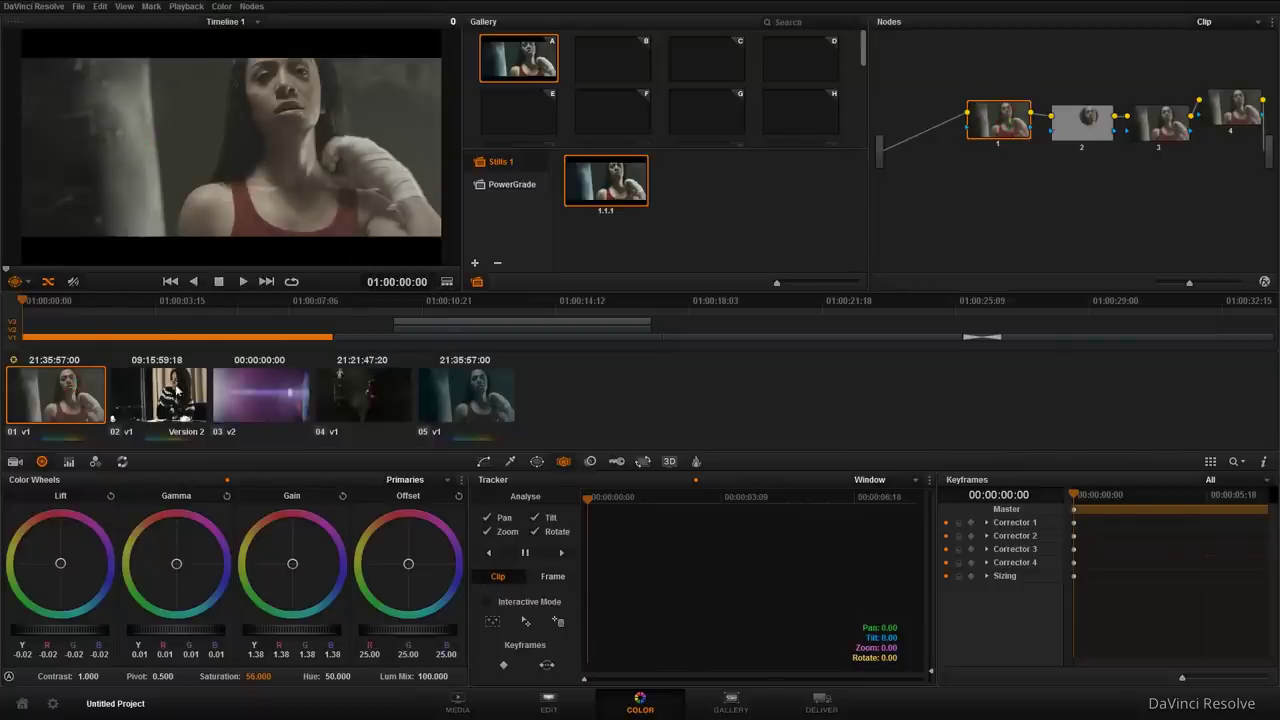
left_click_drag(62, 565, 88, 600)
left_click(222, 8)
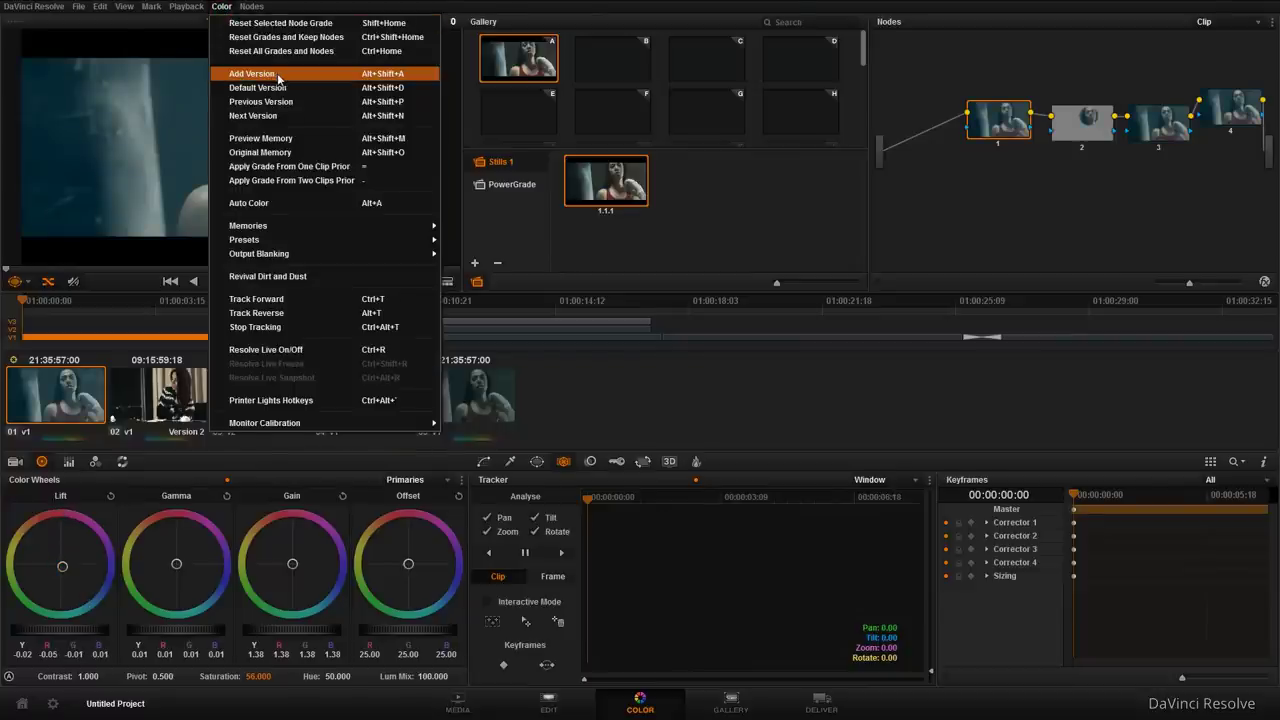
left_click(276, 76)
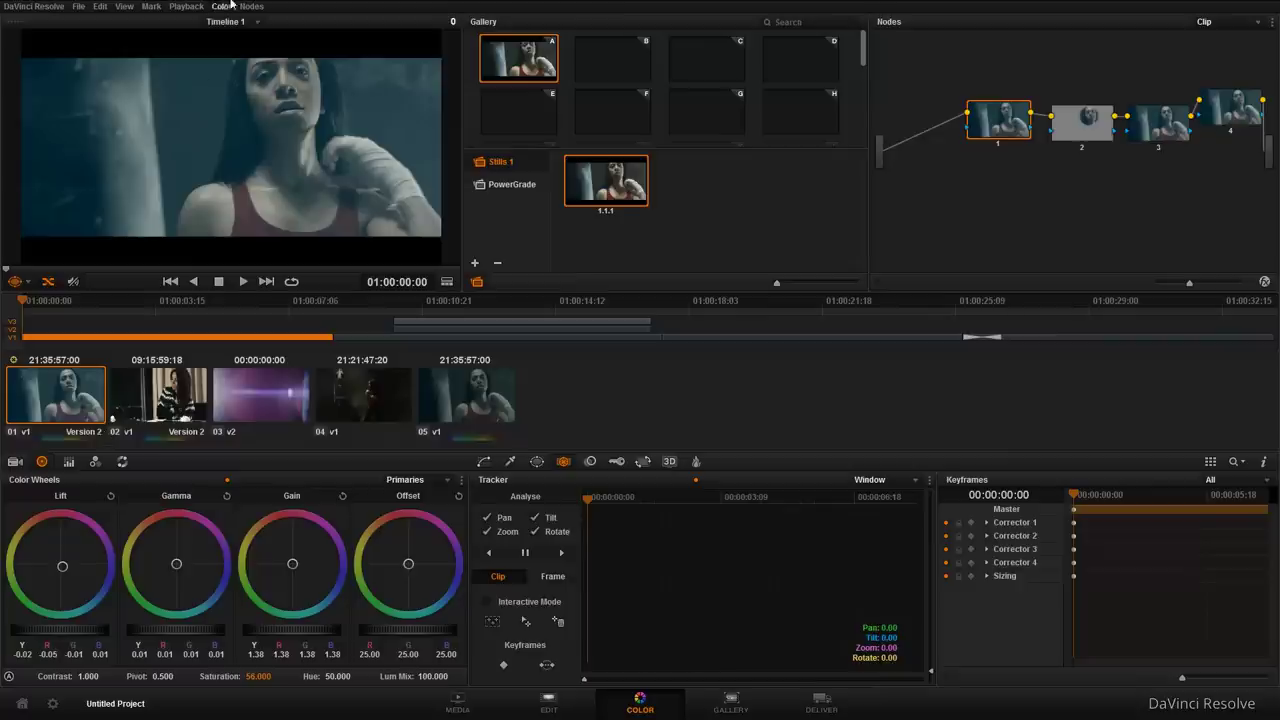
- Save an orange Lift look and a purple Gamma look as two further grade versions
left_click_drag(69, 572, 57, 557)
left_click(221, 6)
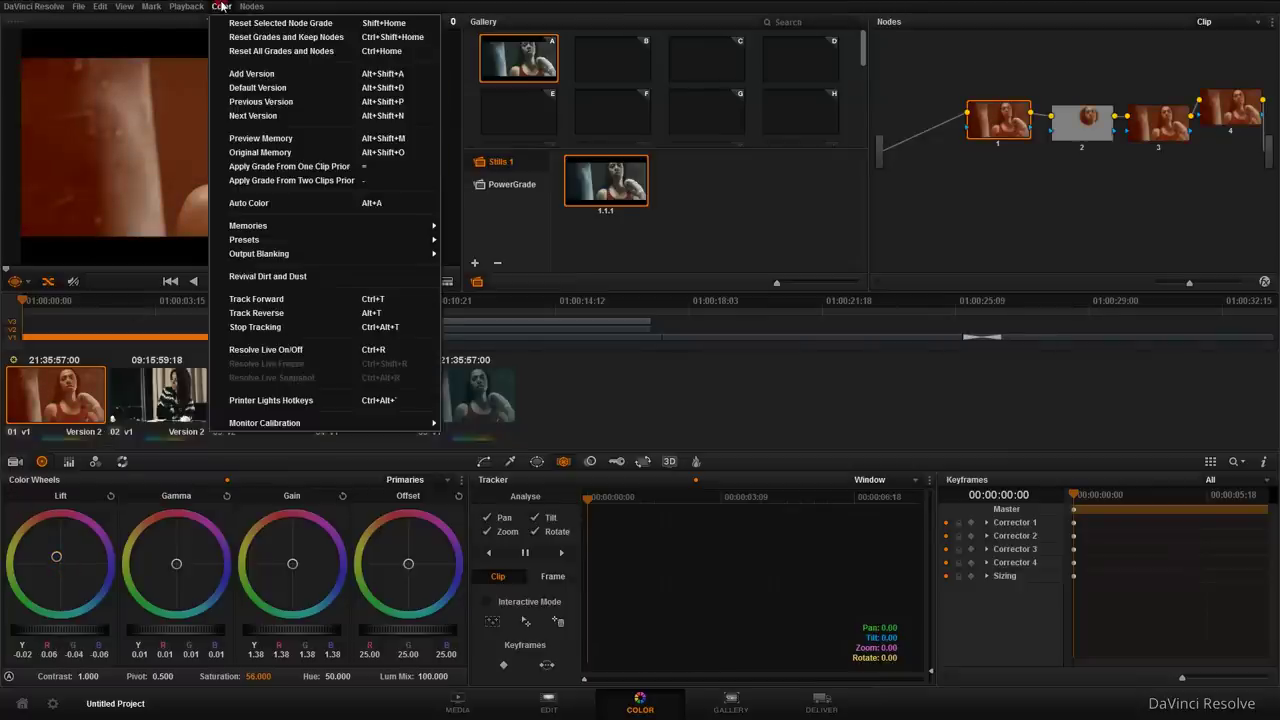
left_click(277, 75)
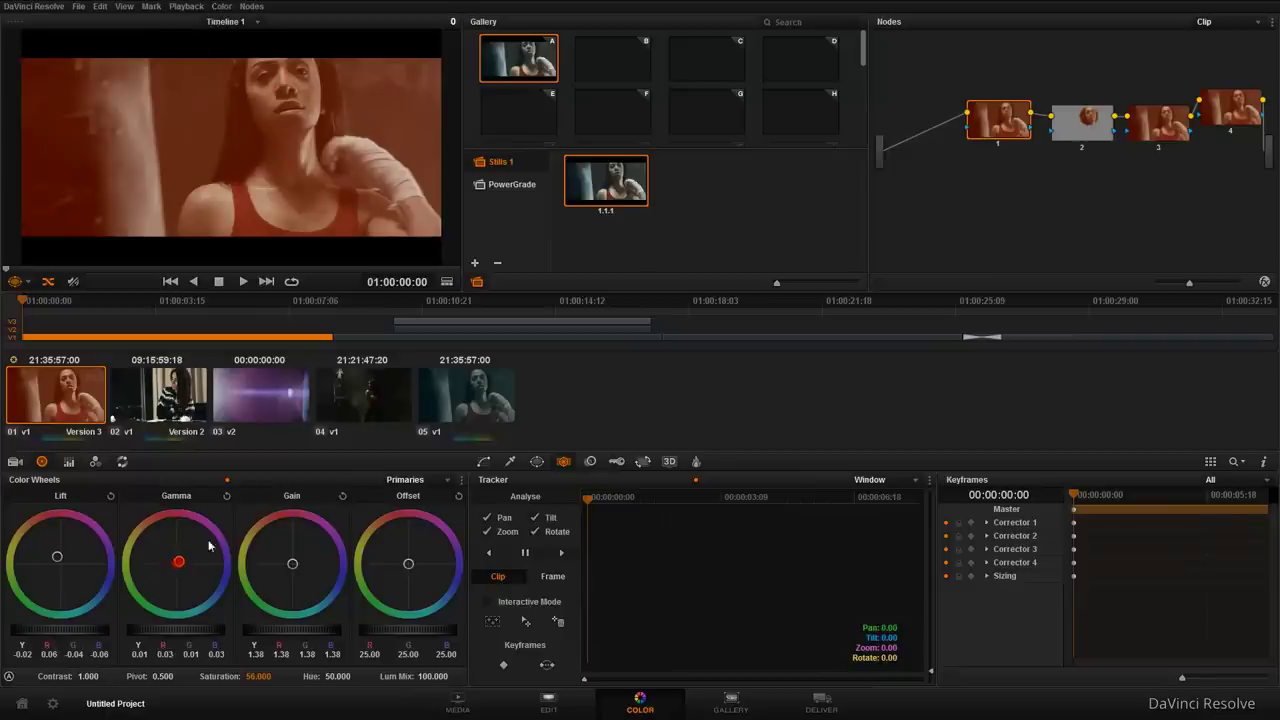
left_click_drag(176, 564, 222, 570)
left_click(221, 6)
left_click(292, 76)
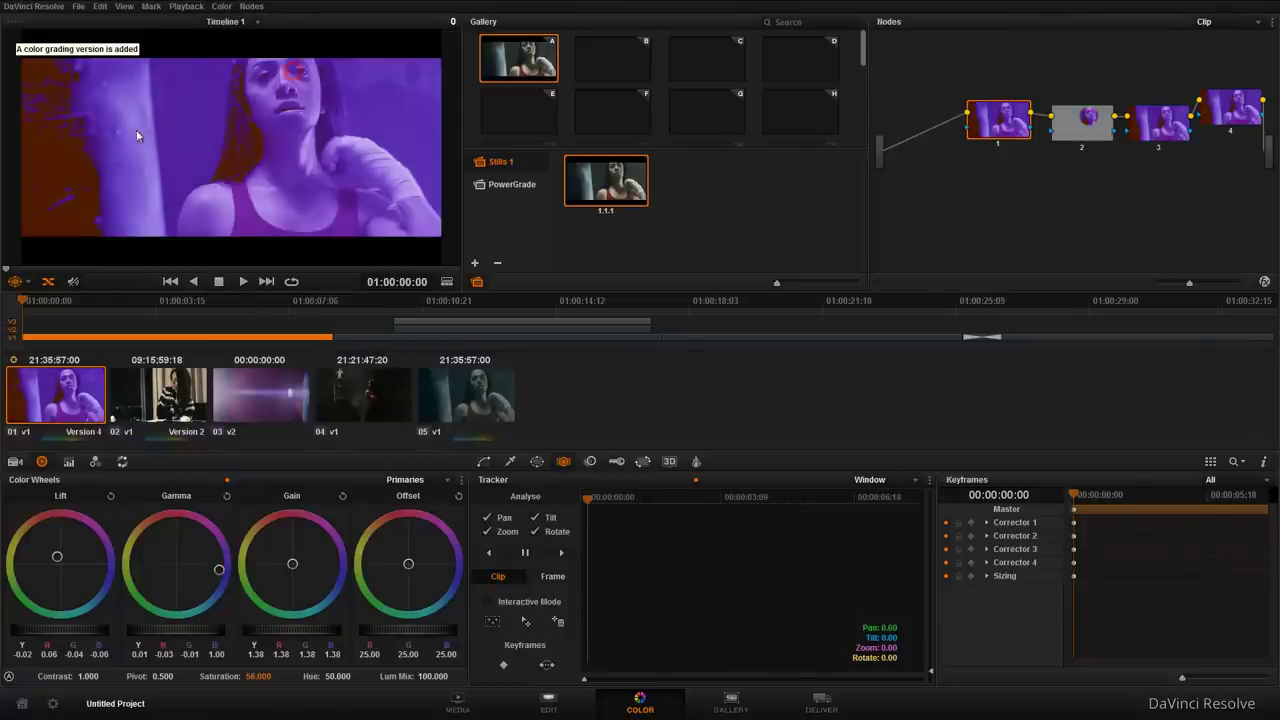
- Cycle clip 01's grade from Version 1 through to Version 4 with Ctrl+N
left_click(222, 7)
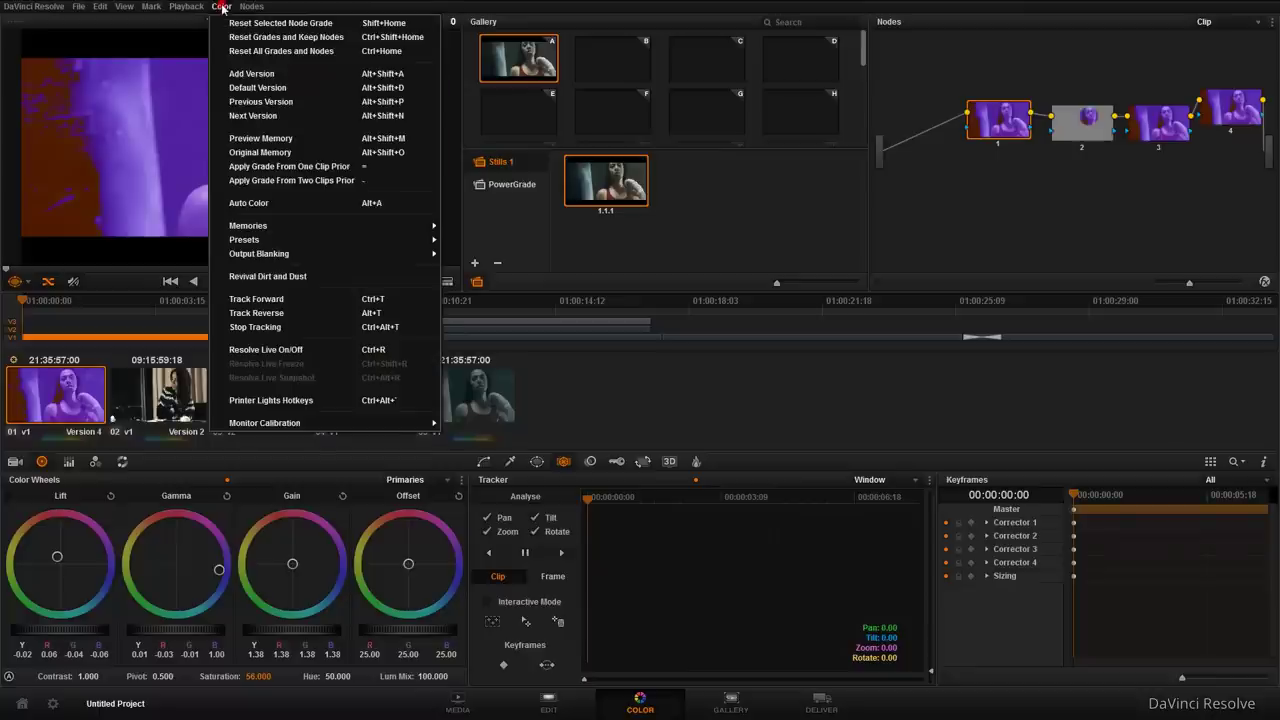
left_click(408, 121)
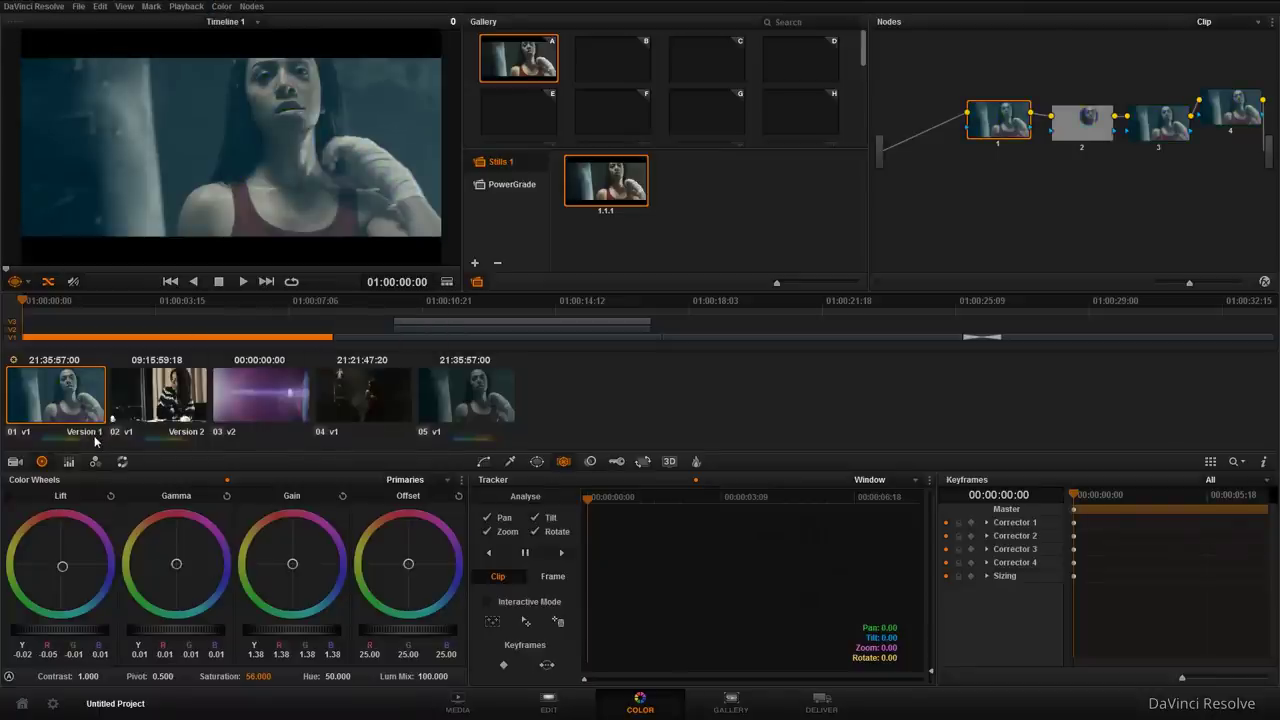
left_click(222, 7)
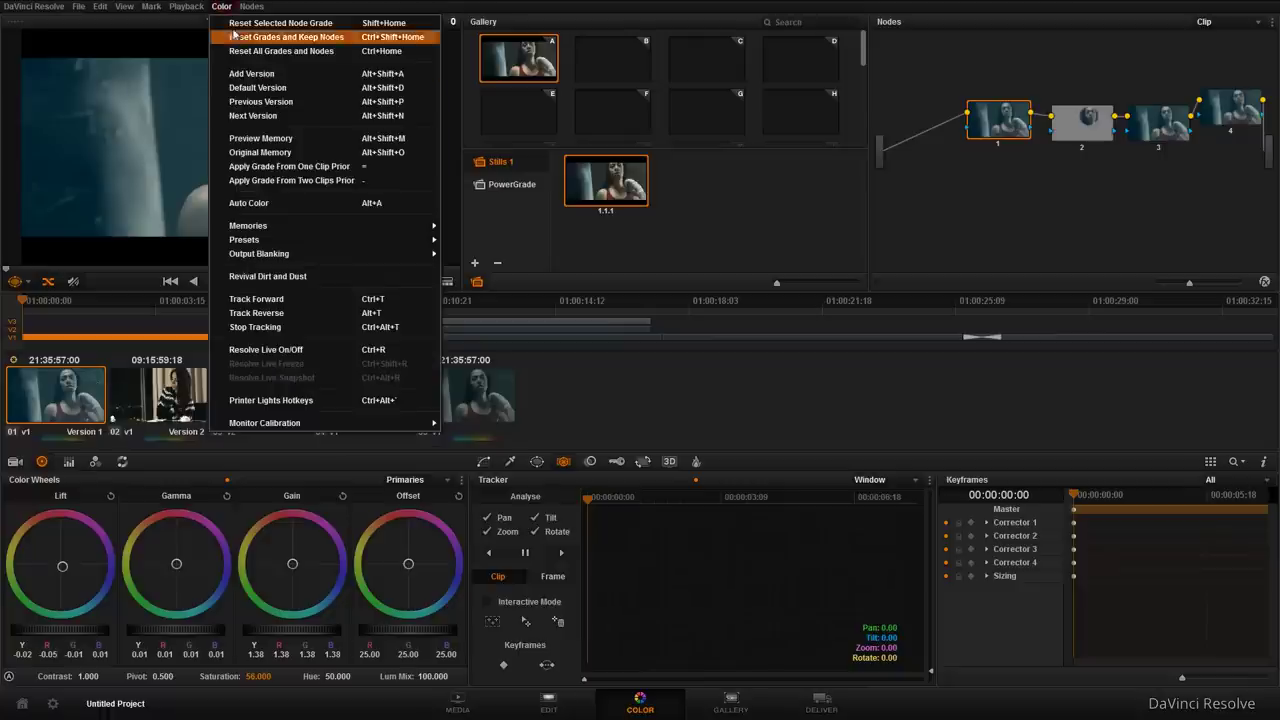
left_click(496, 10)
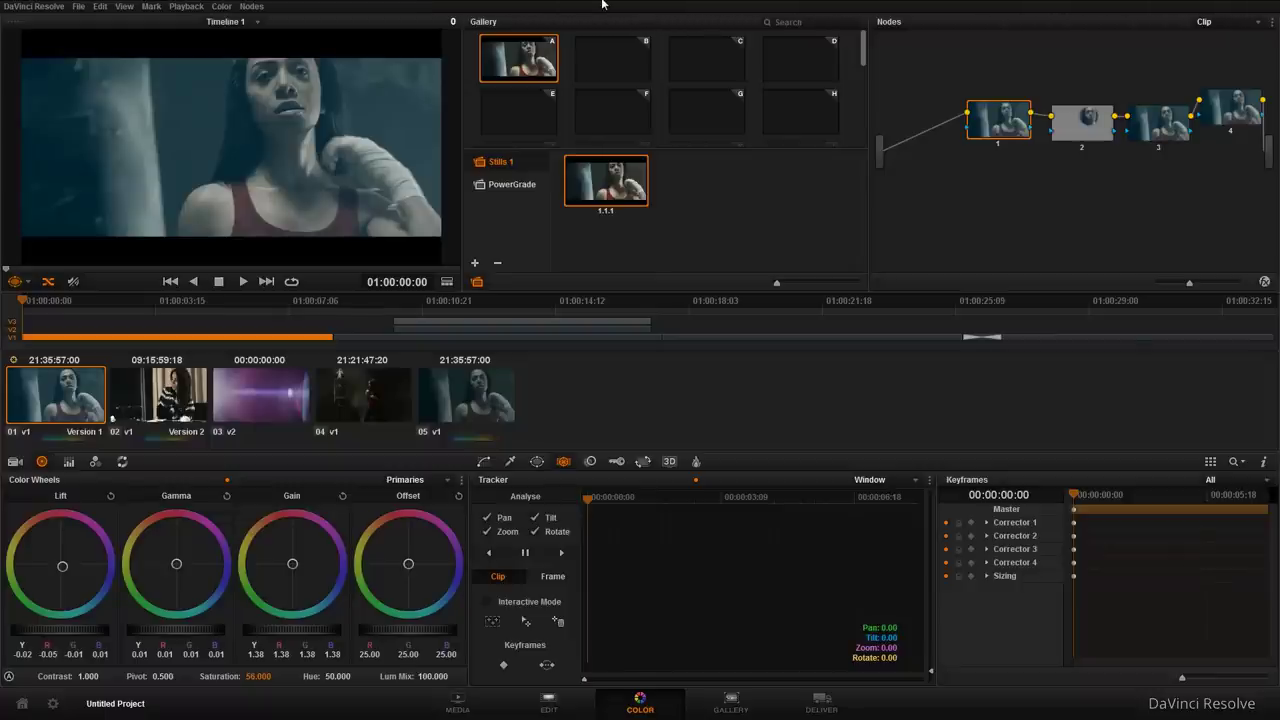
key("ctrl+n")
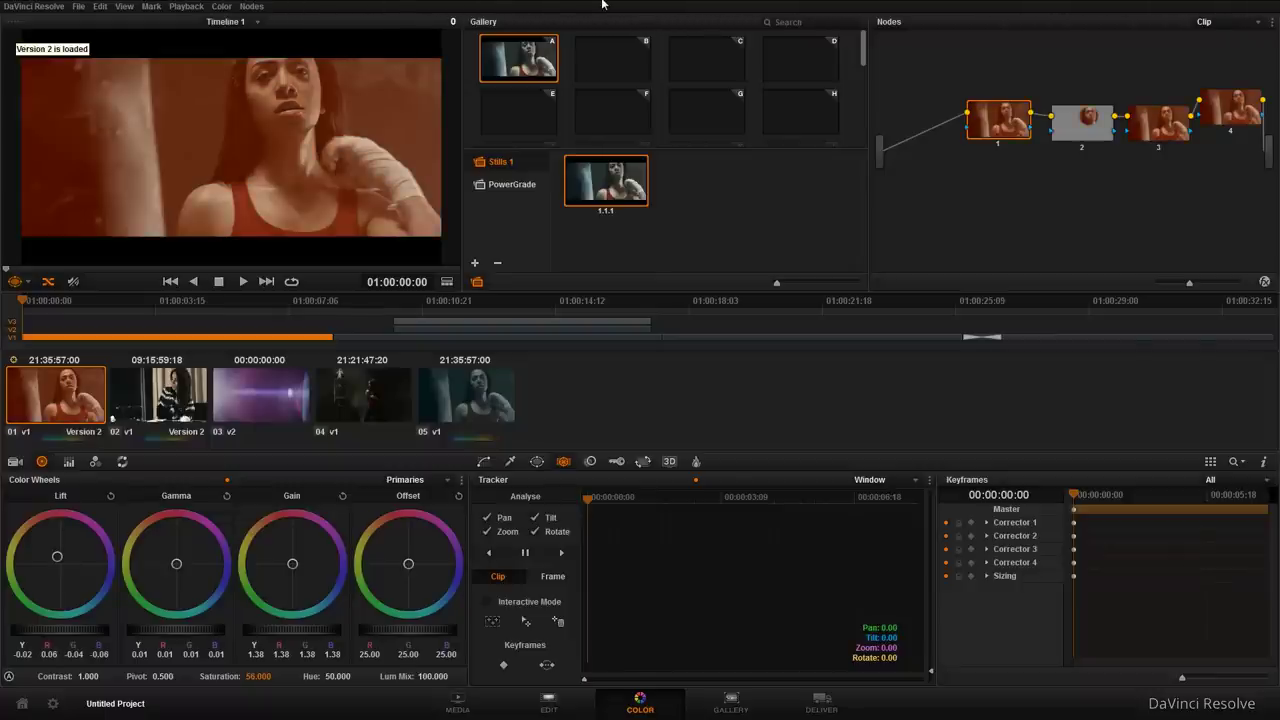
key("ctrl+n")
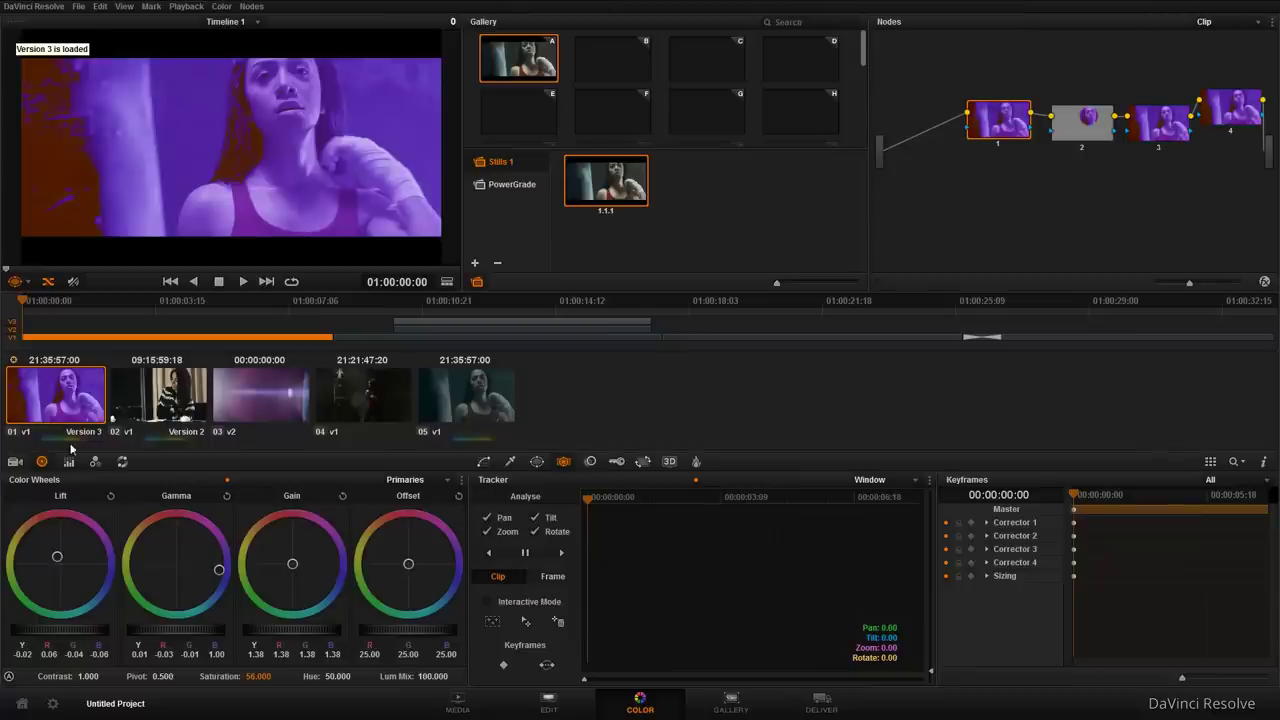
key("ctrl+n")
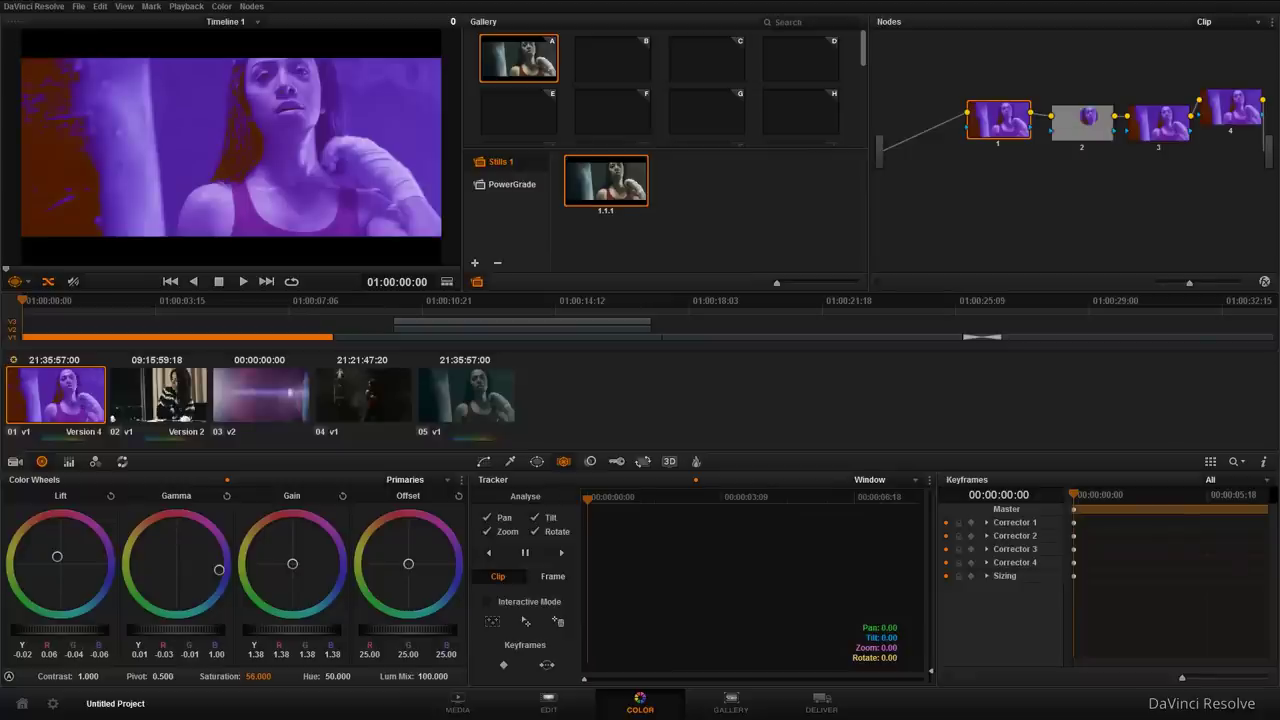
- In the Lightbox, load clip 01's local Version 1, then Version 2, and close the Lightbox
left_click(1210, 465)
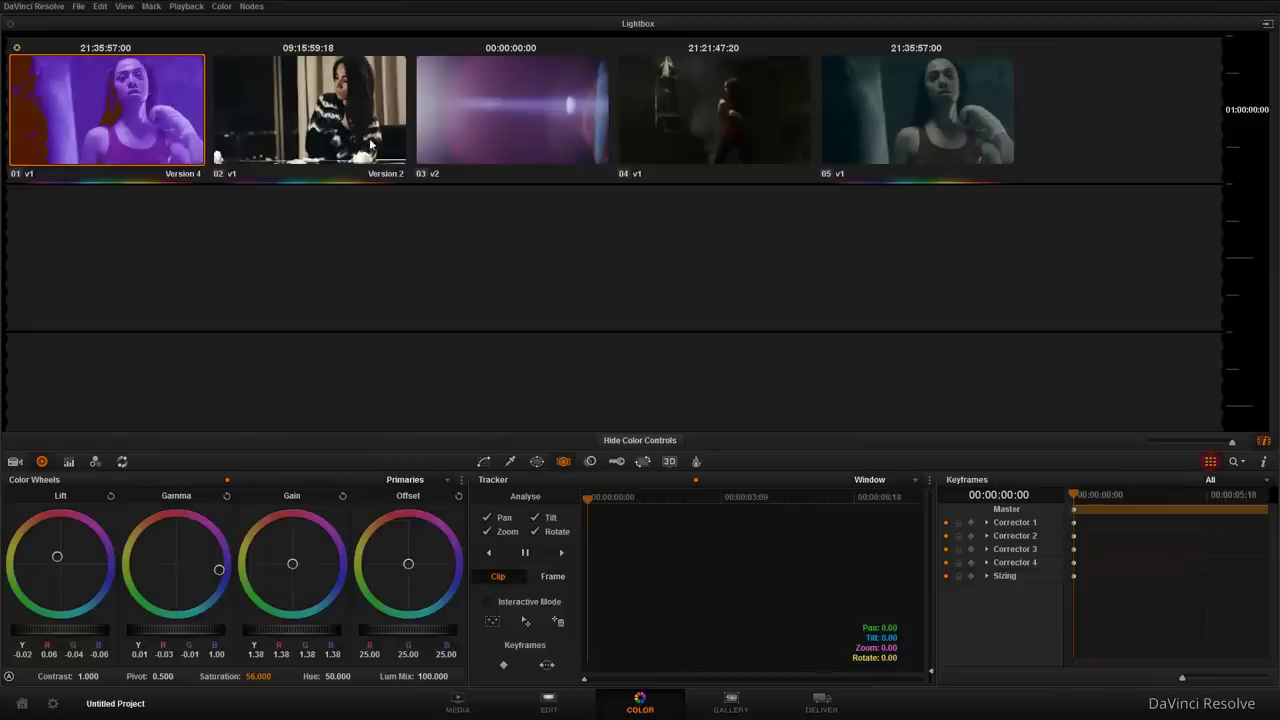
right_click(160, 110)
mouse_move(209, 146)
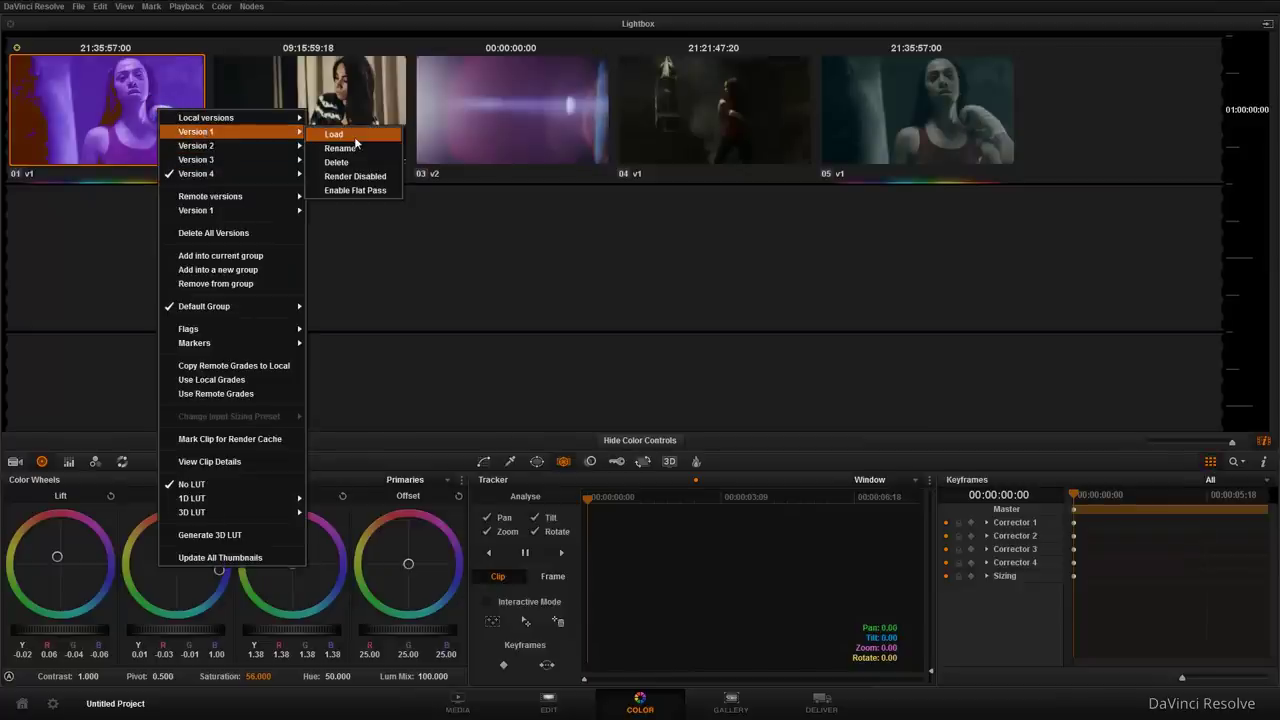
left_click(354, 138)
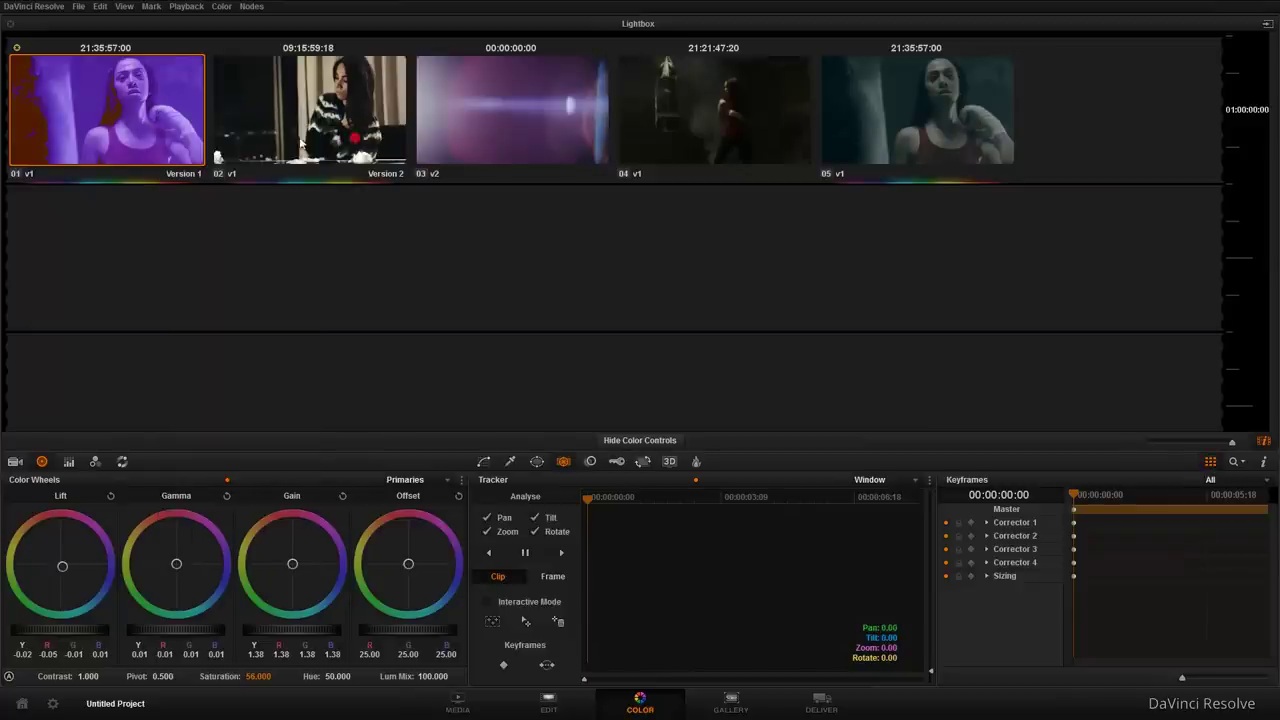
right_click(141, 116)
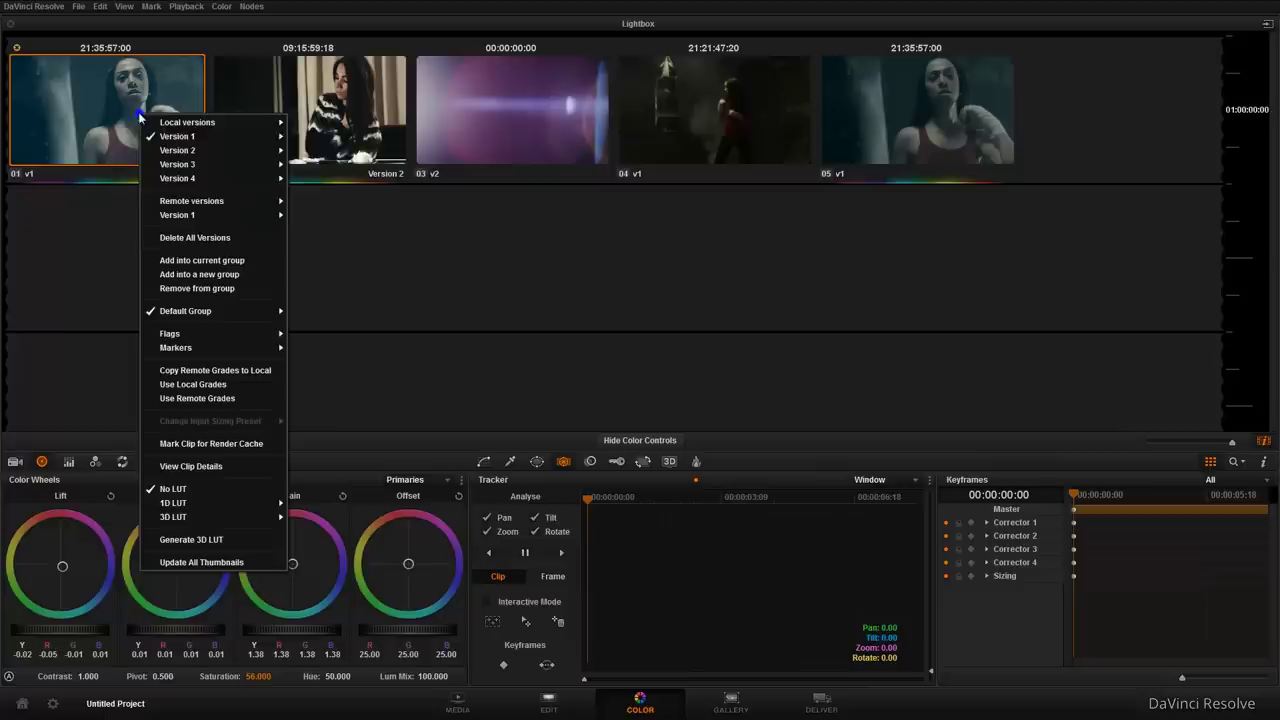
mouse_move(232, 137)
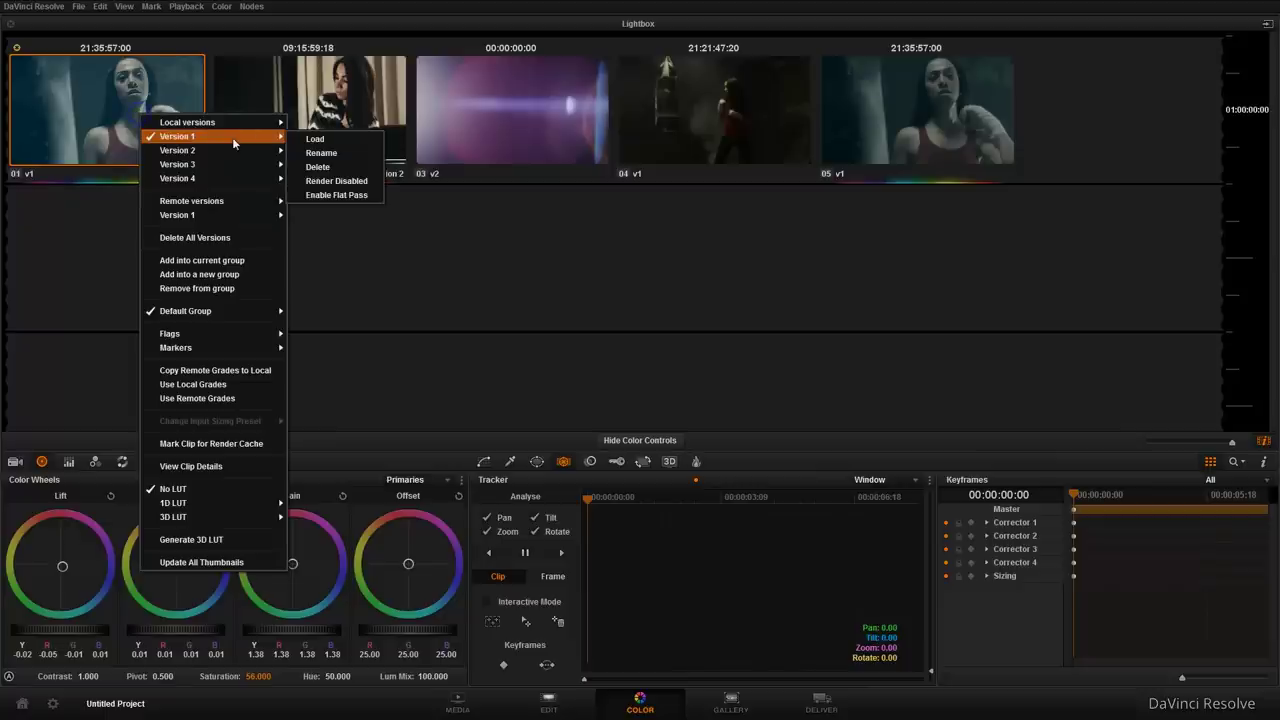
left_click(334, 154)
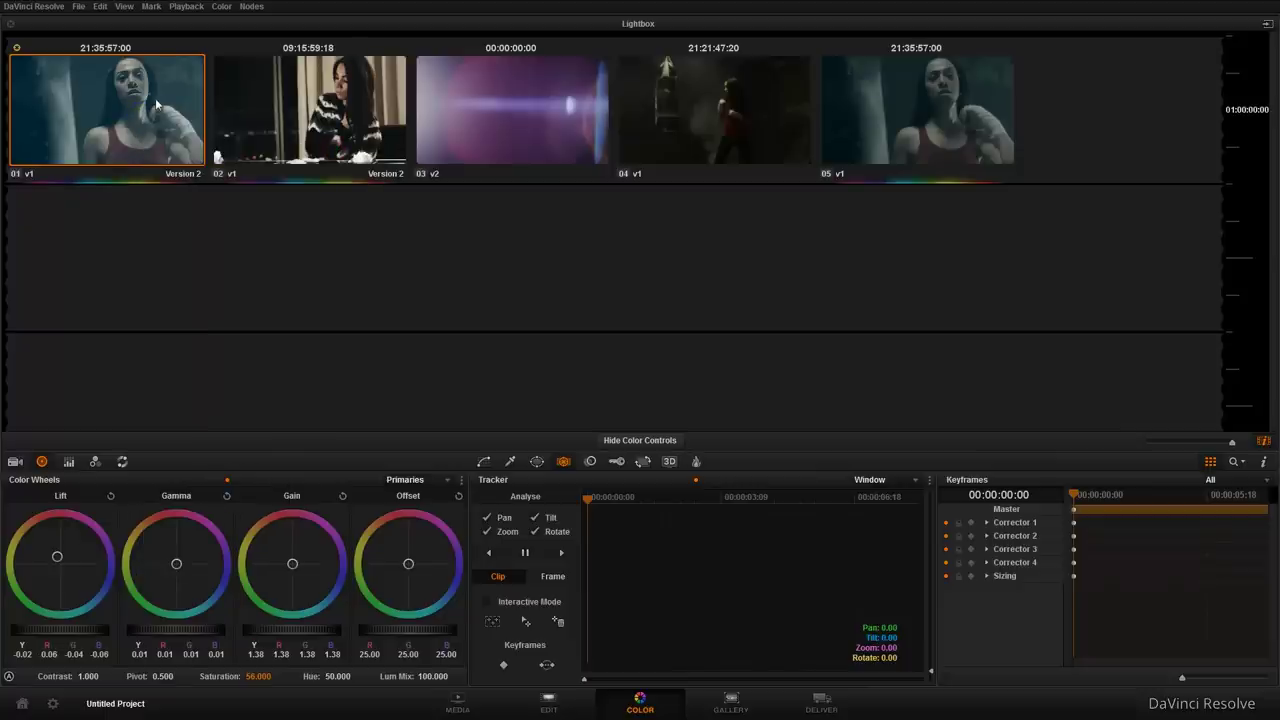
right_click(156, 106)
mouse_move(229, 147)
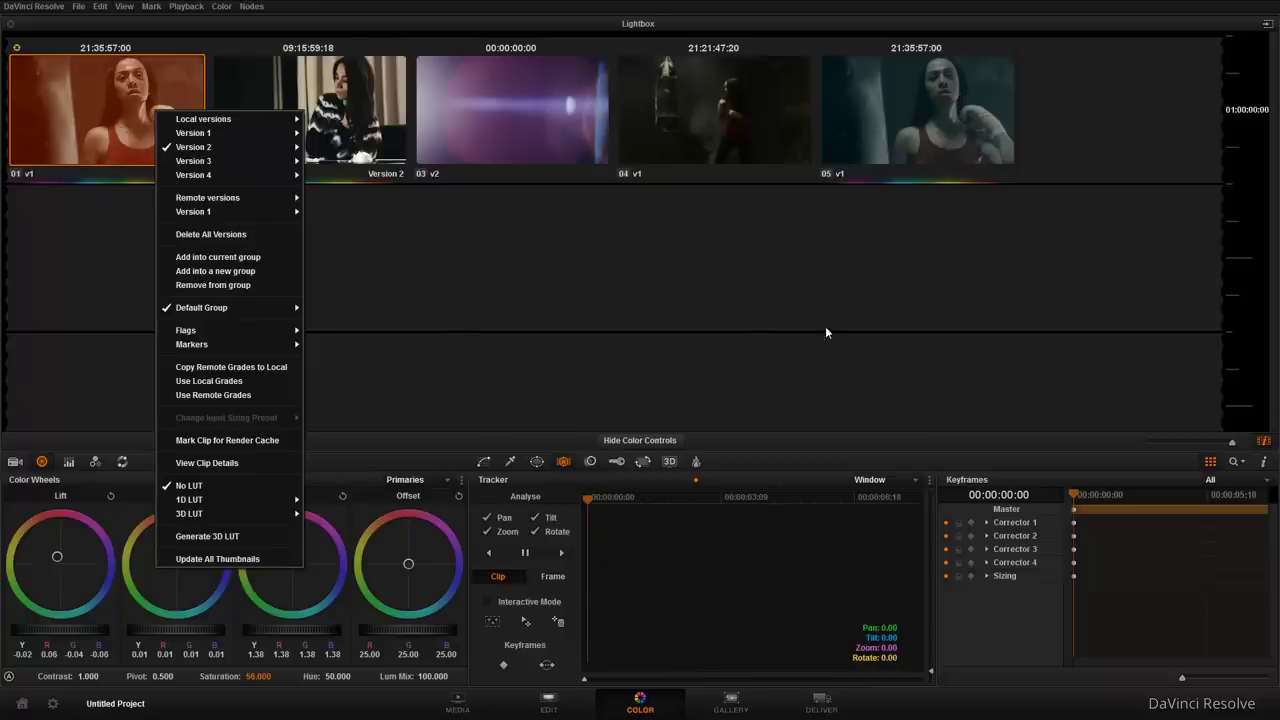
left_click(1216, 464)
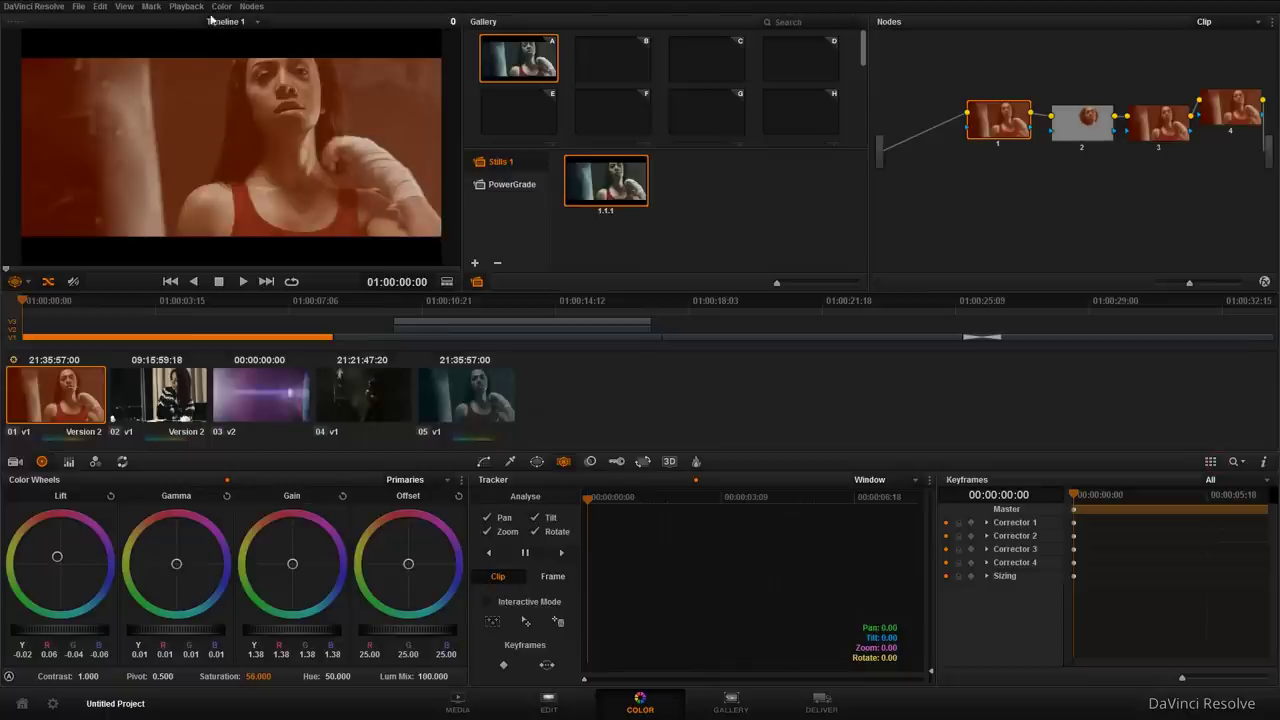
- Try 1.77 and 2.35 output blanking, then settle on the 2.39 letterbox ratio
left_click(220, 7)
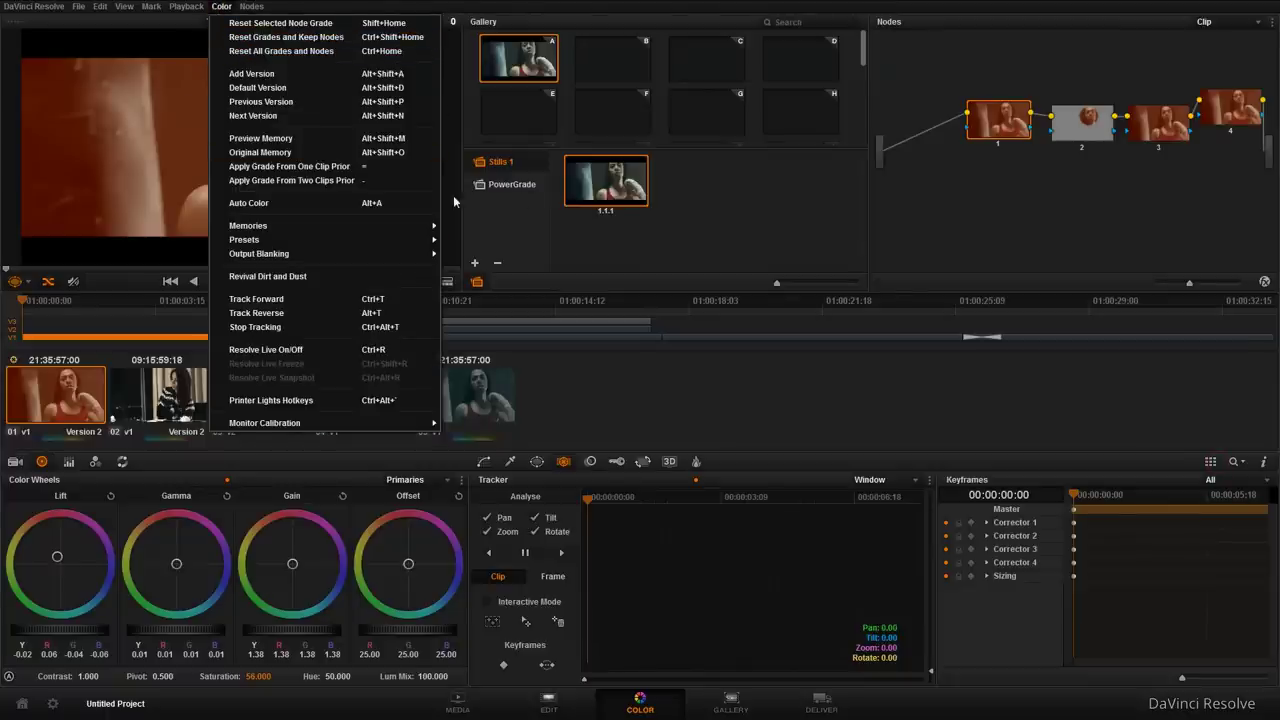
mouse_move(301, 256)
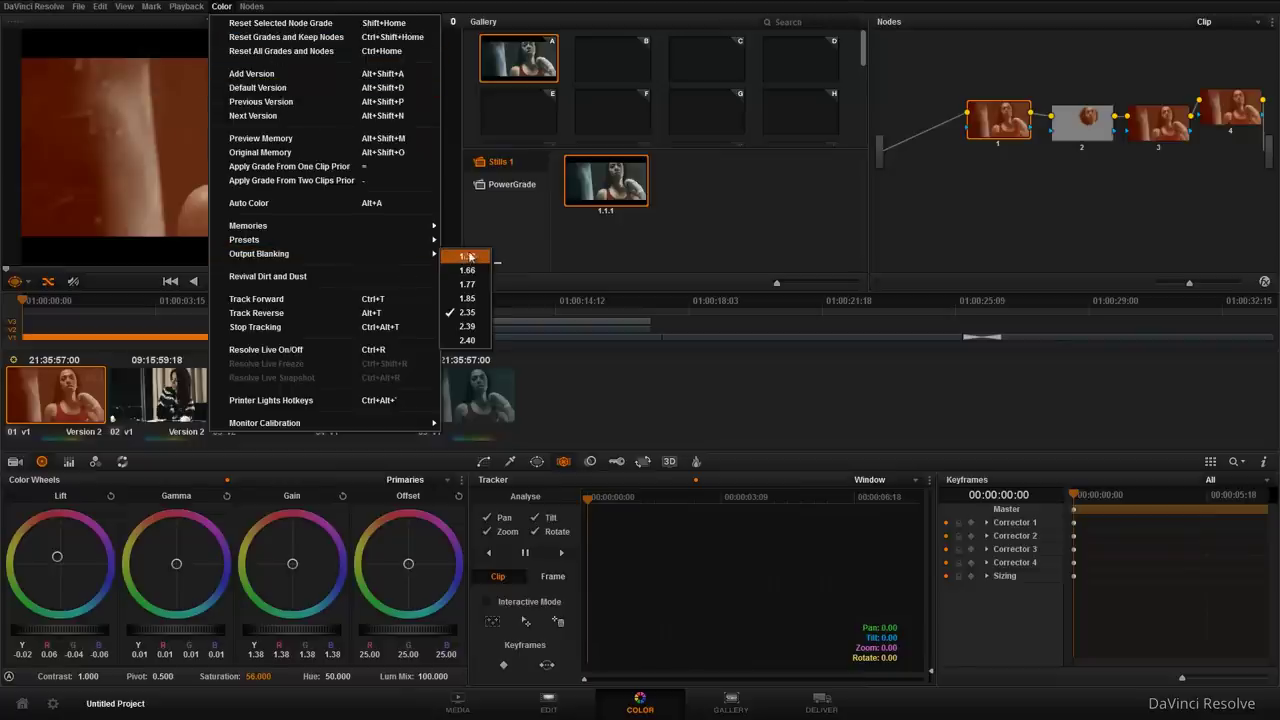
left_click(478, 284)
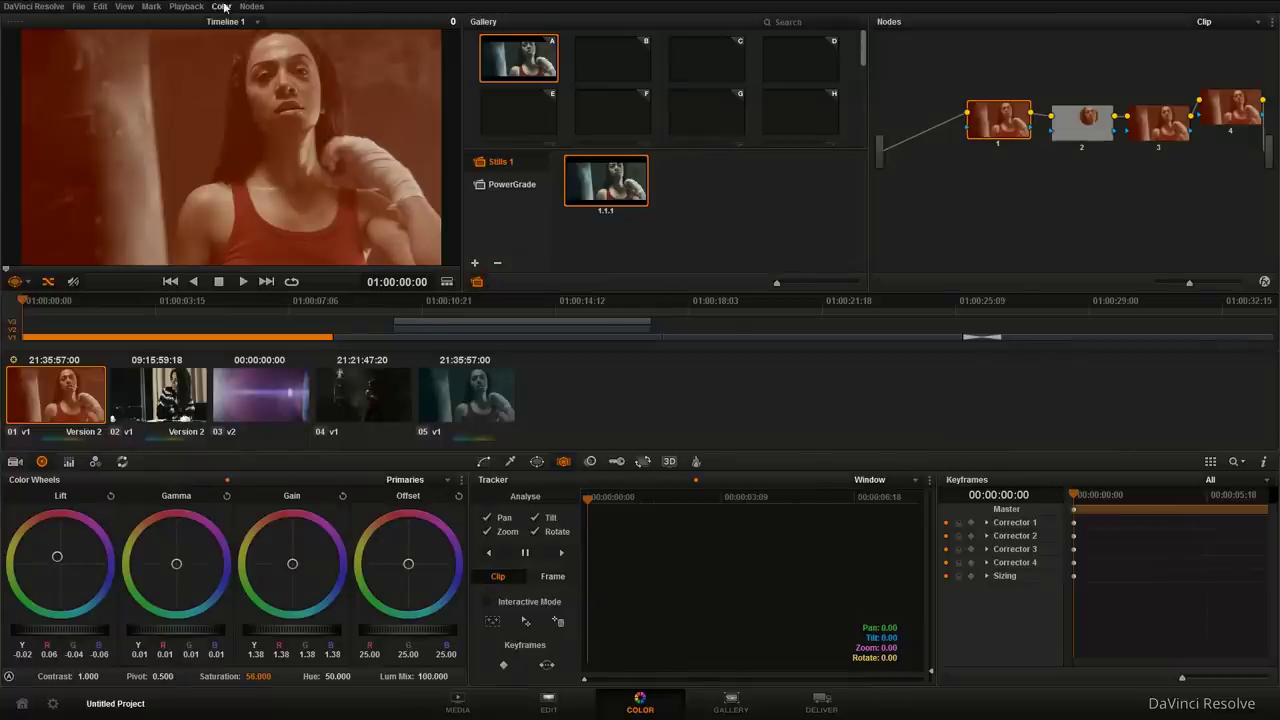
scroll(246, 143, "down", 2)
left_click(218, 7)
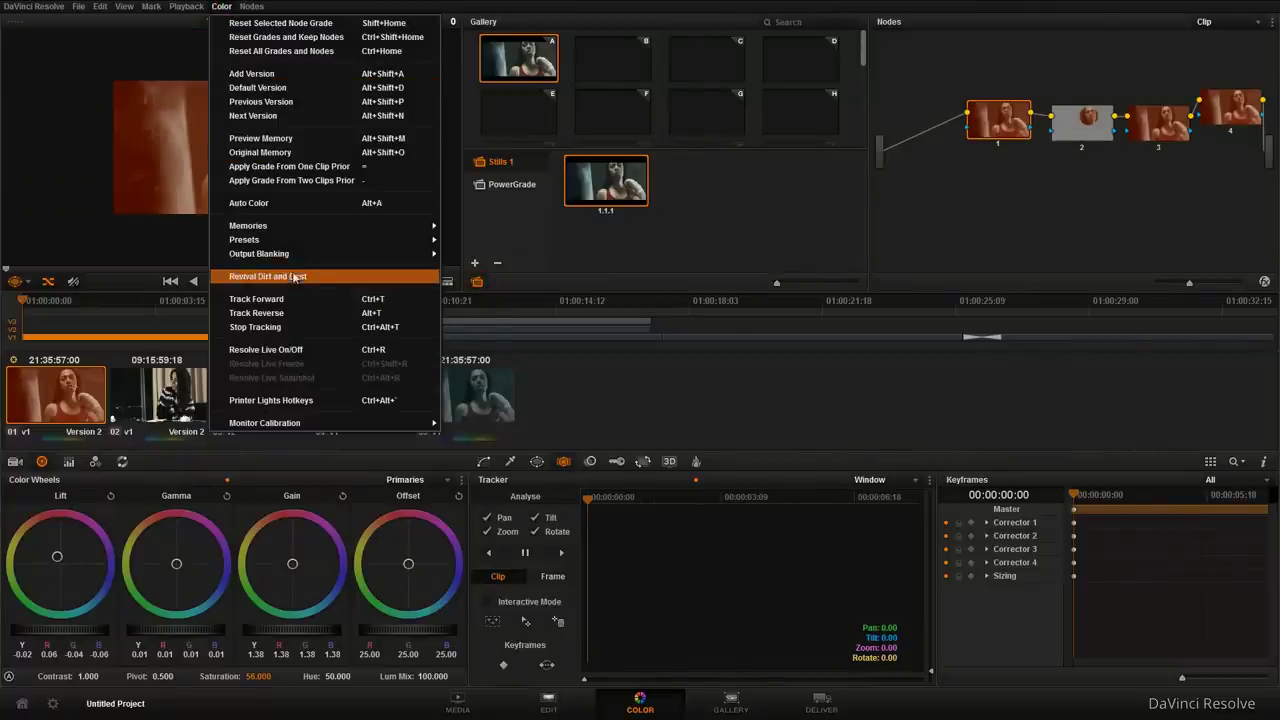
mouse_move(402, 258)
left_click(467, 312)
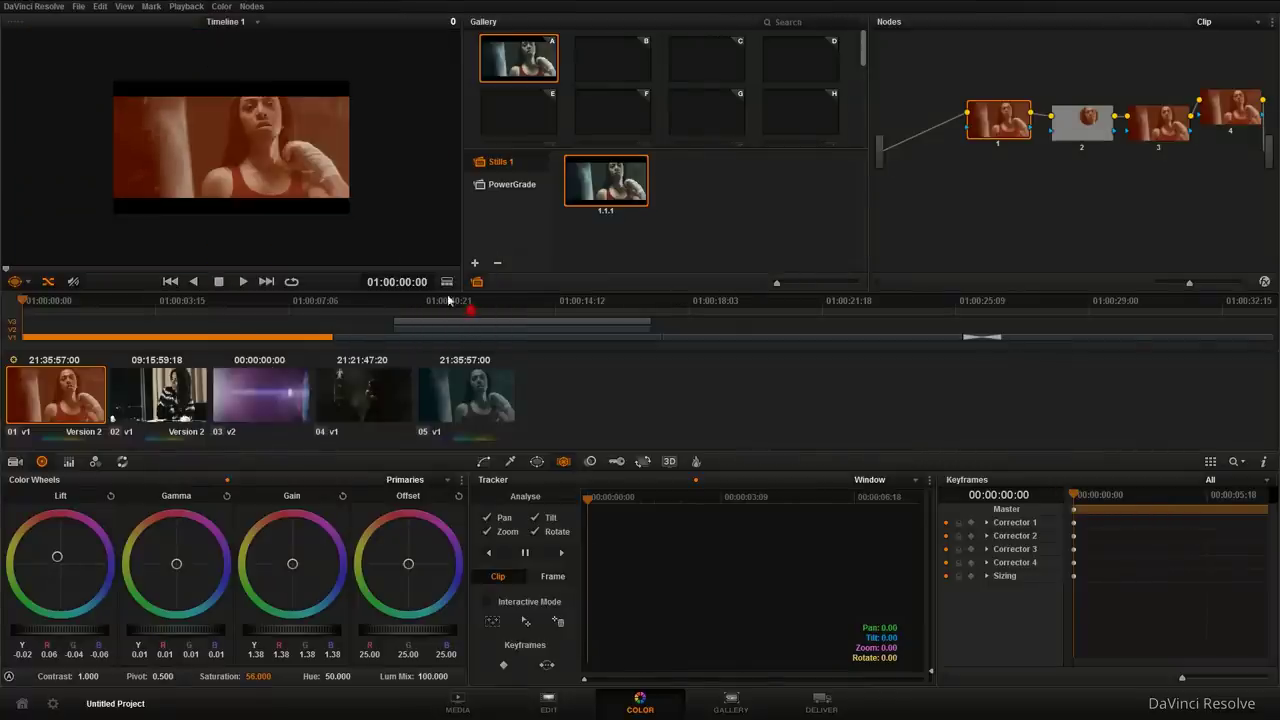
scroll(292, 187, "up", 2)
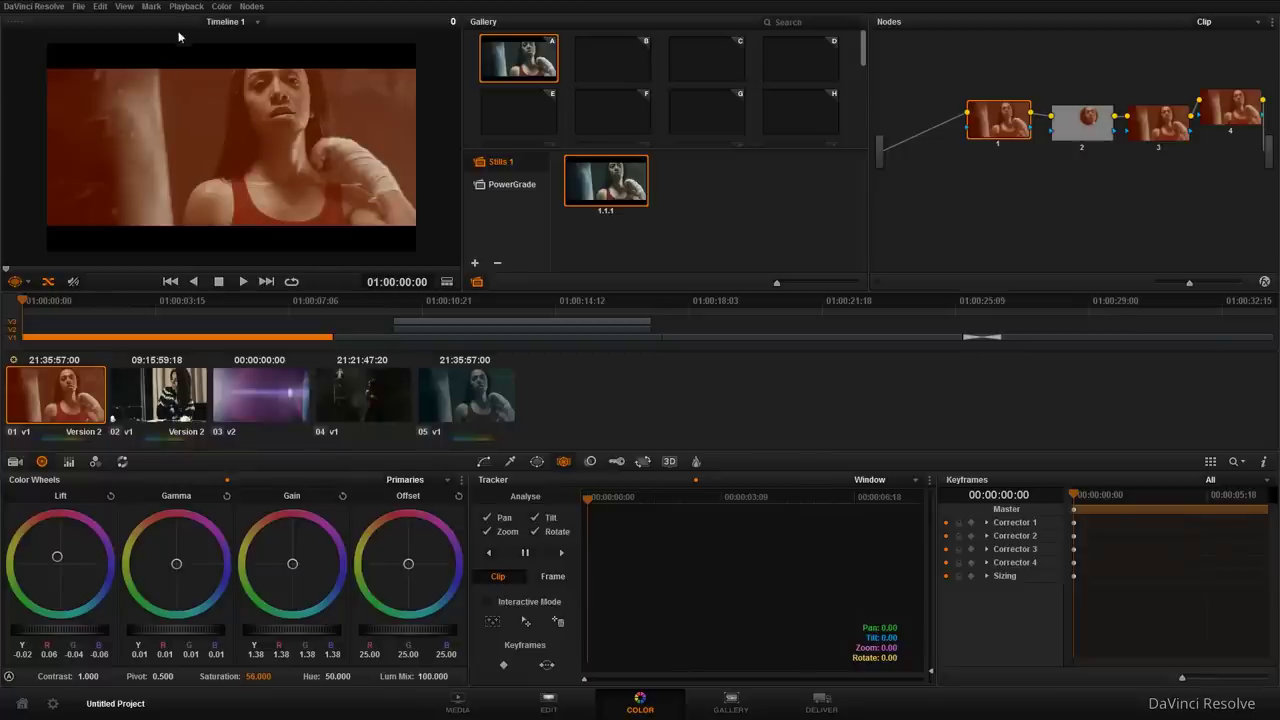
left_click(221, 7)
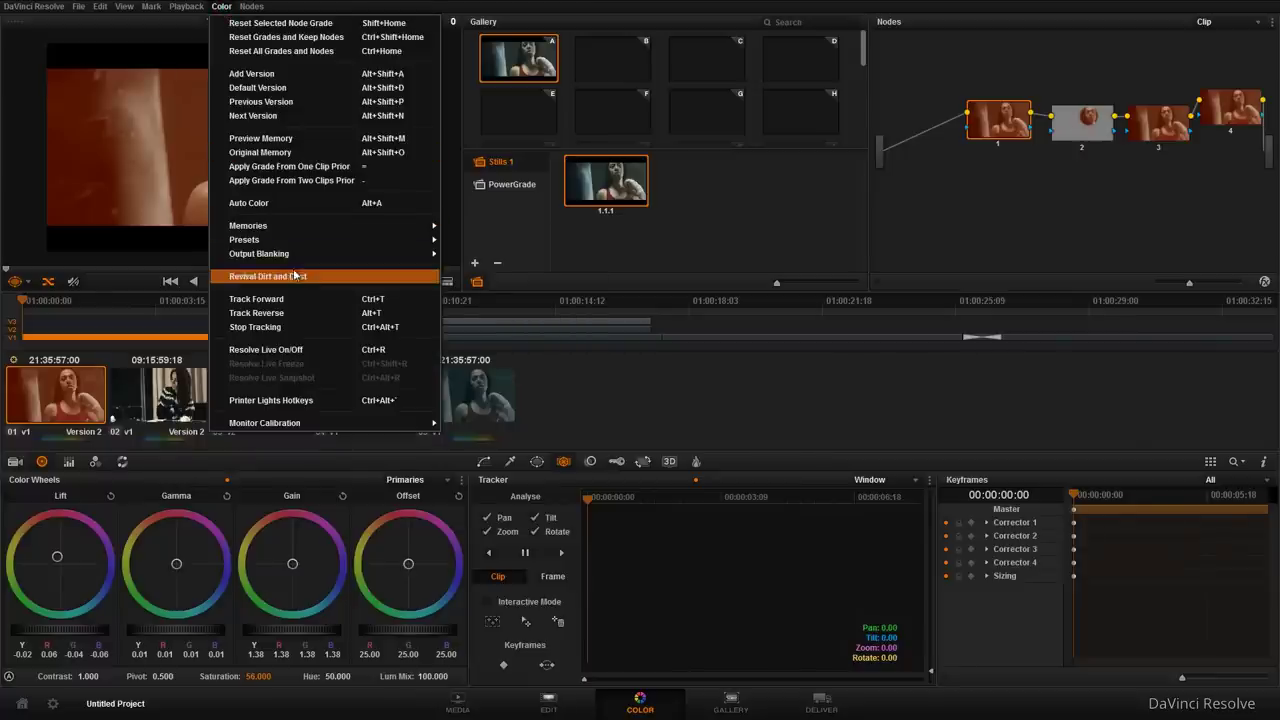
mouse_move(405, 254)
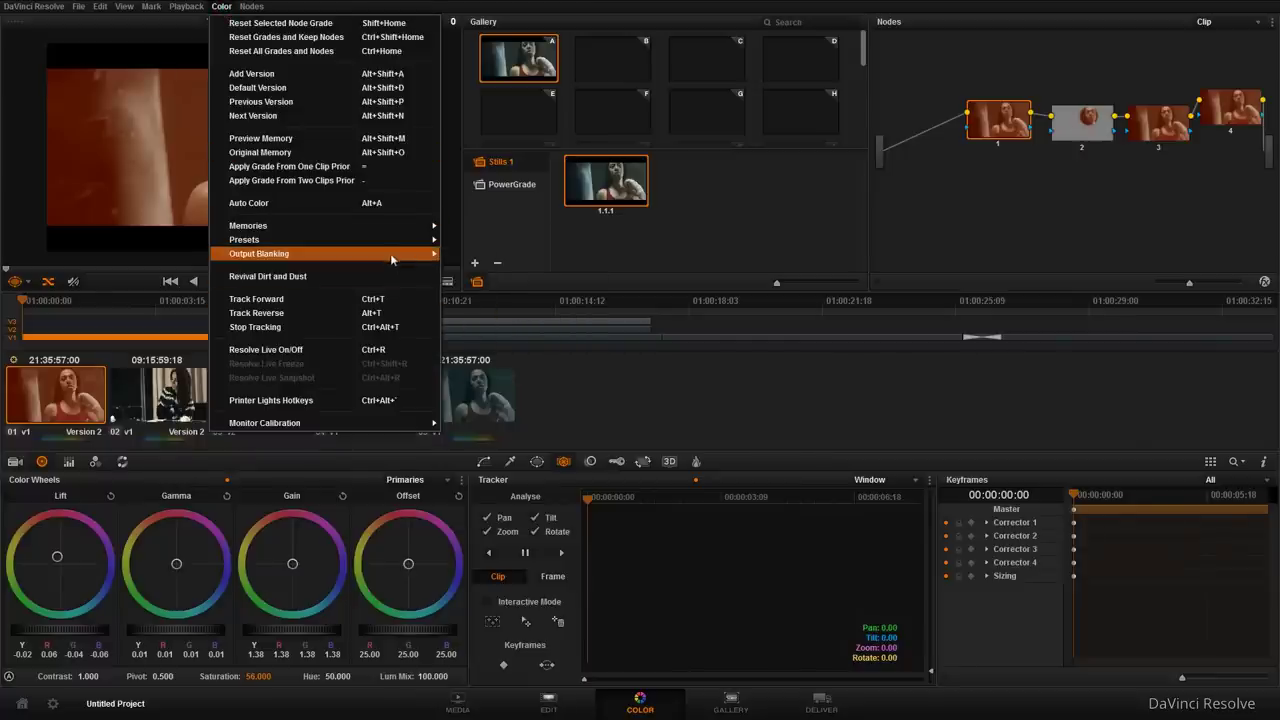
left_click(474, 329)
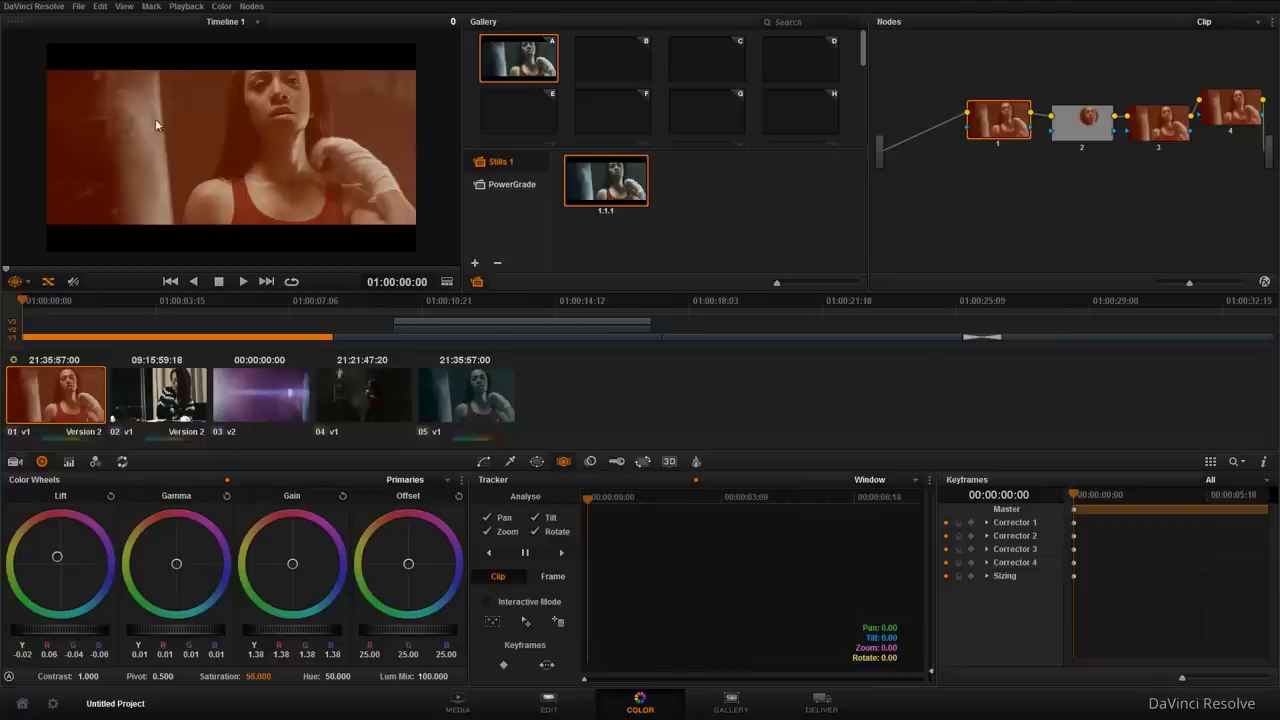
- In the Sizing palette, set Tilt to -129.500 to shift the picture vertically
left_click(643, 461)
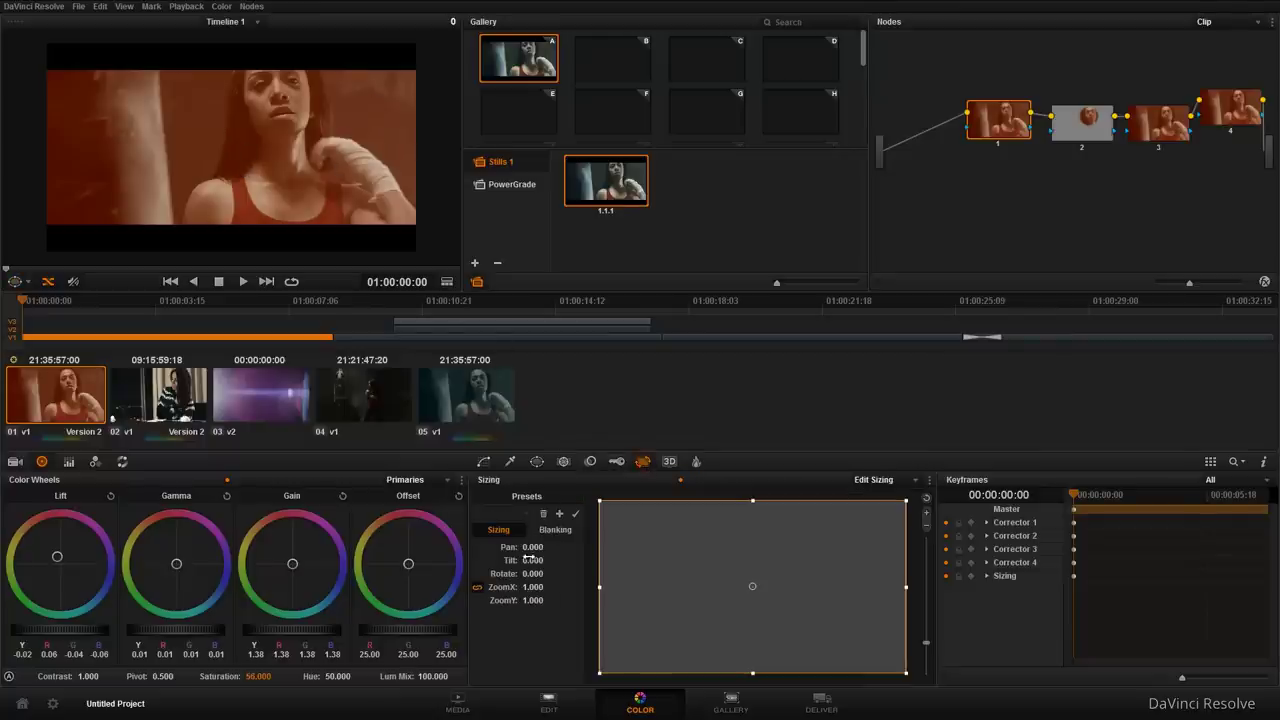
left_click_drag(549, 562, 494, 560)
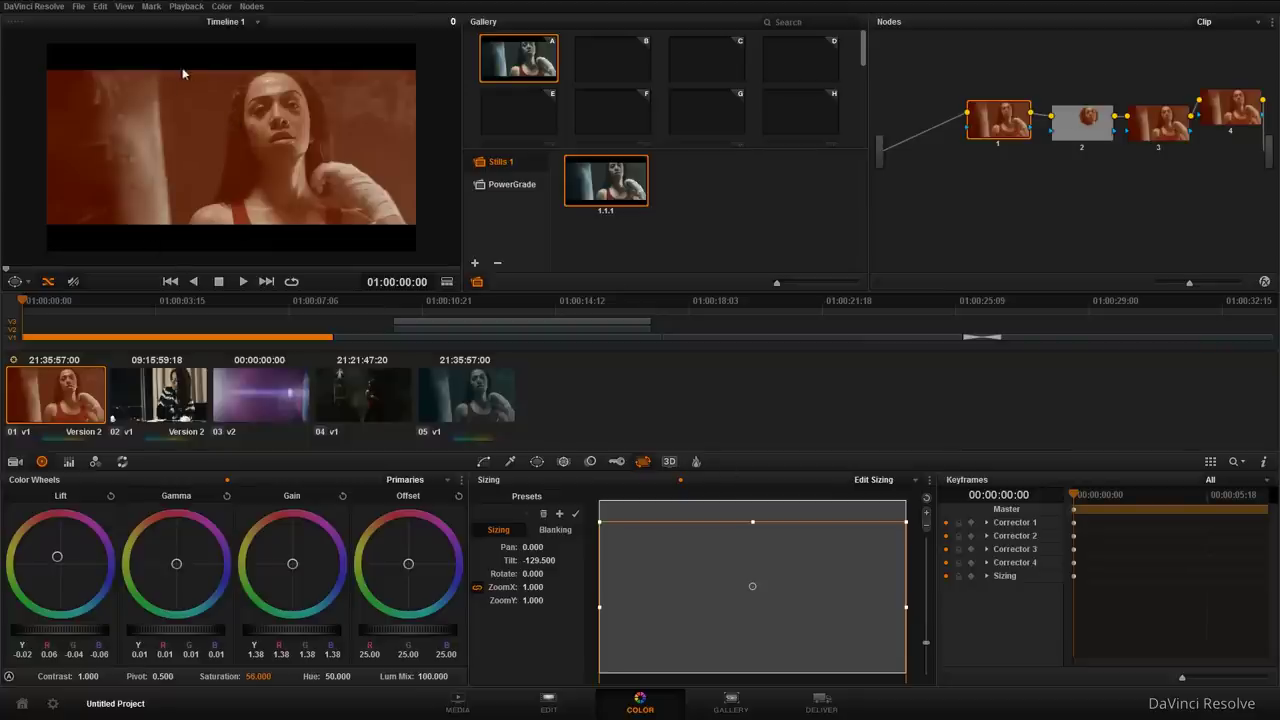
right_click(225, 139)
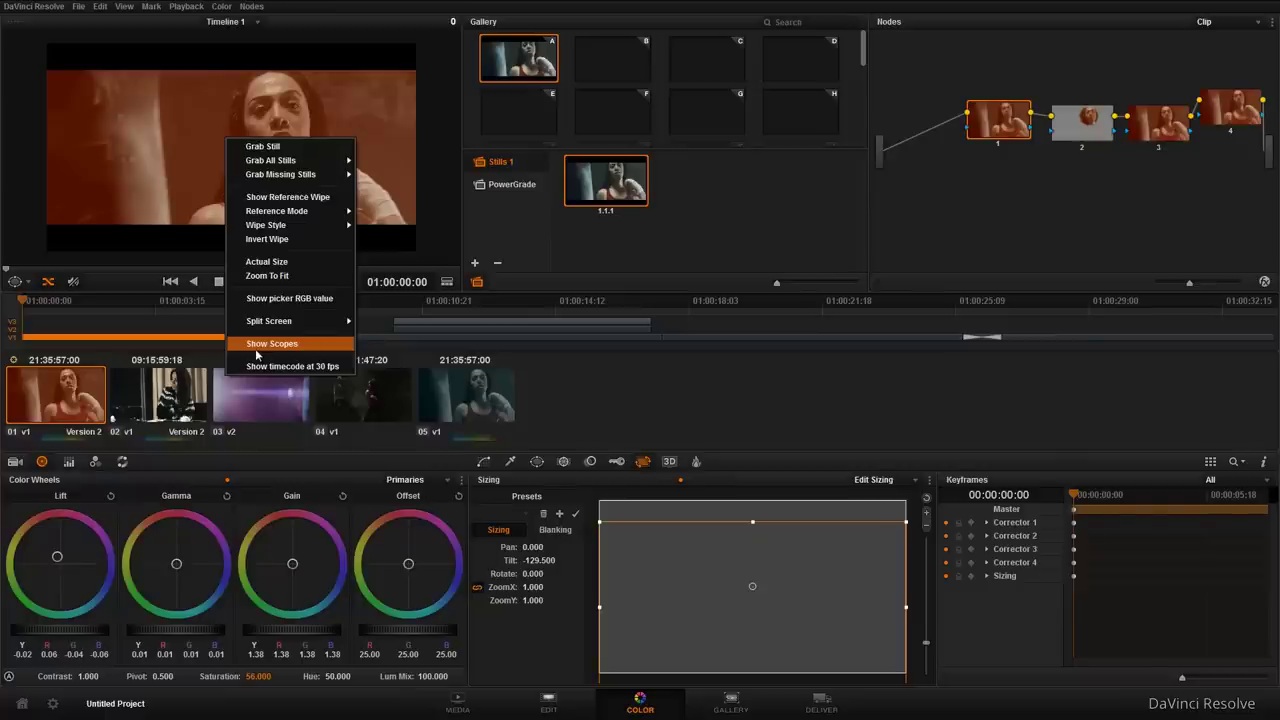
- Show the floating Scopes window from the viewer's context menu and reposition it
left_click(202, 151)
right_click(204, 153)
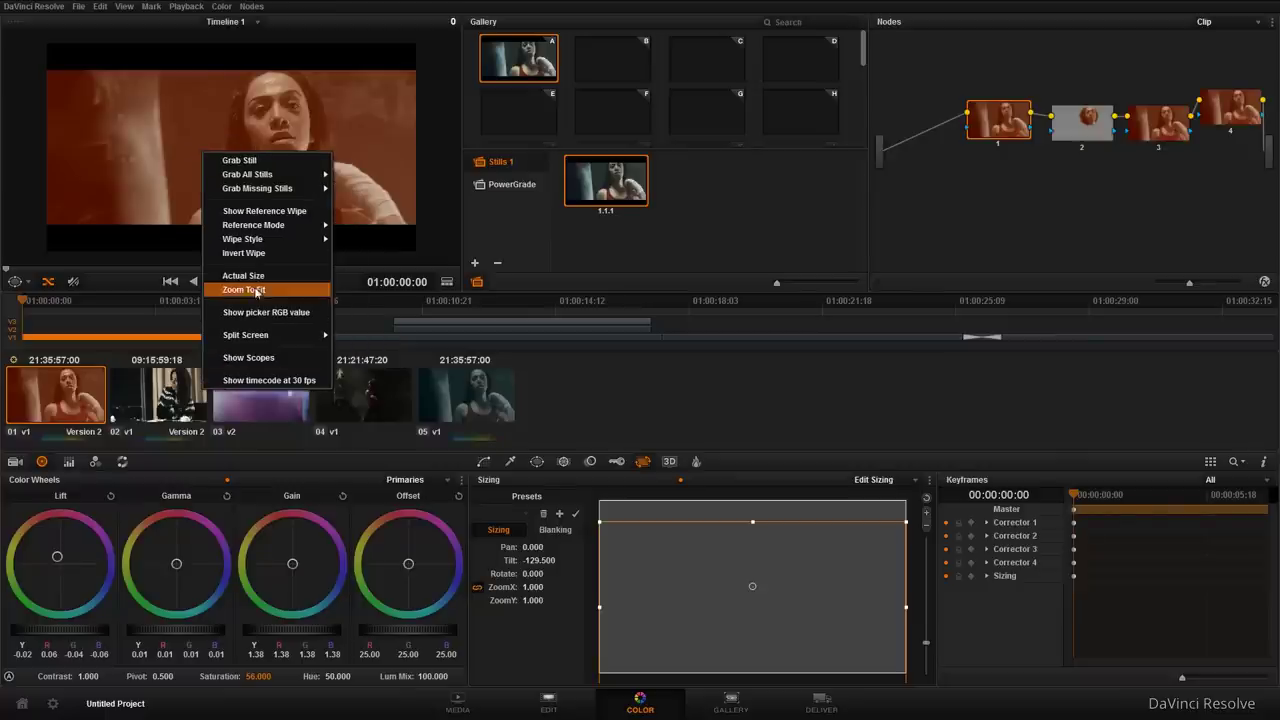
left_click(272, 362)
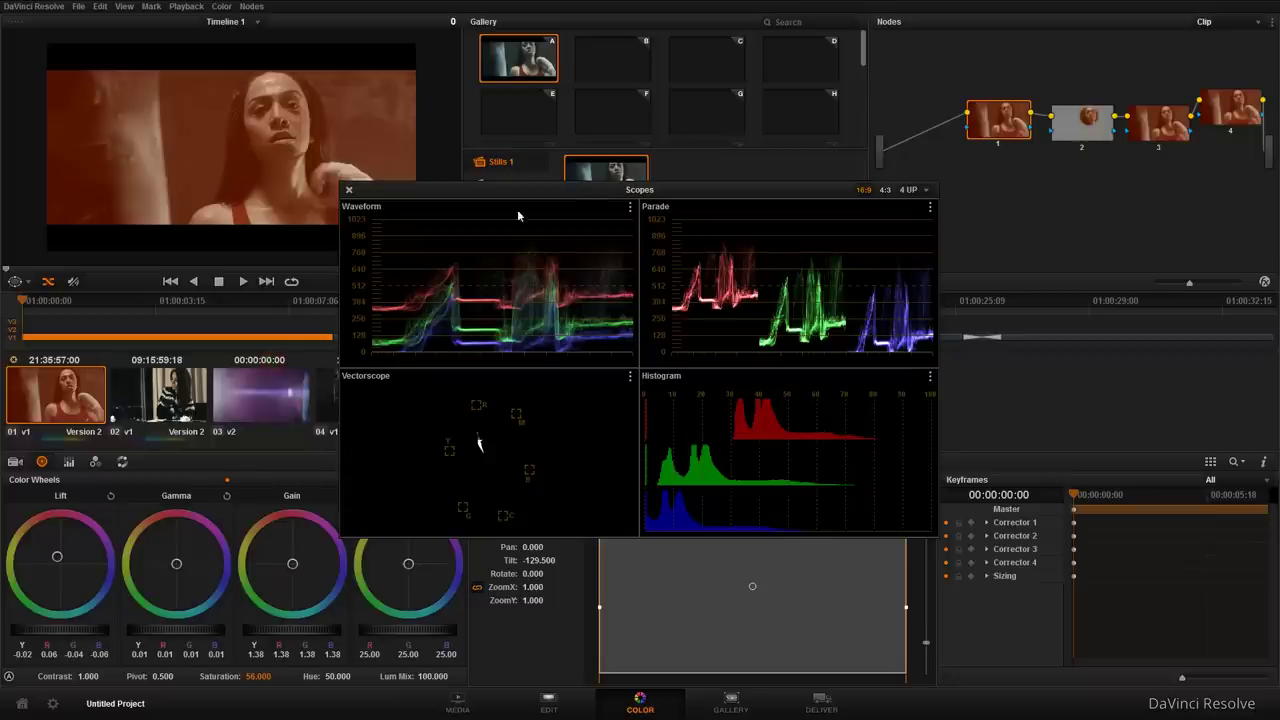
mouse_move(587, 190)
left_mouse_down()
mouse_move(614, 177)
mouse_move(542, 169)
left_mouse_up()
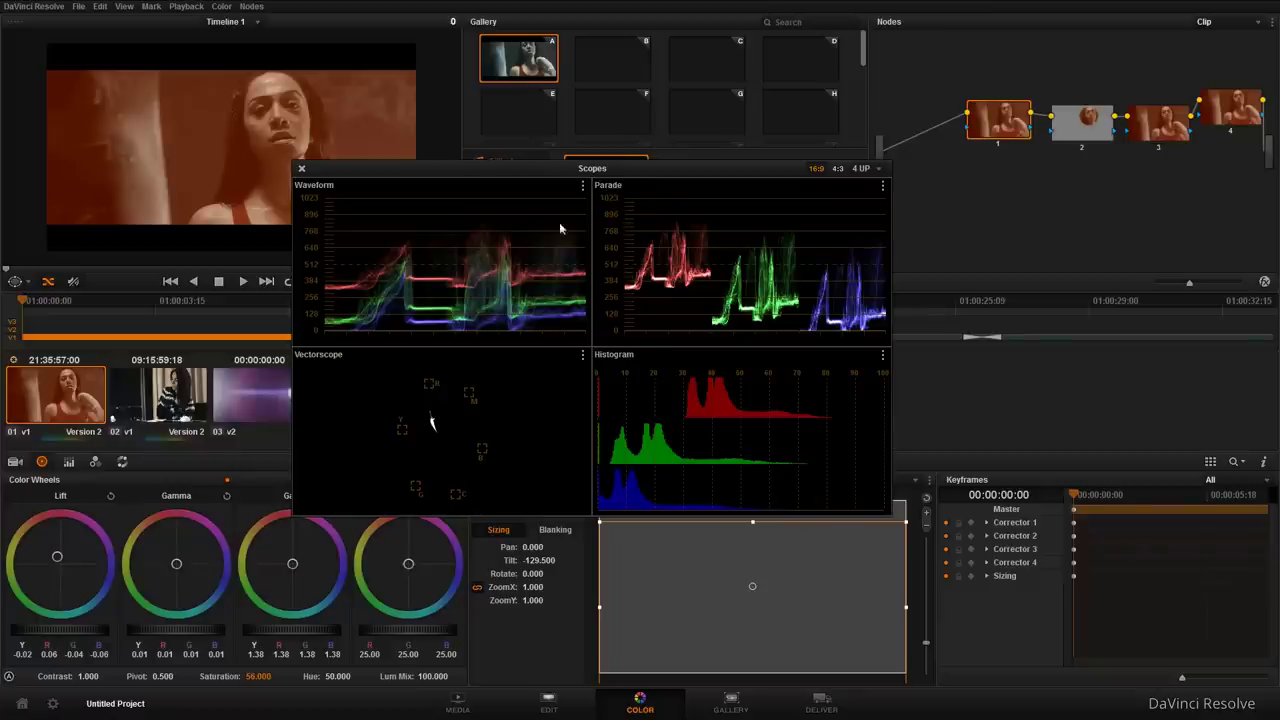
left_click(583, 186)
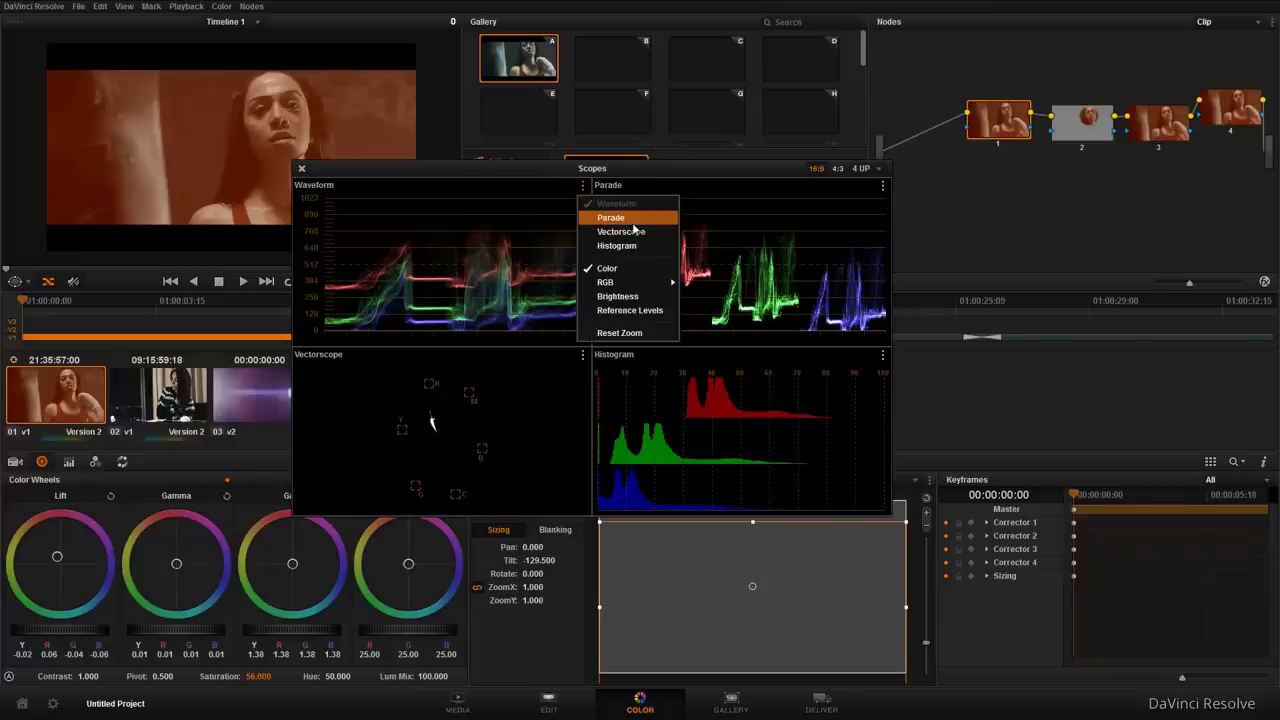
left_click(826, 172)
- Try the 4:3, 1-up and 2-up scope layouts, ending on 16:9 with 4 scopes
left_click(828, 172)
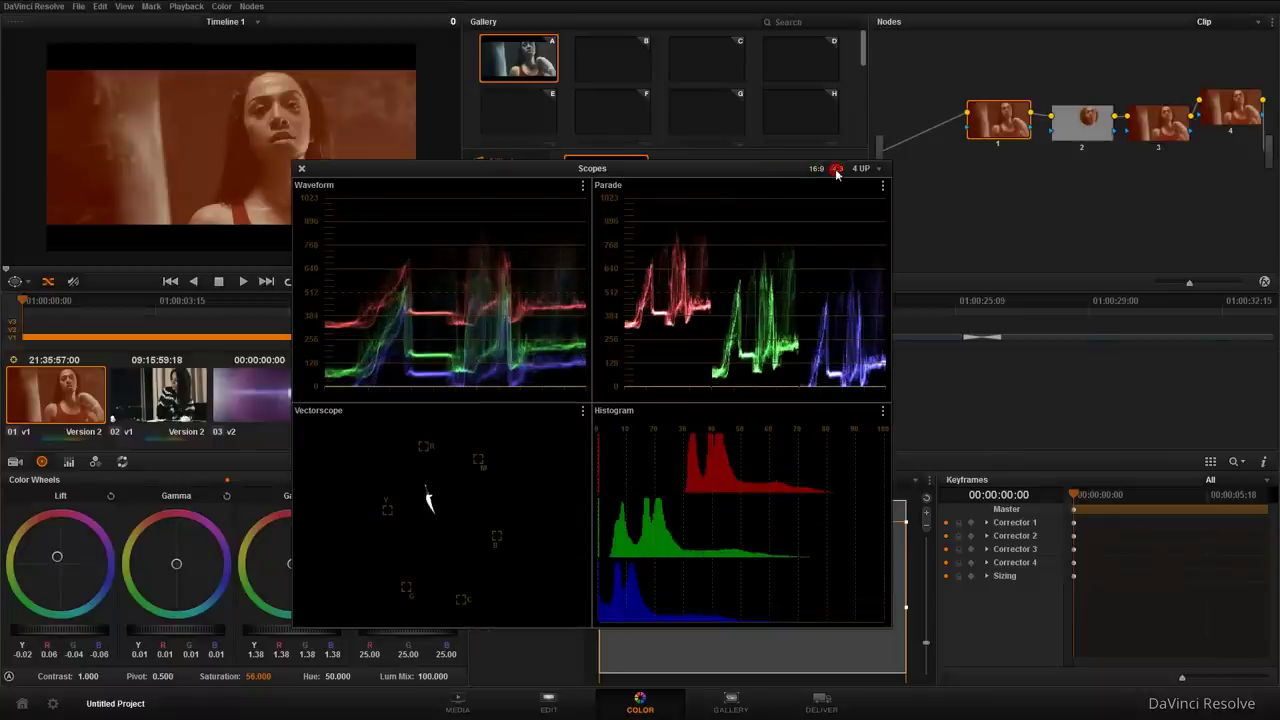
left_click(816, 168)
left_click(862, 168)
left_click(860, 181)
left_click(862, 168)
left_click(866, 191)
left_click(862, 168)
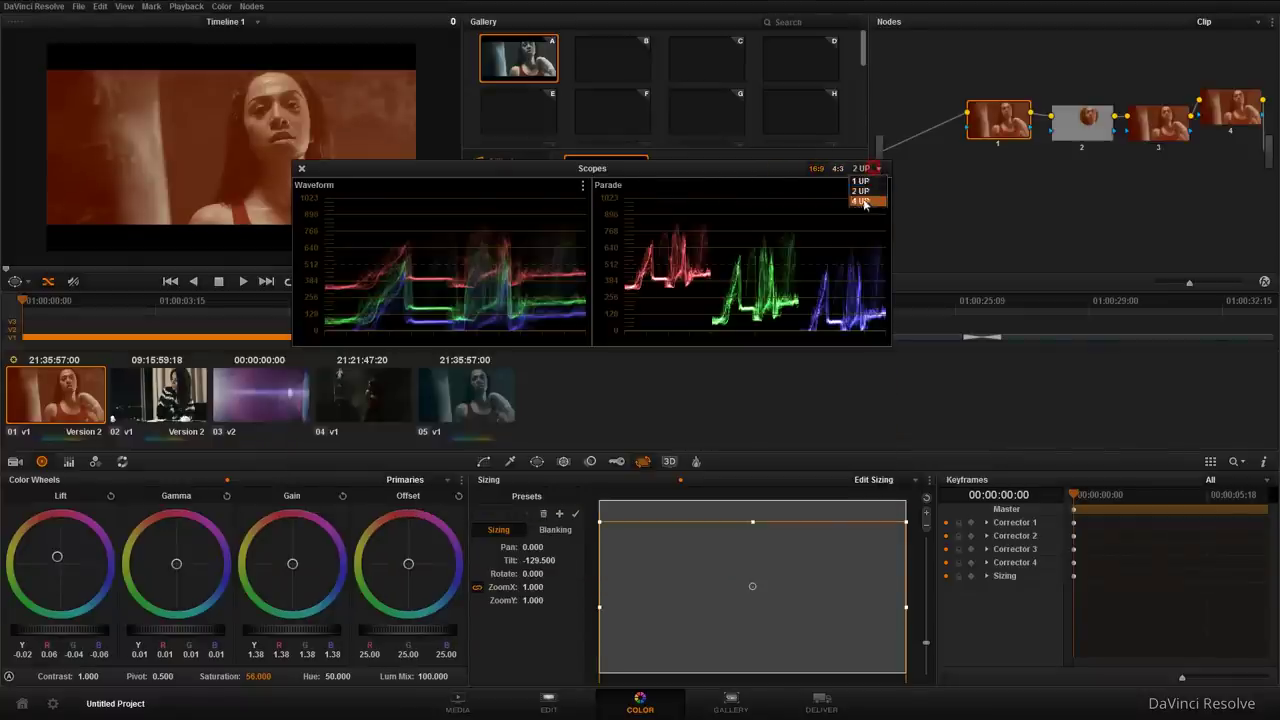
left_click(860, 201)
left_click(583, 186)
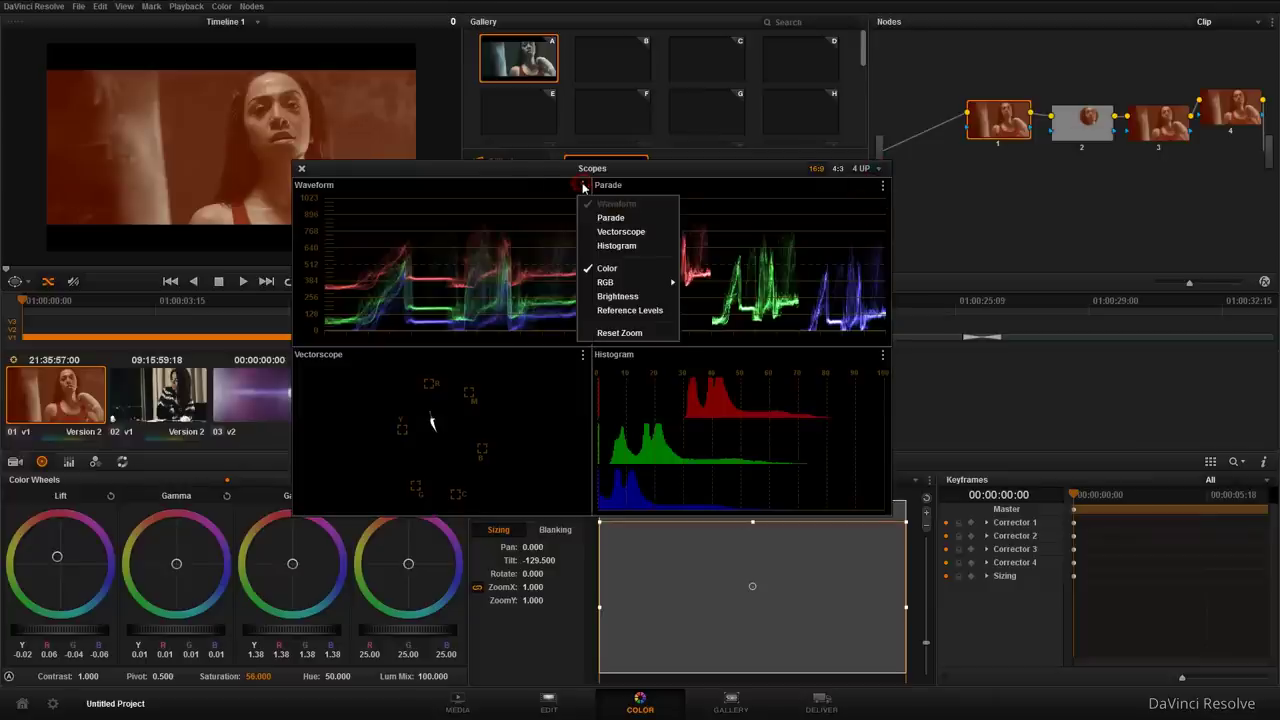
- Raise the waveform trace brightness, lower its graticule, and brighten the vectorscope display
left_click(617, 296)
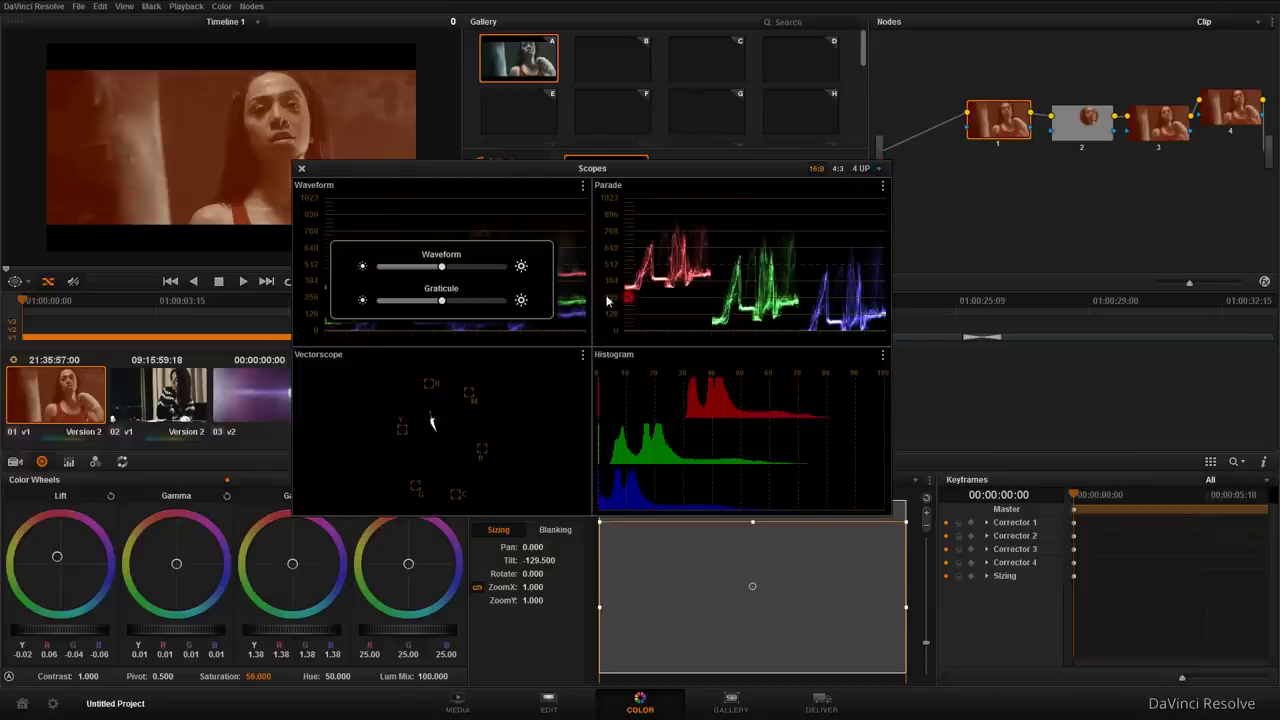
left_click_drag(442, 268, 497, 267)
mouse_move(441, 300)
left_mouse_down()
mouse_move(397, 316)
mouse_move(447, 316)
left_mouse_up()
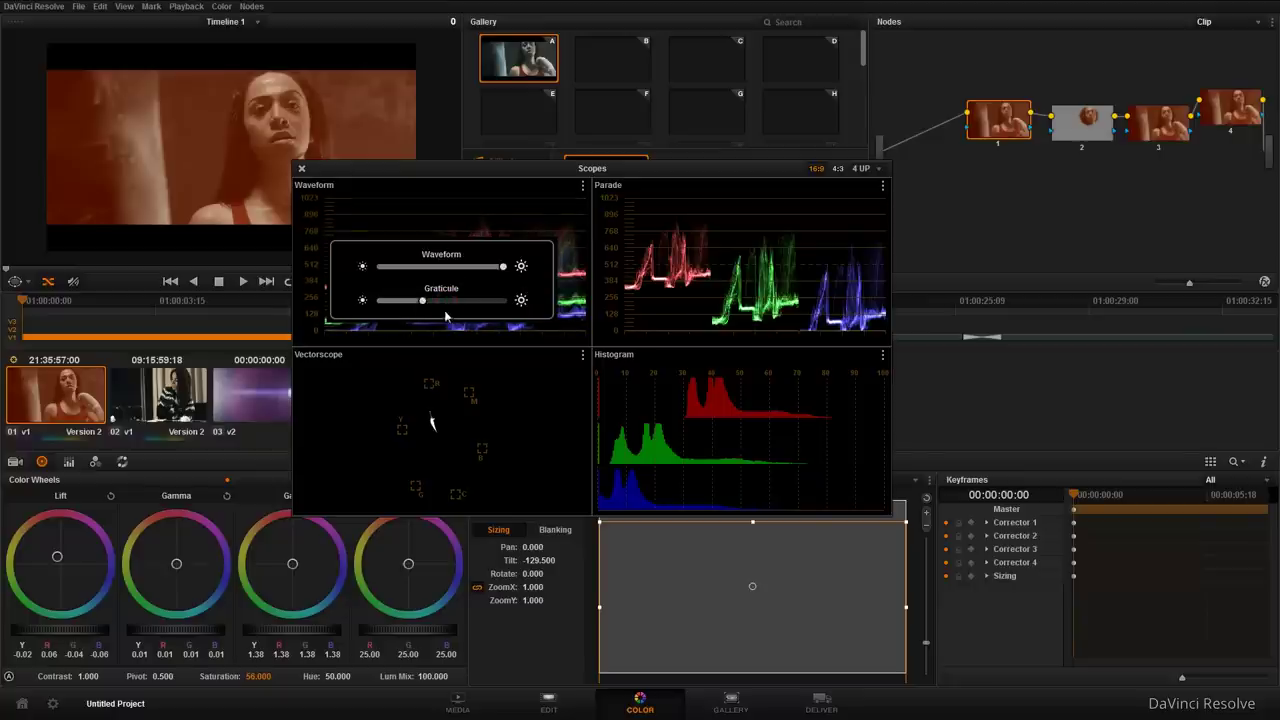
left_click(558, 221)
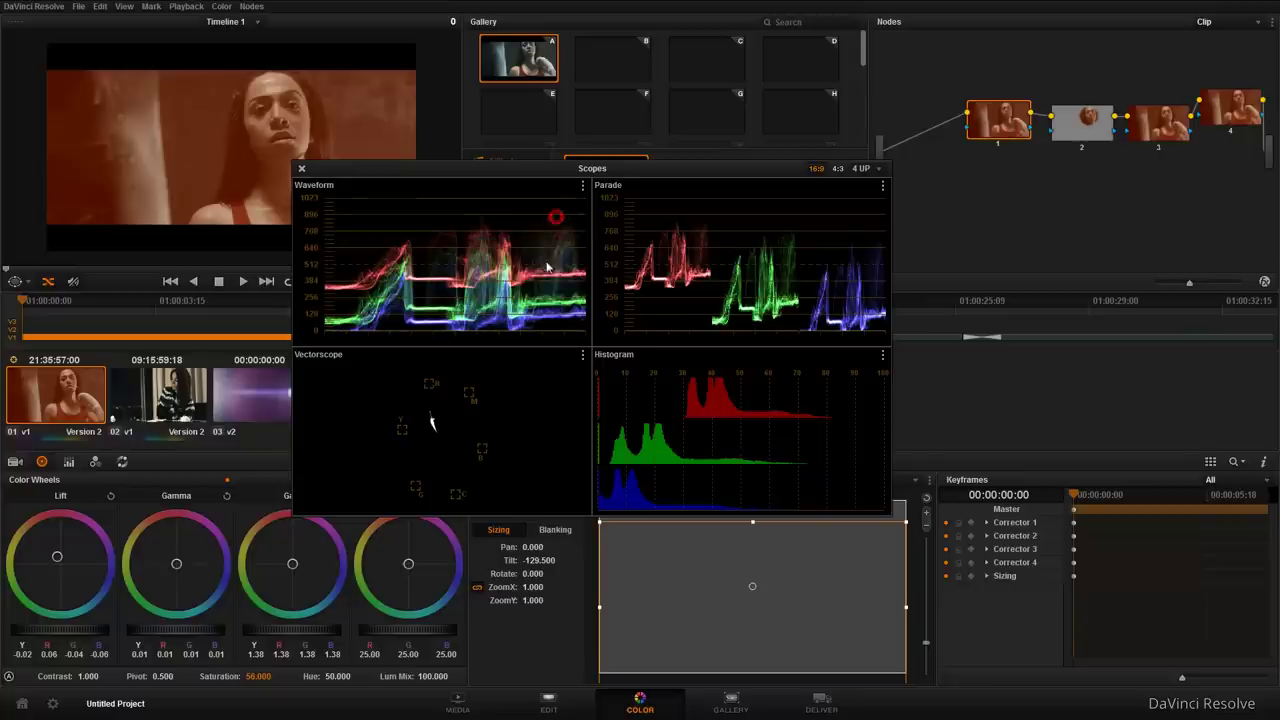
left_click(583, 354)
left_click(637, 453)
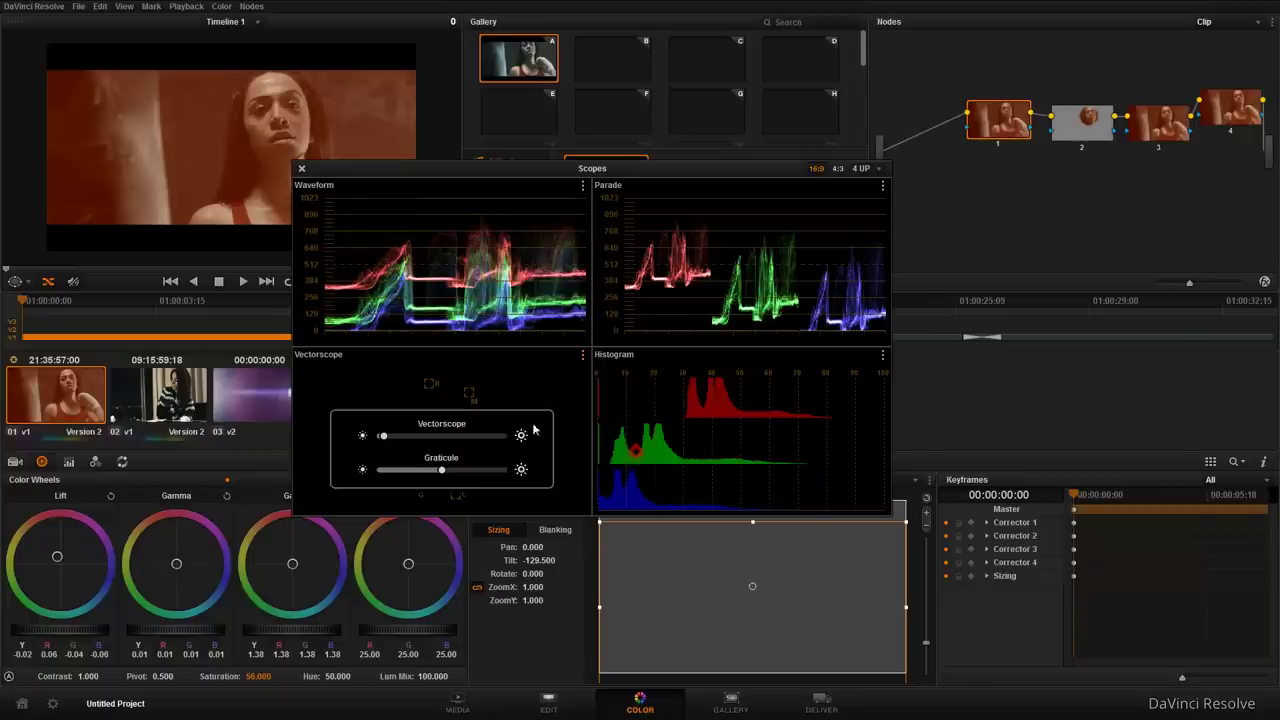
mouse_move(400, 436)
left_mouse_down()
mouse_move(450, 436)
mouse_move(503, 469)
left_mouse_up()
left_click(548, 430)
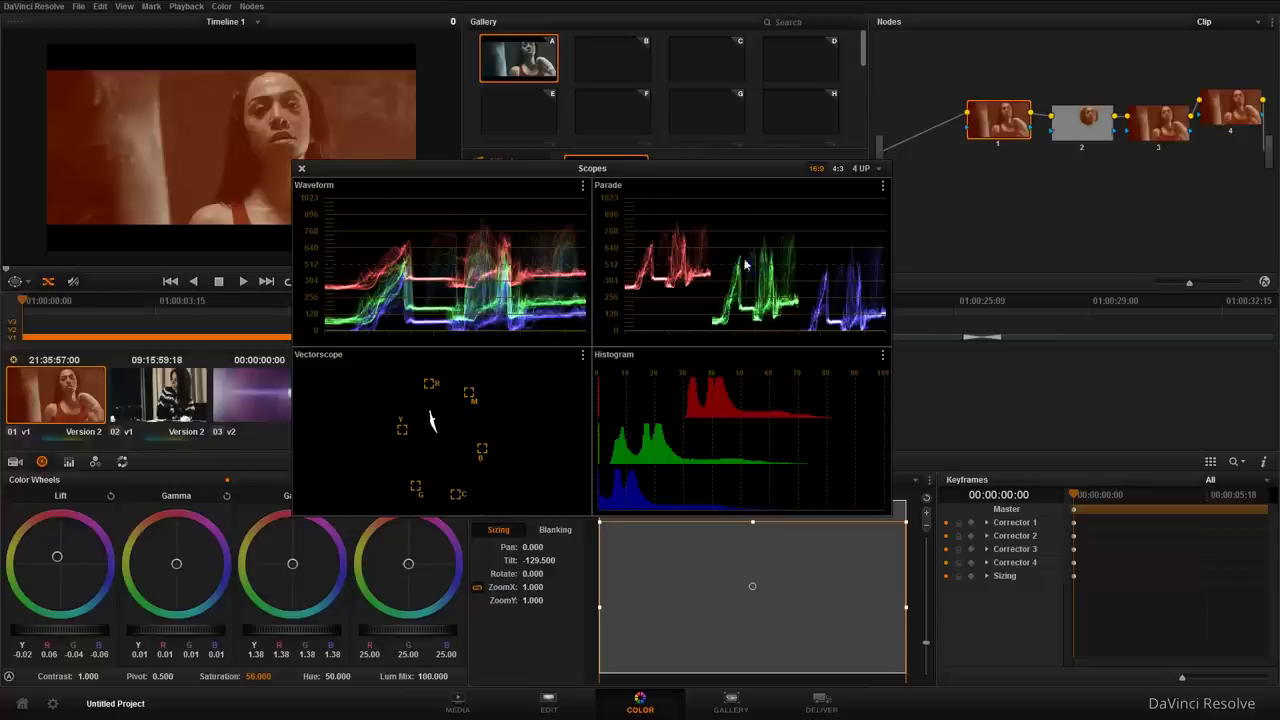
left_click(713, 247)
- Drag the four-up Scopes window around and park it to the right, clear of the viewer
left_click_drag(693, 165, 600, 163)
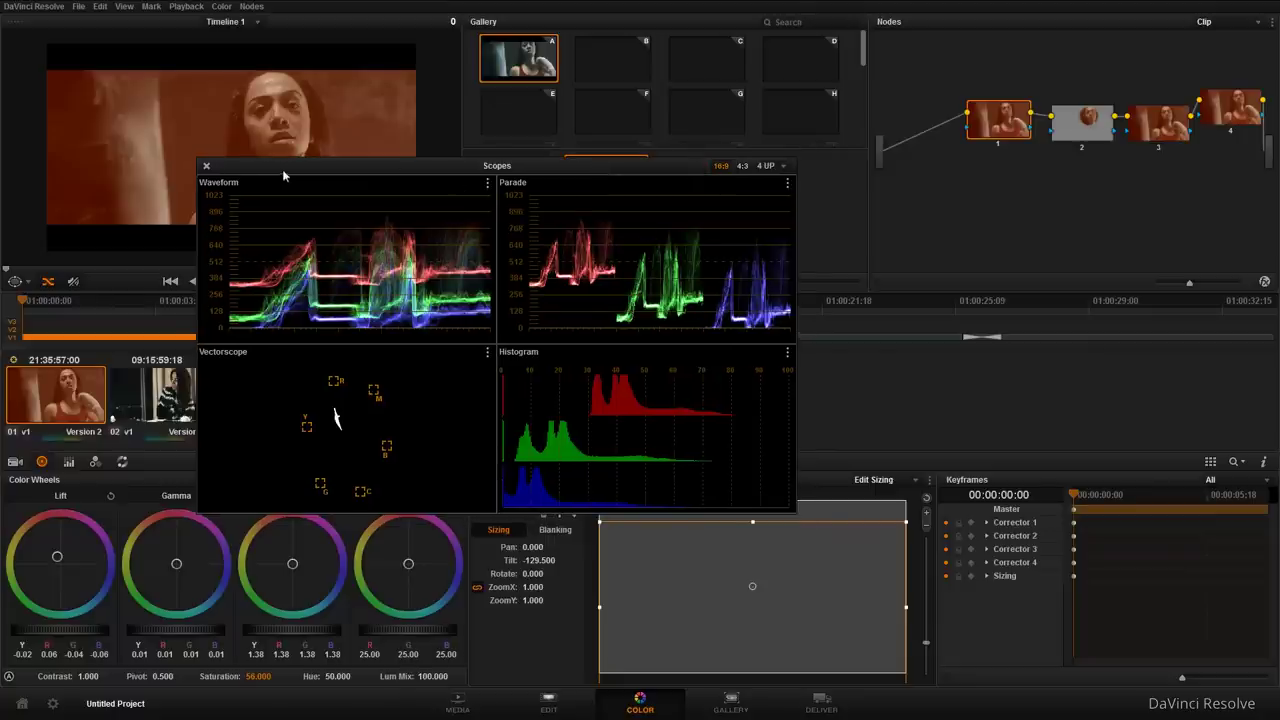
left_click_drag(282, 175, 380, 224)
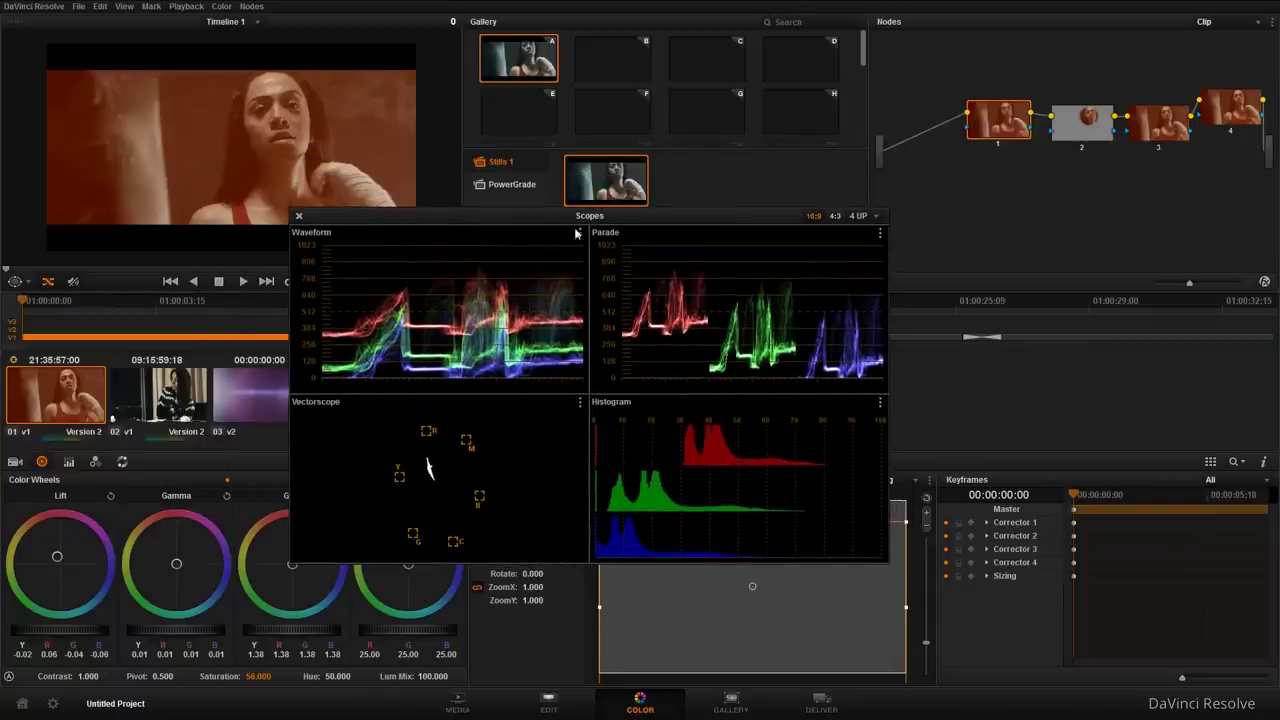
mouse_move(512, 222)
left_mouse_down()
mouse_move(638, 228)
mouse_move(673, 271)
mouse_move(536, 235)
left_mouse_up()
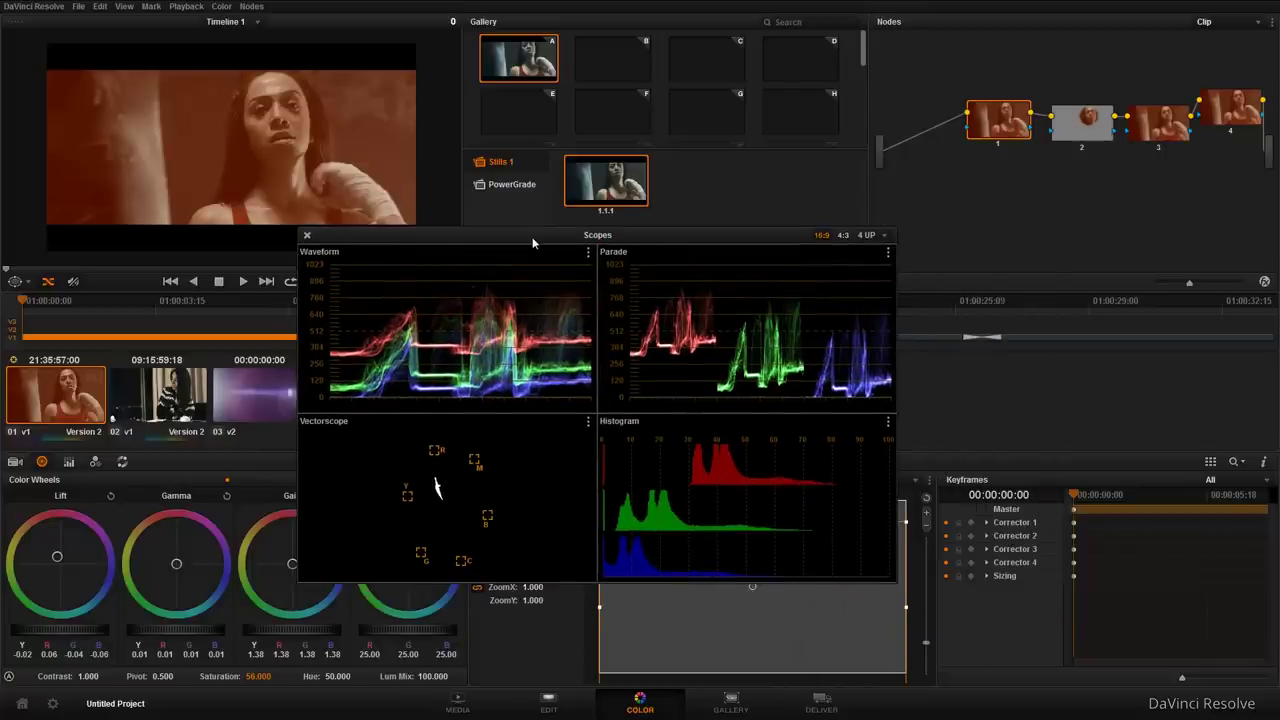
left_click_drag(533, 241, 535, 247)
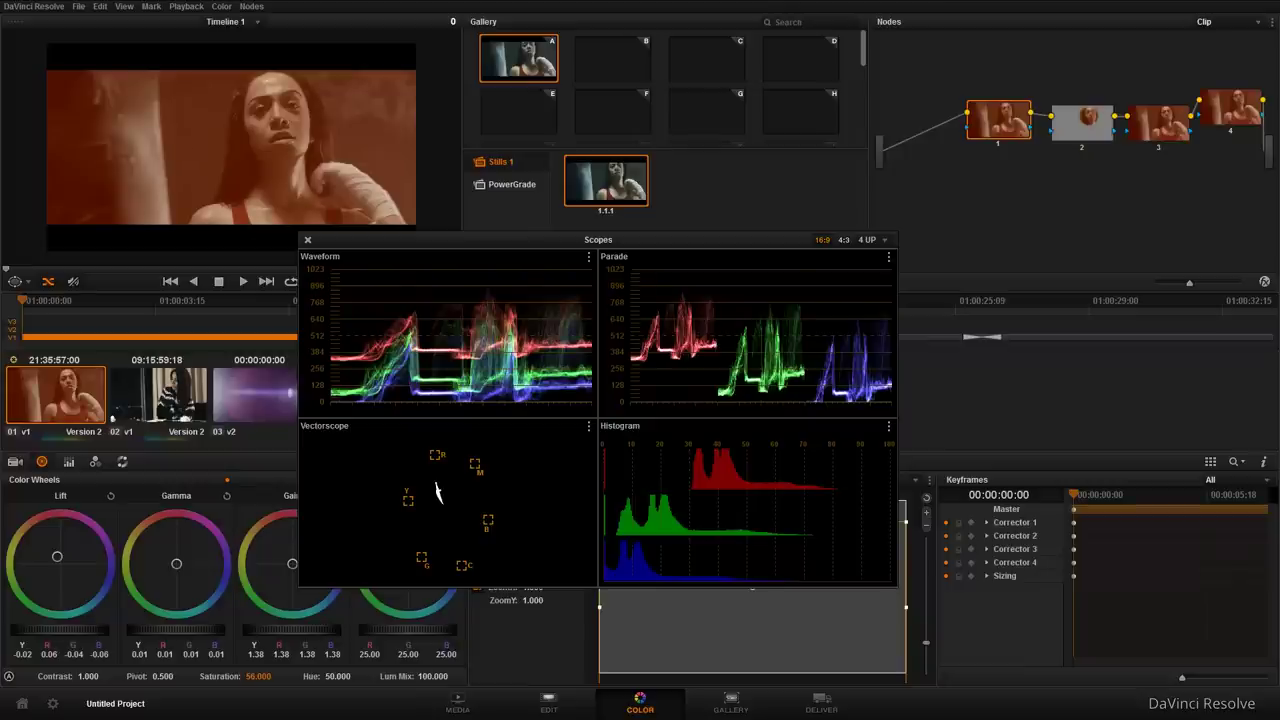
left_click_drag(563, 245, 579, 226)
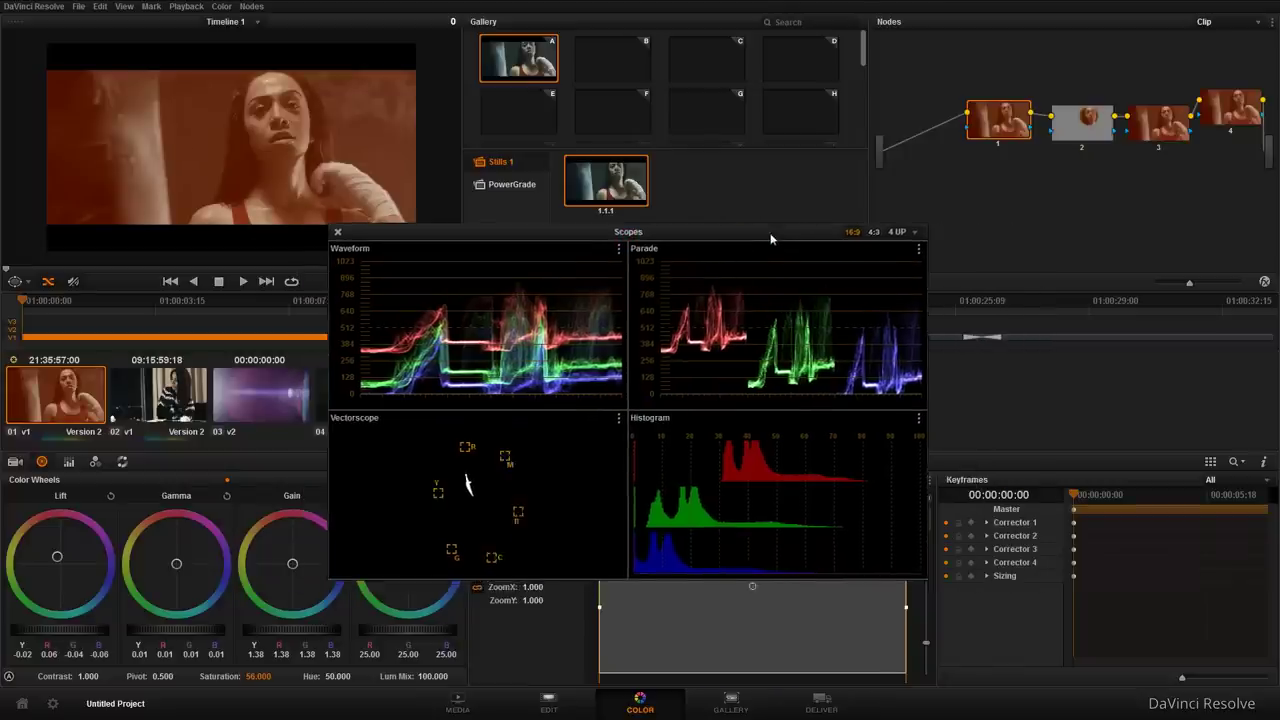
mouse_move(478, 234)
left_mouse_down()
mouse_move(557, 179)
mouse_move(626, 212)
left_mouse_up()
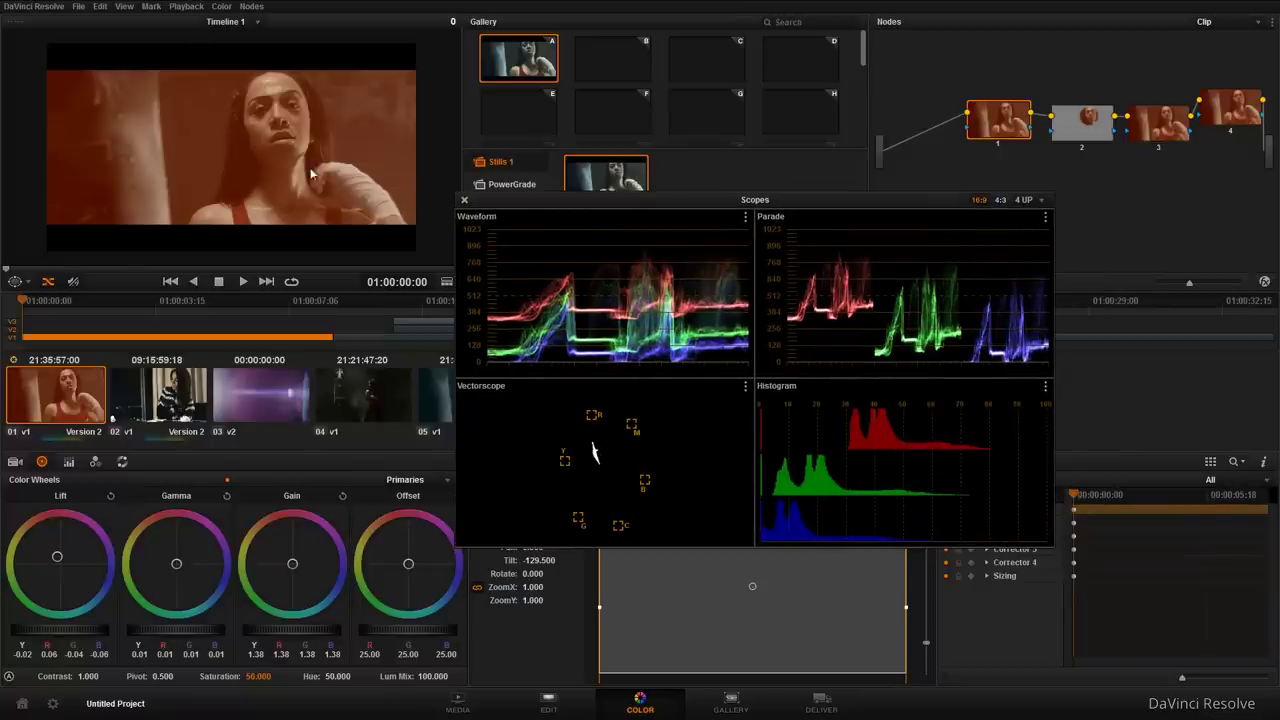
mouse_move(692, 205)
left_mouse_down()
mouse_move(626, 243)
mouse_move(603, 233)
mouse_move(615, 220)
left_mouse_up()
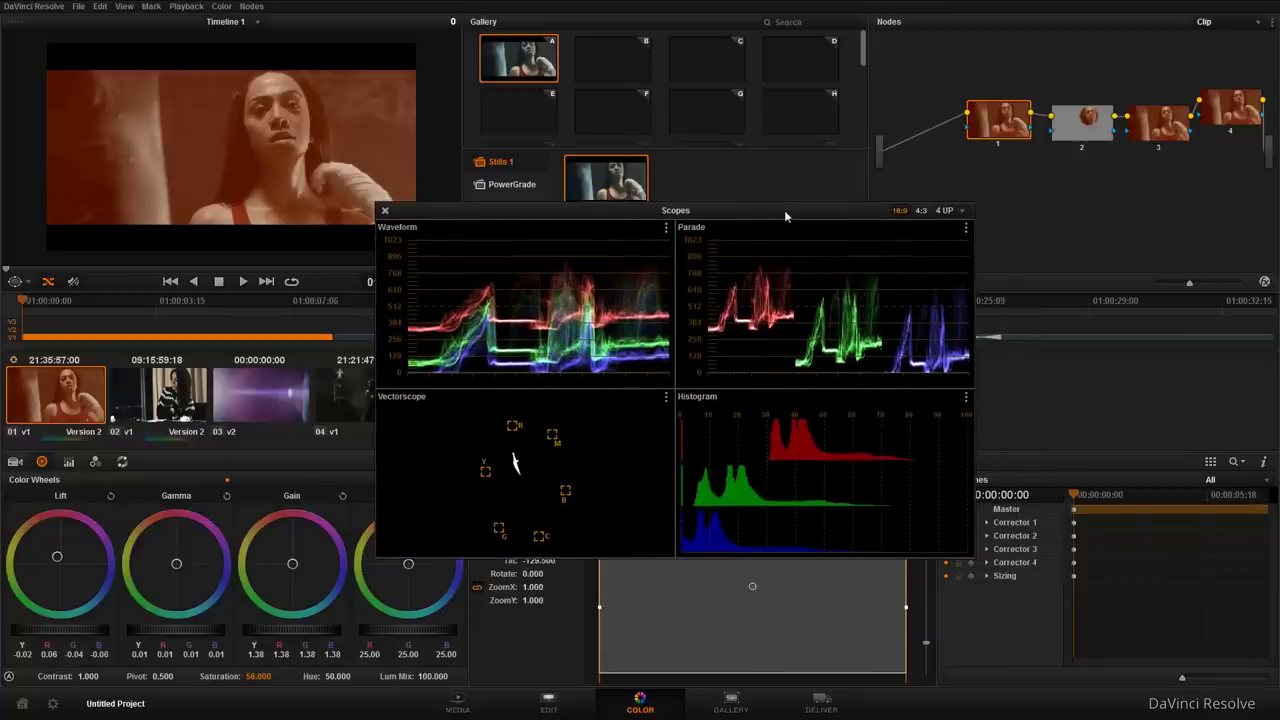
left_click_drag(784, 210, 712, 242)
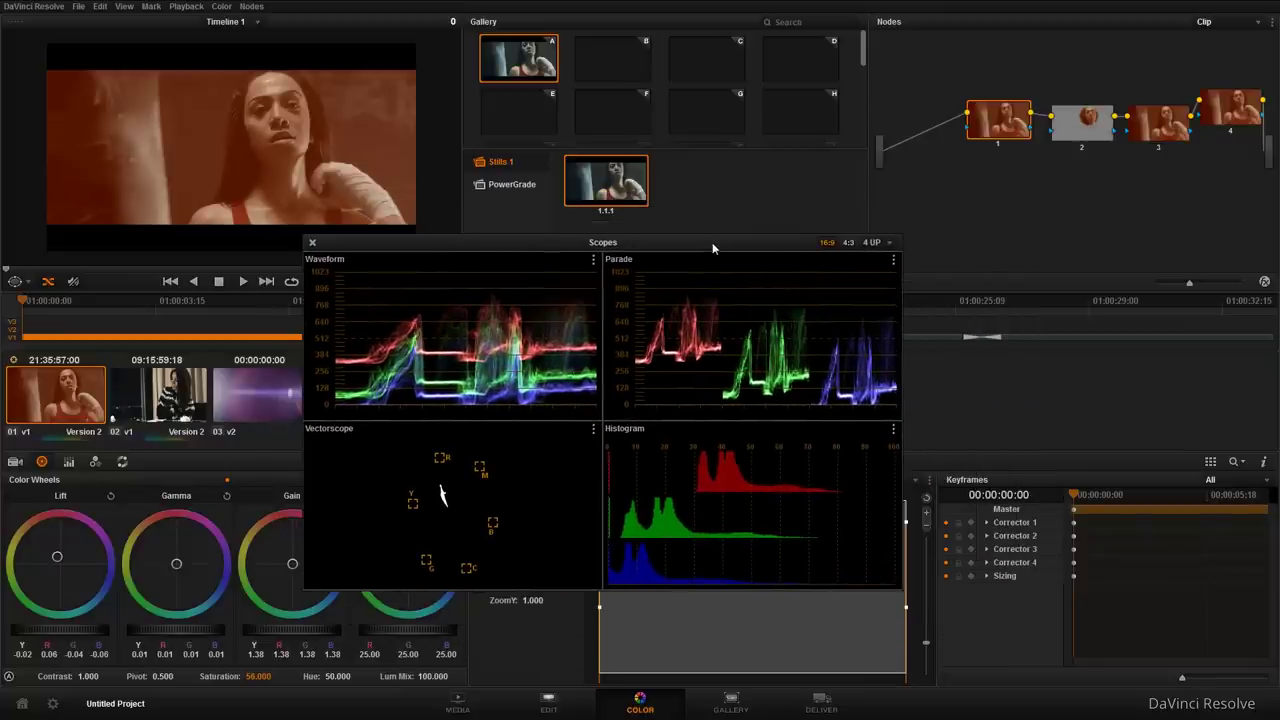
left_click_drag(712, 242, 790, 233)
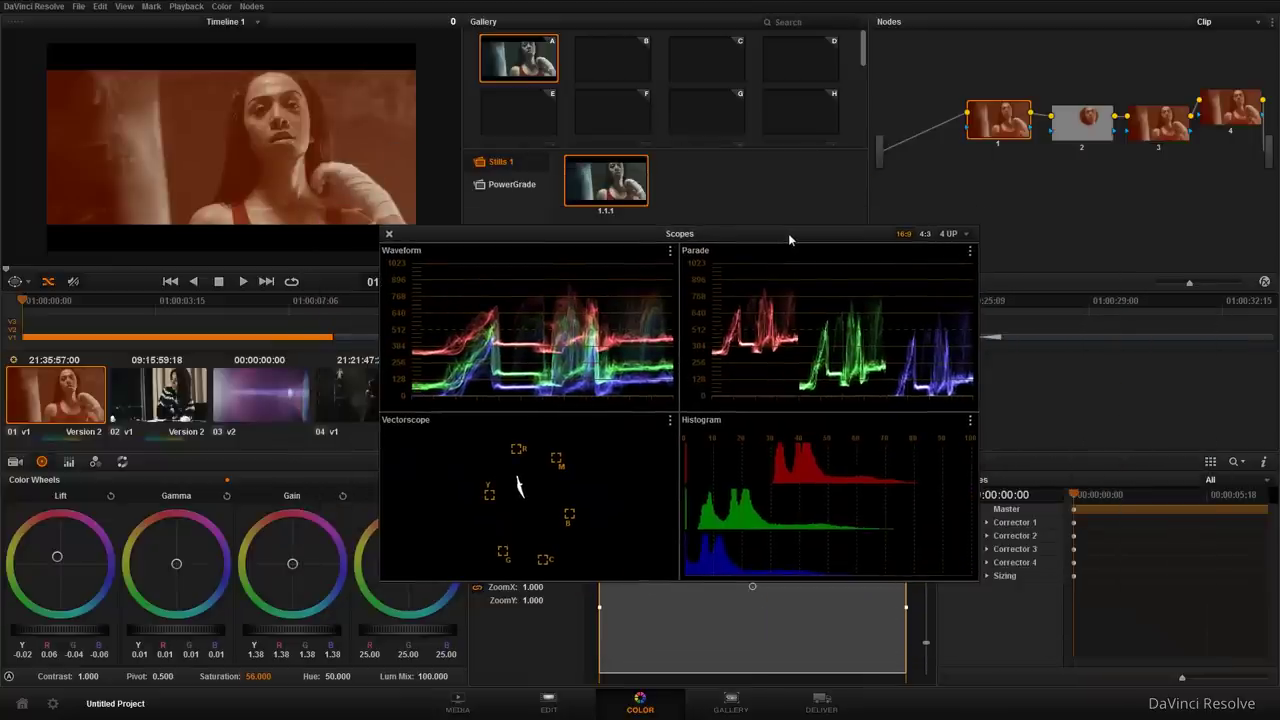
mouse_move(790, 233)
left_mouse_down()
mouse_move(880, 224)
mouse_move(633, 224)
mouse_move(813, 215)
mouse_move(686, 214)
mouse_move(724, 238)
mouse_move(943, 188)
mouse_move(984, 196)
mouse_move(963, 227)
mouse_move(909, 211)
left_mouse_up()
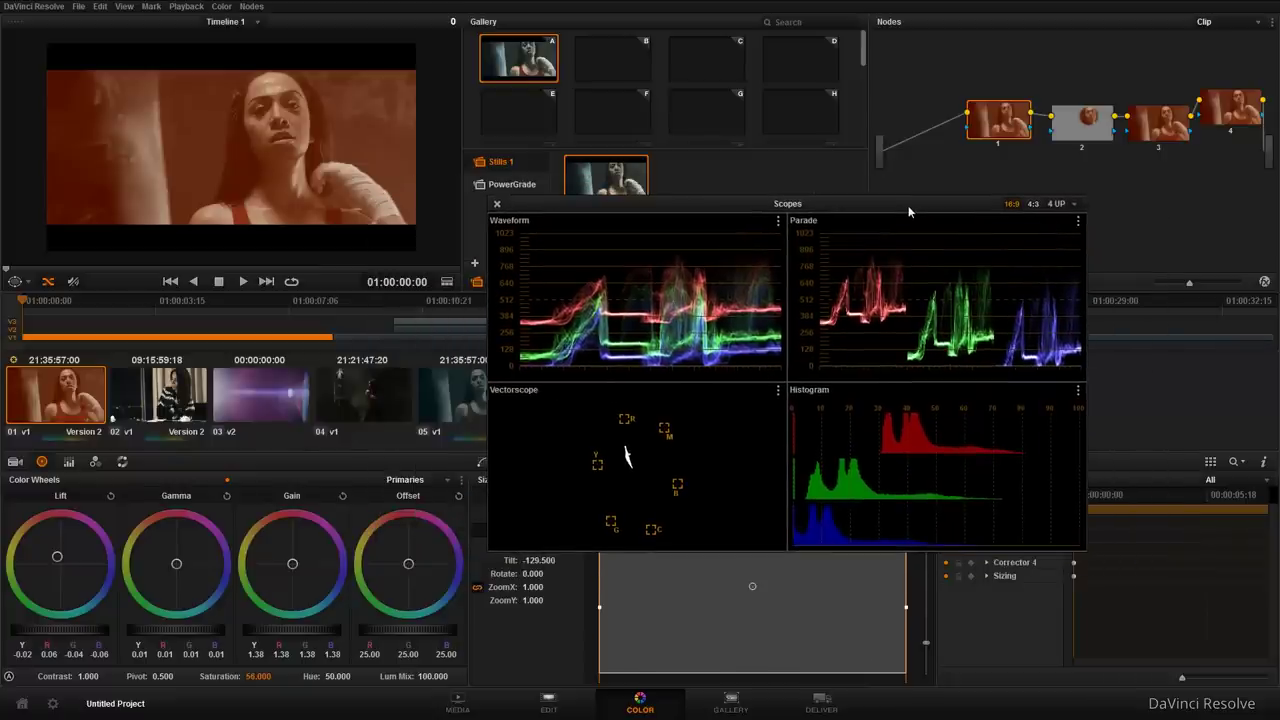